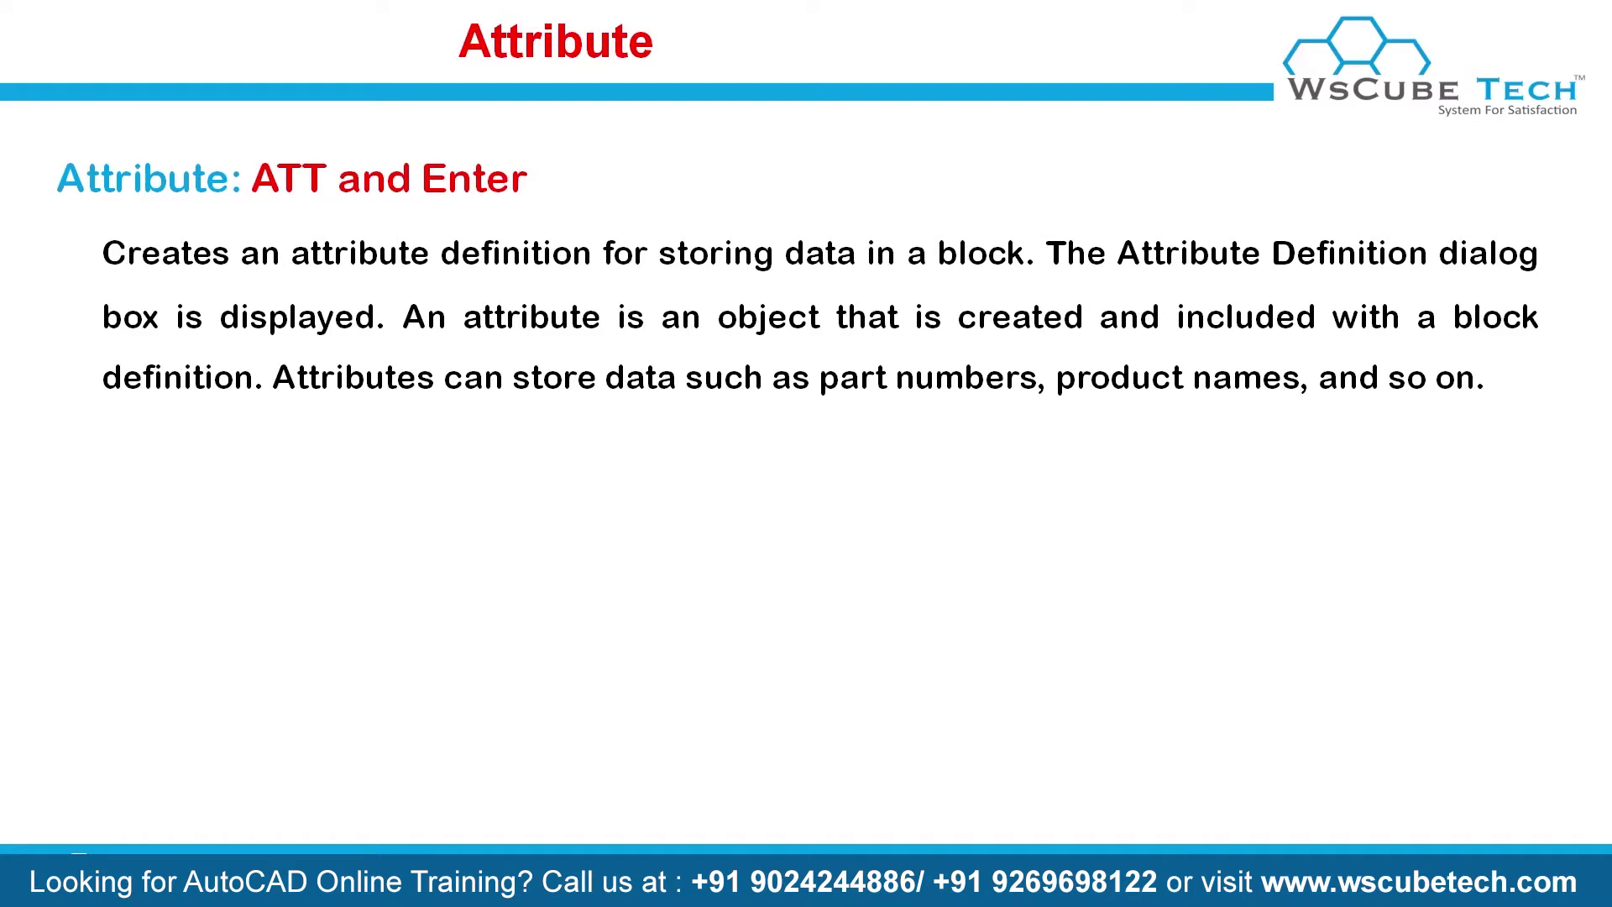
# Switch from the PowerPoint slideshow to the AutoCAD drawing Drawing1
pyautogui.hotkey('alt', 'Tab')
pyautogui.hotkey('alt', 'Tab')
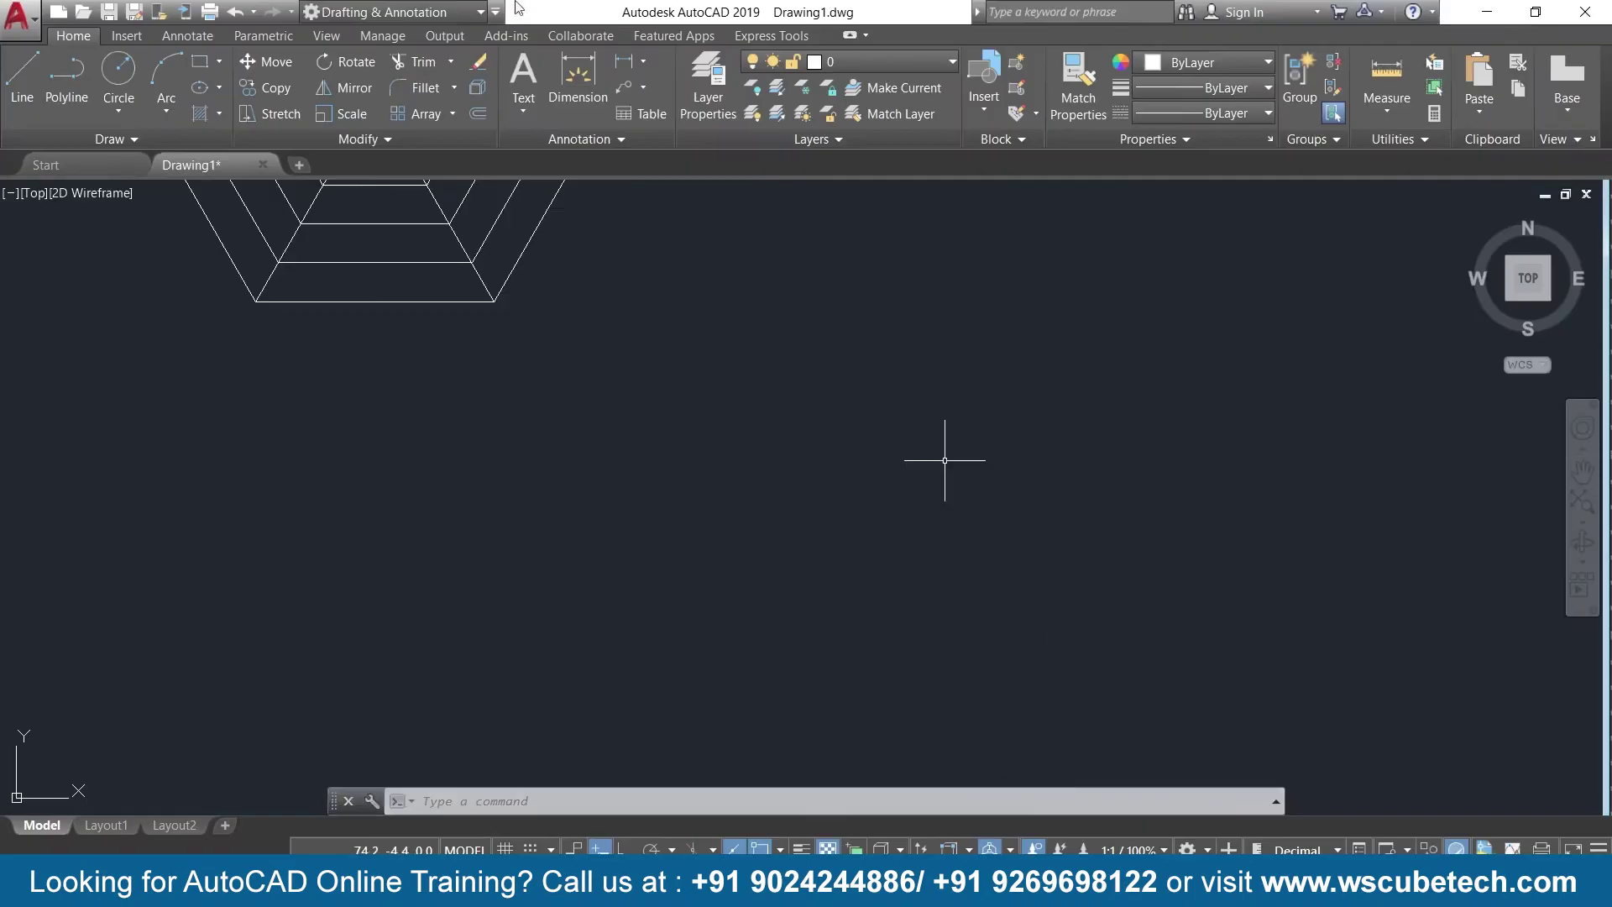
# Draw the title-block outline rectangle in empty drawing space
pyautogui.moveTo(525, 335)
pyautogui.mouseDown(button='middle')
pyautogui.moveTo(705, 575)
pyautogui.moveTo(669, 612)
pyautogui.mouseUp(button='middle')
pyautogui.moveTo(935, 561)
pyautogui.mouseDown(button='middle')
pyautogui.moveTo(827, 244)
pyautogui.moveTo(766, 288)
pyautogui.mouseUp(button='middle')
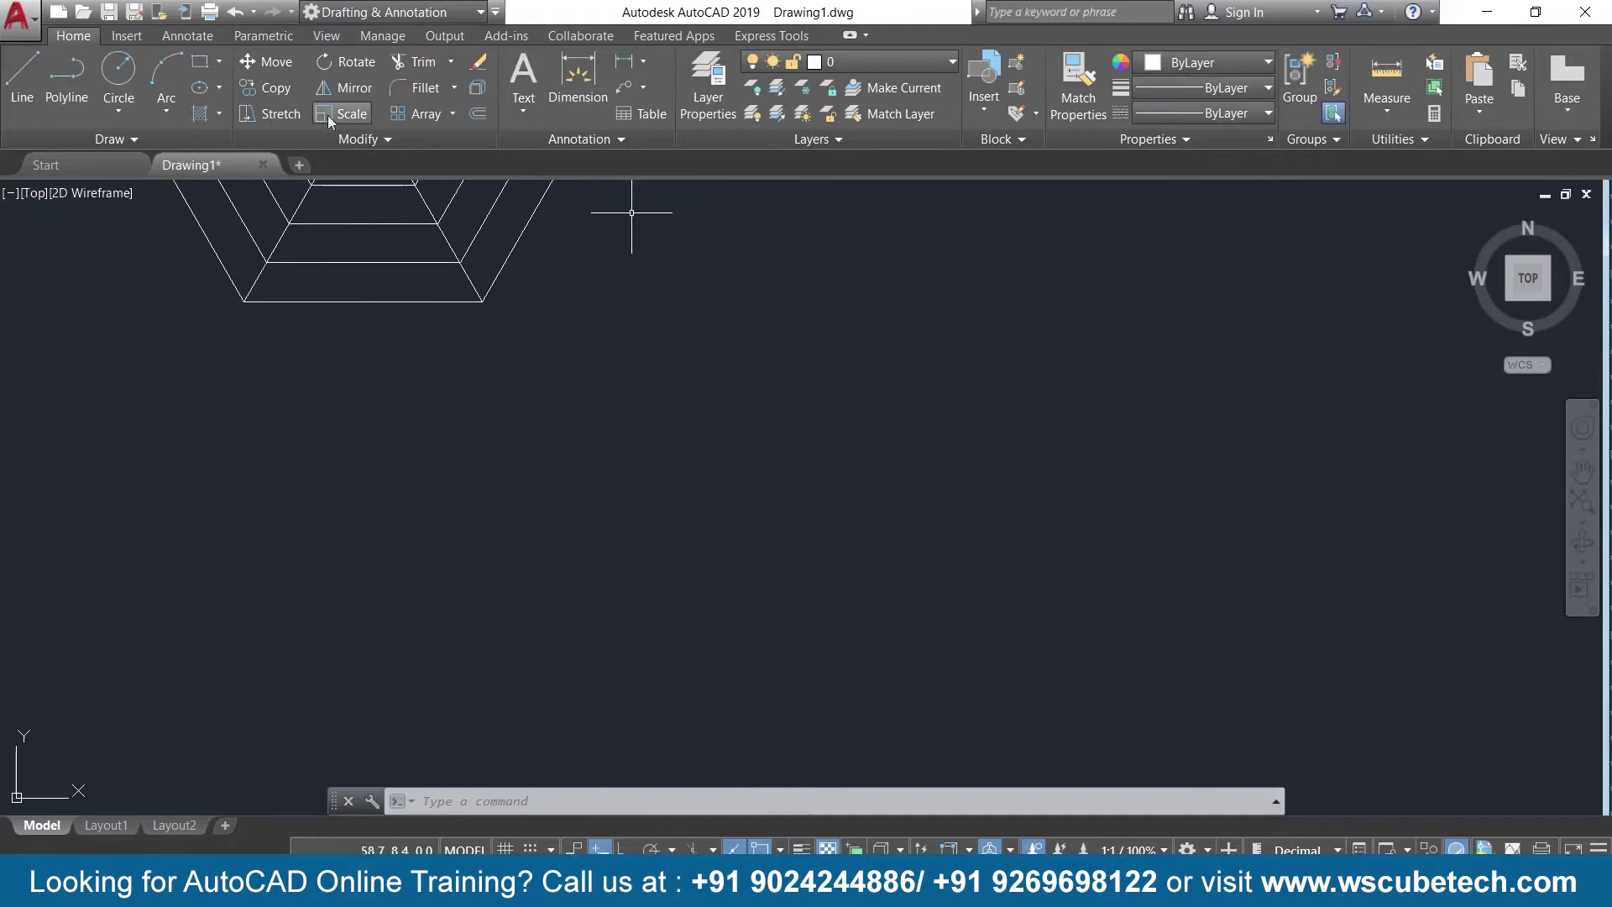
pyautogui.click(200, 62)
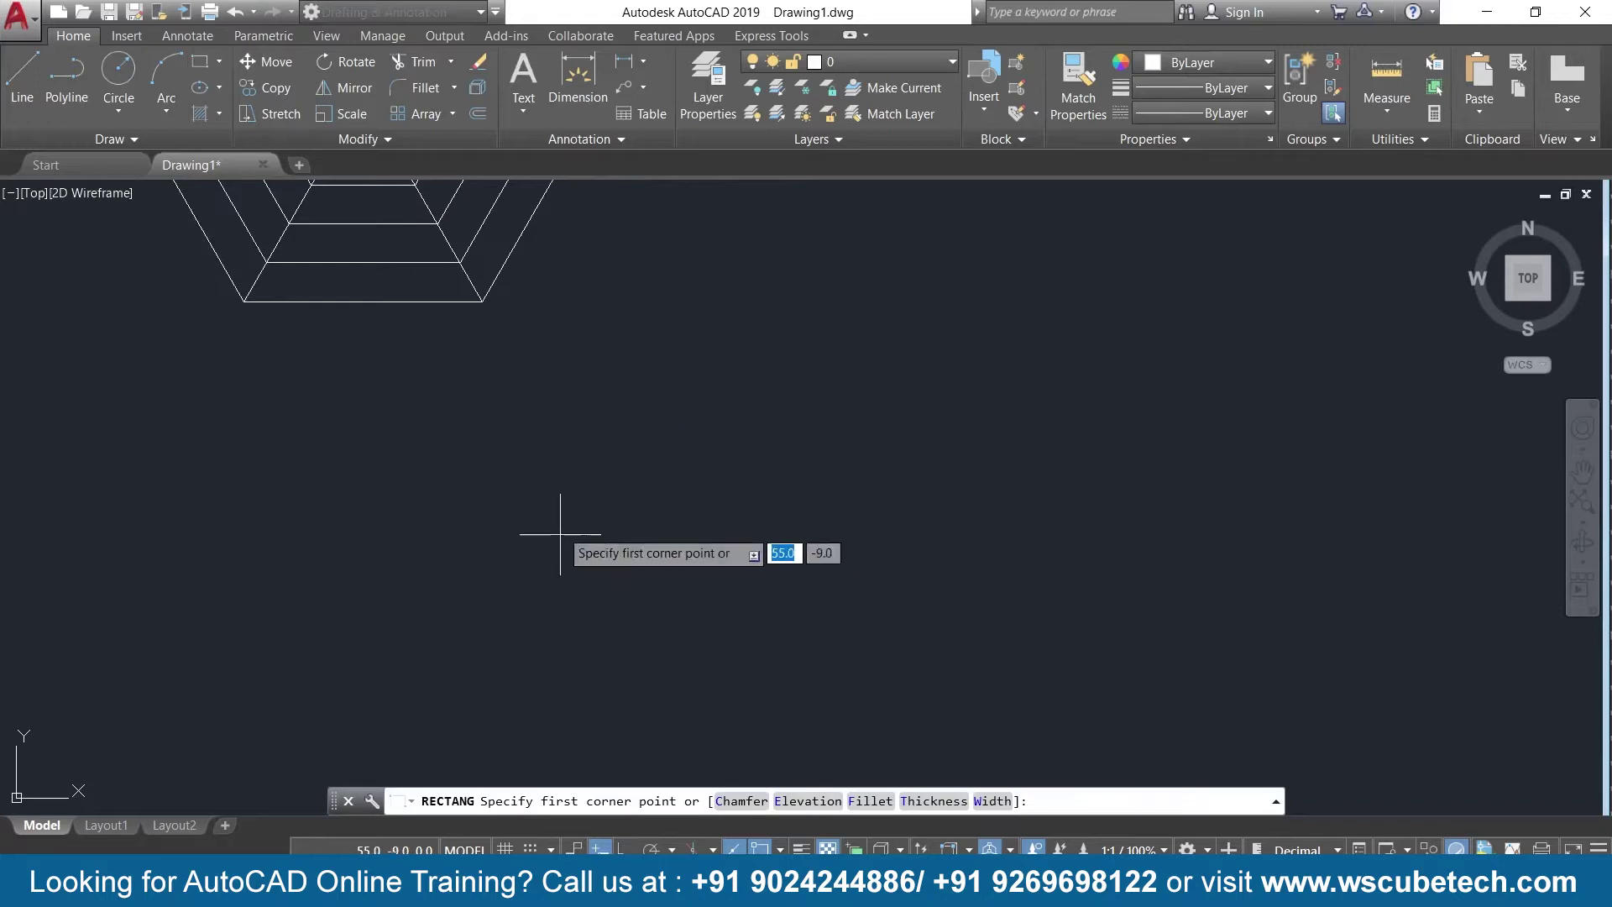
pyautogui.click(581, 350)
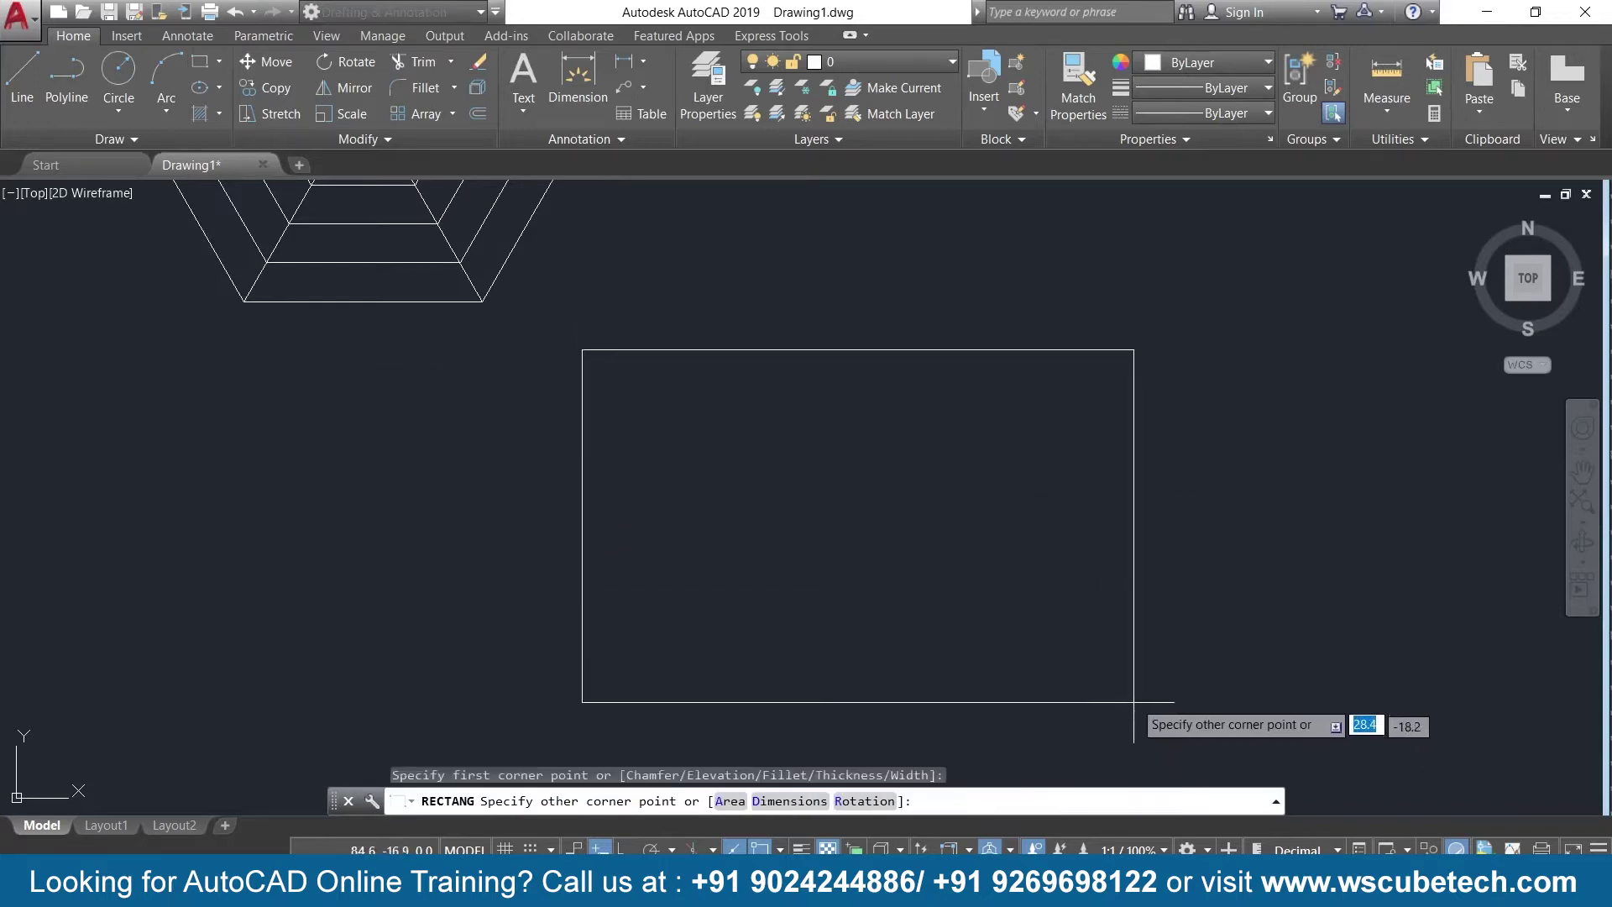
pyautogui.click(1151, 662)
pyautogui.moveTo(878, 568); pyautogui.dragTo(853, 528, button='middle')
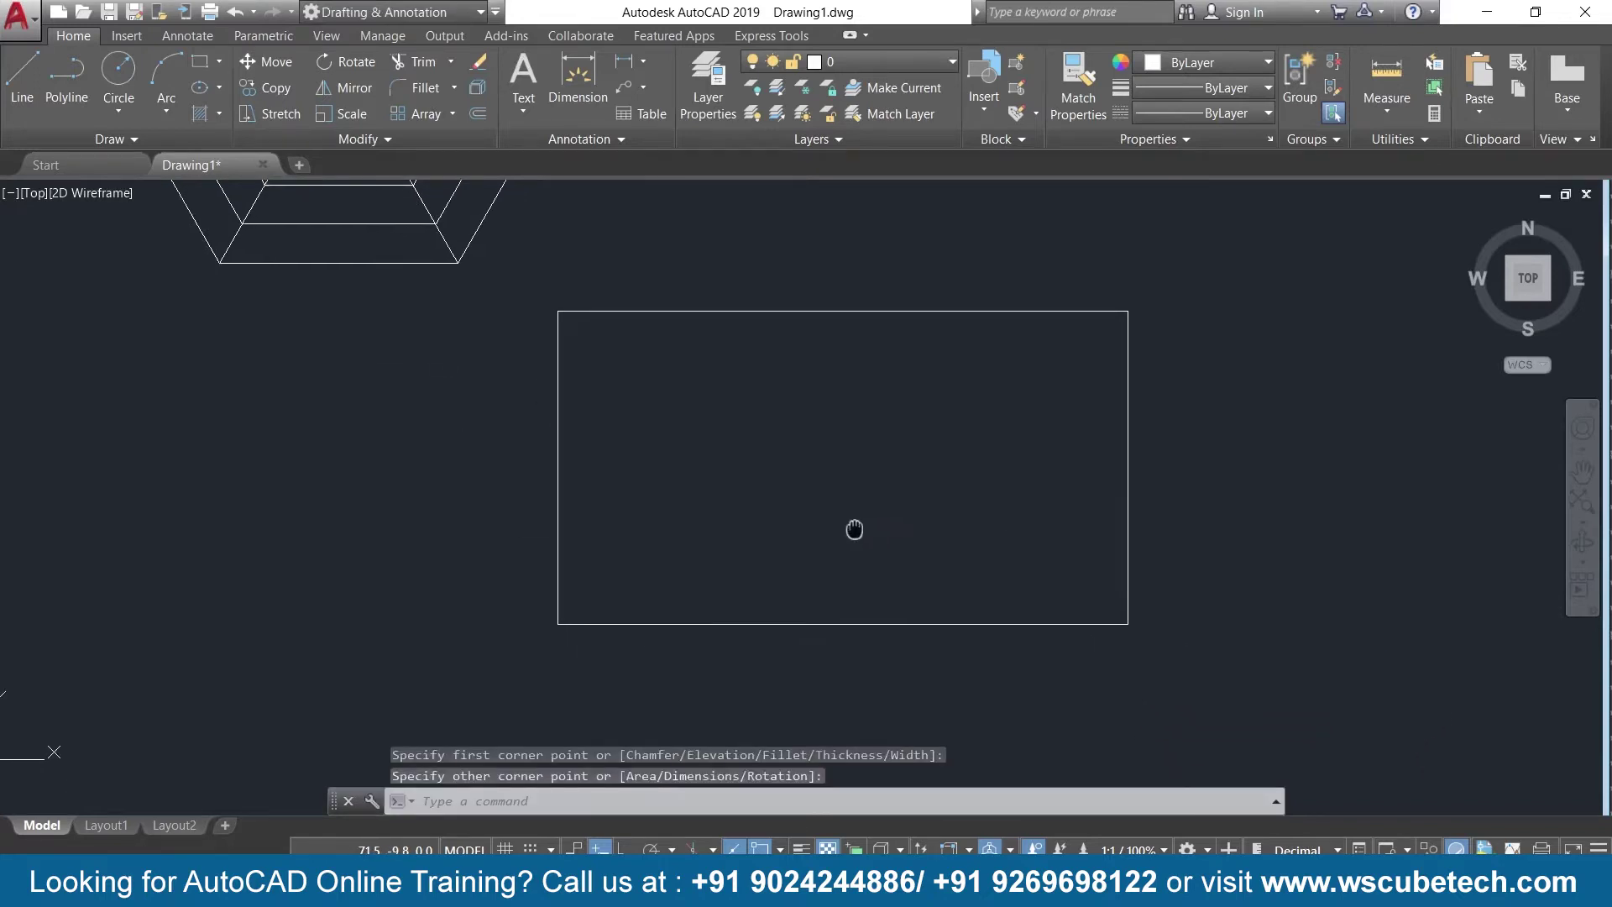
# Draw a full-width horizontal divider and a vertical divider down from its midpoint
pyautogui.click(27, 84)
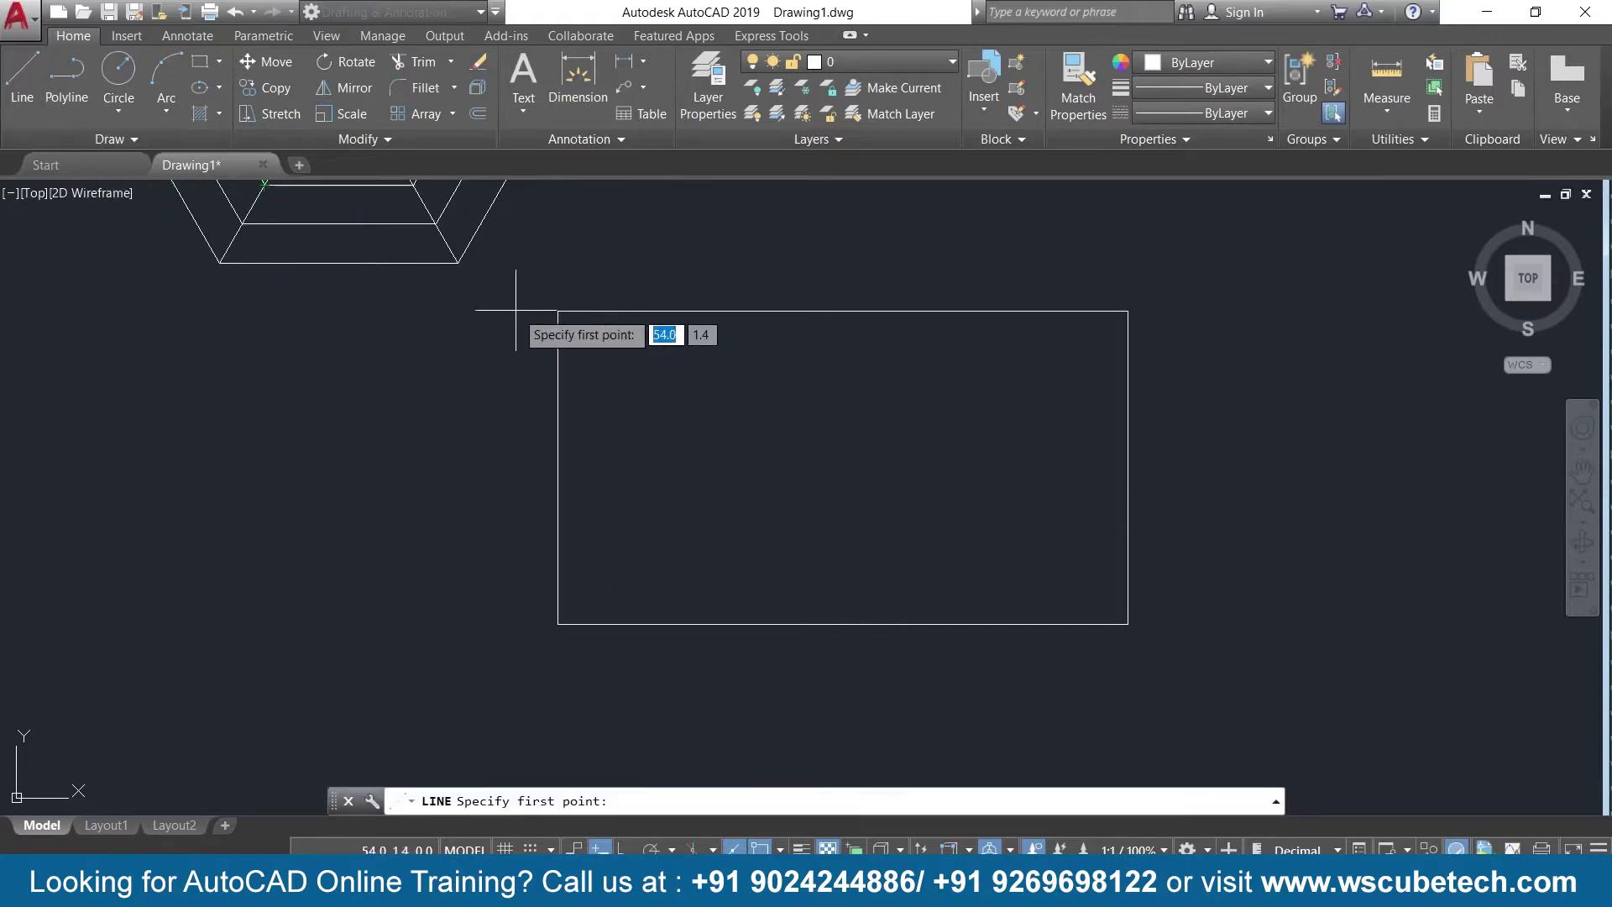
pyautogui.click(558, 404)
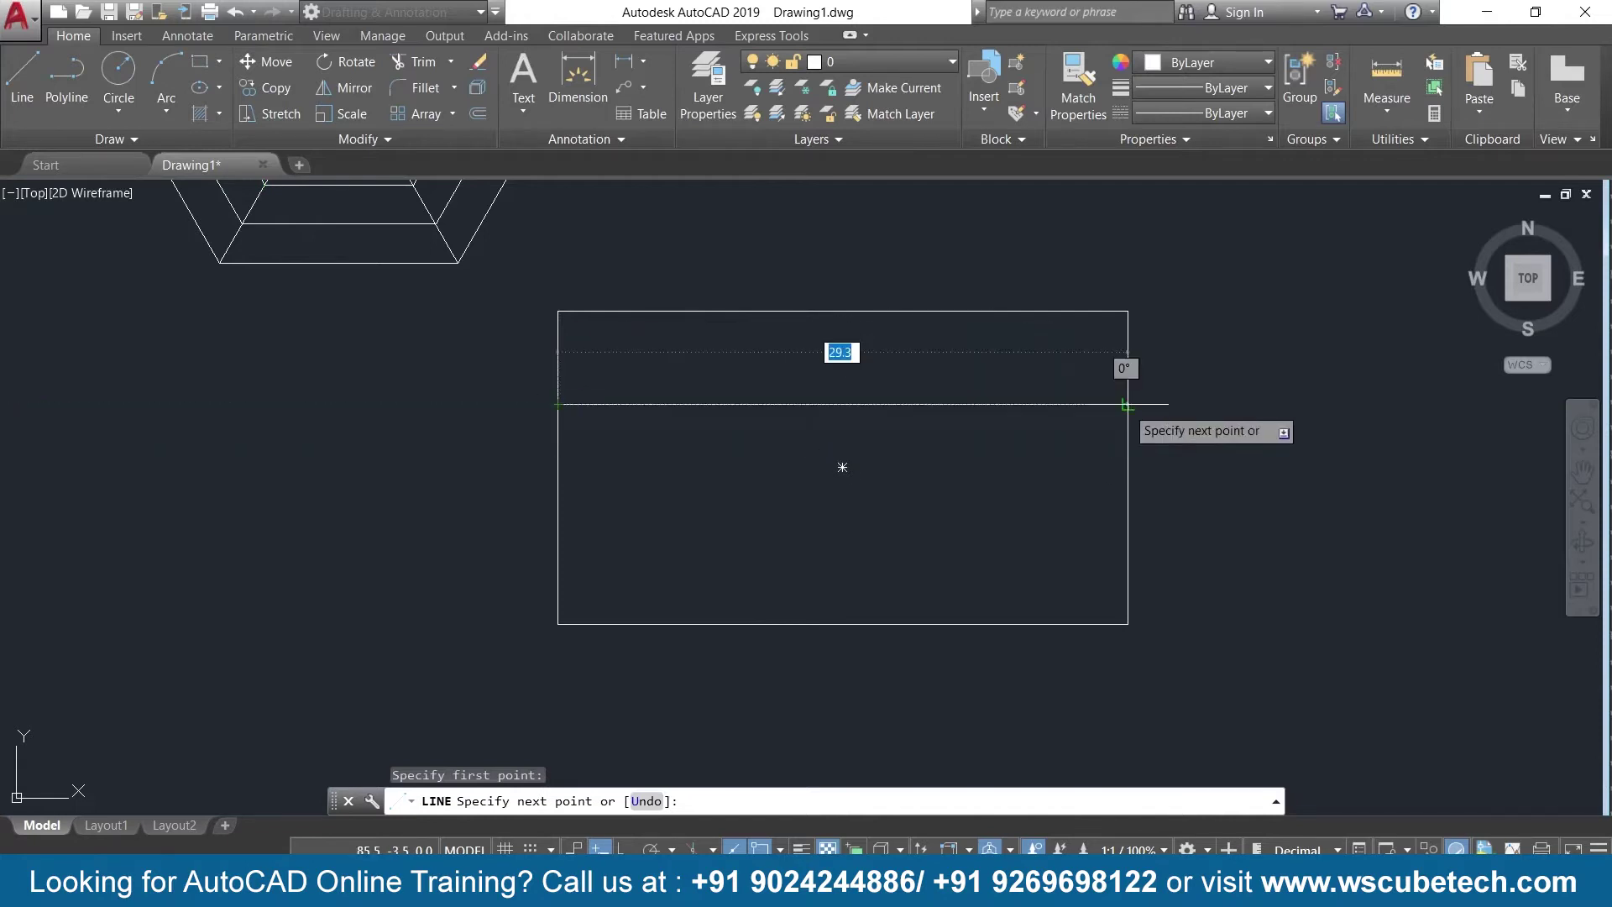
pyautogui.click(1126, 403)
pyautogui.press('Return')
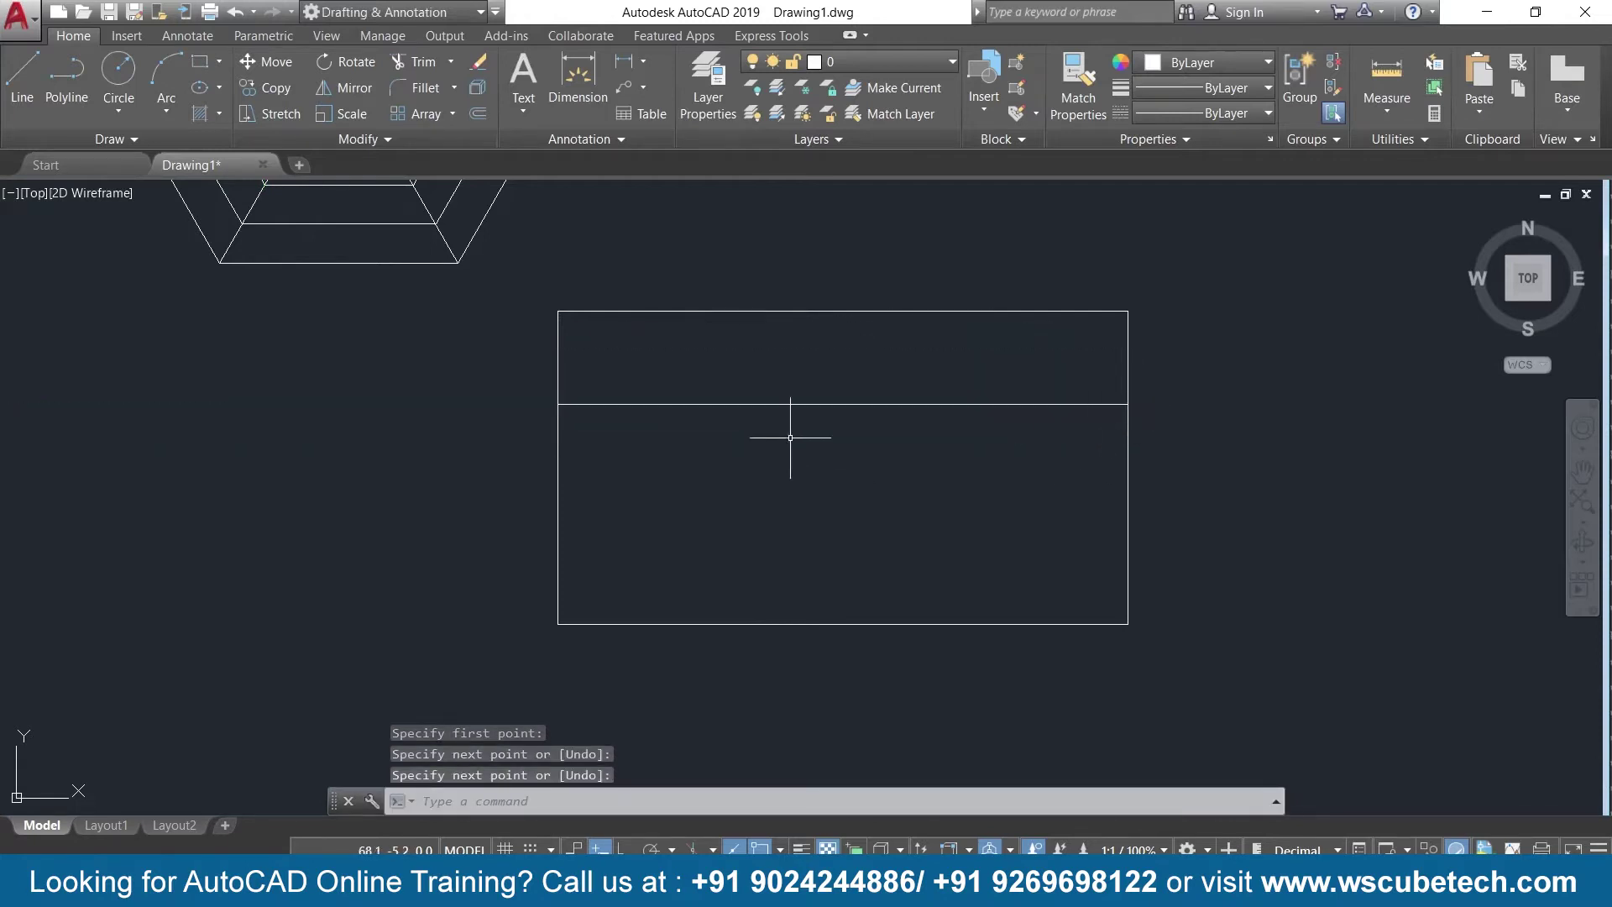
pyautogui.press('Return')
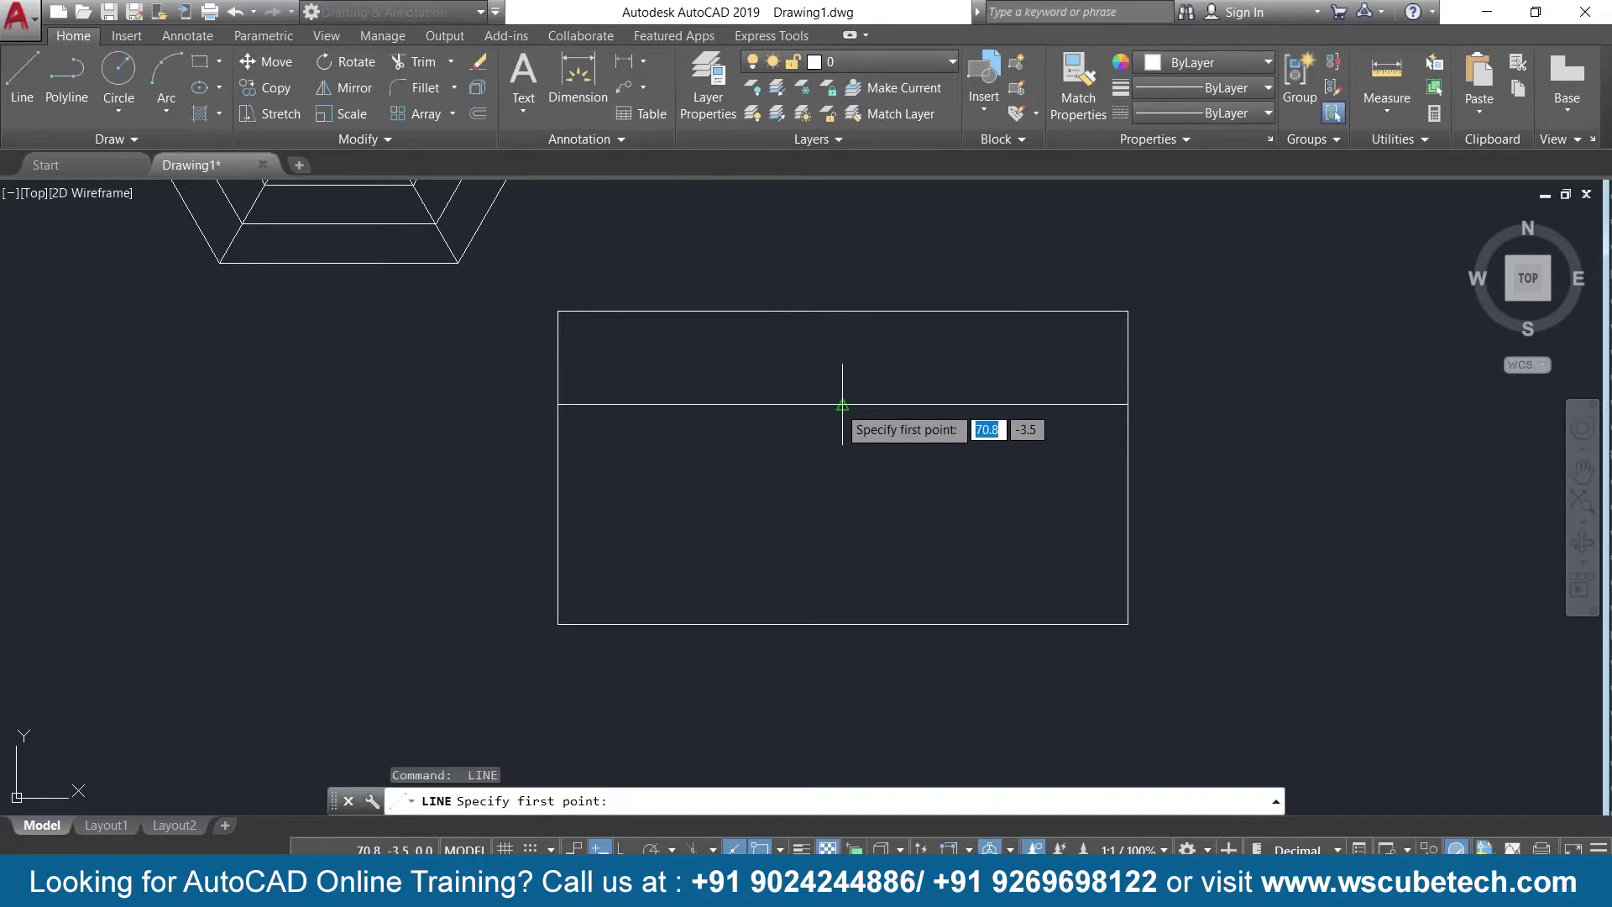
pyautogui.click(842, 404)
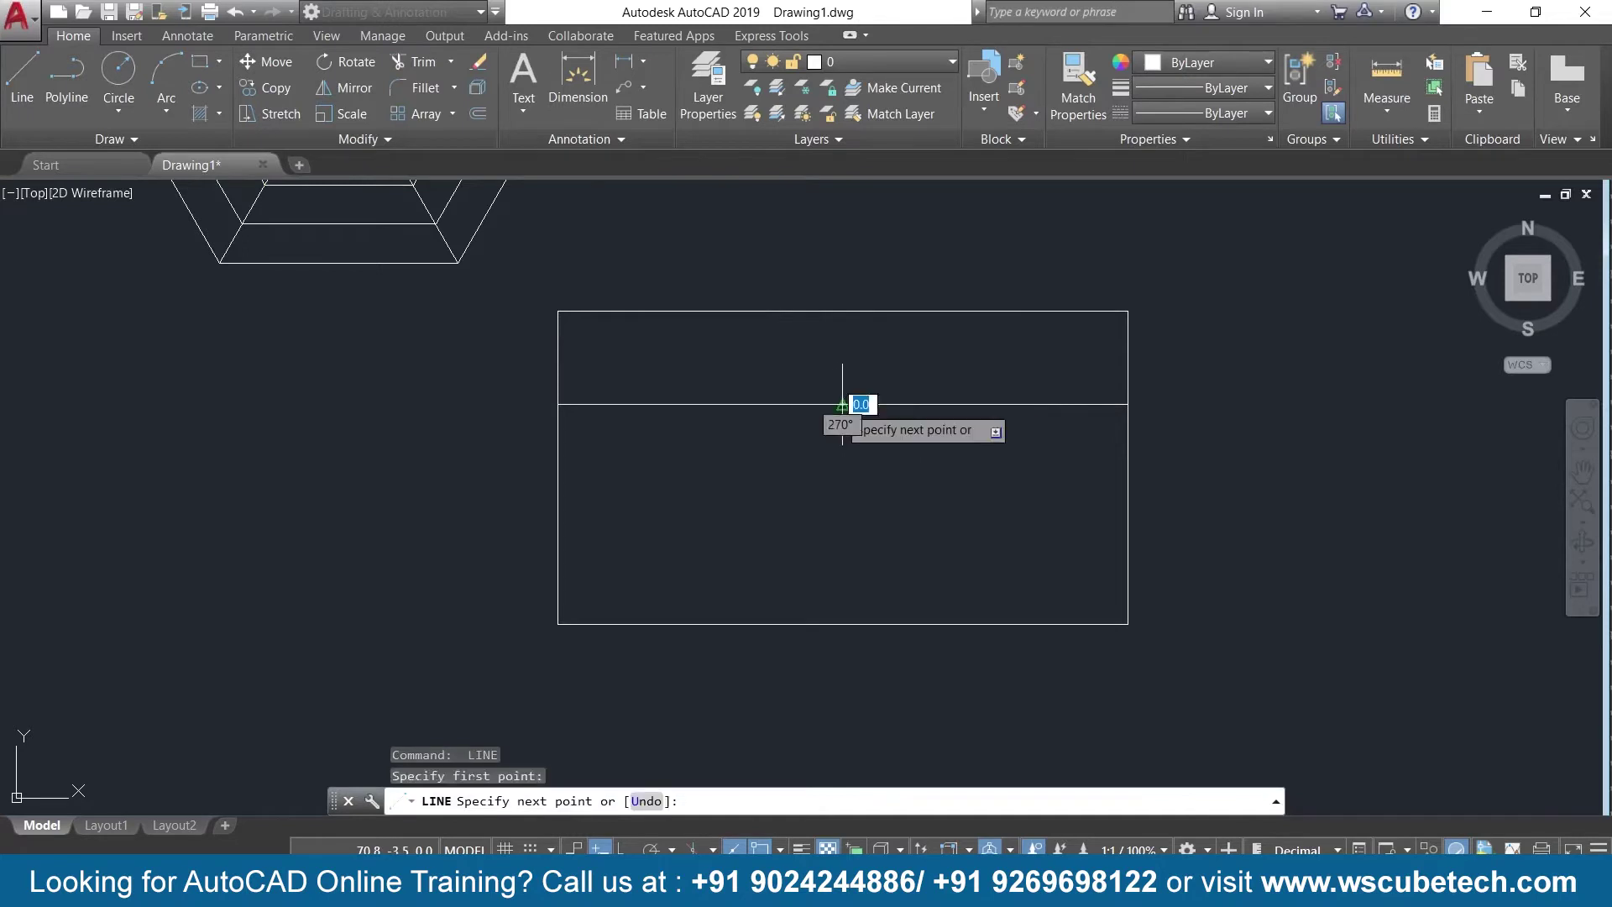
pyautogui.click(842, 624)
pyautogui.press('Return')
pyautogui.press('Return')
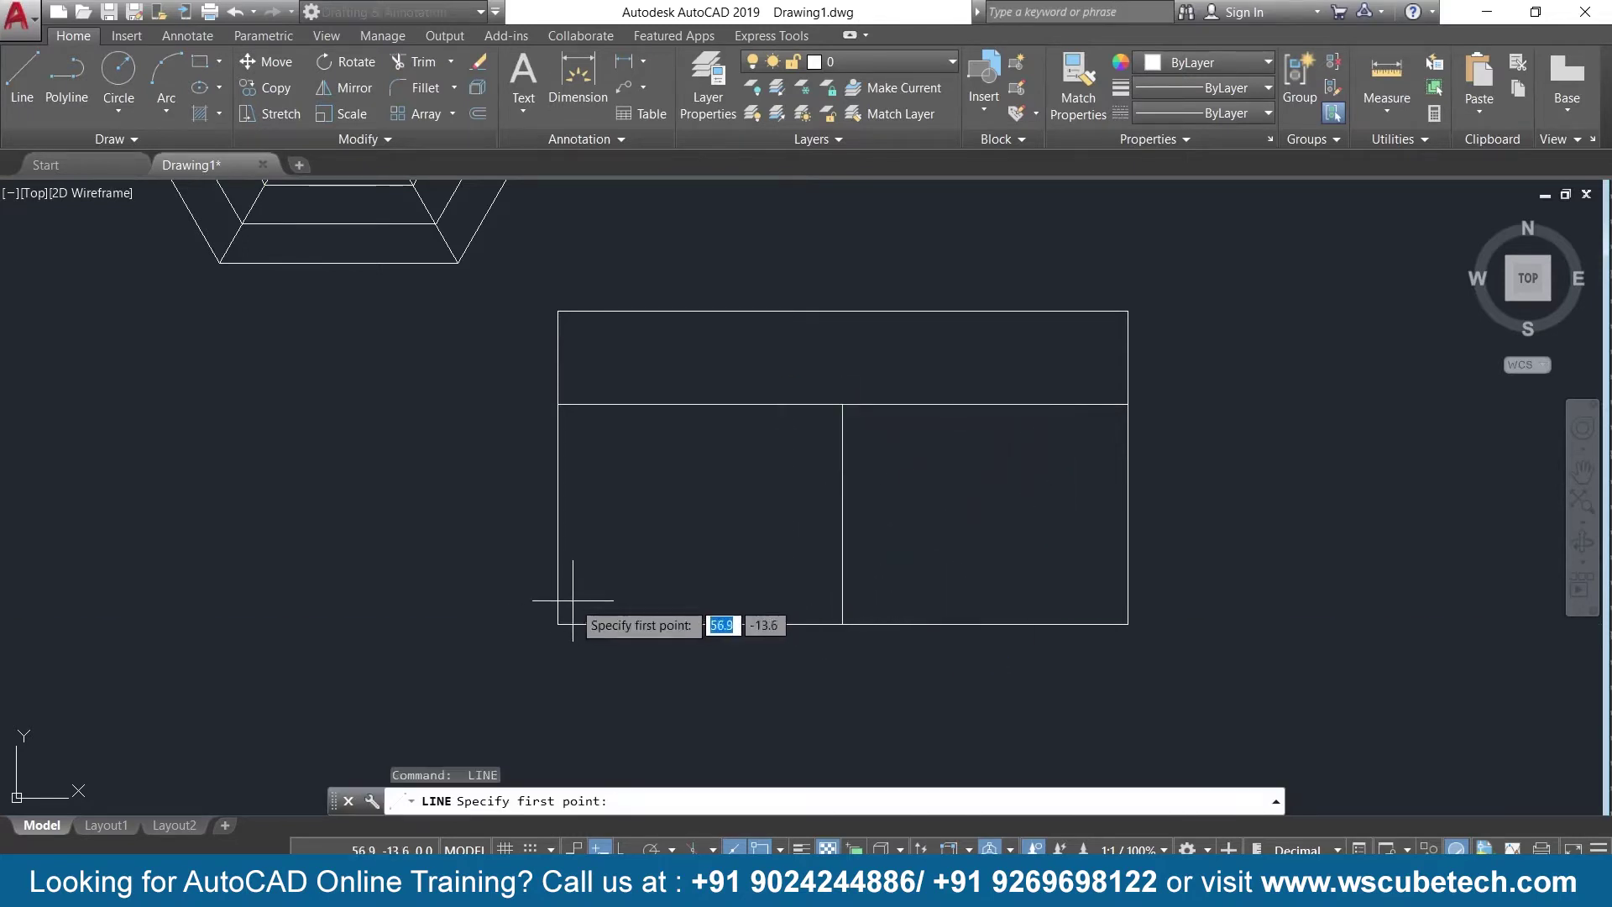
# Draw a lower horizontal line across the rectangle and grip-move it slightly higher
pyautogui.click(608, 524)
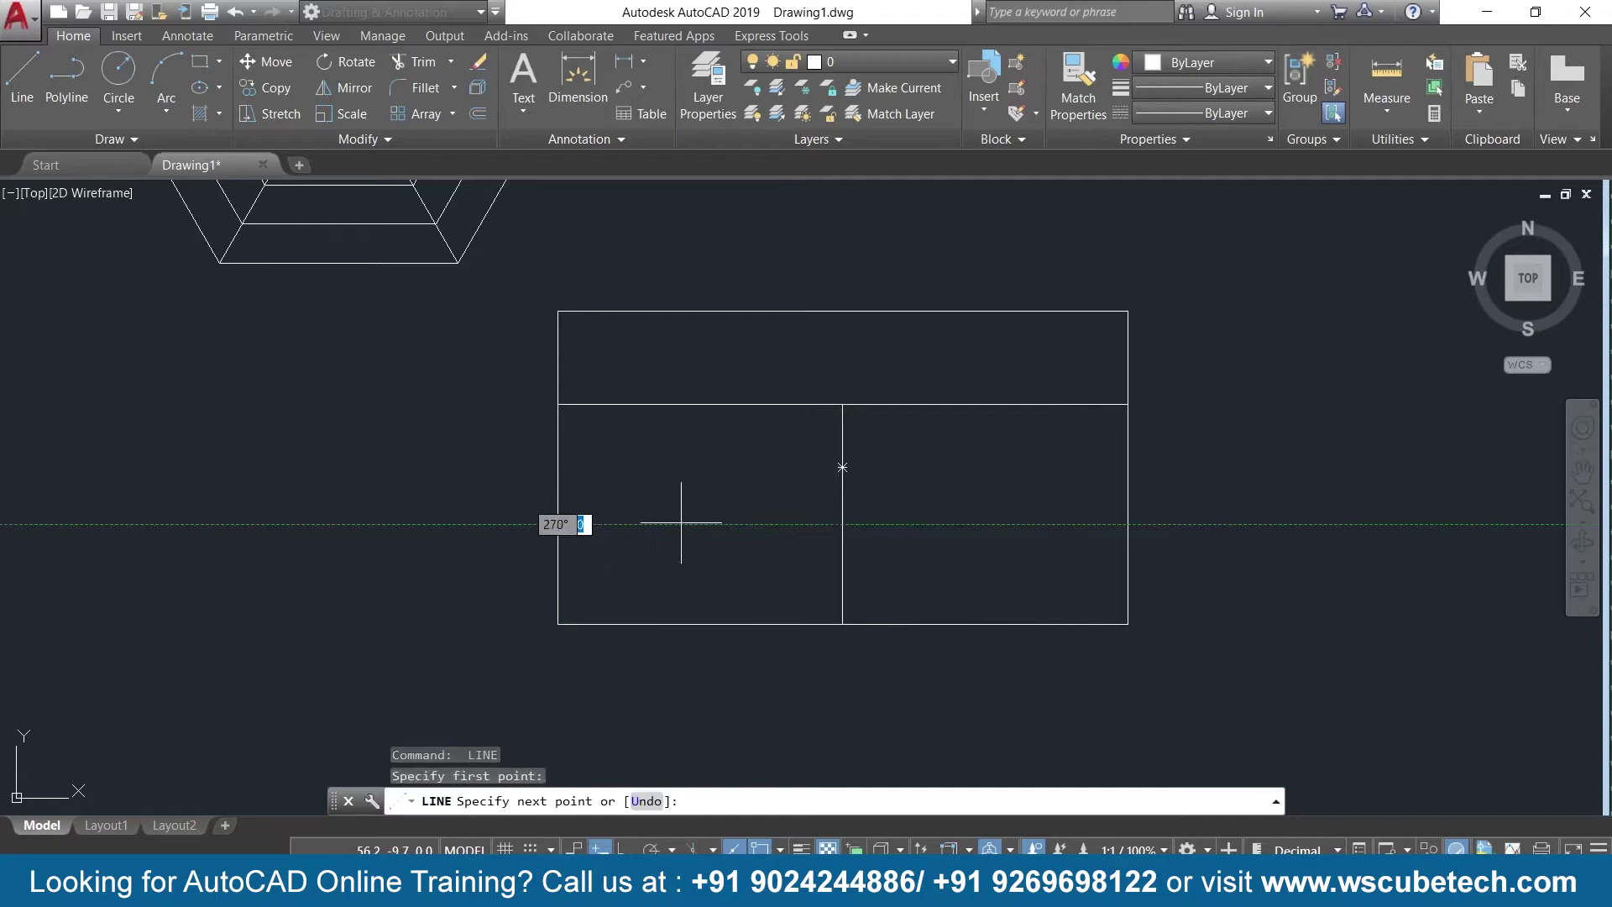
pyautogui.click(1129, 524)
pyautogui.press('Return')
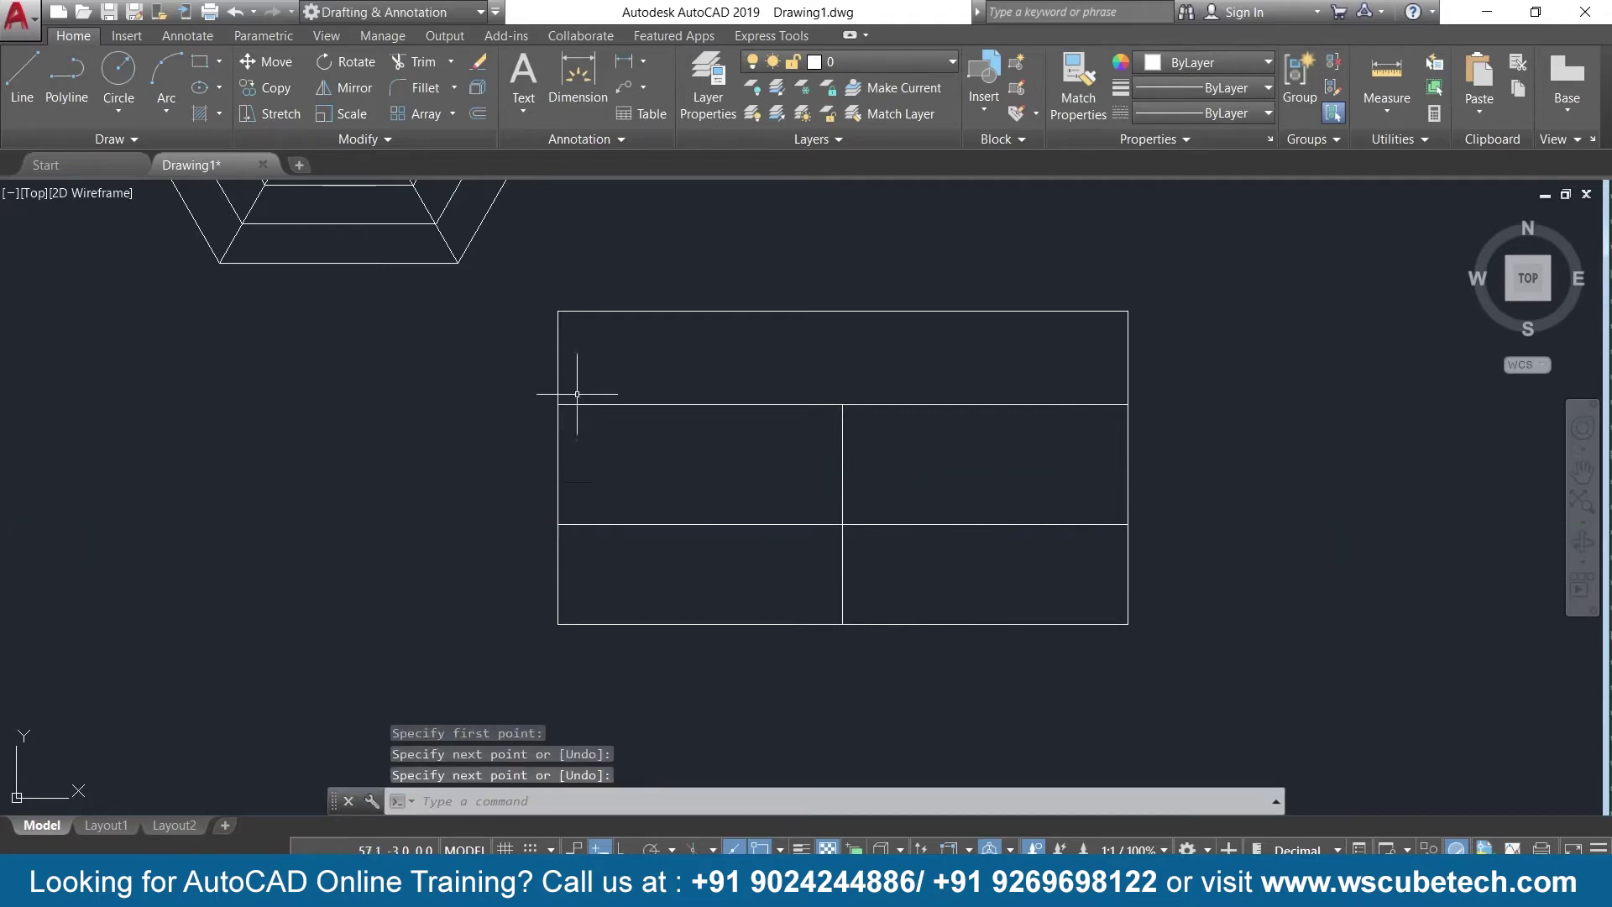
pyautogui.click(642, 524)
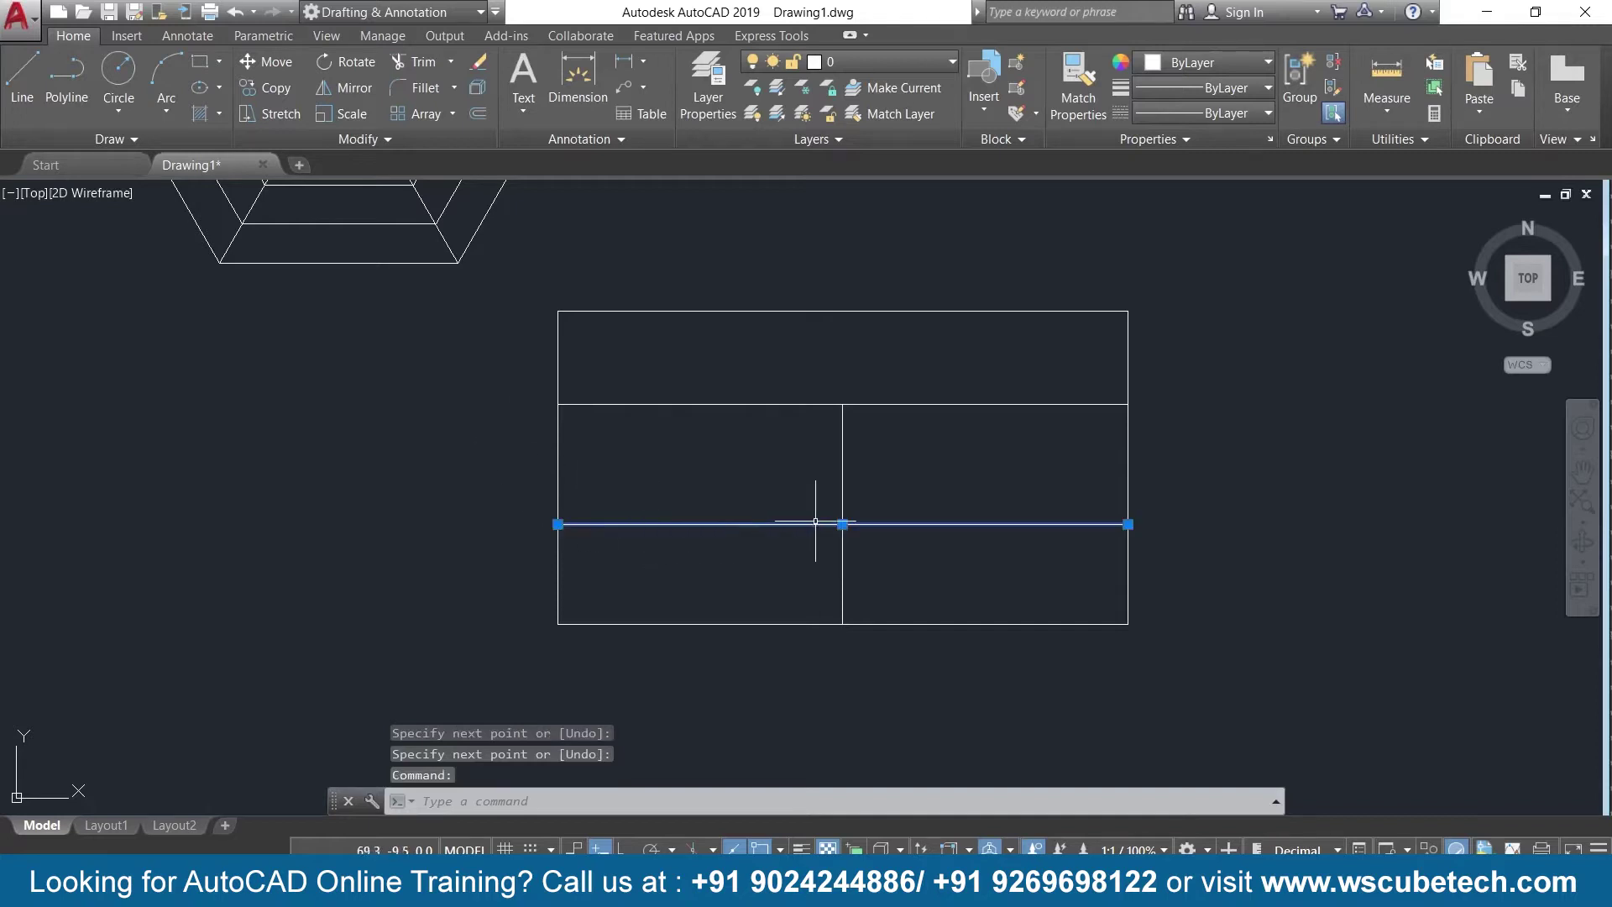
pyautogui.click(842, 524)
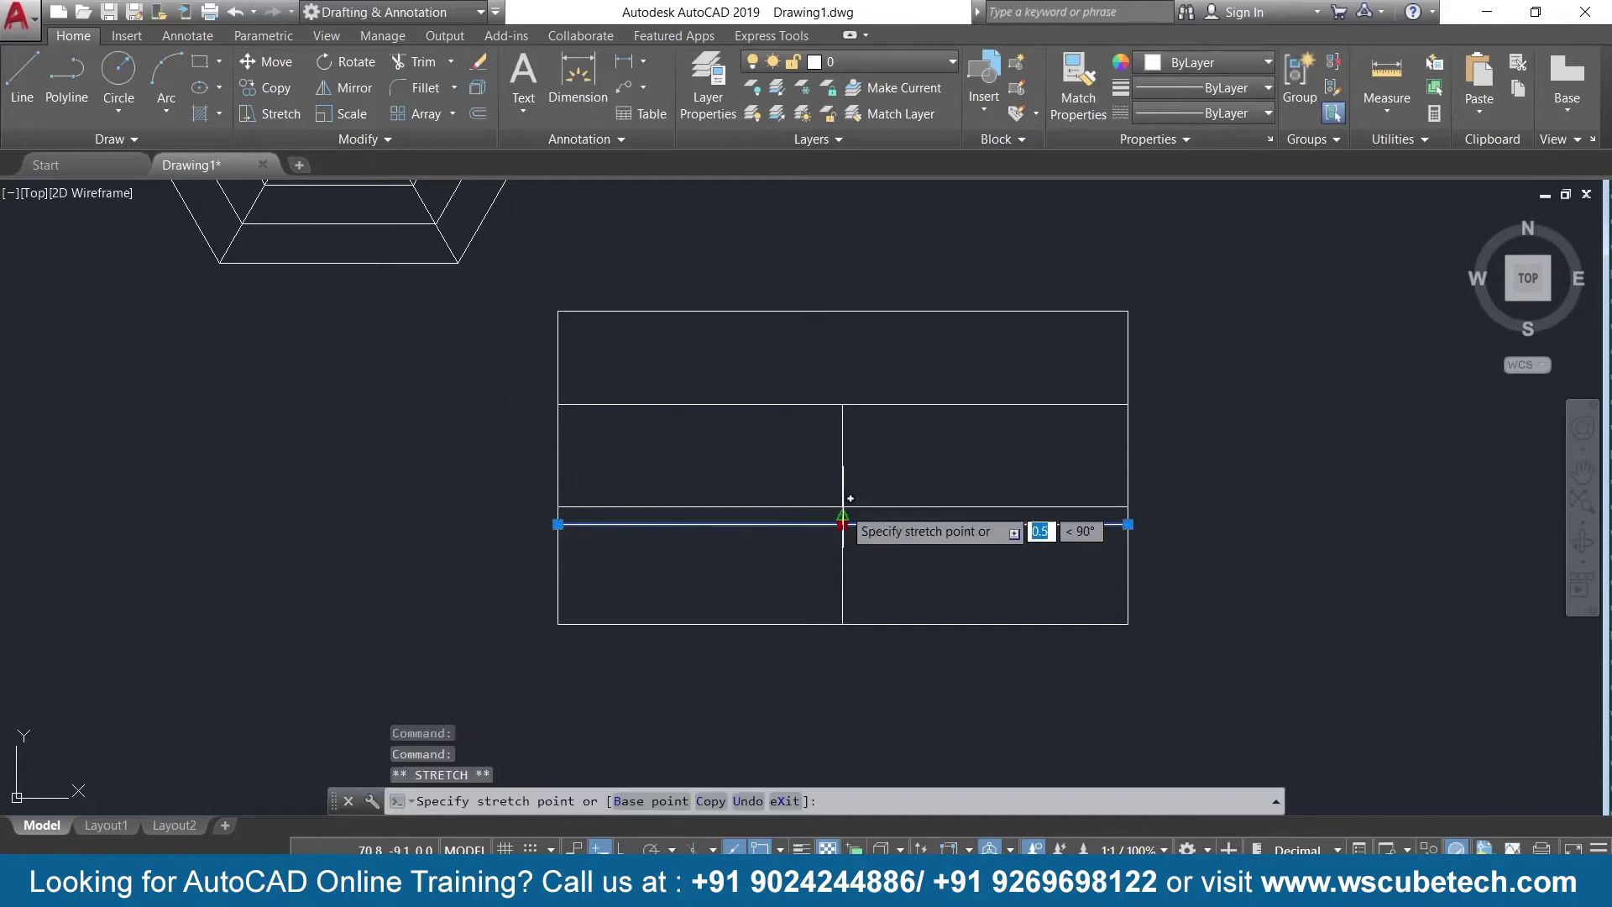
pyautogui.click(842, 514)
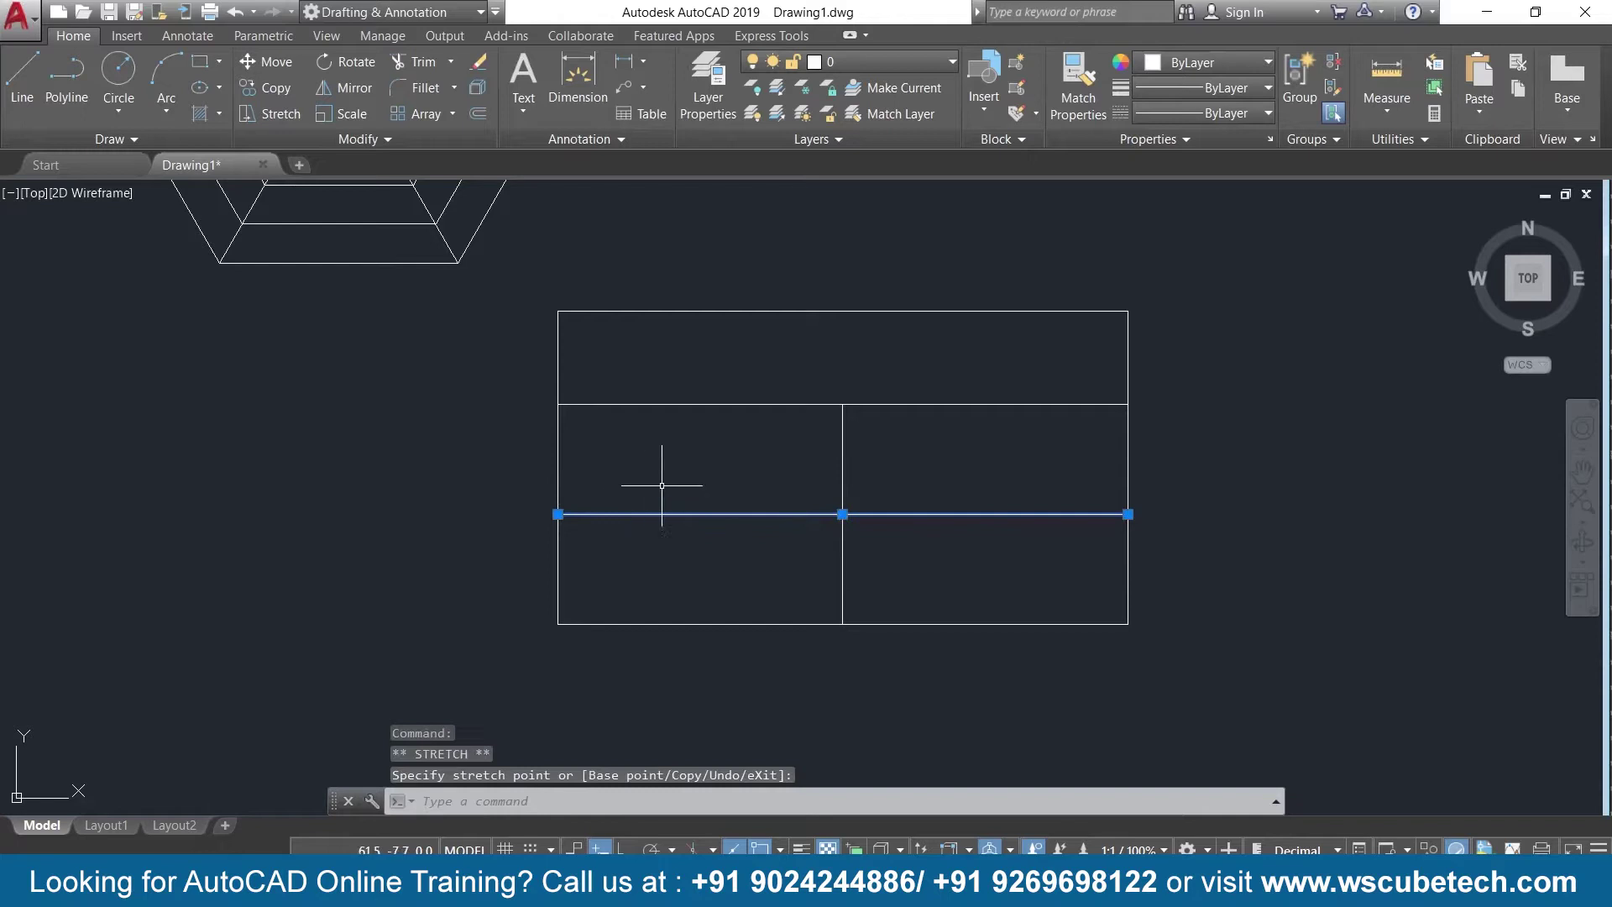
pyautogui.click(262, 461)
pyautogui.press('Escape')
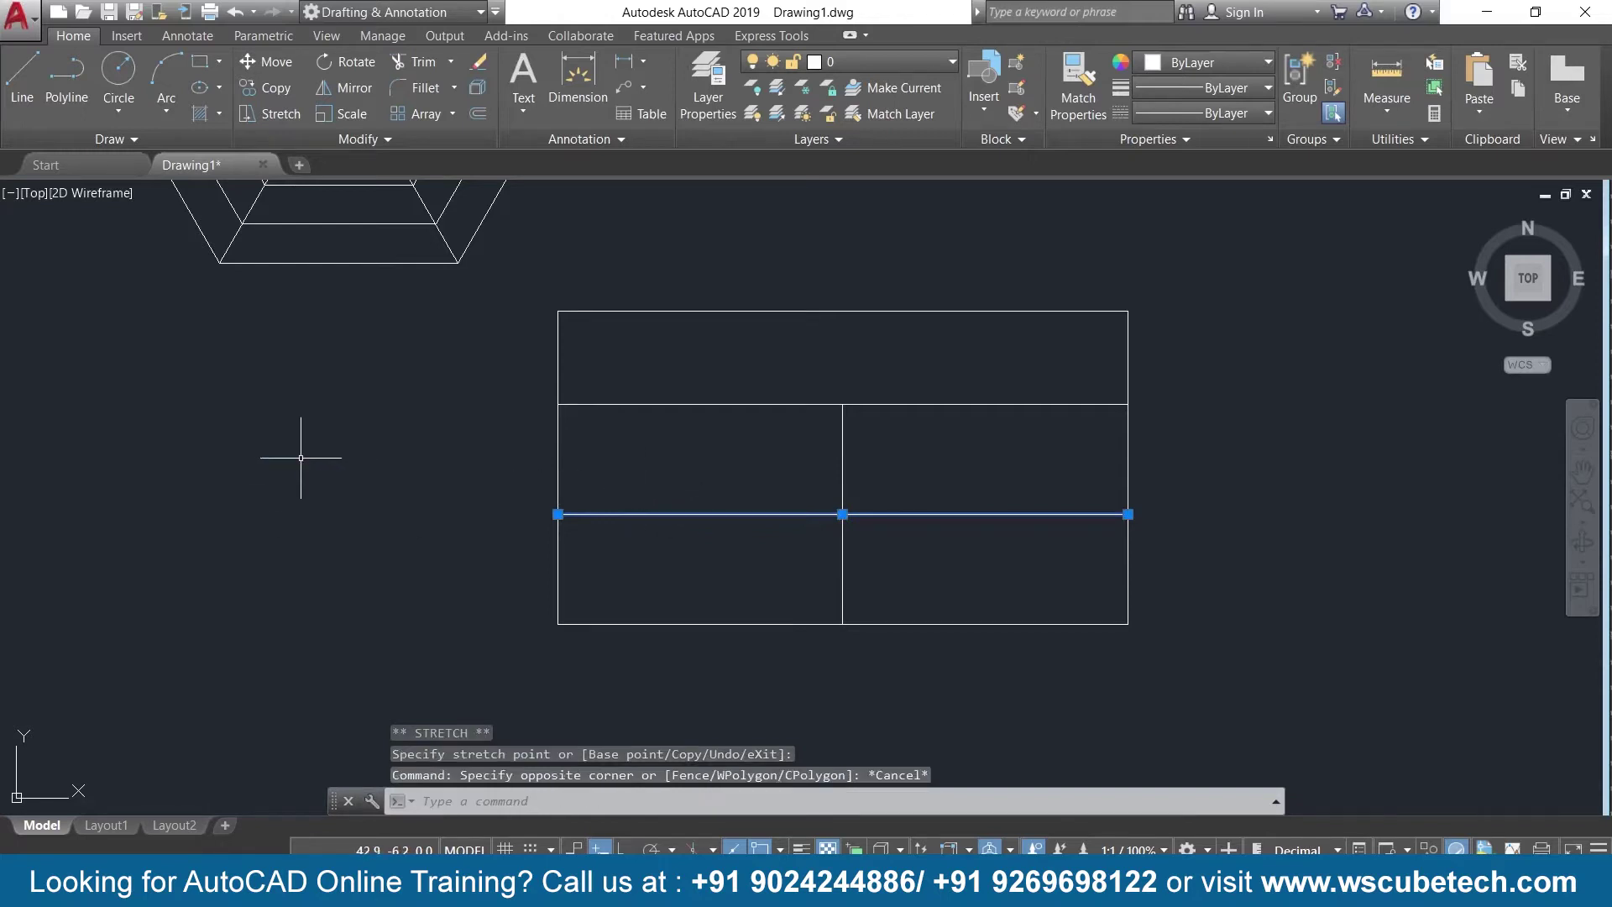
pyautogui.press('Escape')
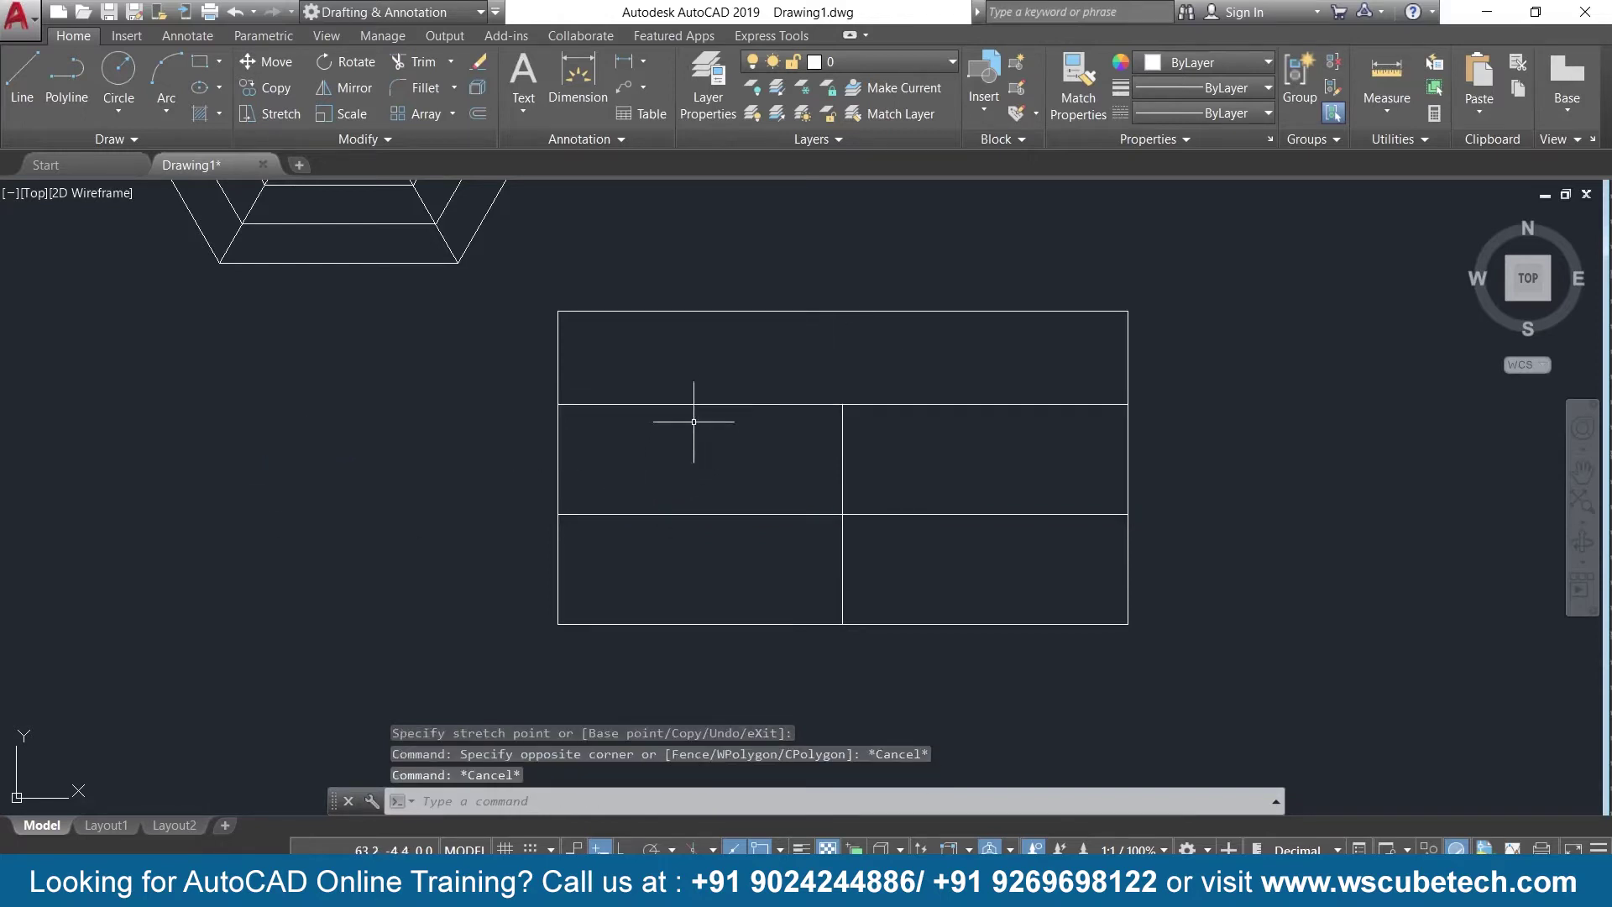
# Create a multiline text box over the top row with text height 2.0
pyautogui.click(523, 105)
pyautogui.click(559, 154)
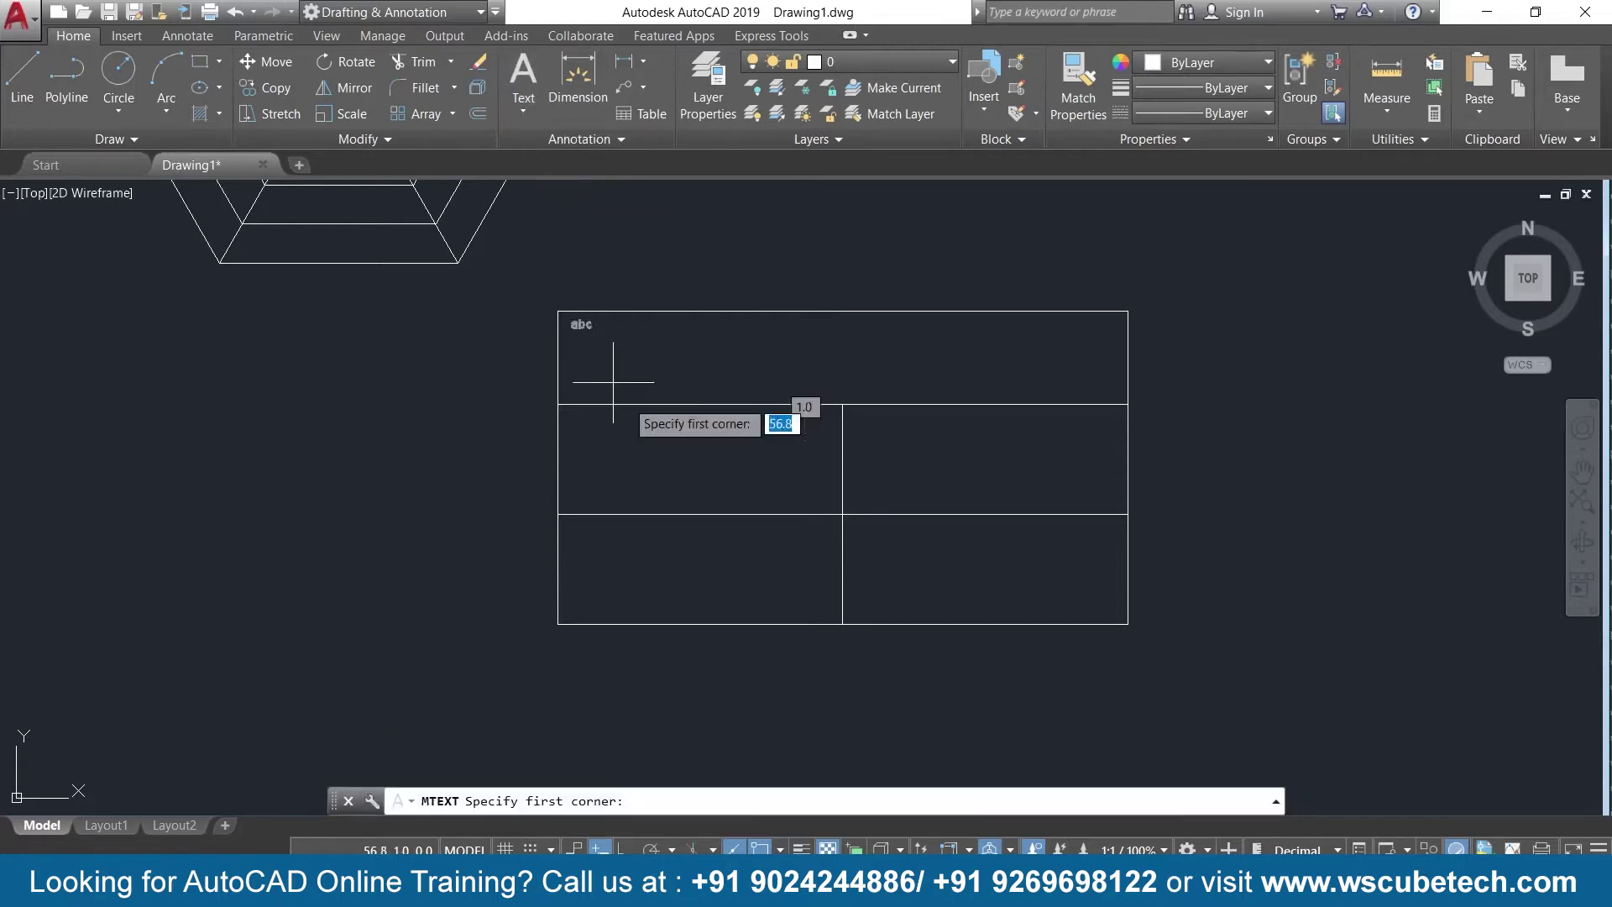
pyautogui.click(558, 312)
pyautogui.click(783, 375)
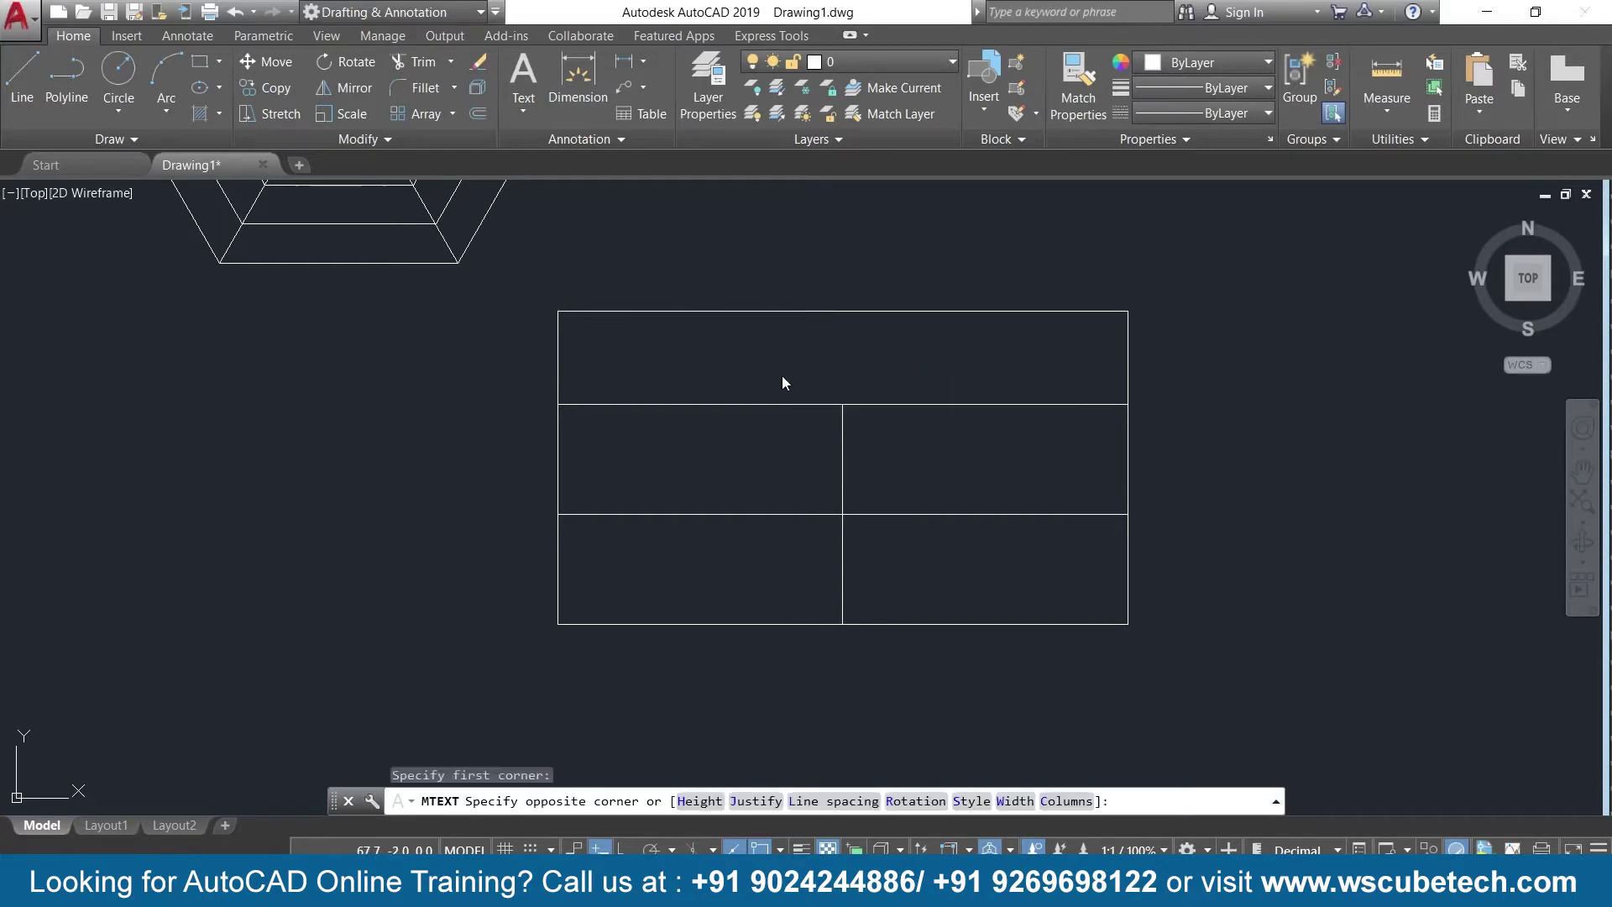
pyautogui.click(294, 91)
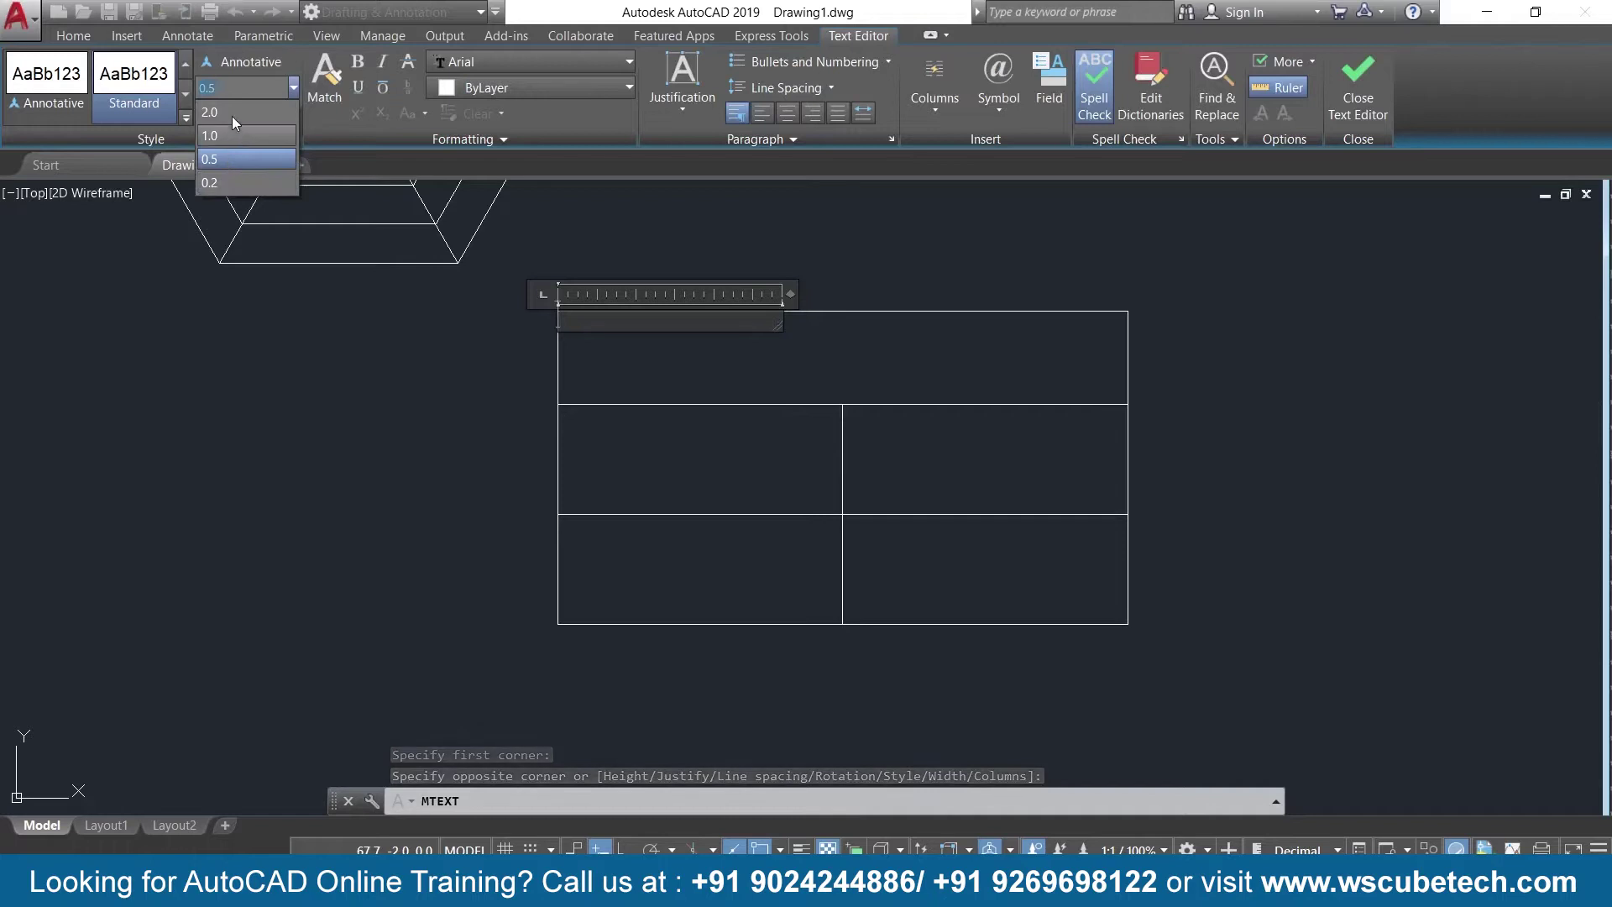
pyautogui.click(231, 113)
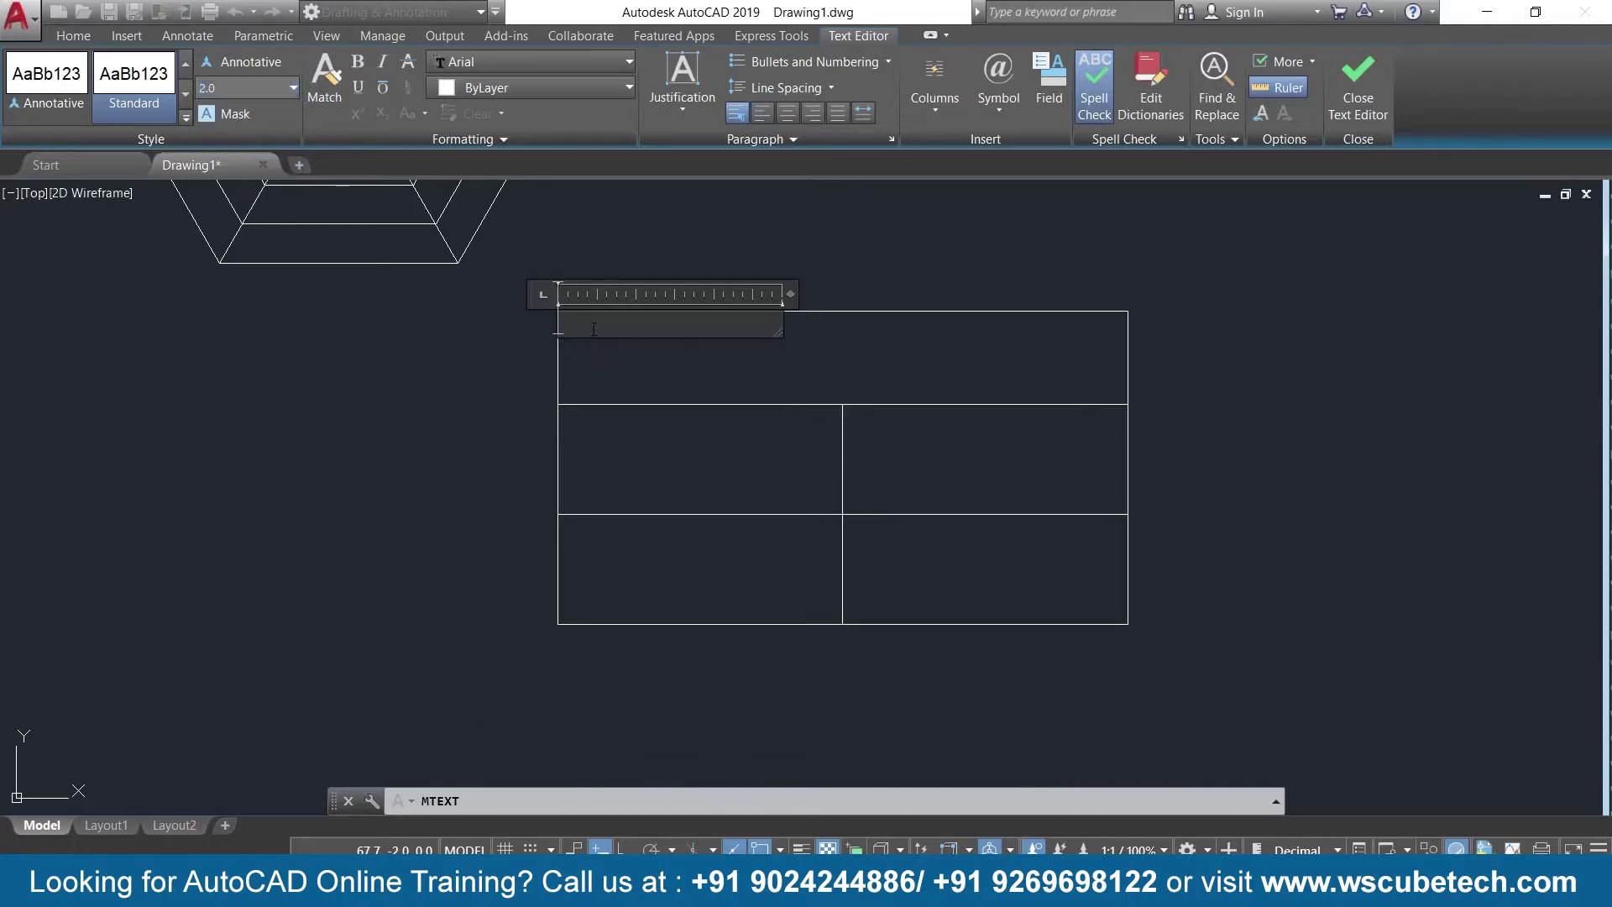
# Enter and correct the text so it reads 'Title Name' on one line
pyautogui.write('title')
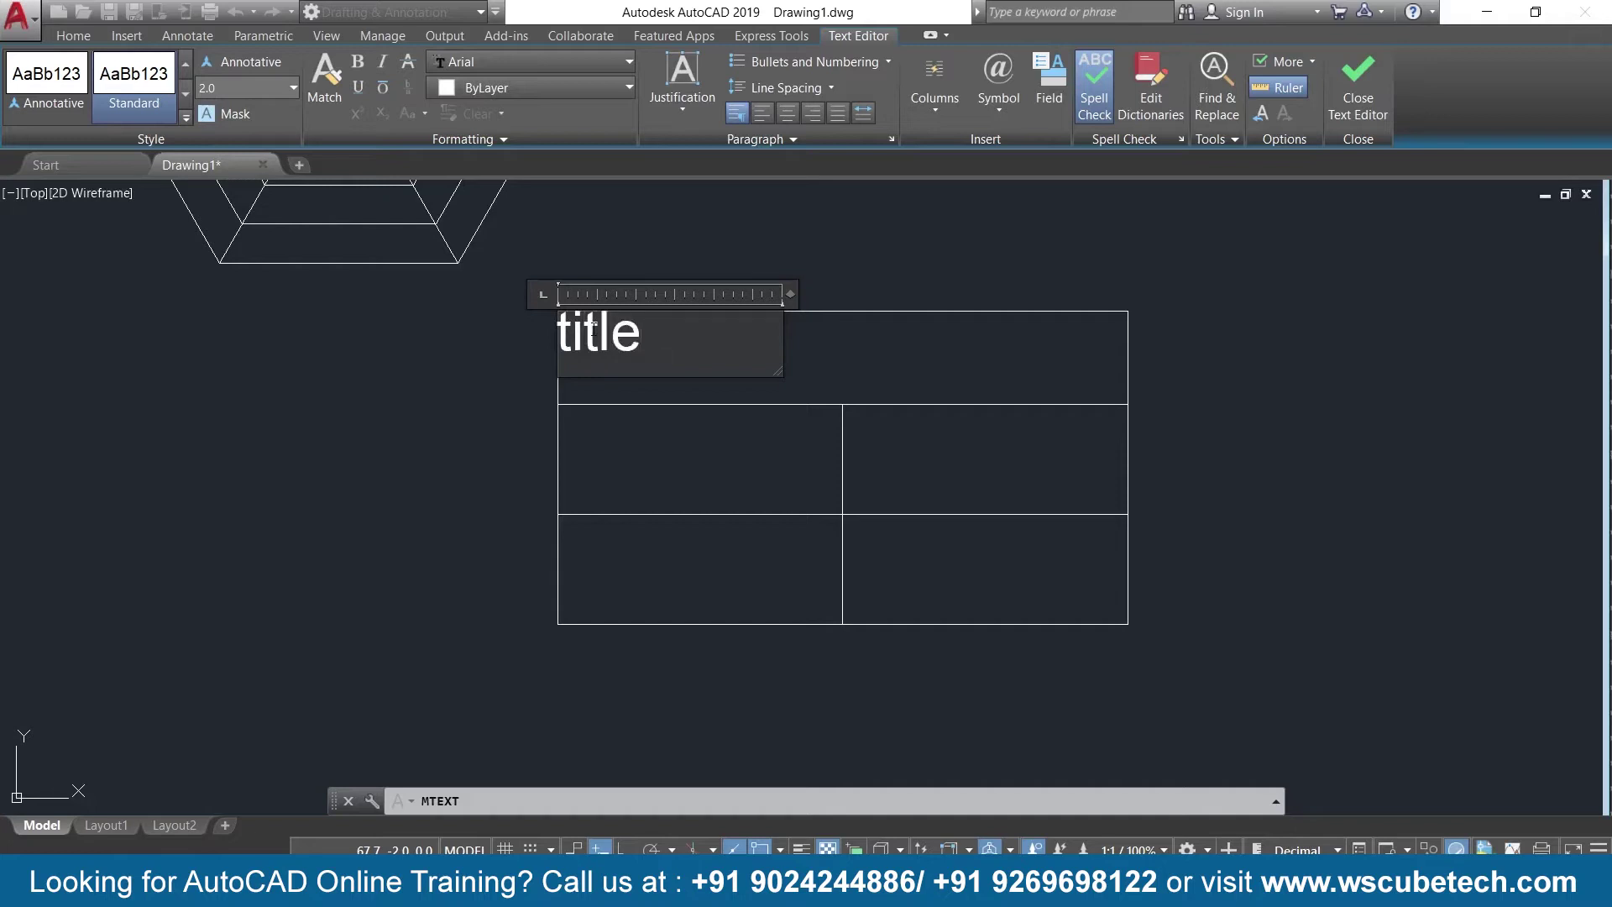
pyautogui.write(' n')
pyautogui.write('ame')
pyautogui.press('Left')
pyautogui.press('Left')
pyautogui.press('Left')
pyautogui.press('BackSpace')
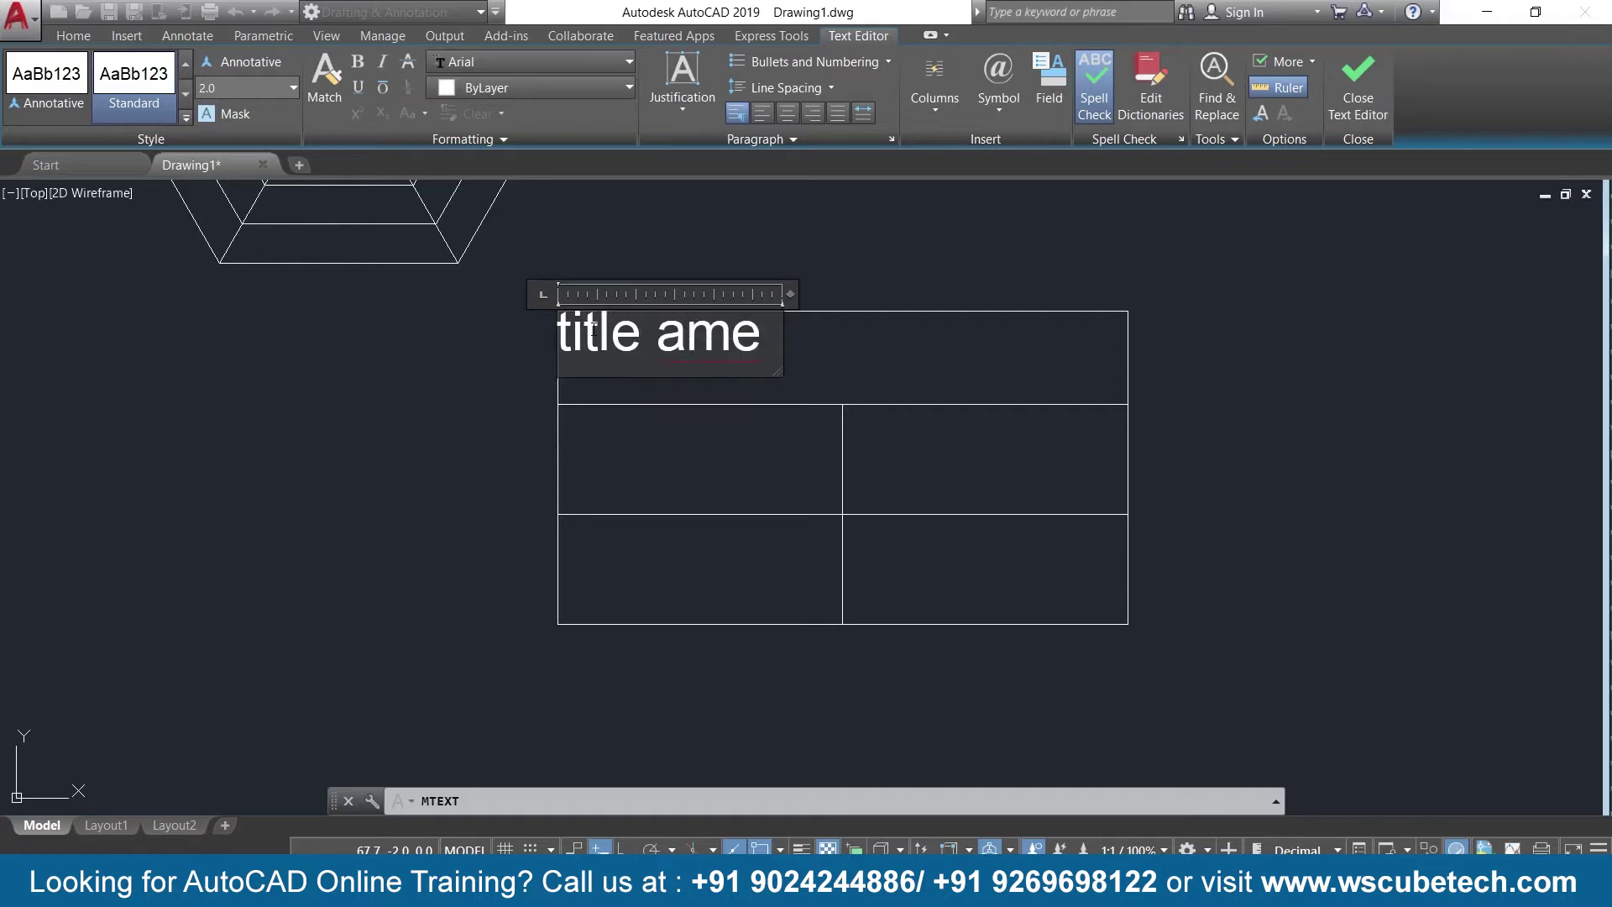
pyautogui.write('N')
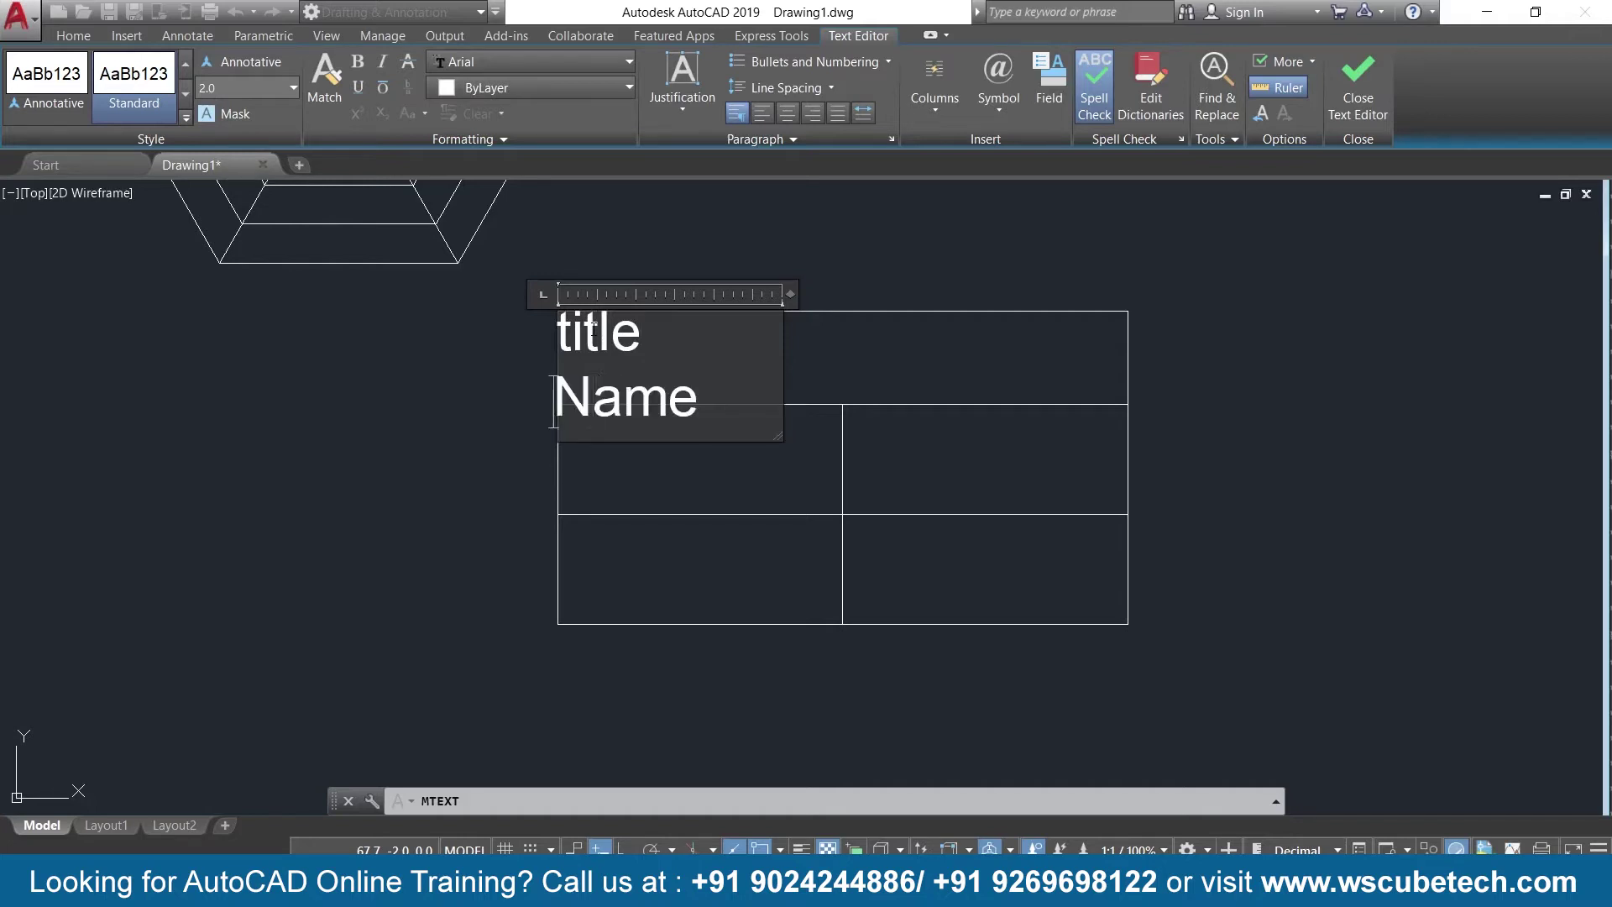
pyautogui.press('BackSpace')
pyautogui.press('Return')
pyautogui.press('BackSpace')
pyautogui.write('T')
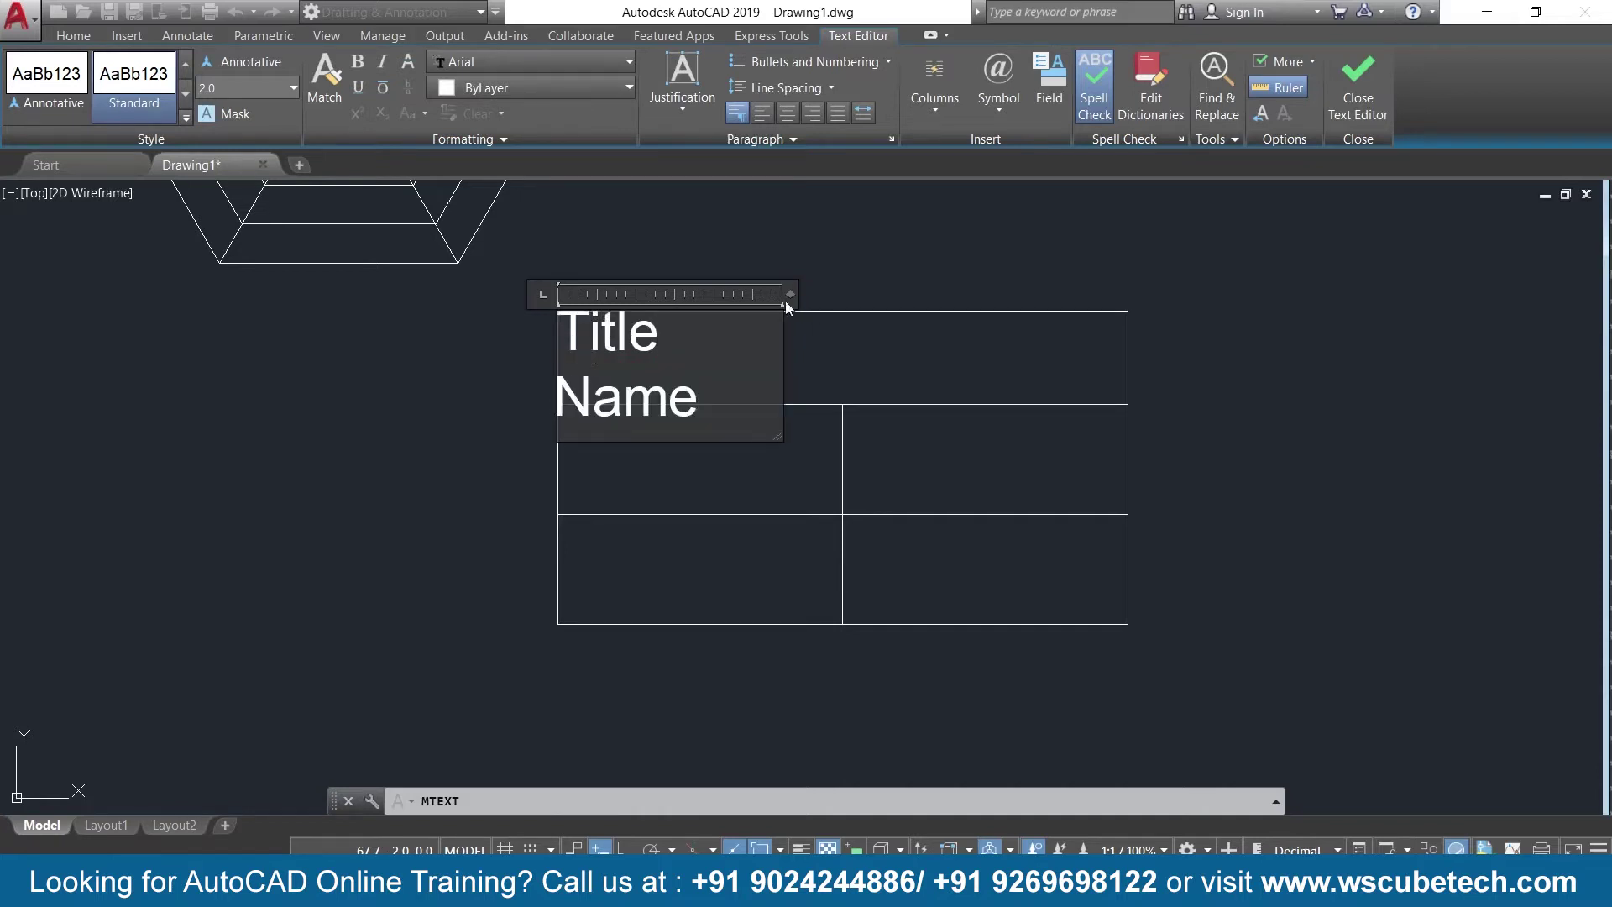
pyautogui.moveTo(787, 292); pyautogui.dragTo(939, 294)
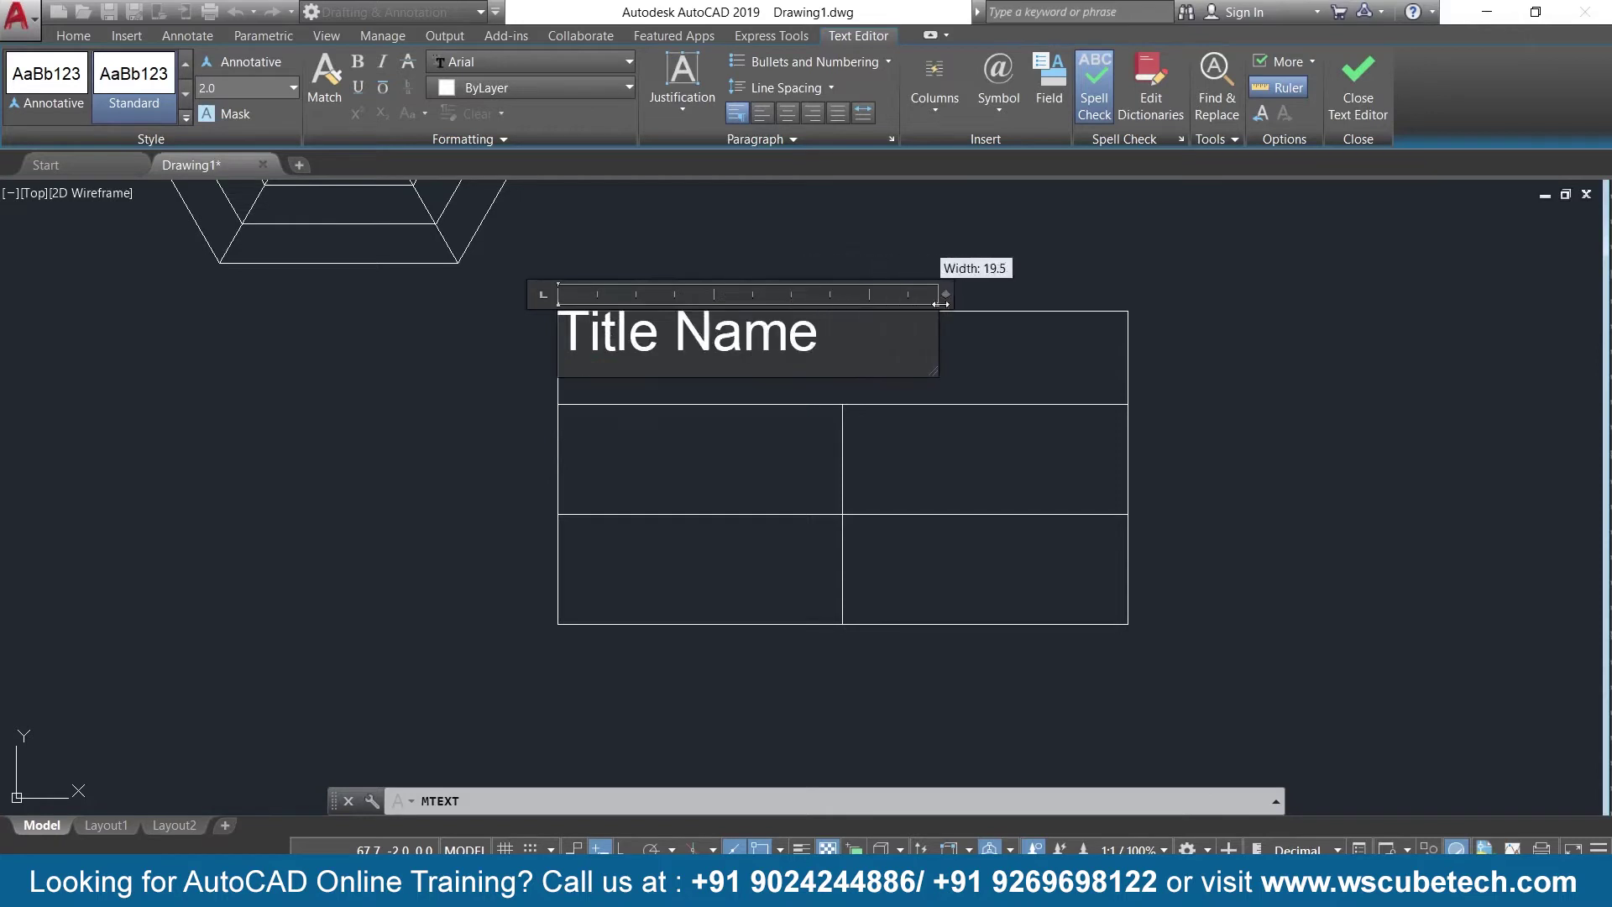
pyautogui.click(1353, 80)
# Grip-move the Title Name text to centre it in the top cell
pyautogui.click(705, 336)
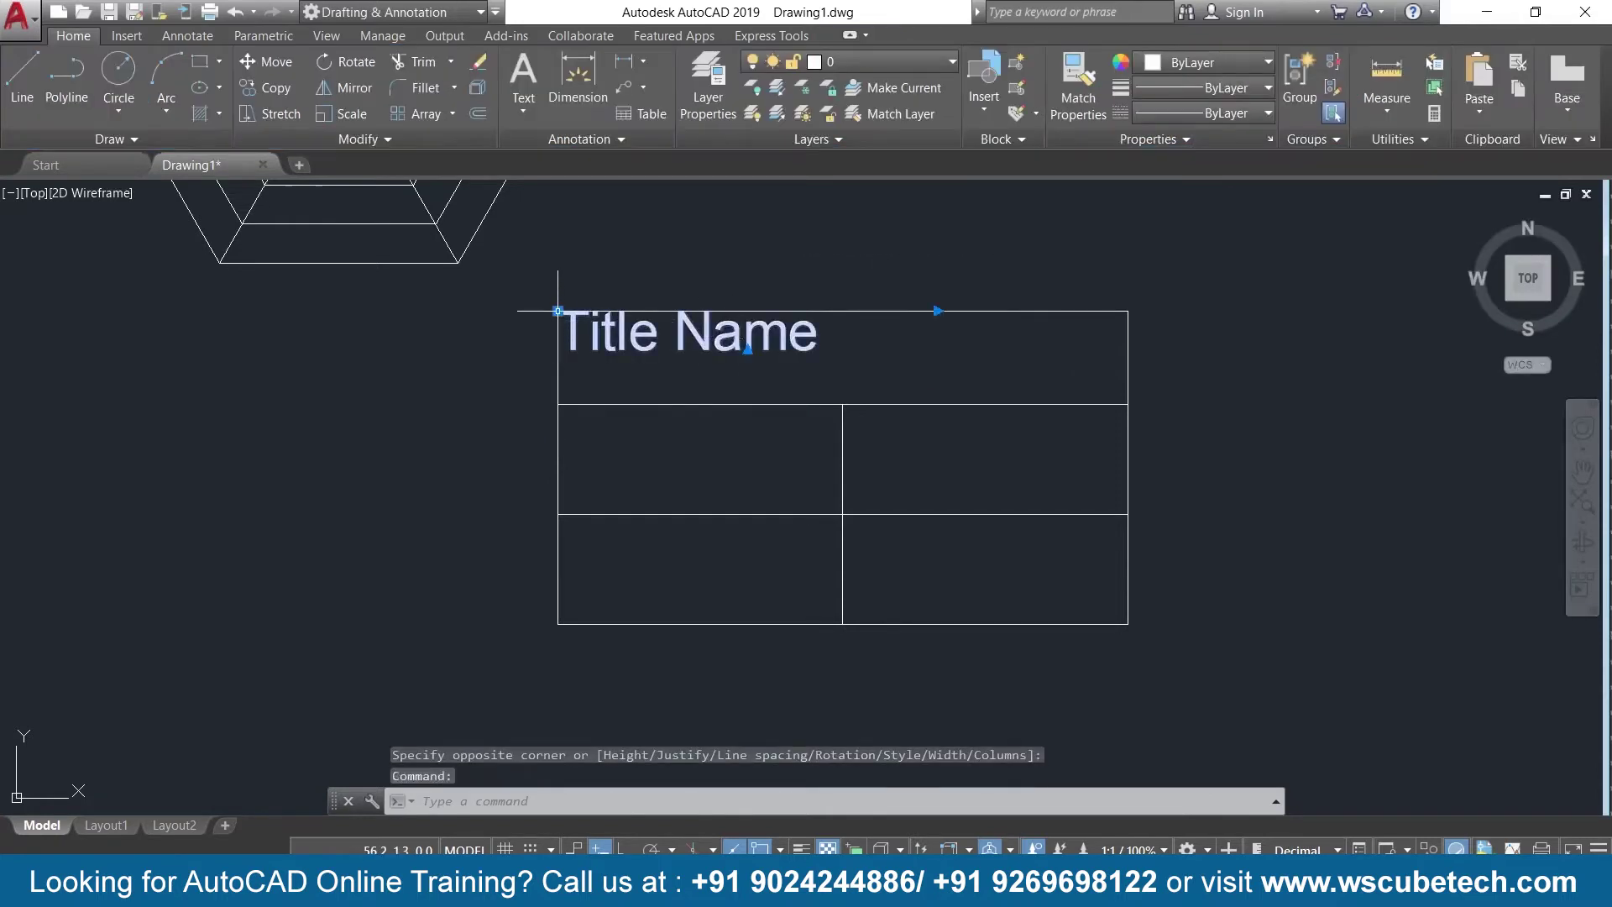
pyautogui.click(558, 312)
pyautogui.click(646, 336)
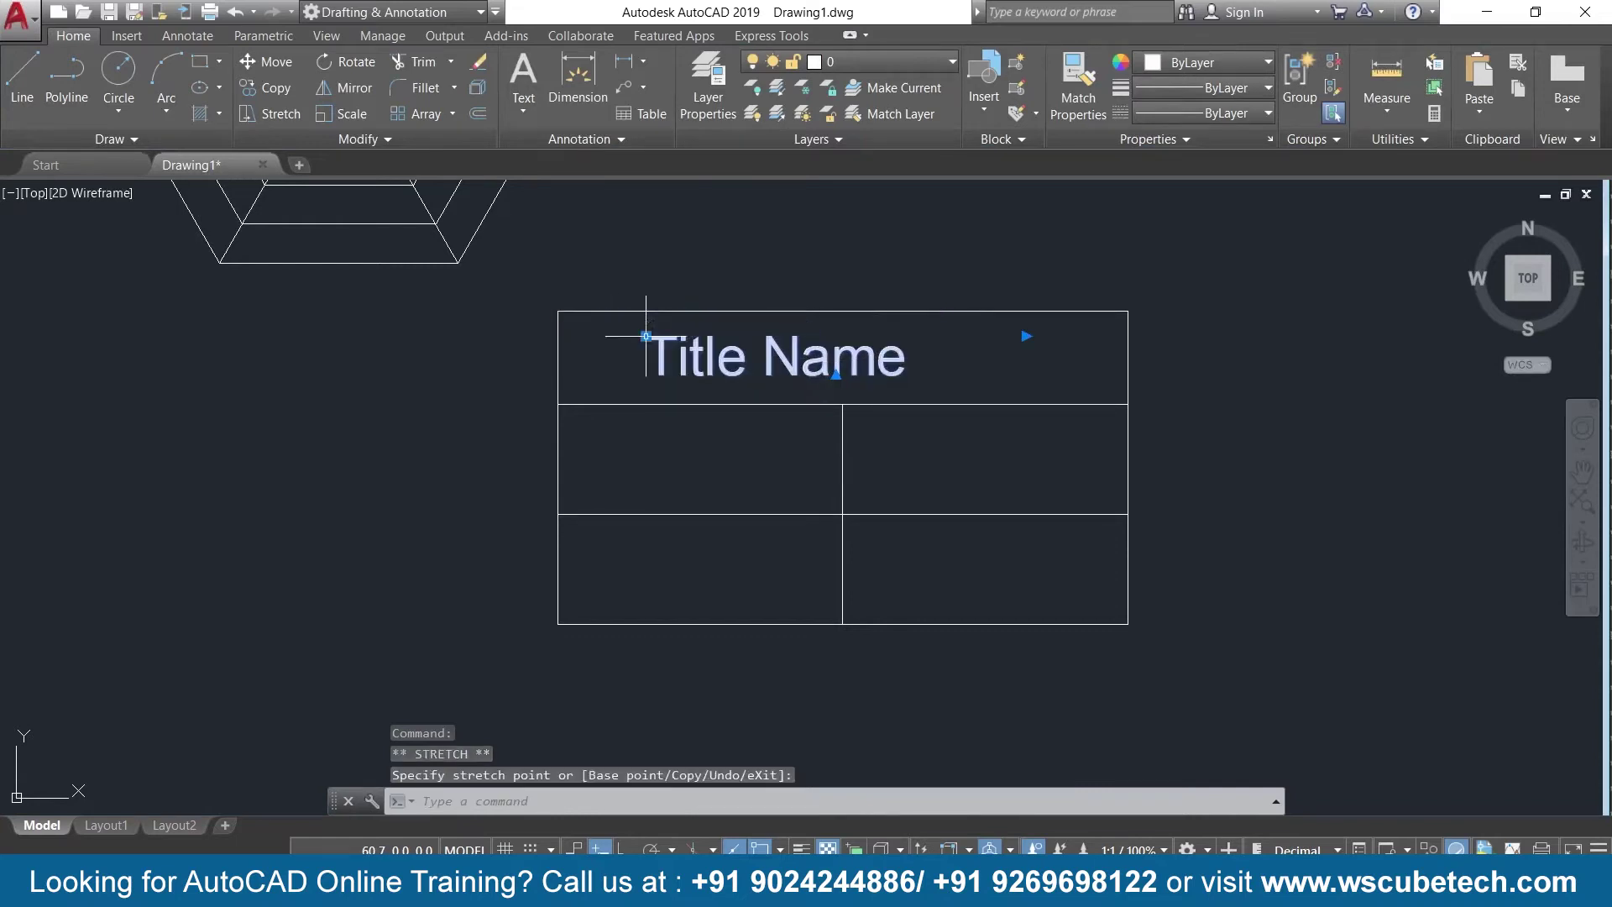
pyautogui.click(667, 249)
pyautogui.press('Escape')
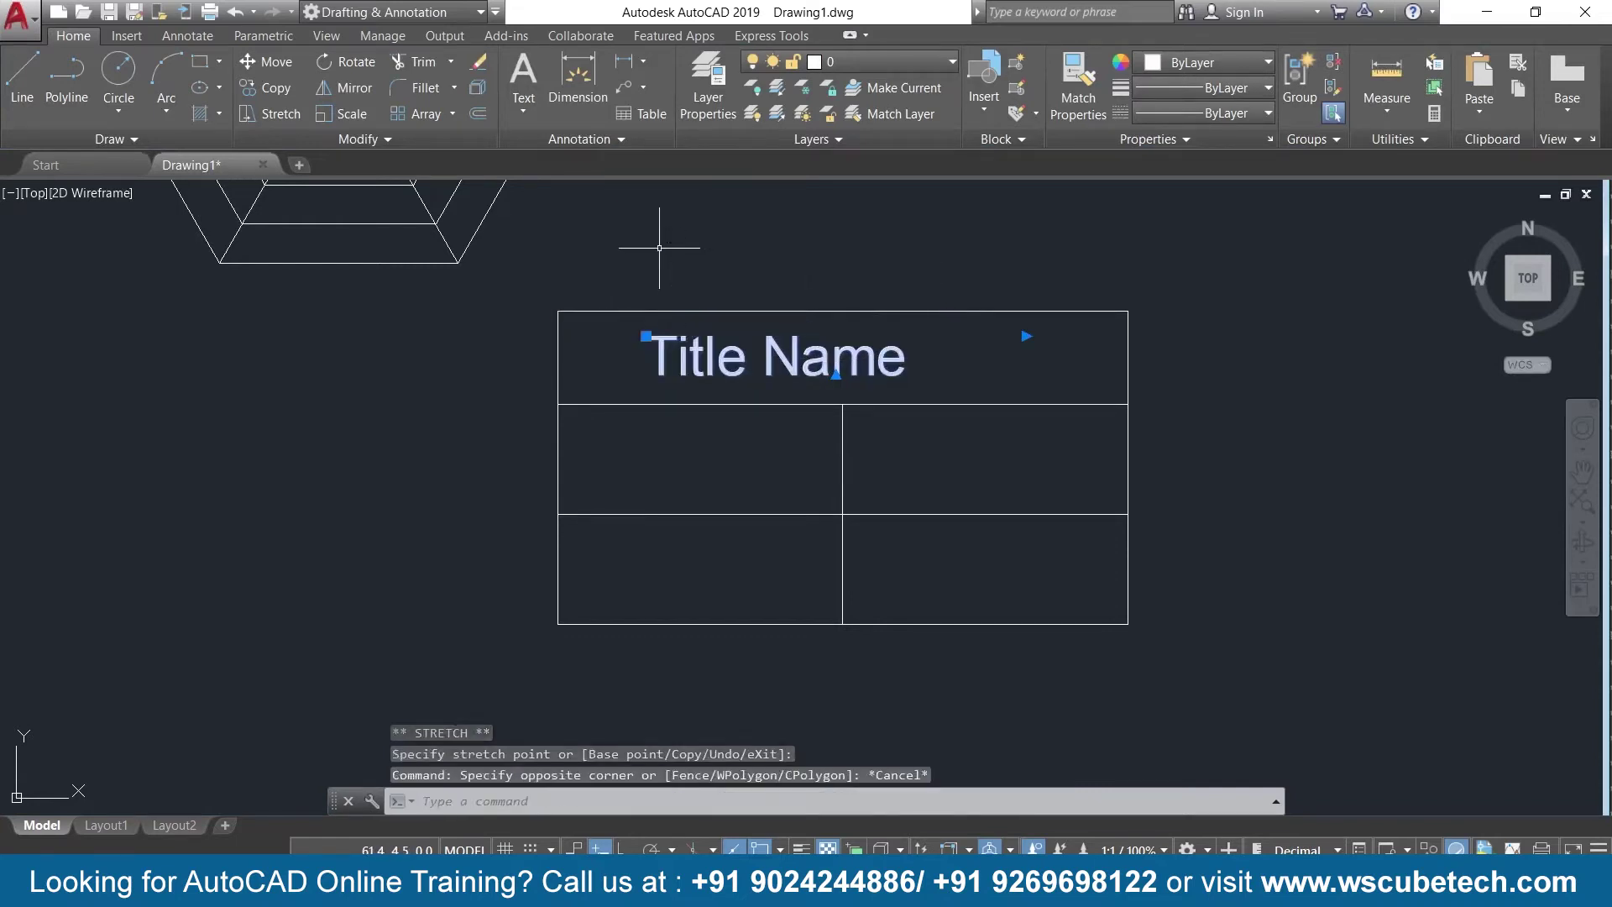
pyautogui.press('Escape')
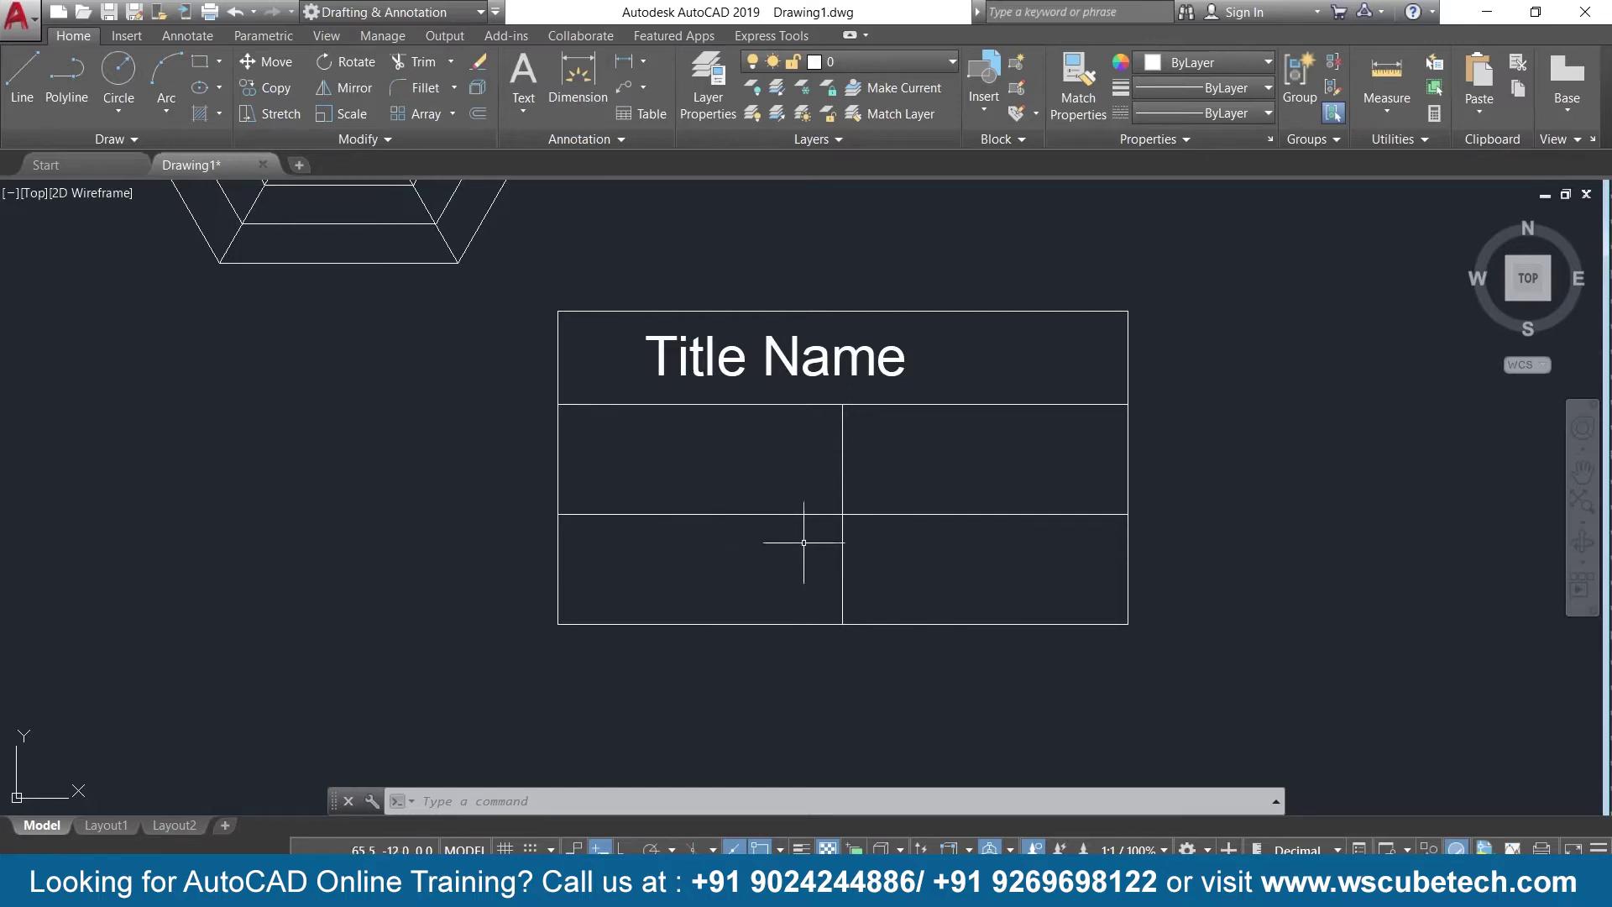
# Add 'drawn by' multiline text at height 1.0 in the left cell below the title row
pyautogui.click(523, 110)
pyautogui.click(540, 151)
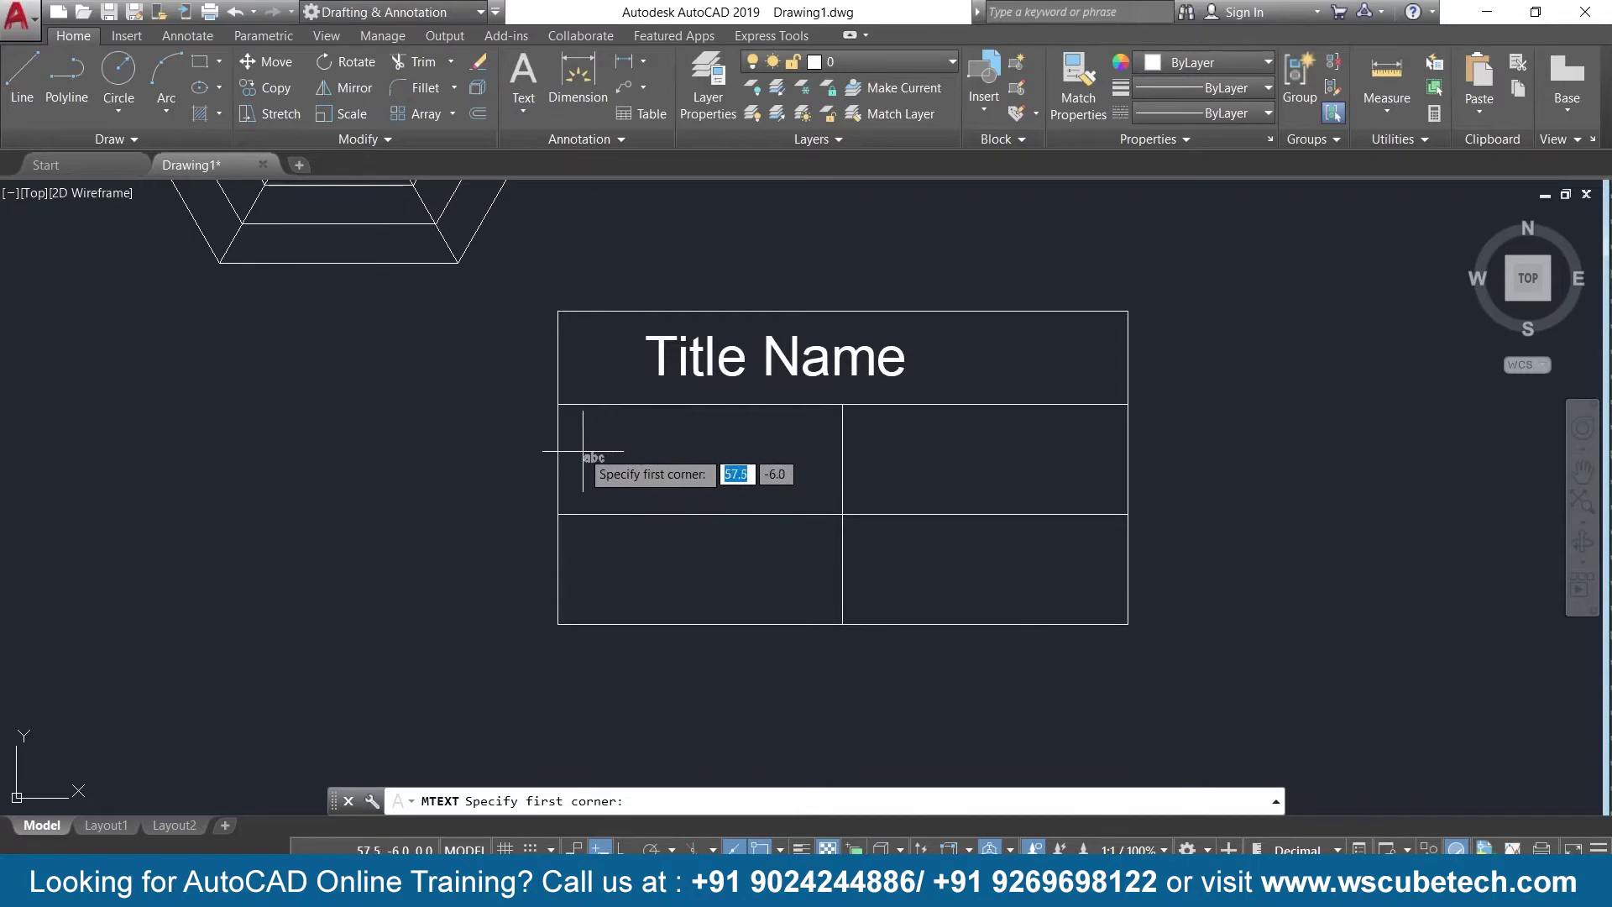
pyautogui.click(557, 404)
pyautogui.click(730, 474)
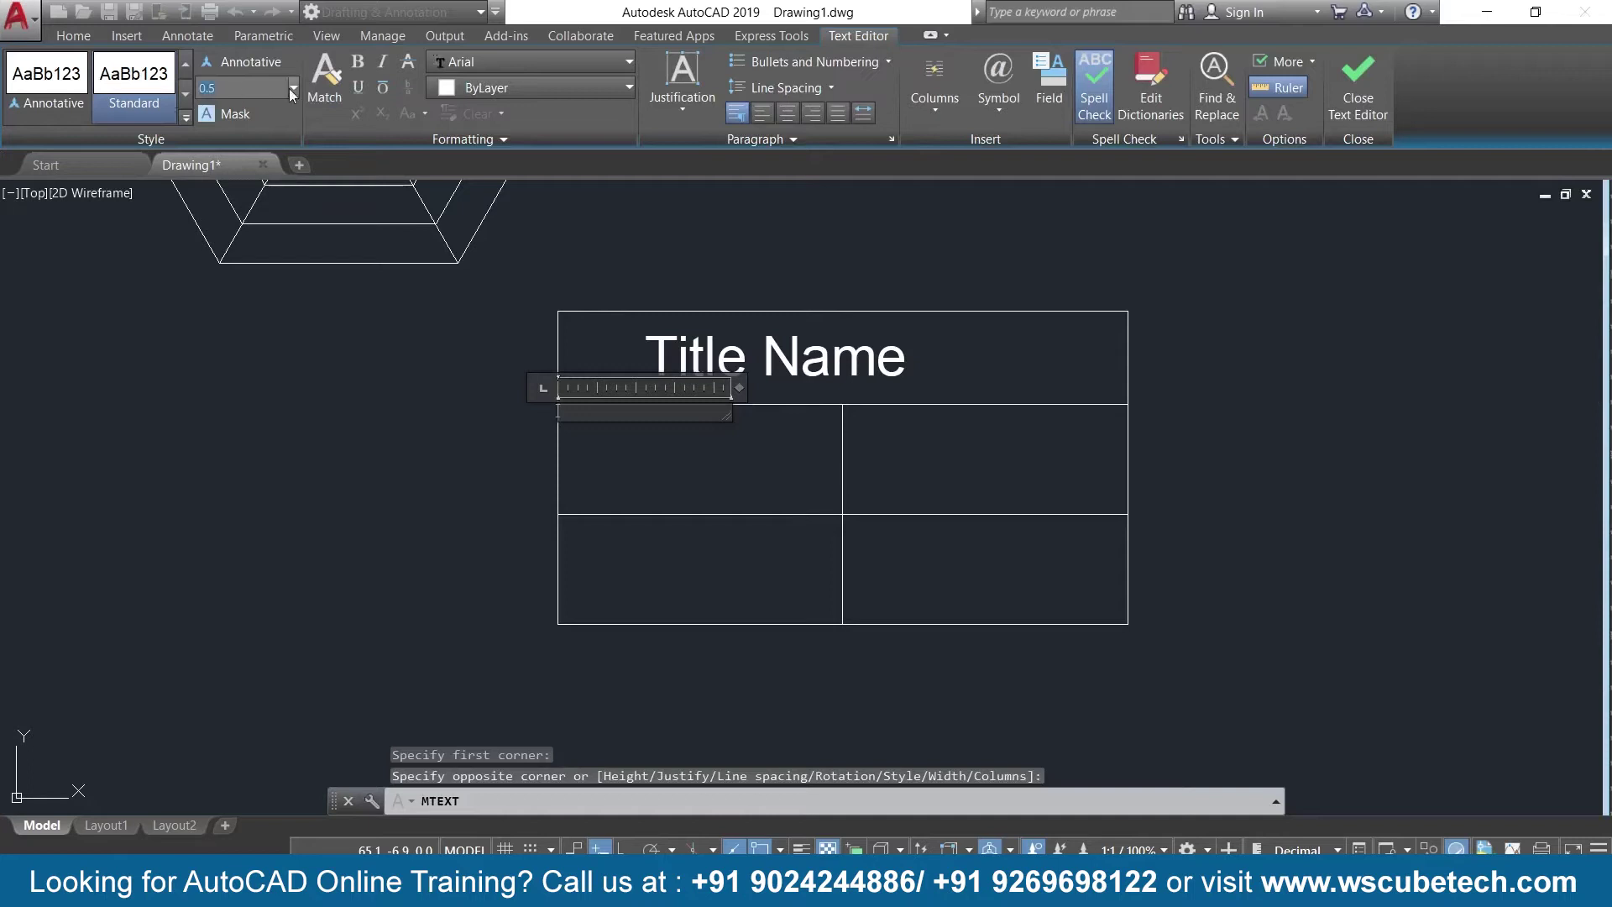
pyautogui.click(293, 87)
pyautogui.click(238, 141)
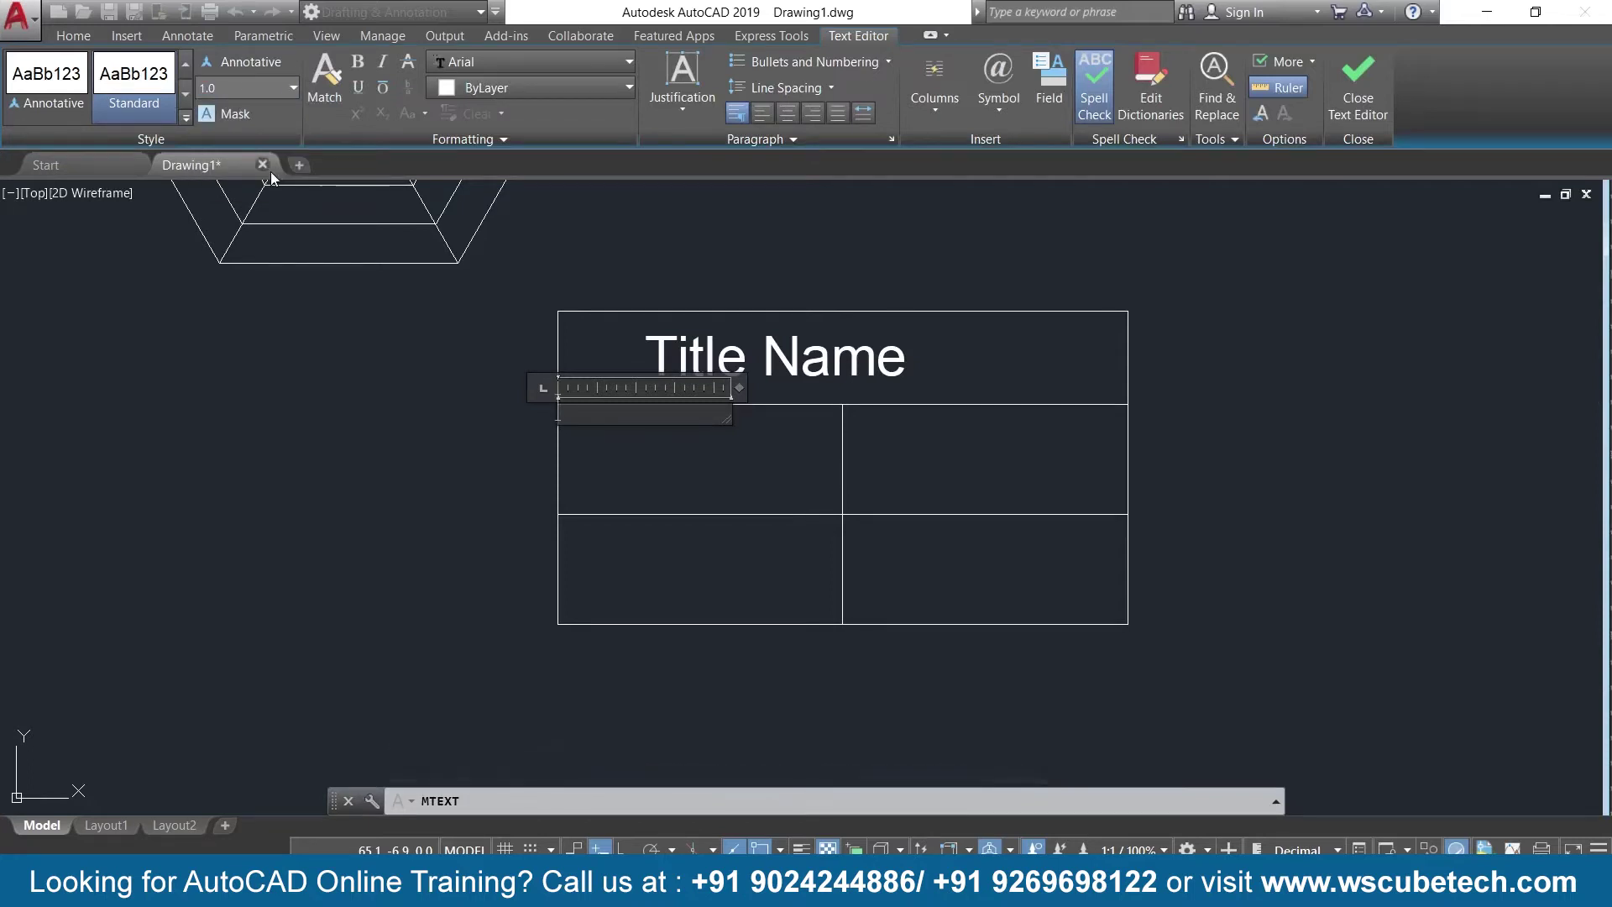
pyautogui.write('dawn ')
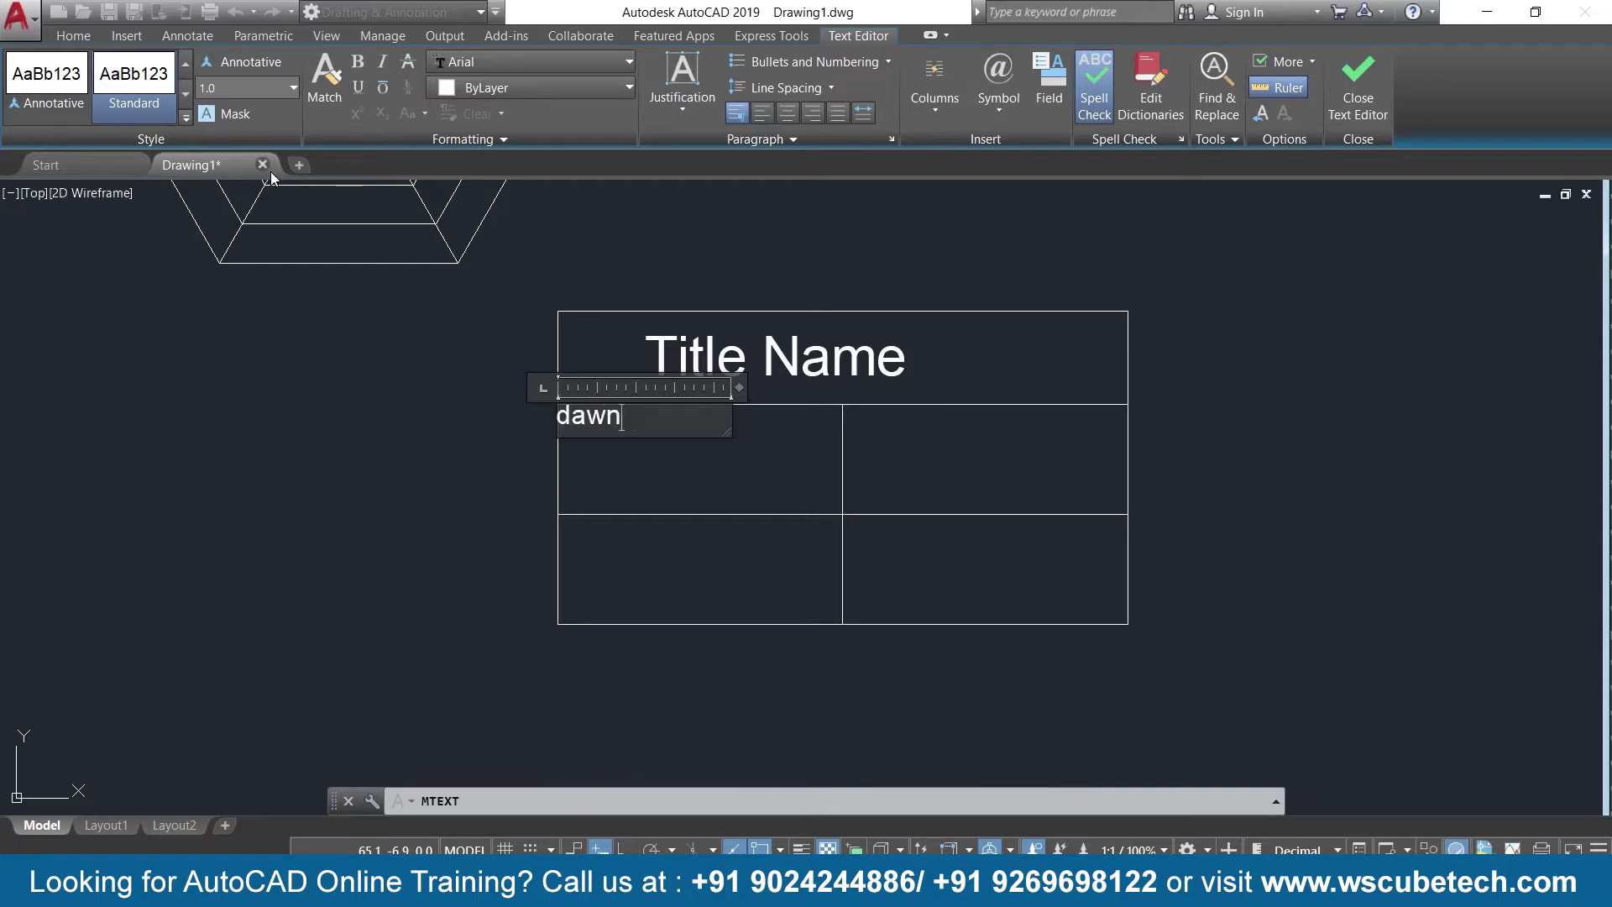
pyautogui.write('by')
pyautogui.click(570, 416)
pyautogui.write('r')
pyautogui.click(1353, 81)
# Grip-move the drawn by label lower within its cell
pyautogui.click(568, 412)
pyautogui.click(558, 404)
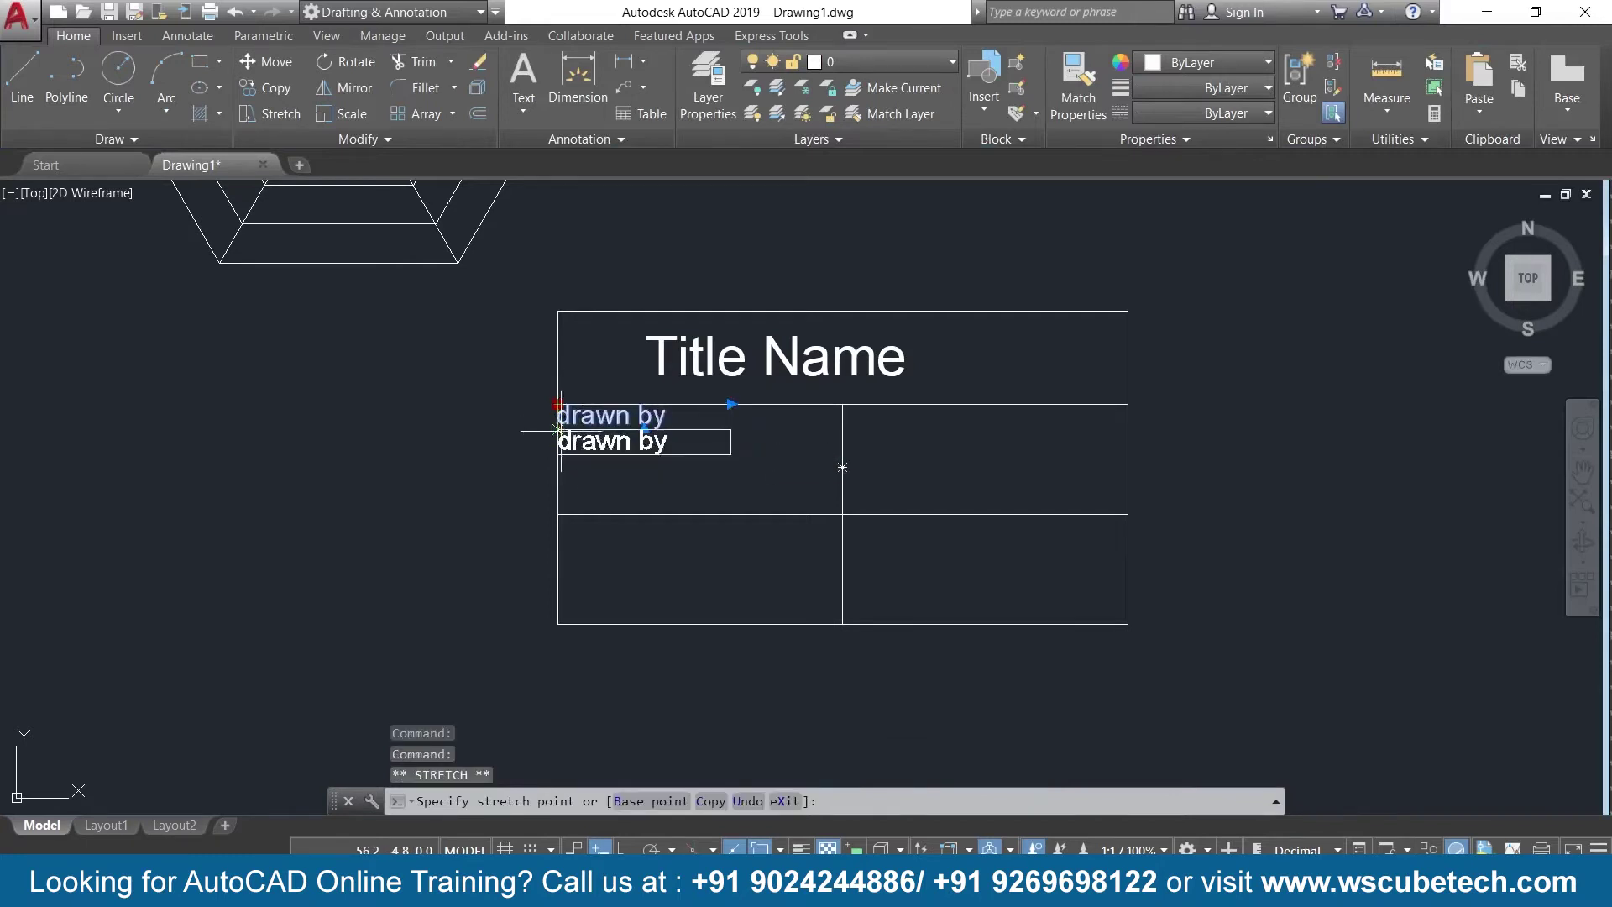
pyautogui.click(558, 429)
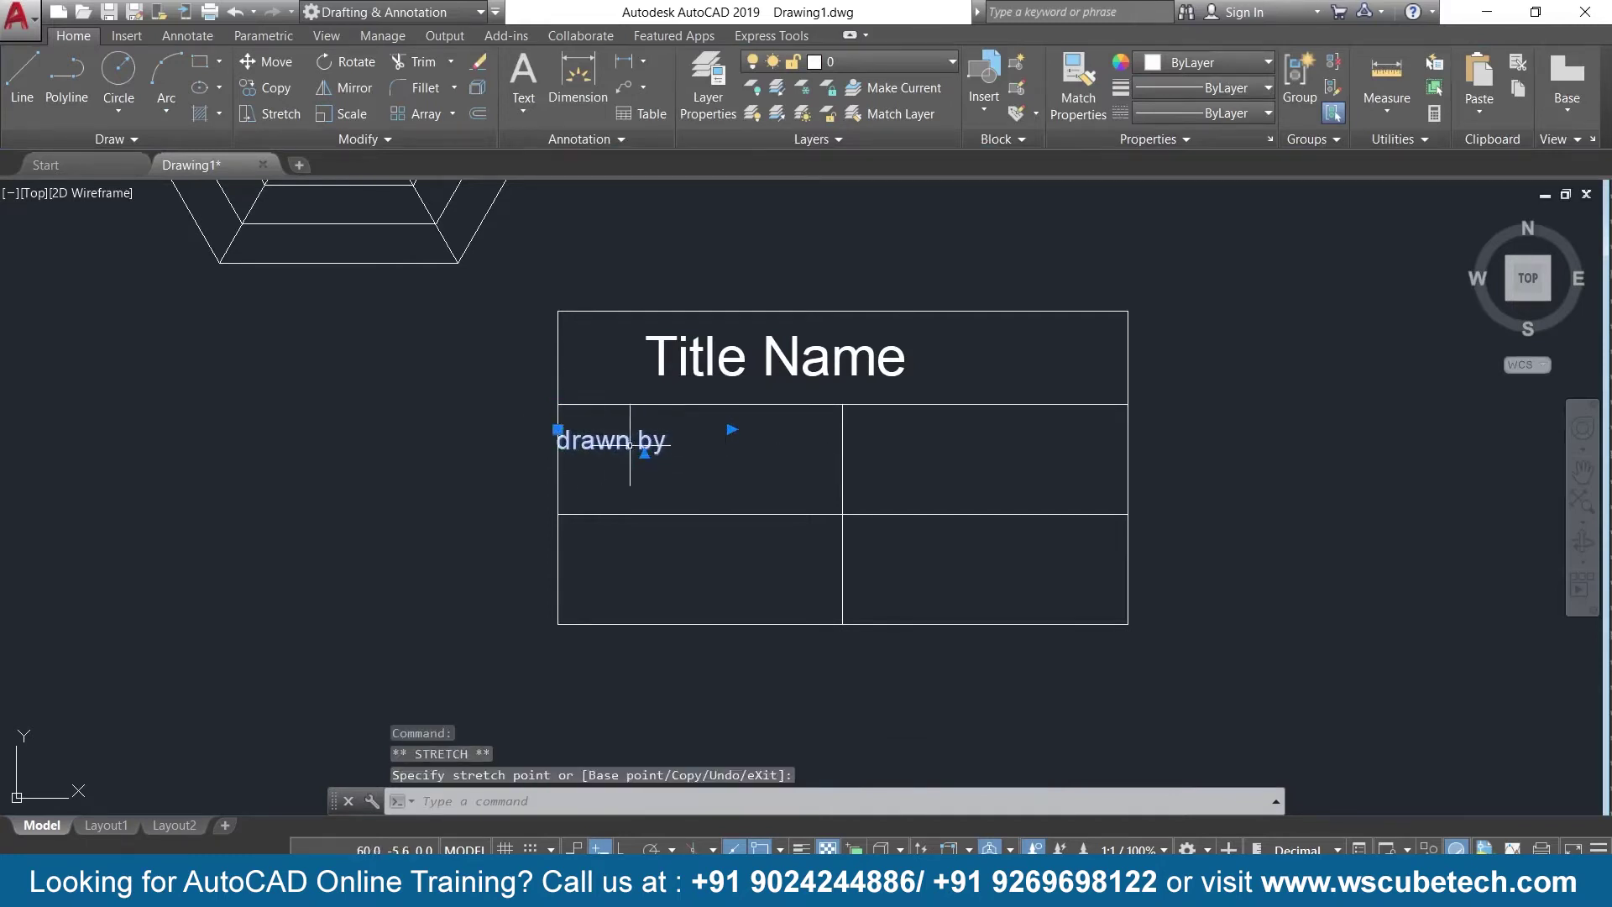
pyautogui.click(619, 540)
pyautogui.press('Escape')
pyautogui.press('Escape')
pyautogui.press('Escape')
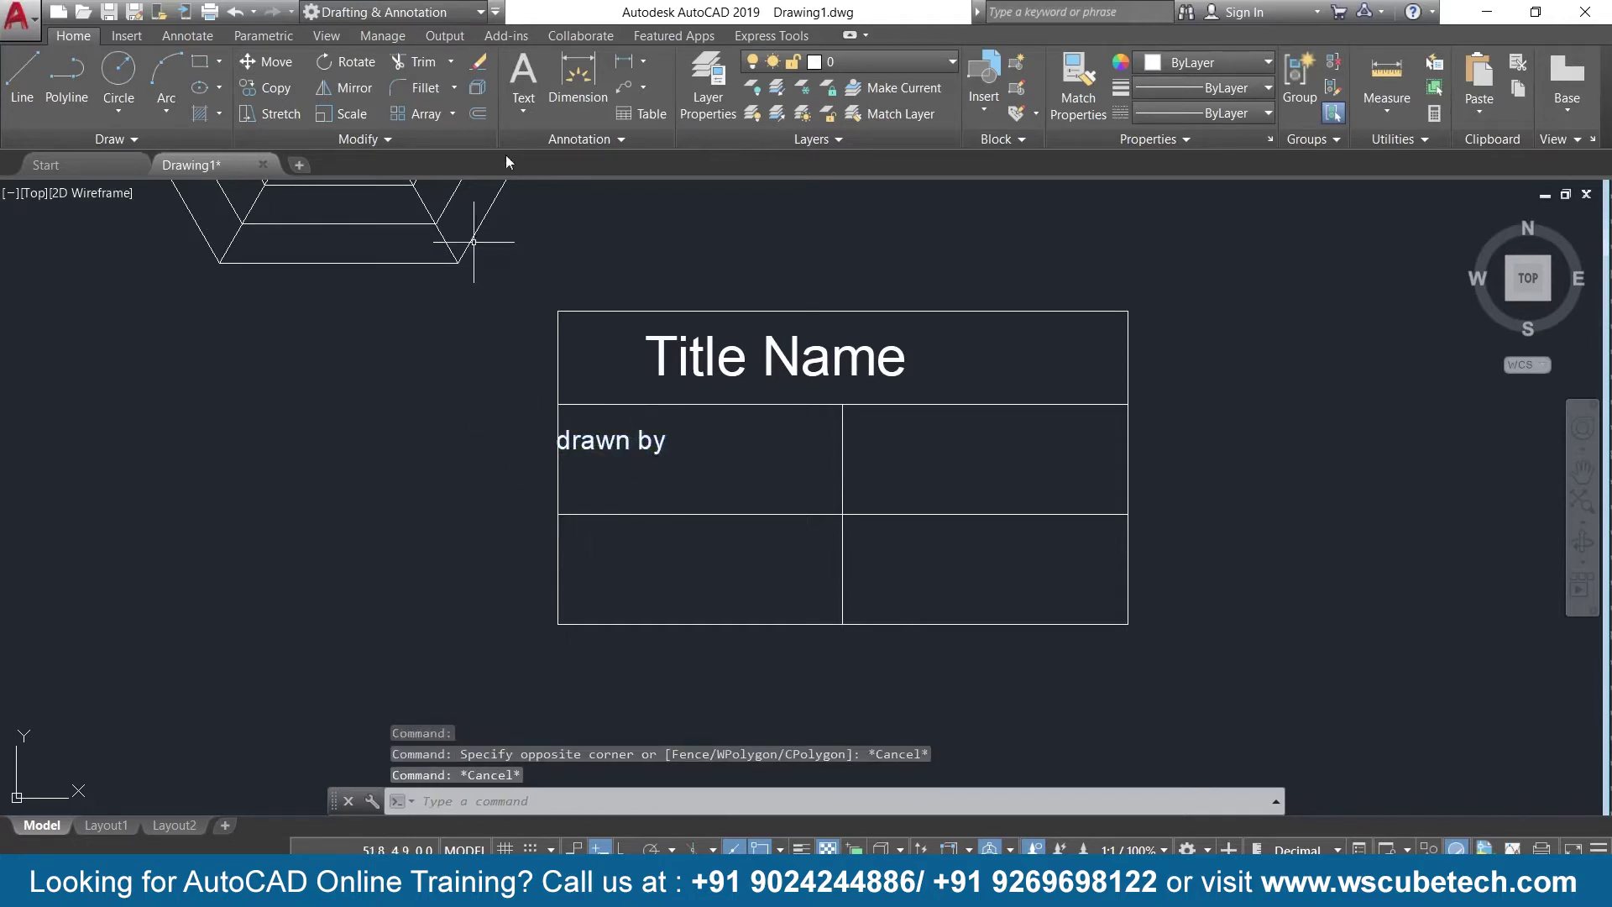
# Add a 'Date' label at text height 1.0 in the bottom-left cell
pyautogui.click(518, 120)
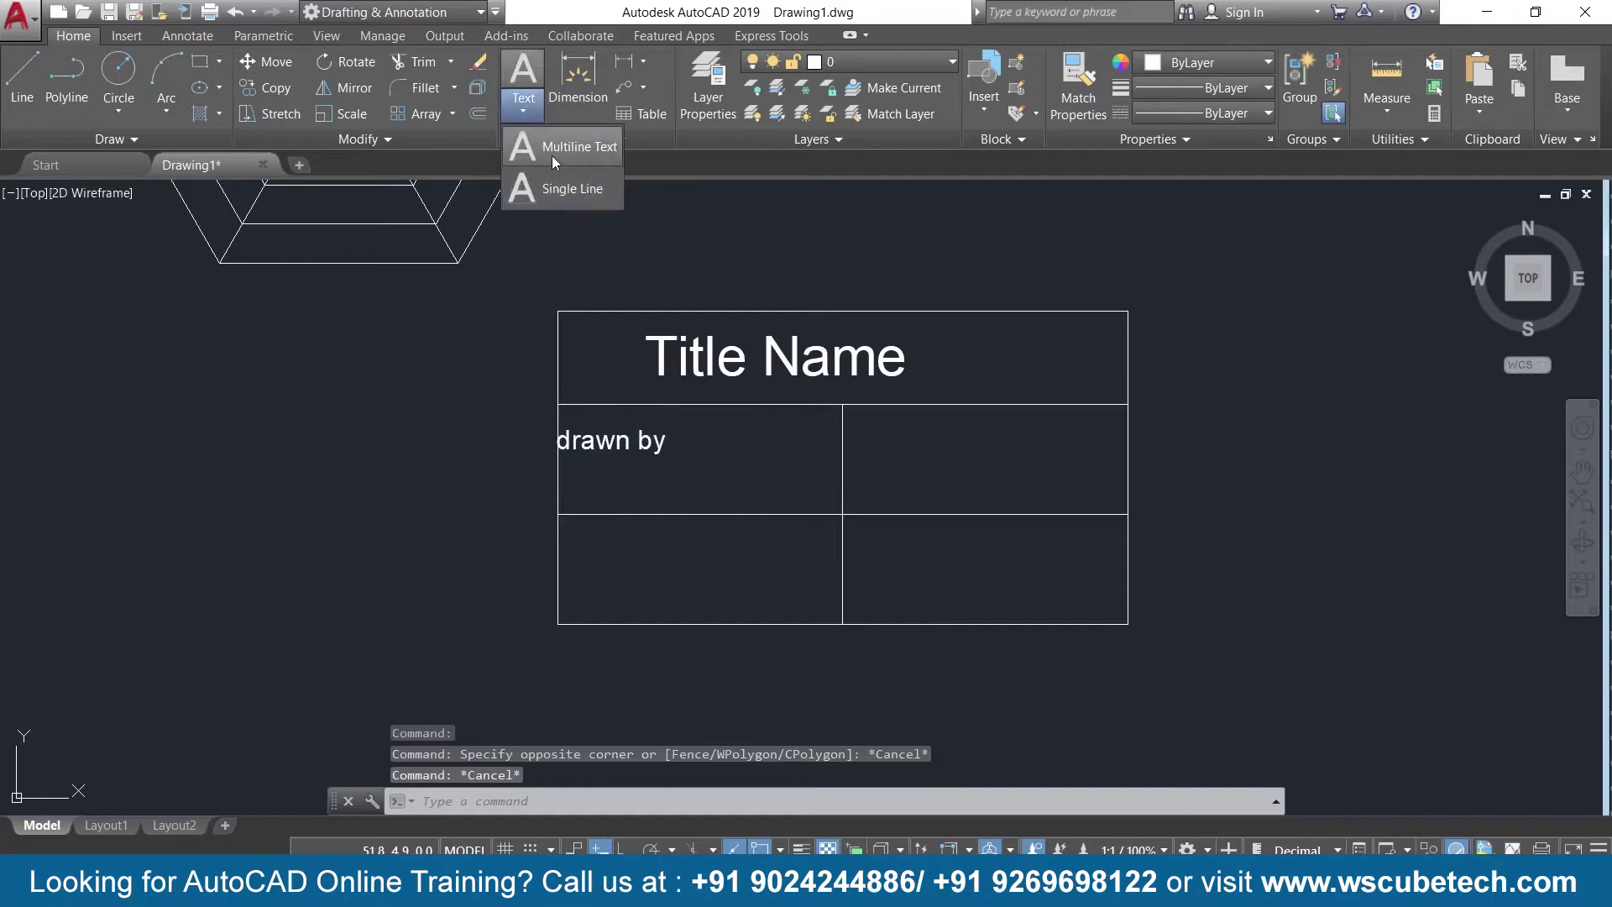
pyautogui.click(554, 149)
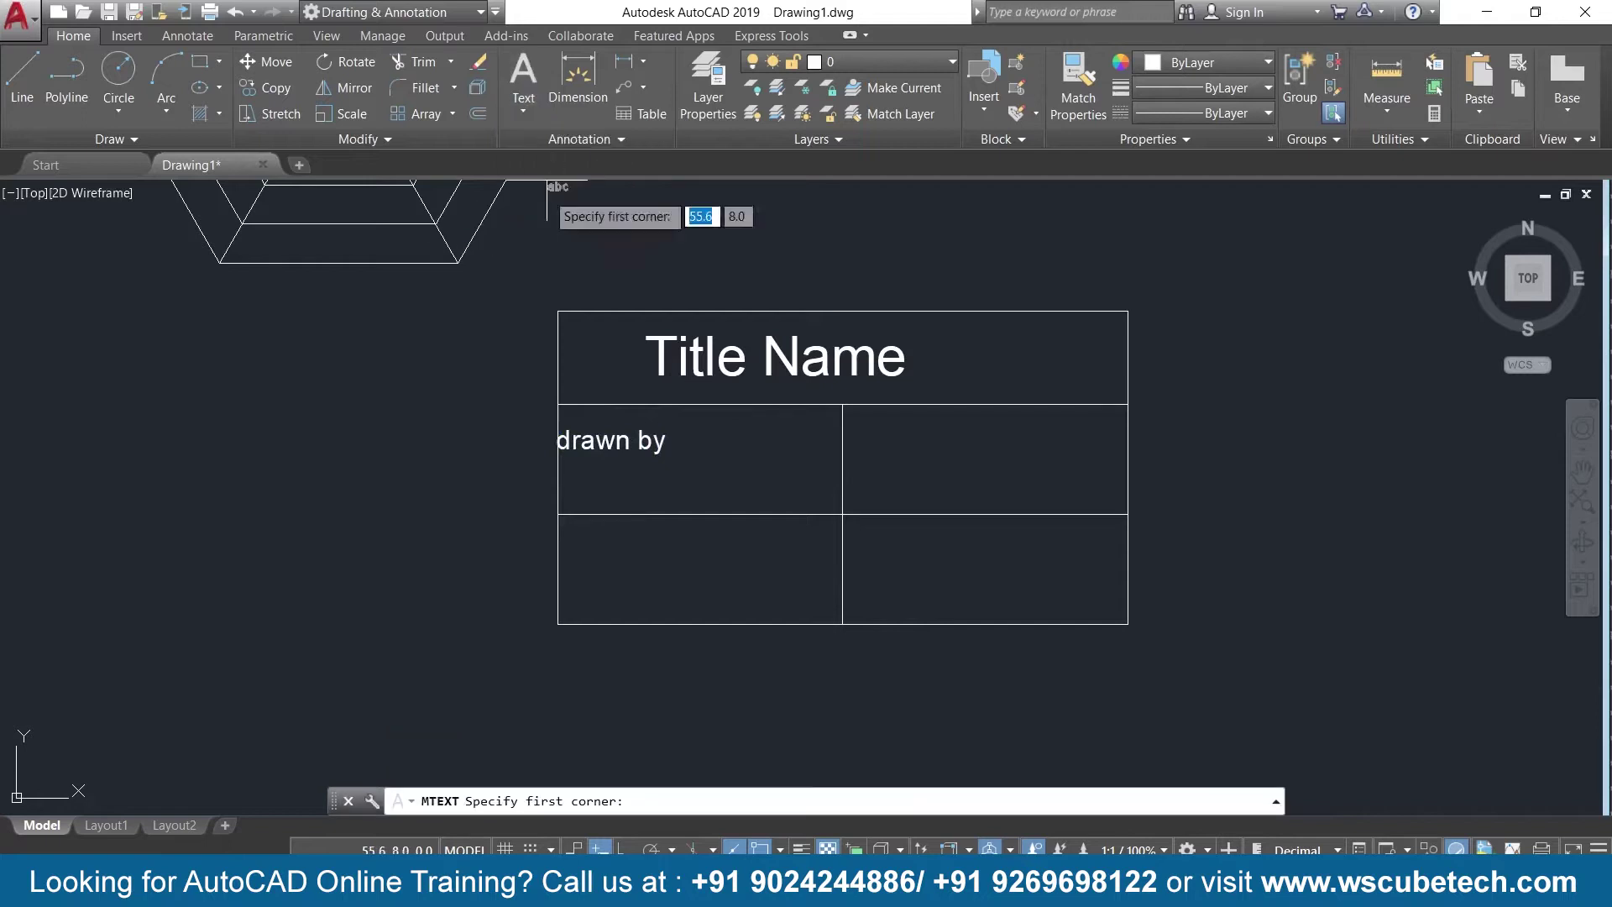
pyautogui.click(556, 547)
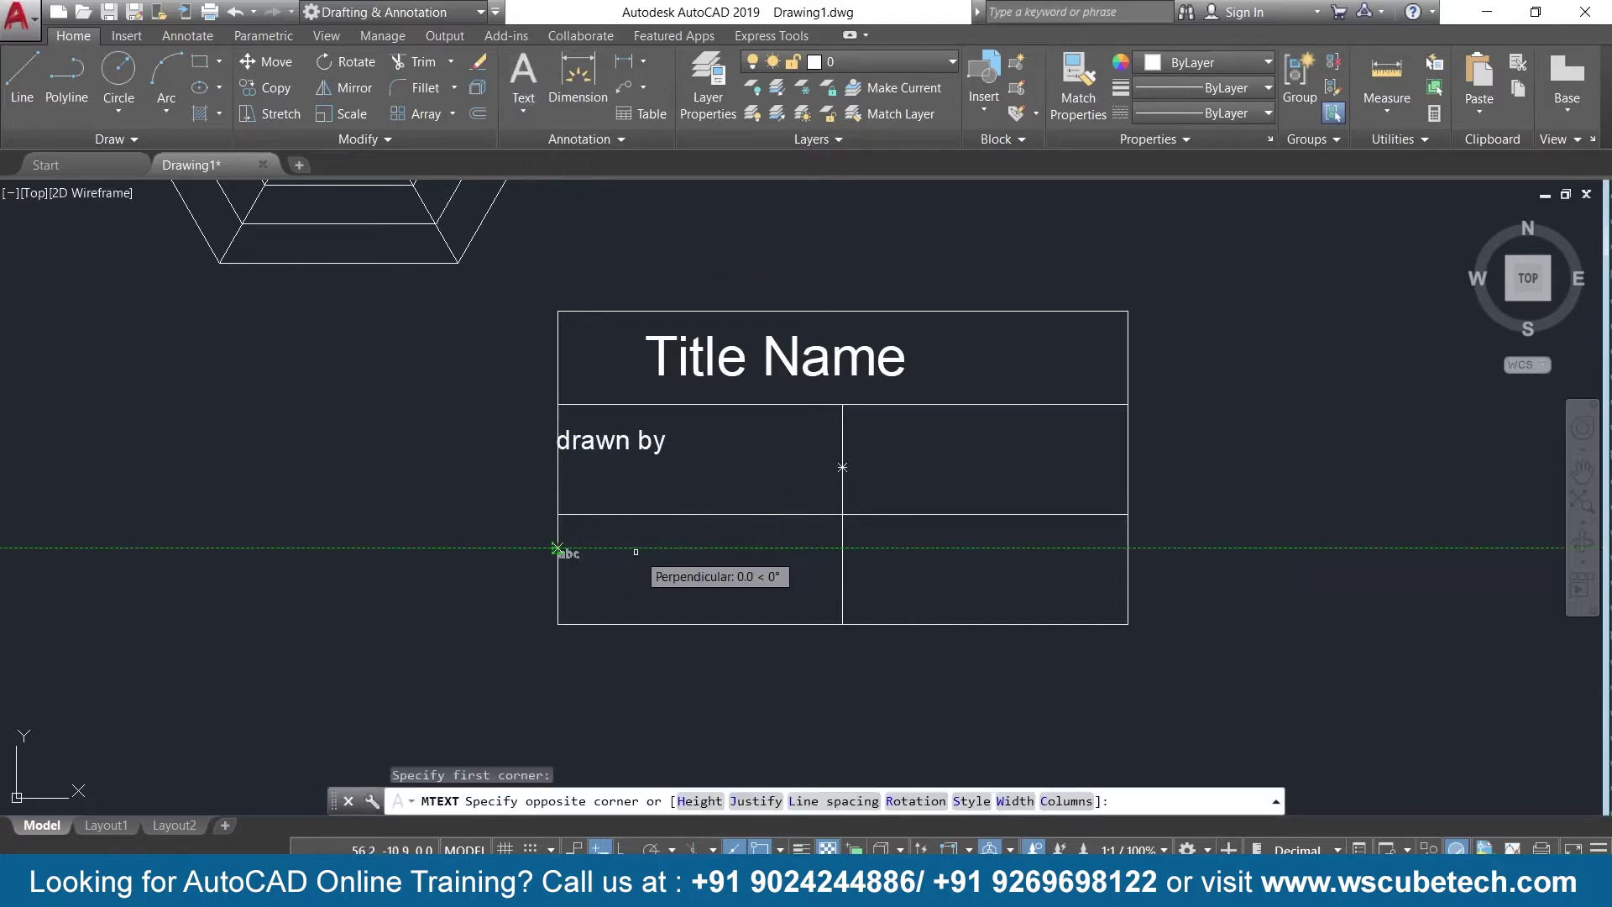
pyautogui.click(748, 601)
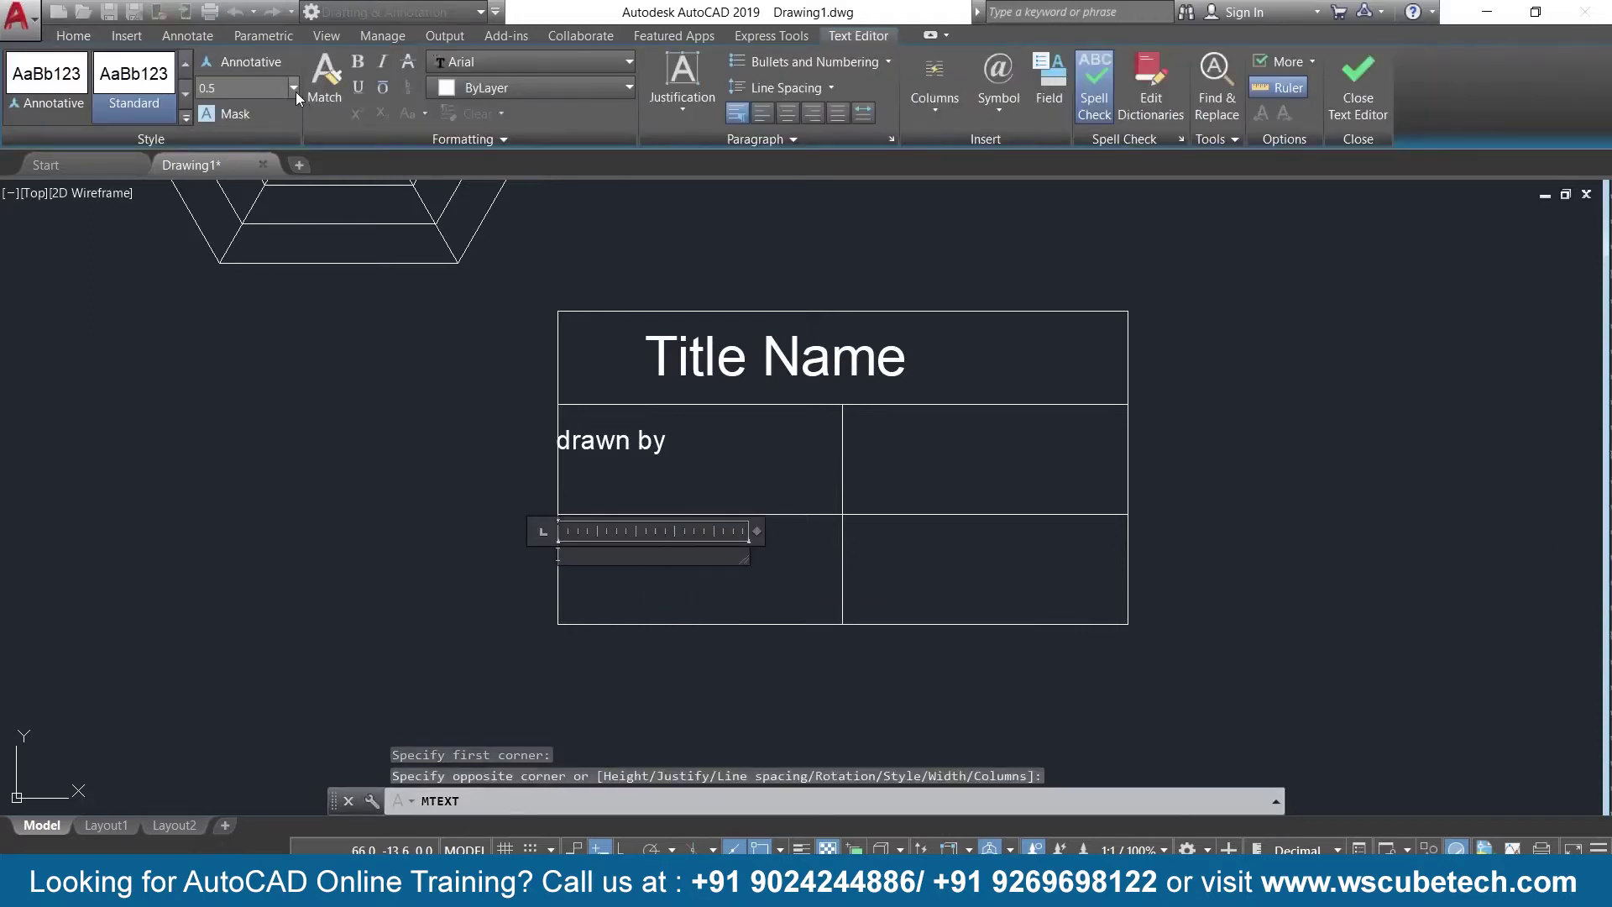
pyautogui.click(294, 89)
pyautogui.click(237, 135)
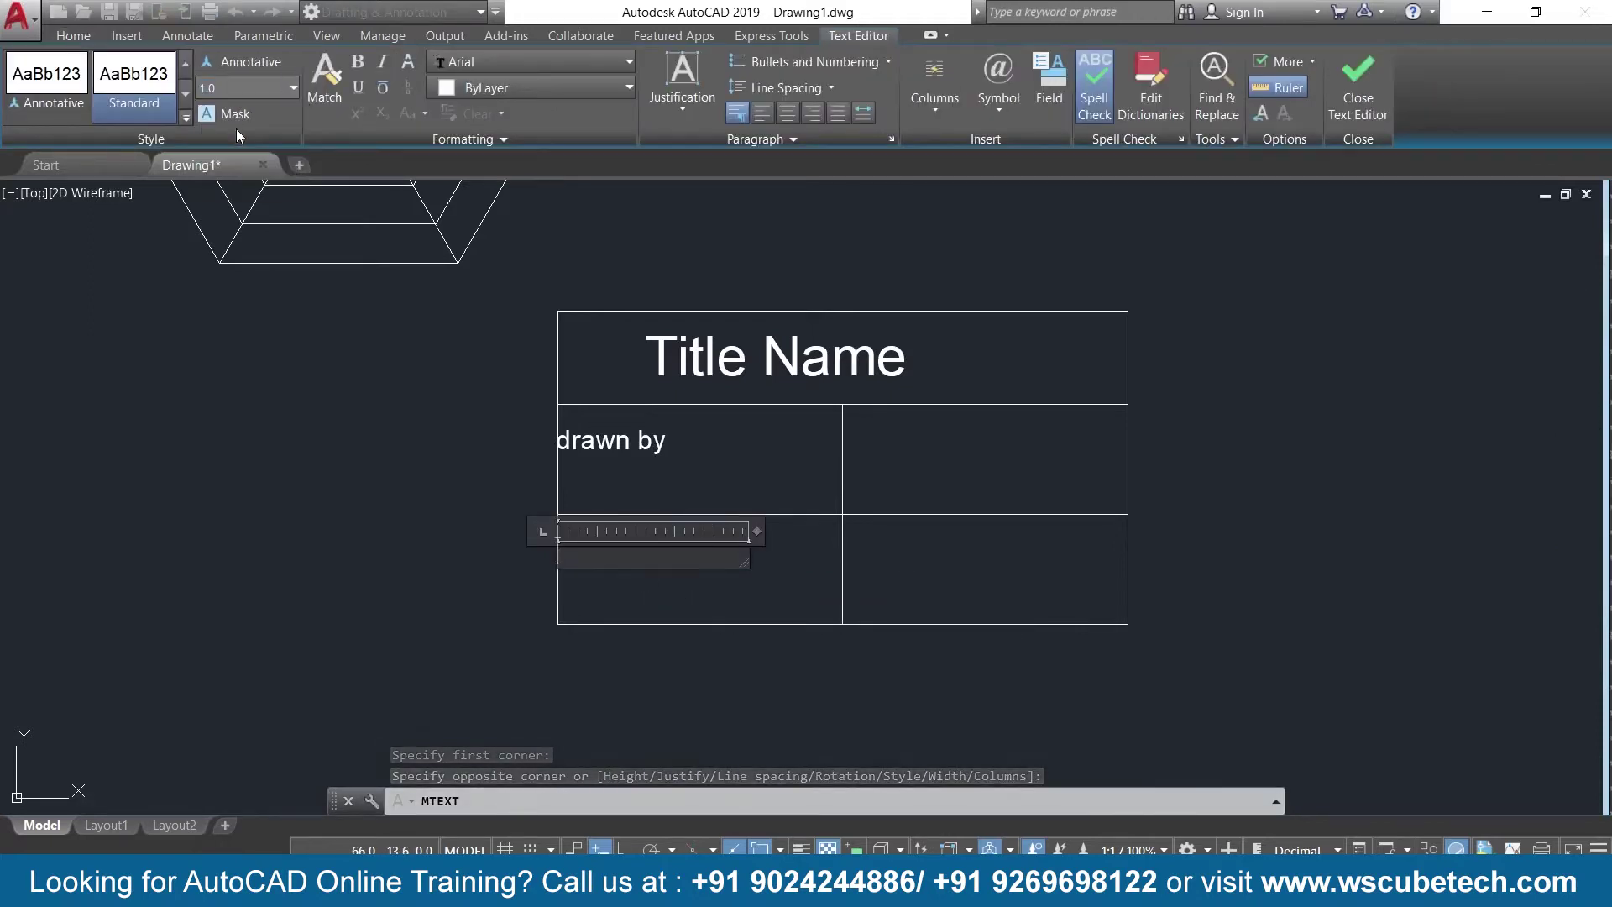
pyautogui.write('Date')
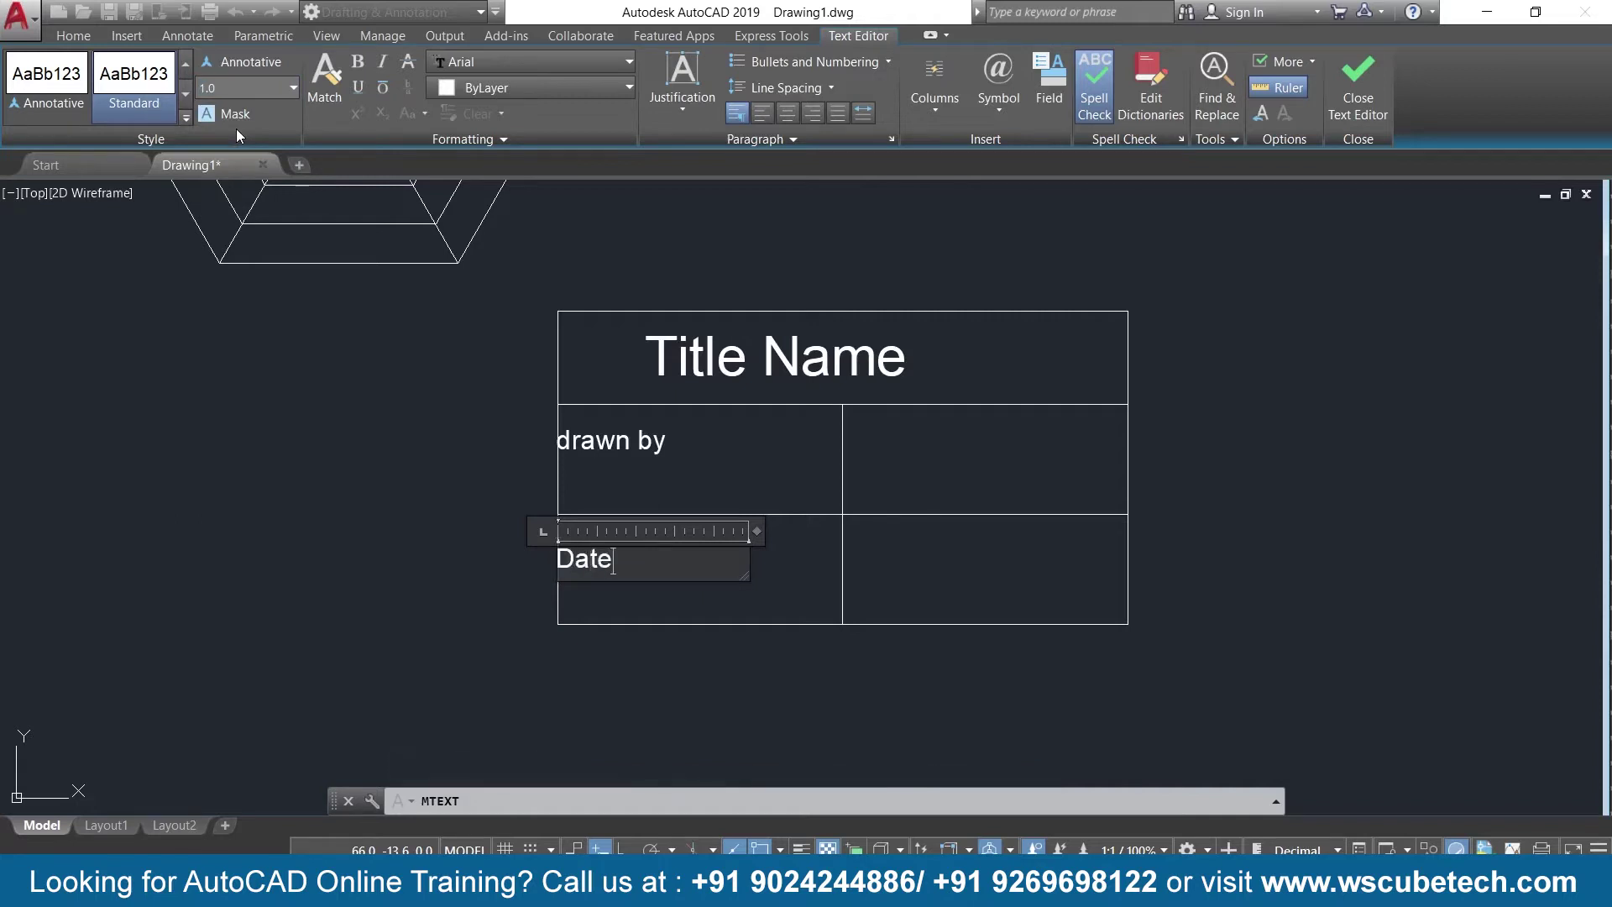
pyautogui.click(546, 445)
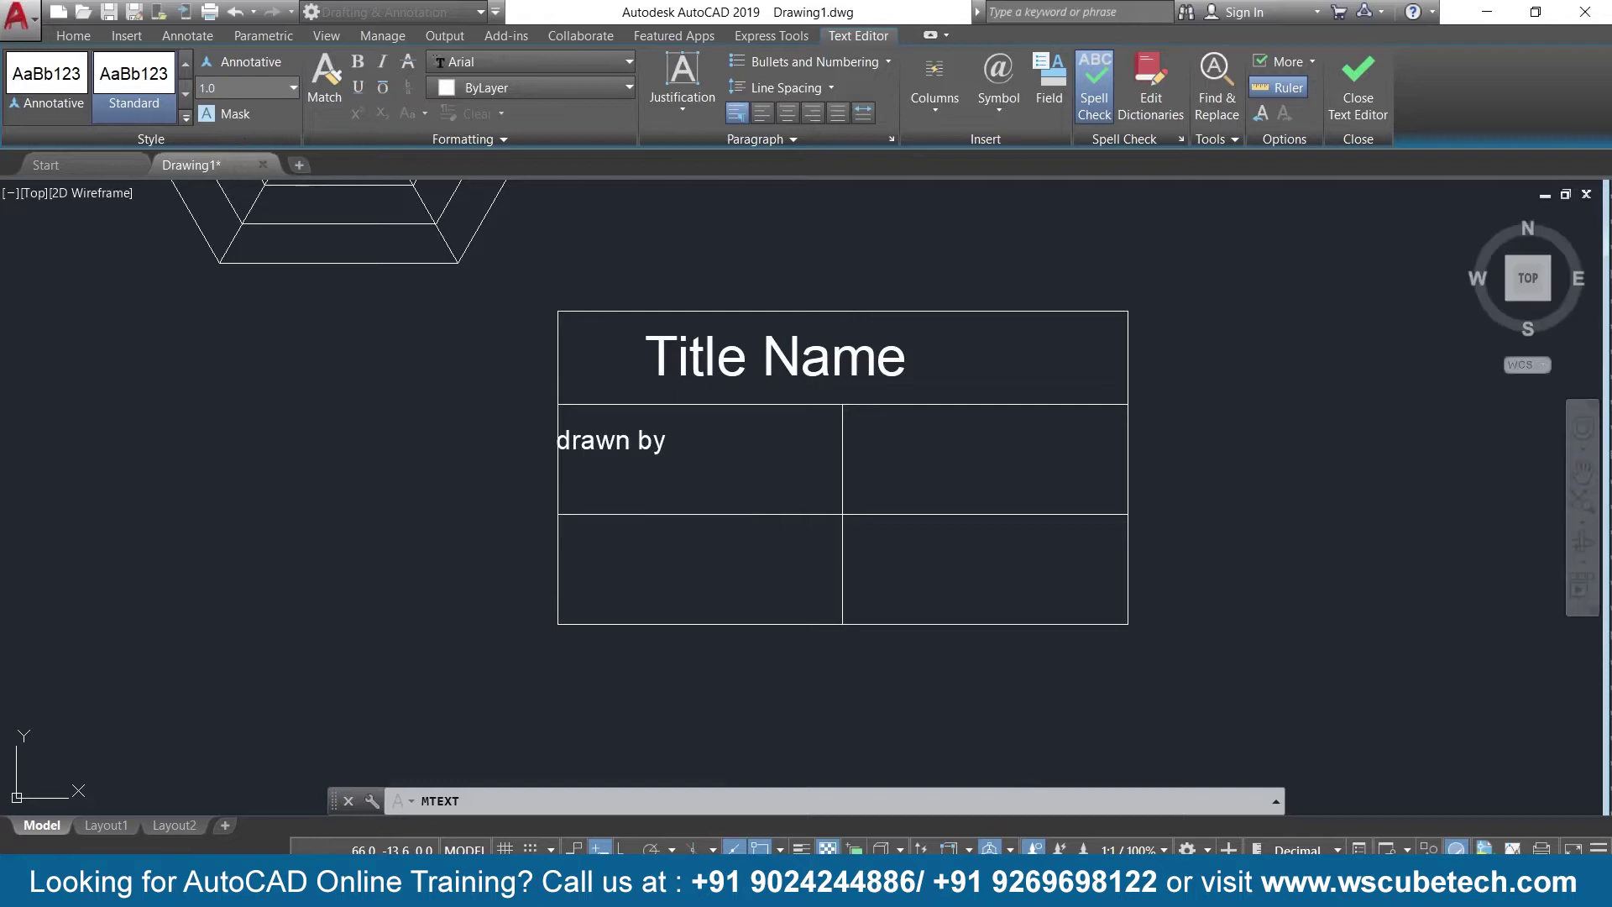
# Edit the drawn by label to read 'Drawn by'
pyautogui.doubleClick(572, 441)
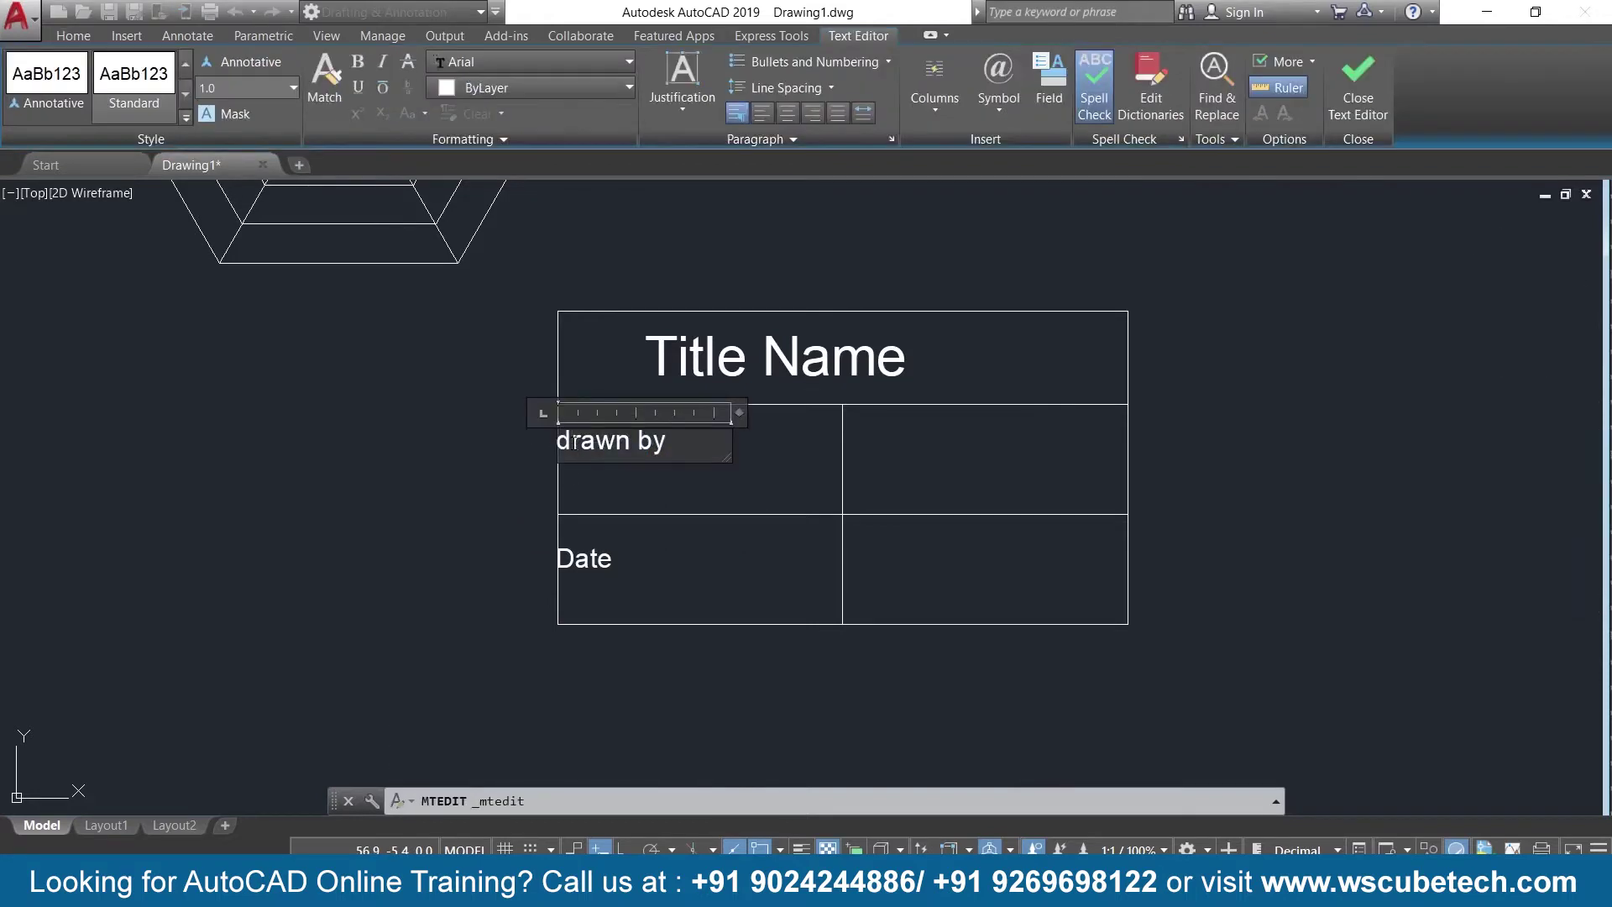
pyautogui.press('BackSpace')
pyautogui.write('D')
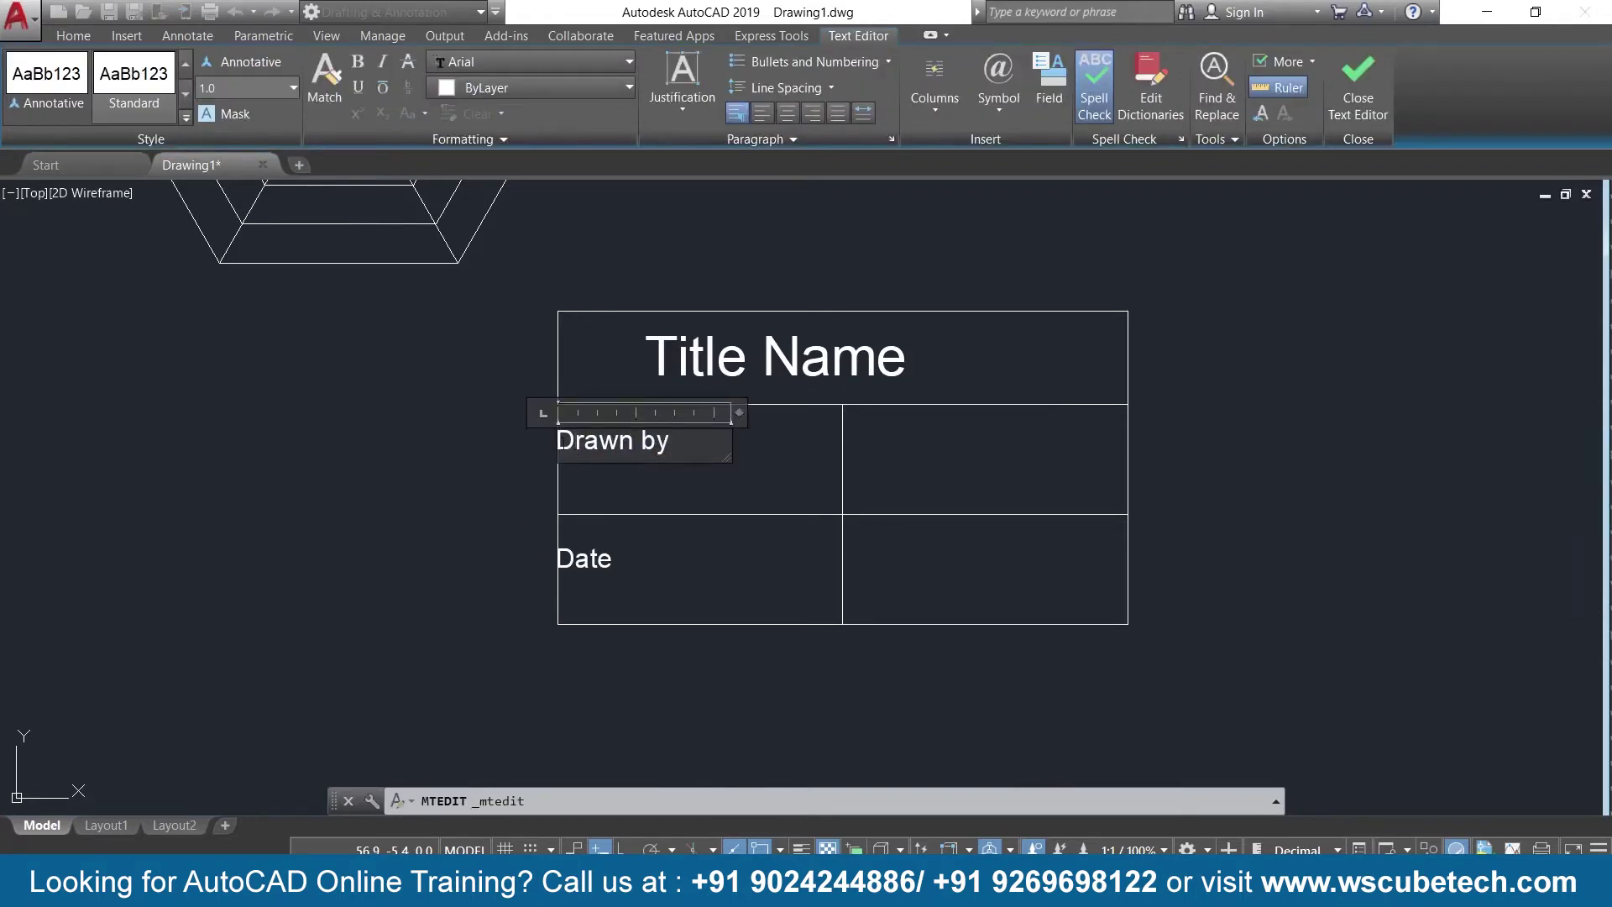
pyautogui.click(446, 504)
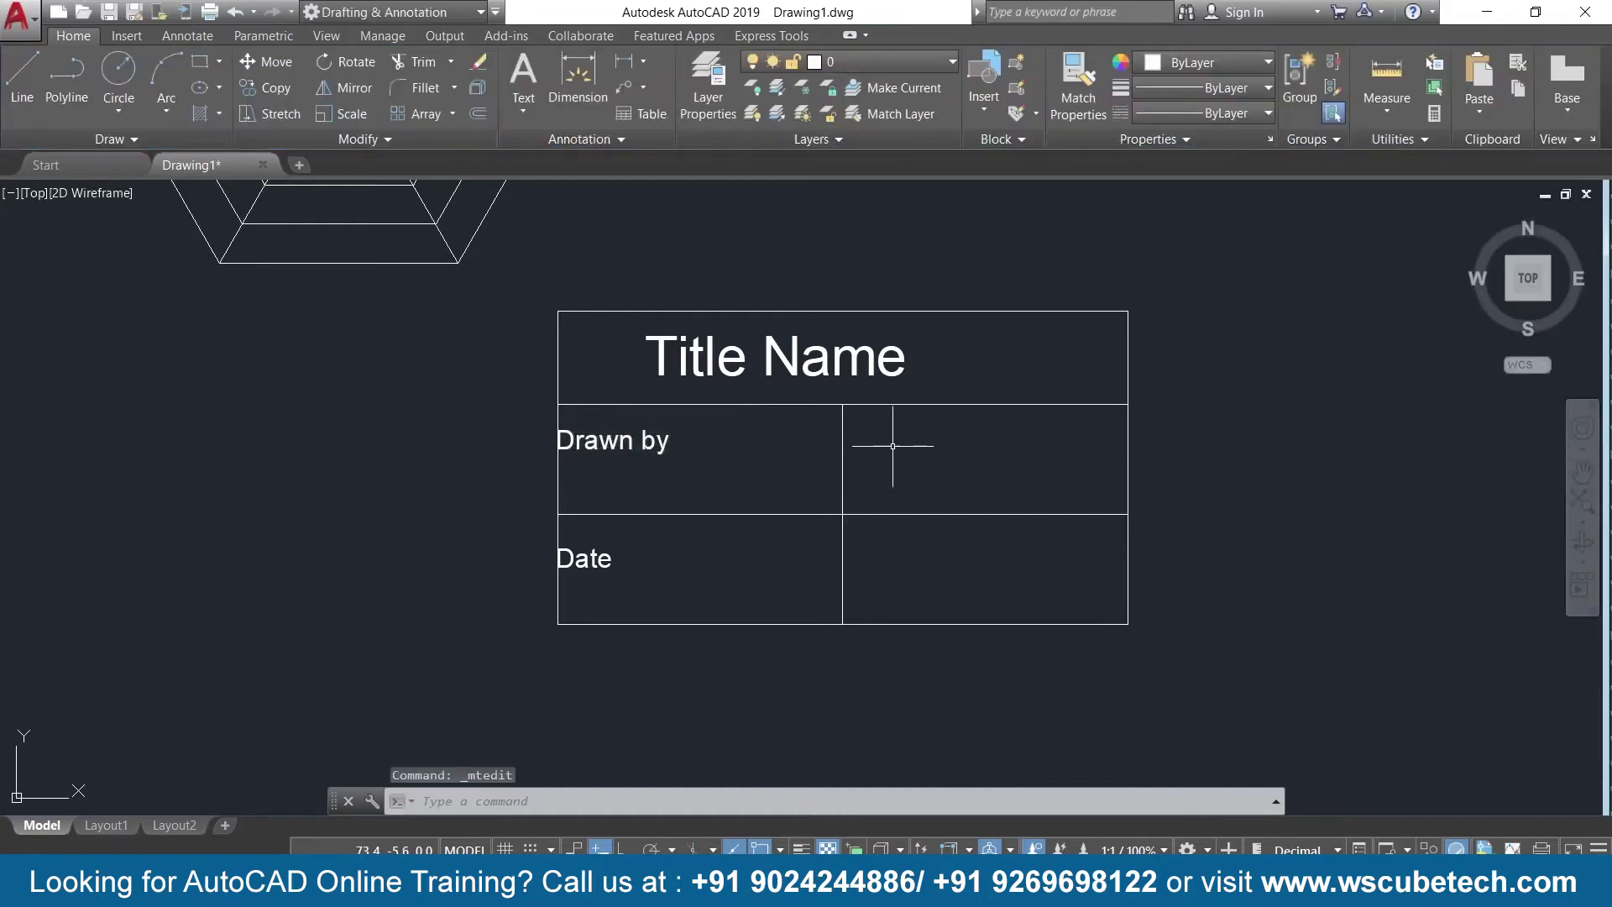
# Add a 'Scale' label at text height 1.0 in the cell right of Drawn by
pyautogui.click(514, 110)
pyautogui.click(572, 149)
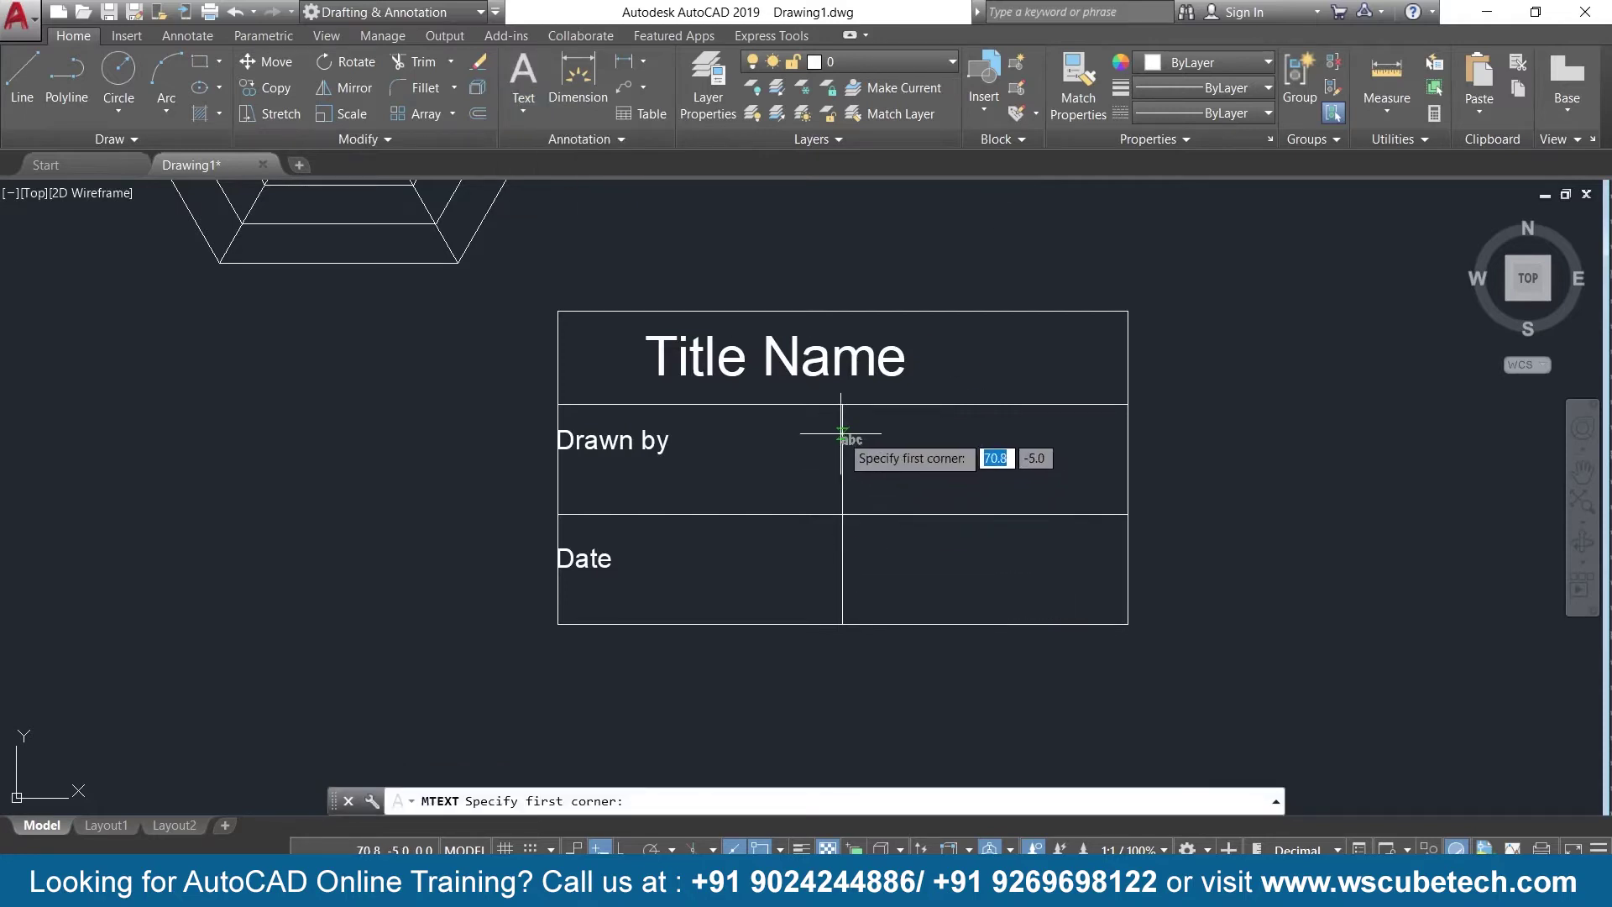
pyautogui.click(842, 433)
pyautogui.click(982, 478)
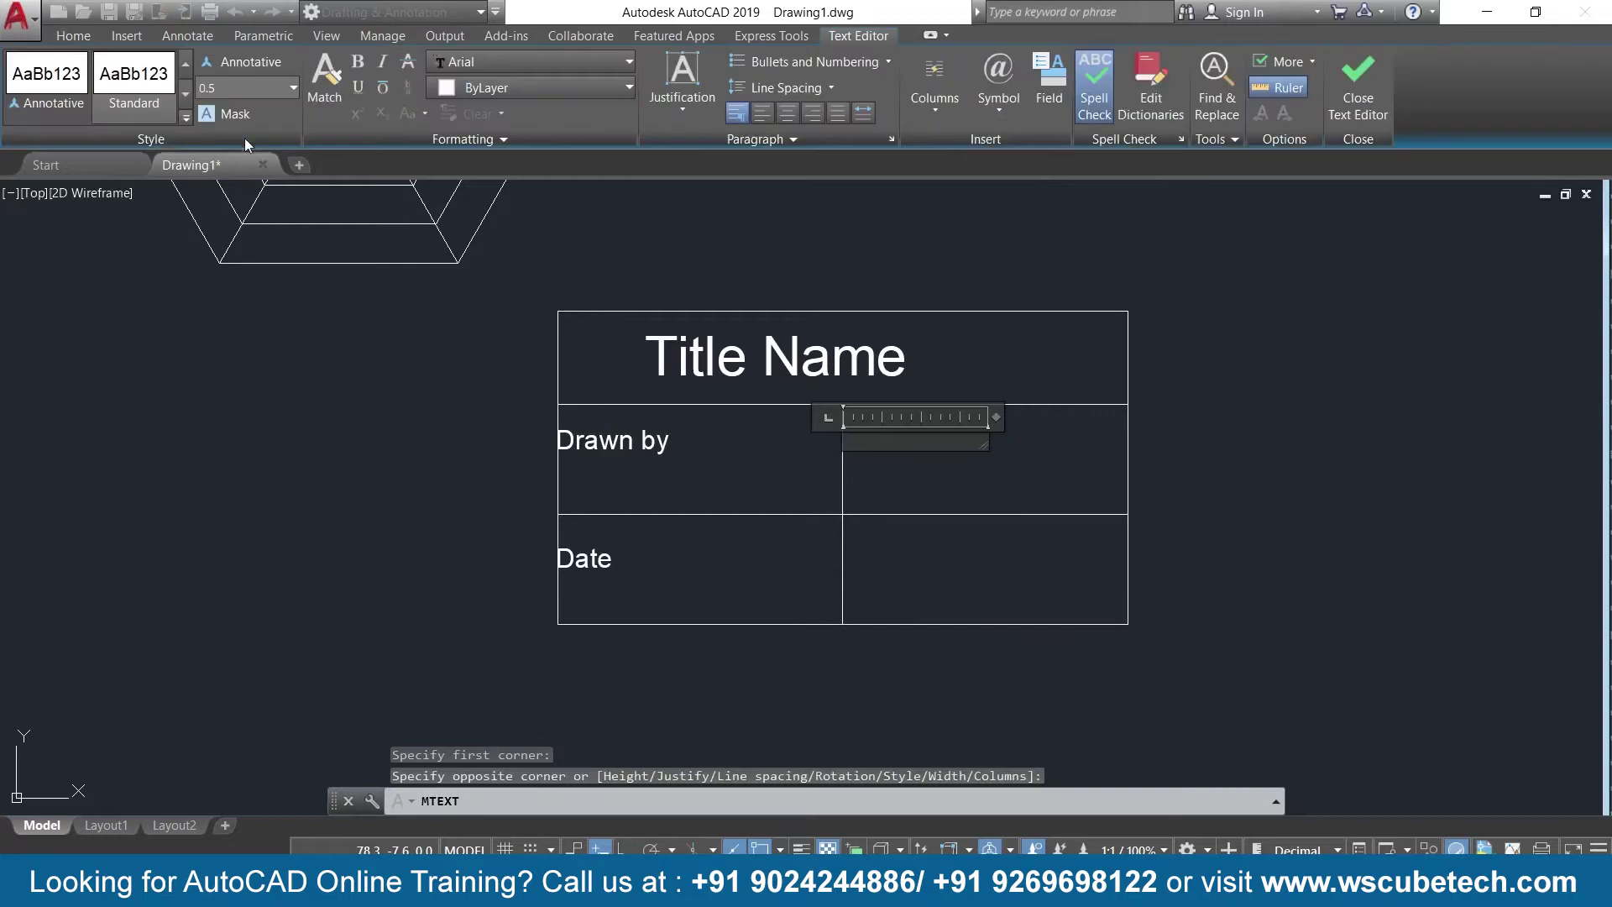
pyautogui.click(293, 87)
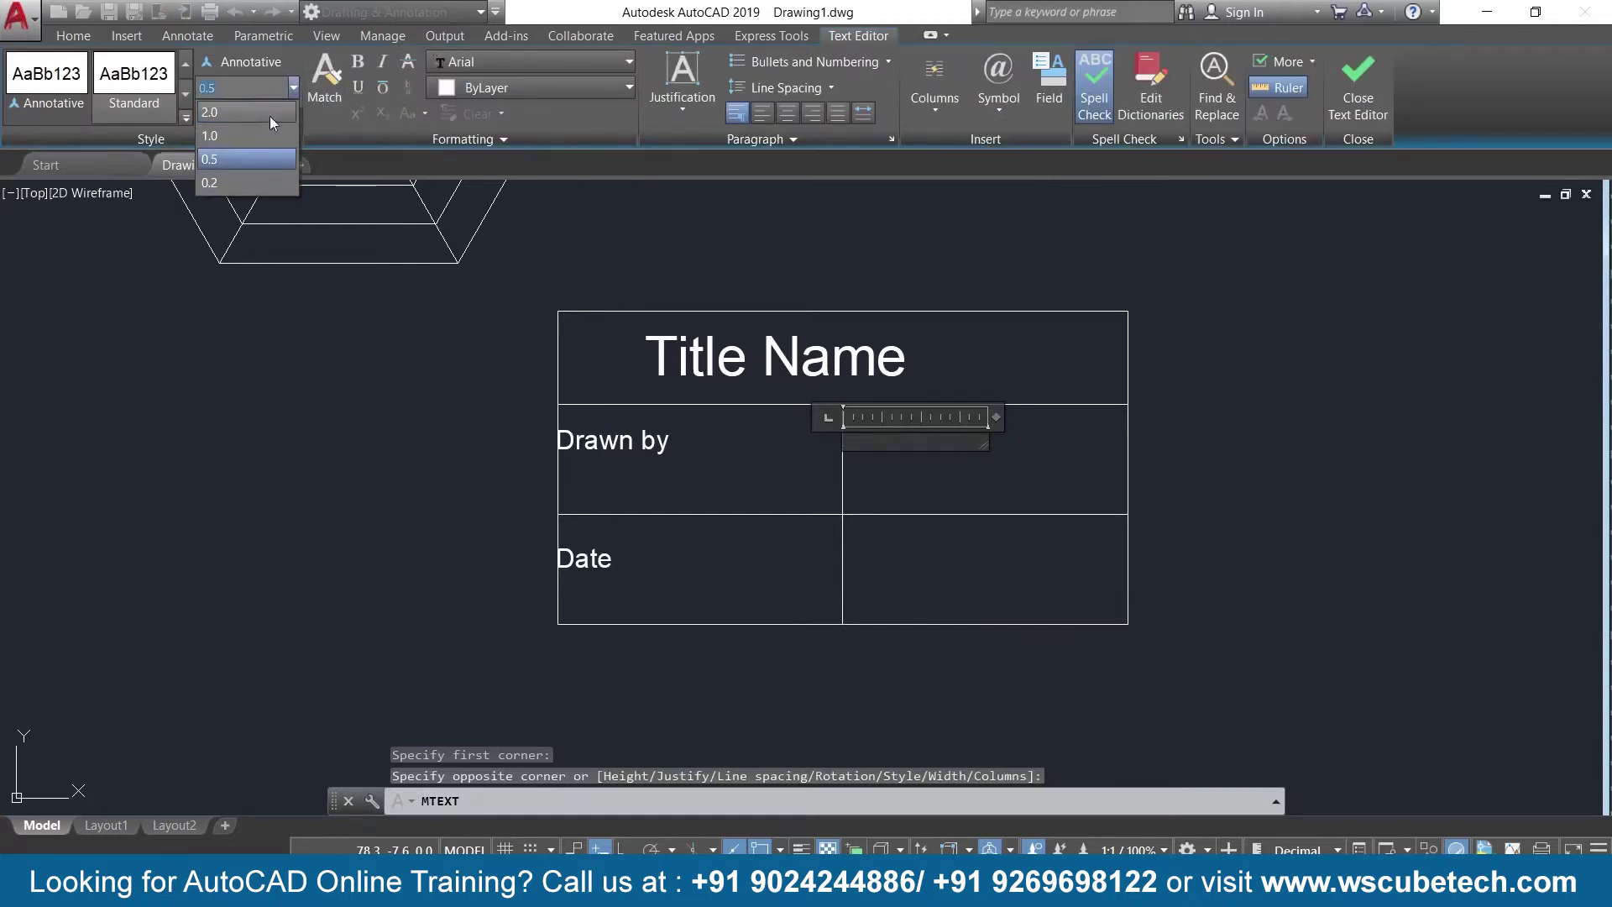
pyautogui.click(236, 134)
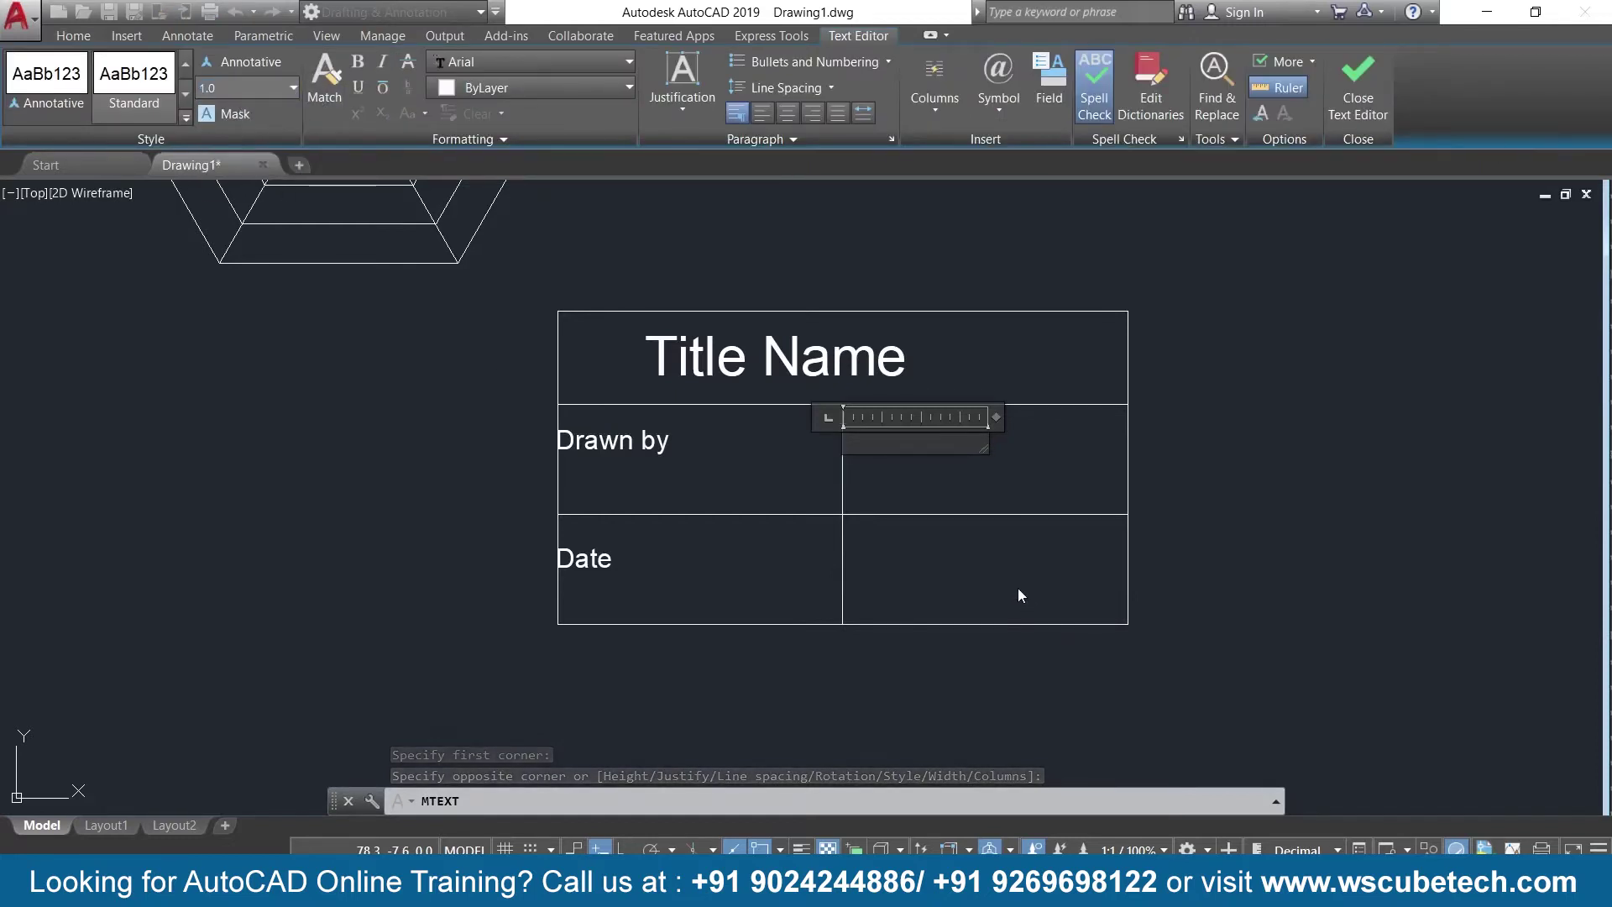
pyautogui.write('Scale')
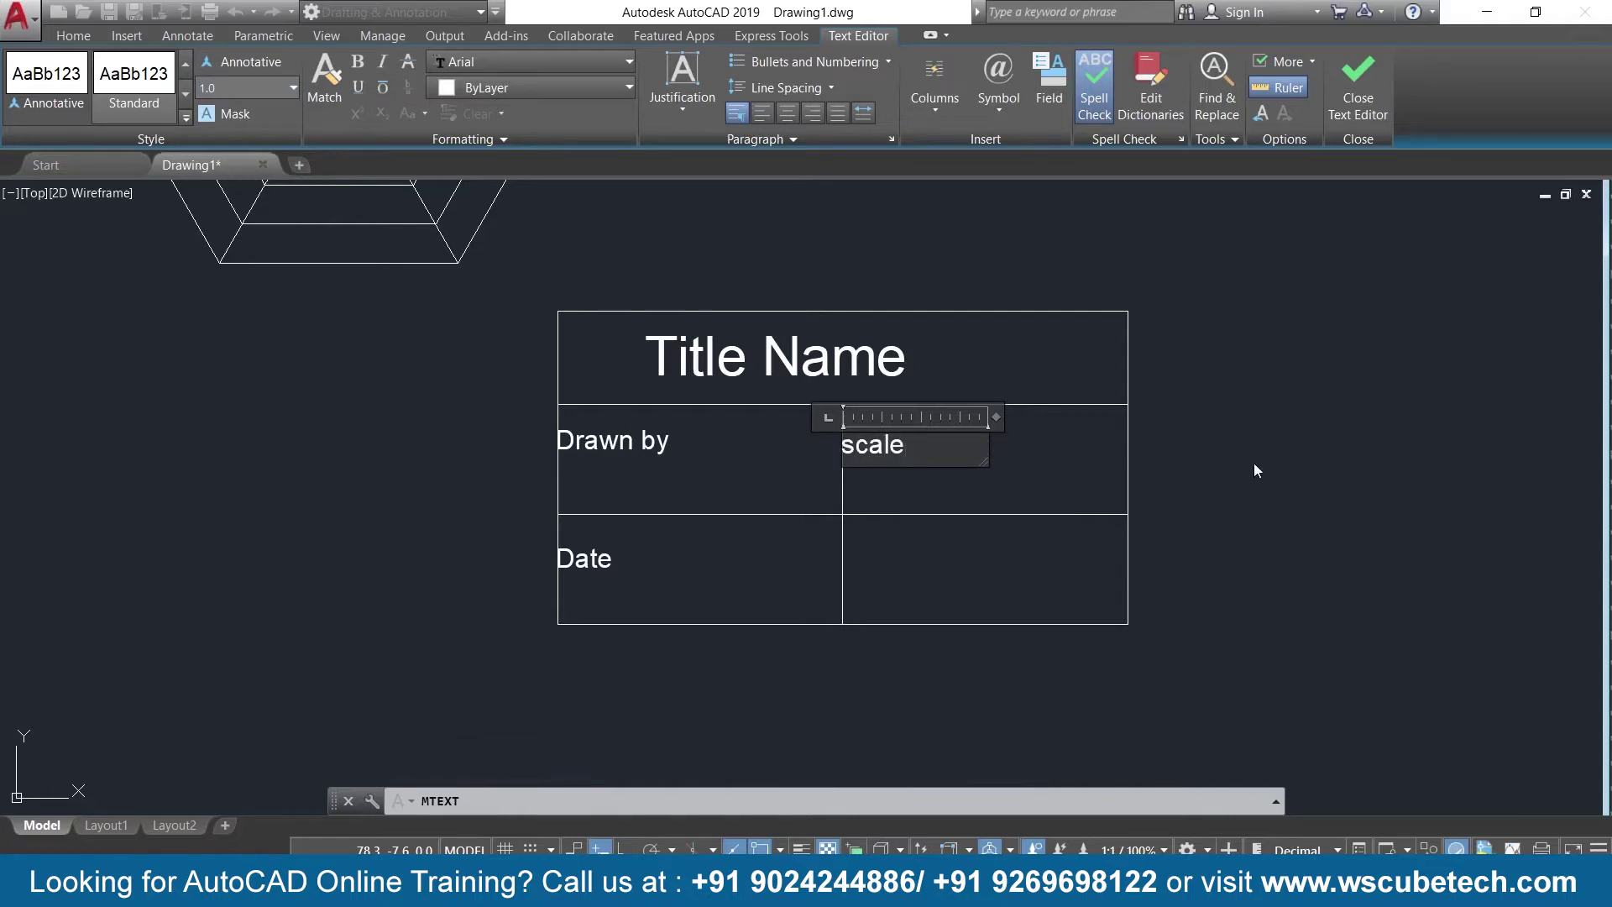
pyautogui.click(1374, 68)
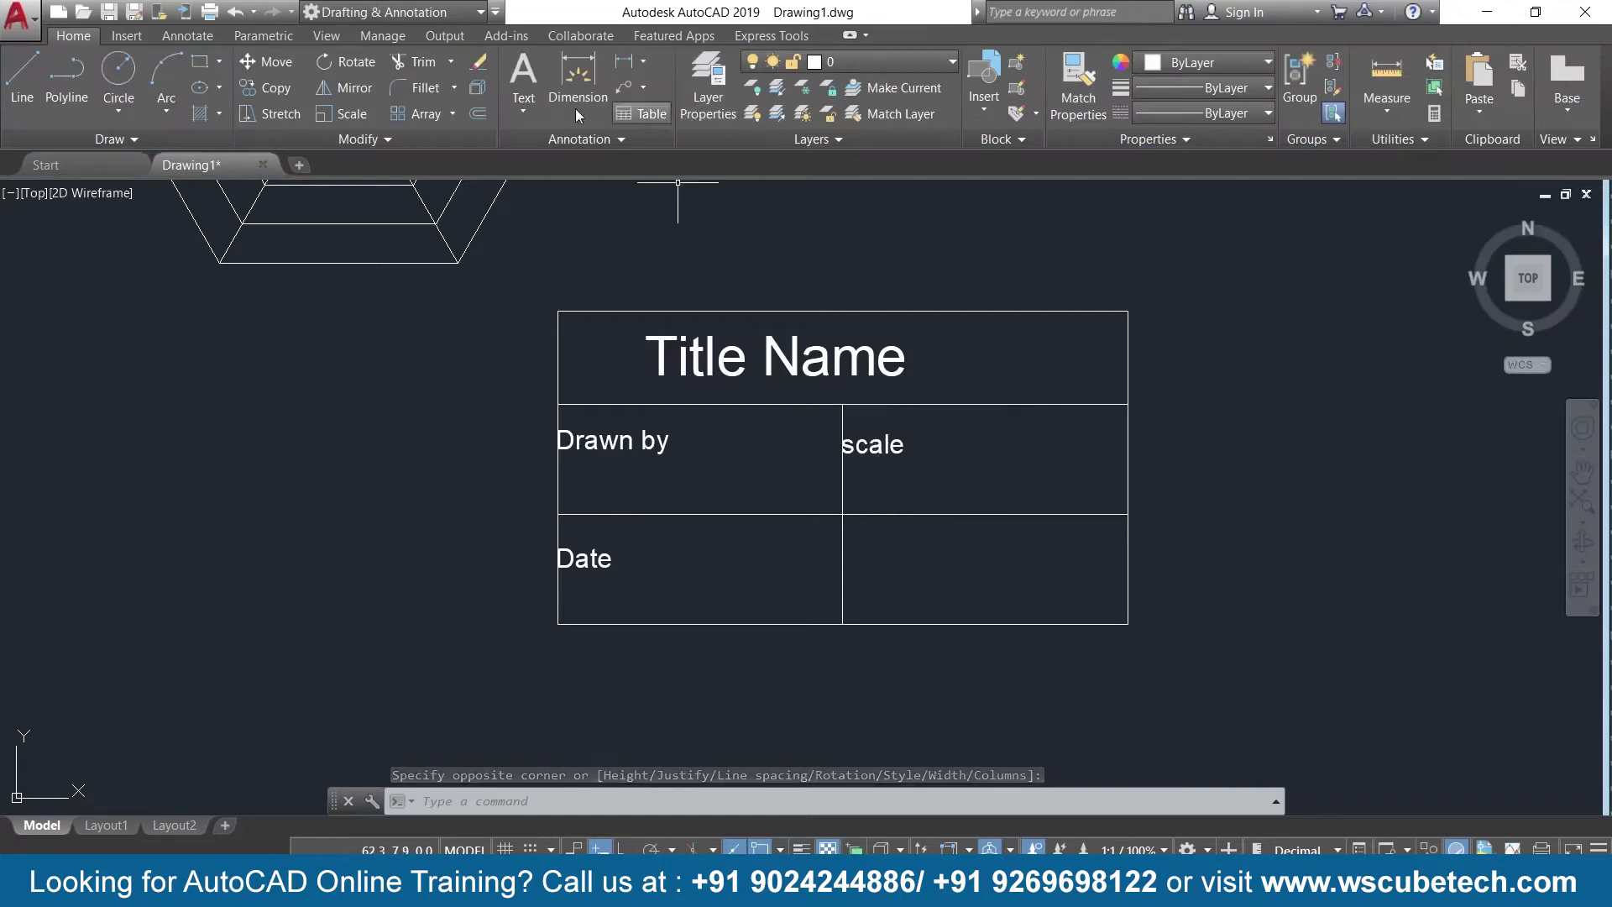
pyautogui.click(523, 105)
# Add a 'Name' label at text height 1.0 in the cell beside Date
pyautogui.click(547, 155)
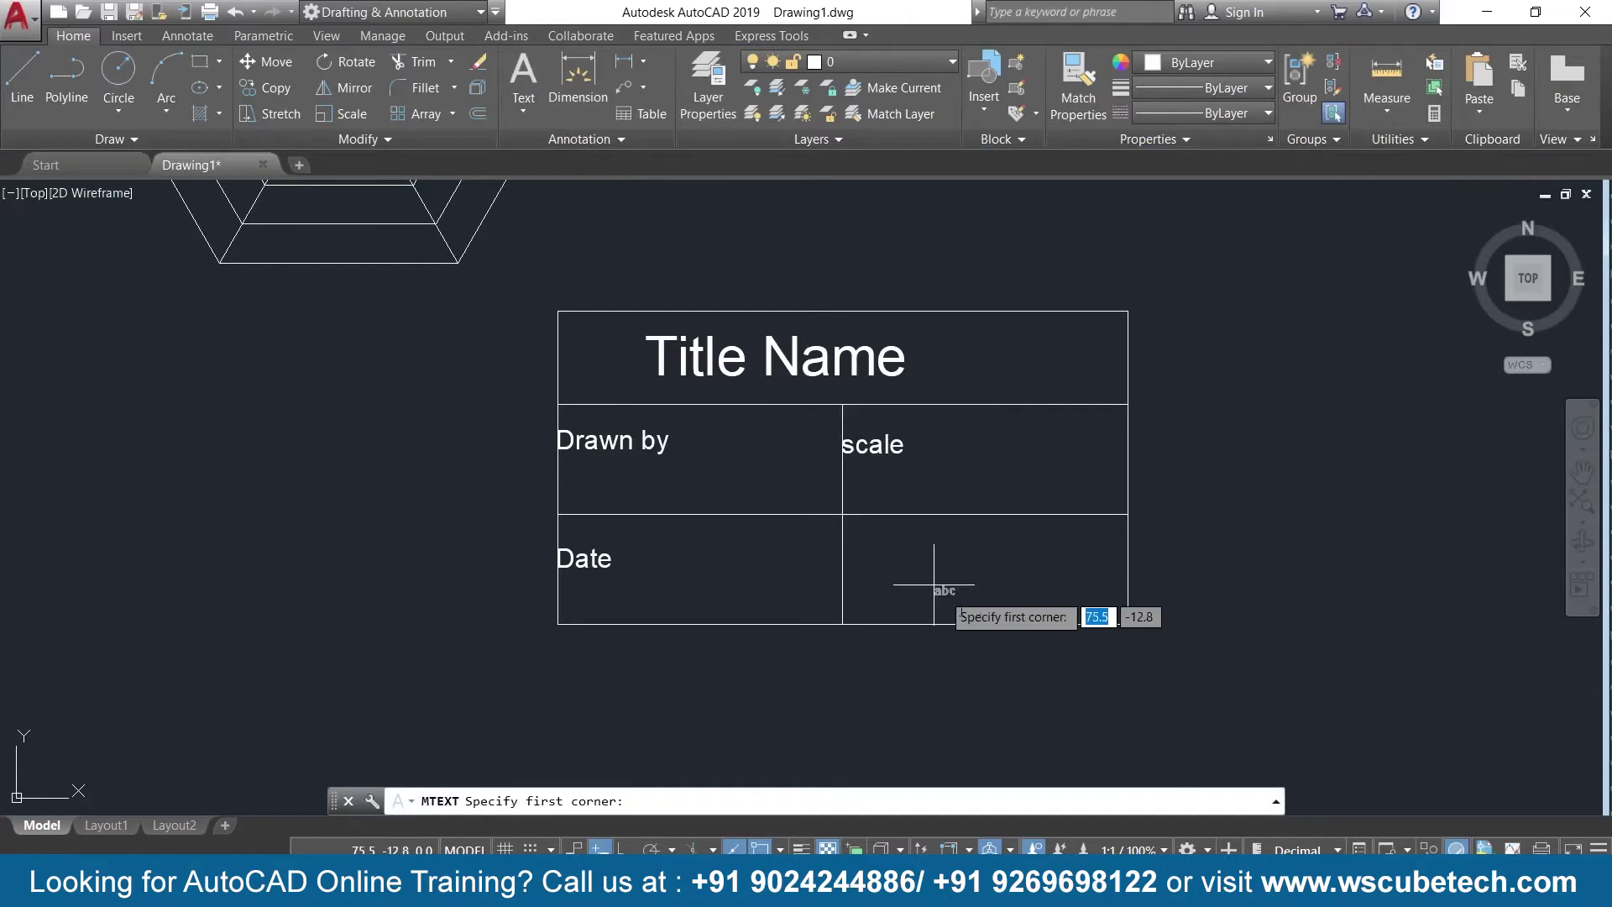
pyautogui.click(848, 546)
pyautogui.click(944, 589)
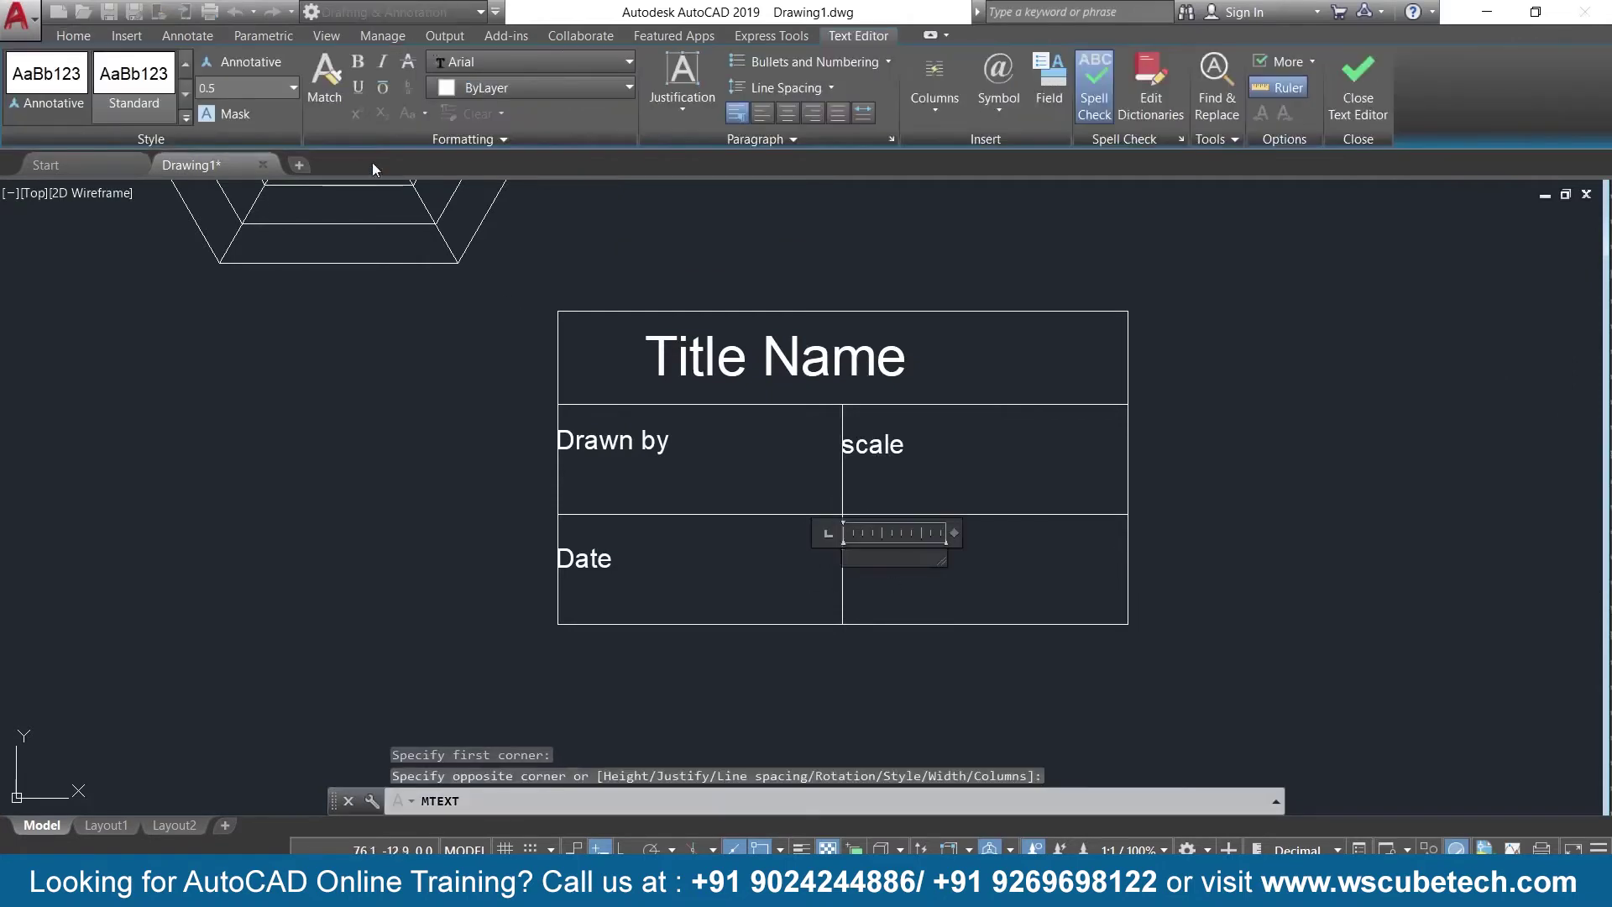
pyautogui.click(295, 93)
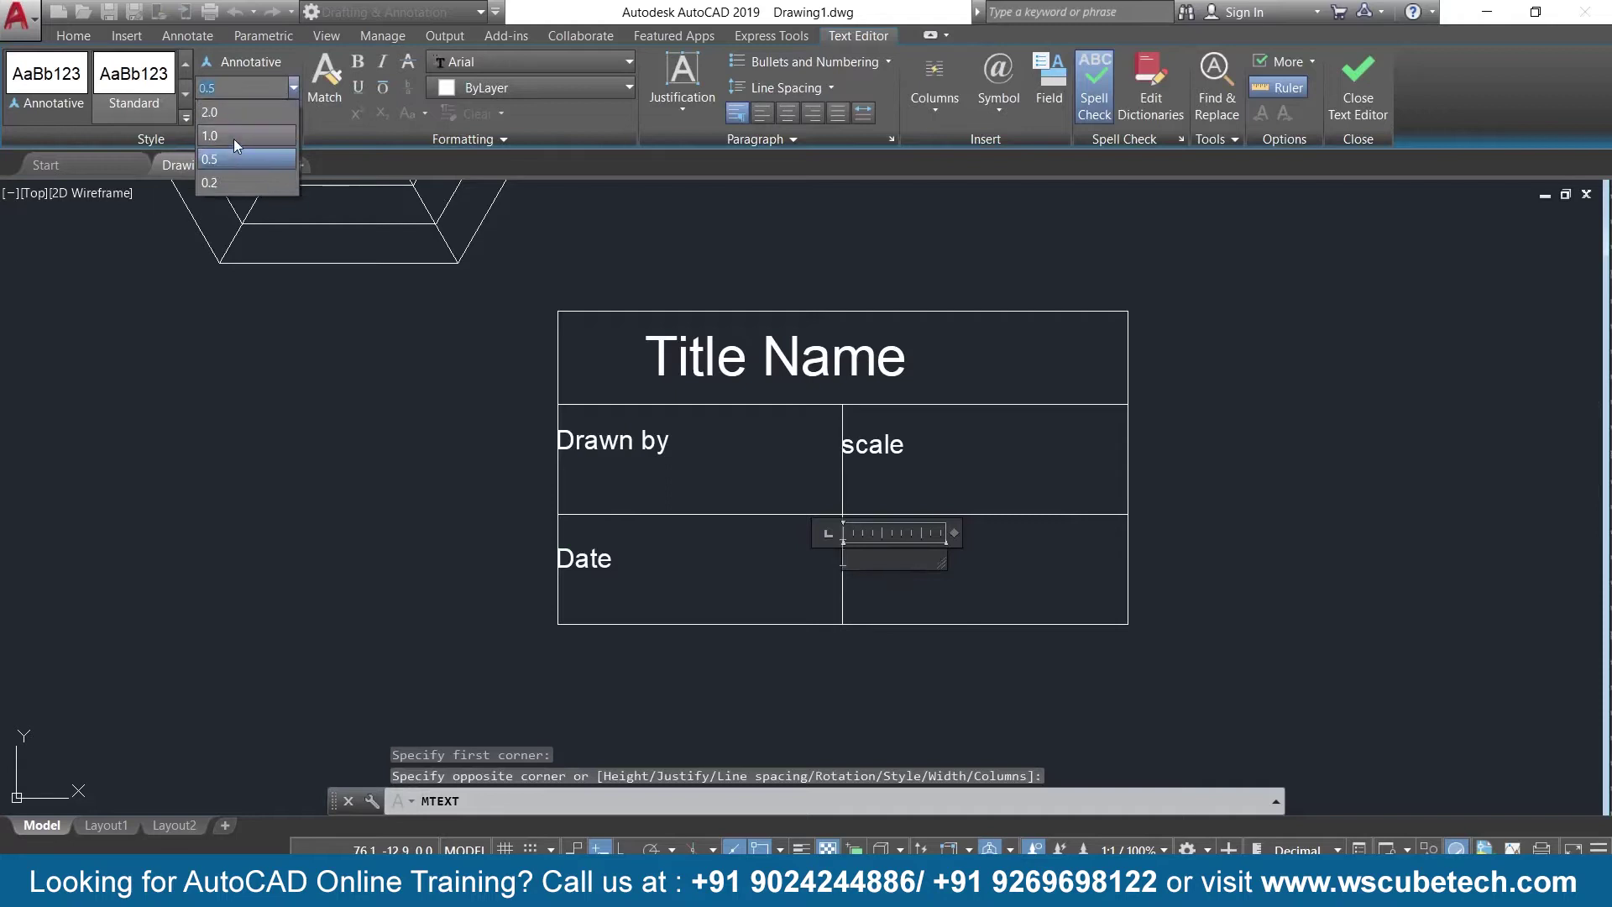
pyautogui.click(234, 138)
pyautogui.write('name')
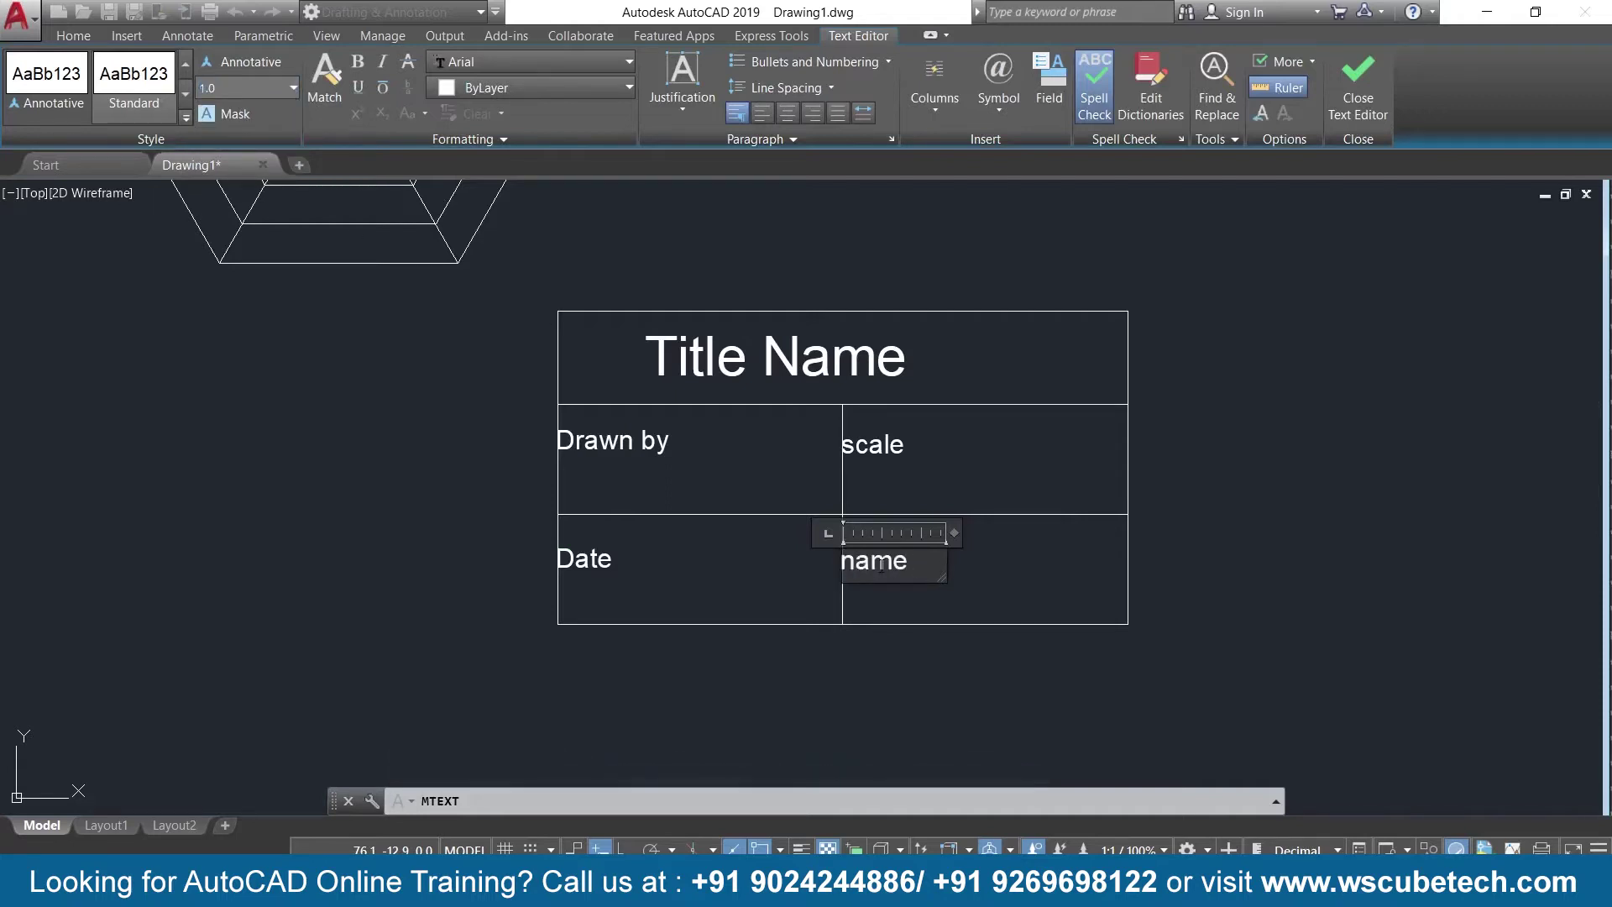
pyautogui.press('BackSpace')
pyautogui.write('N')
pyautogui.click(1358, 88)
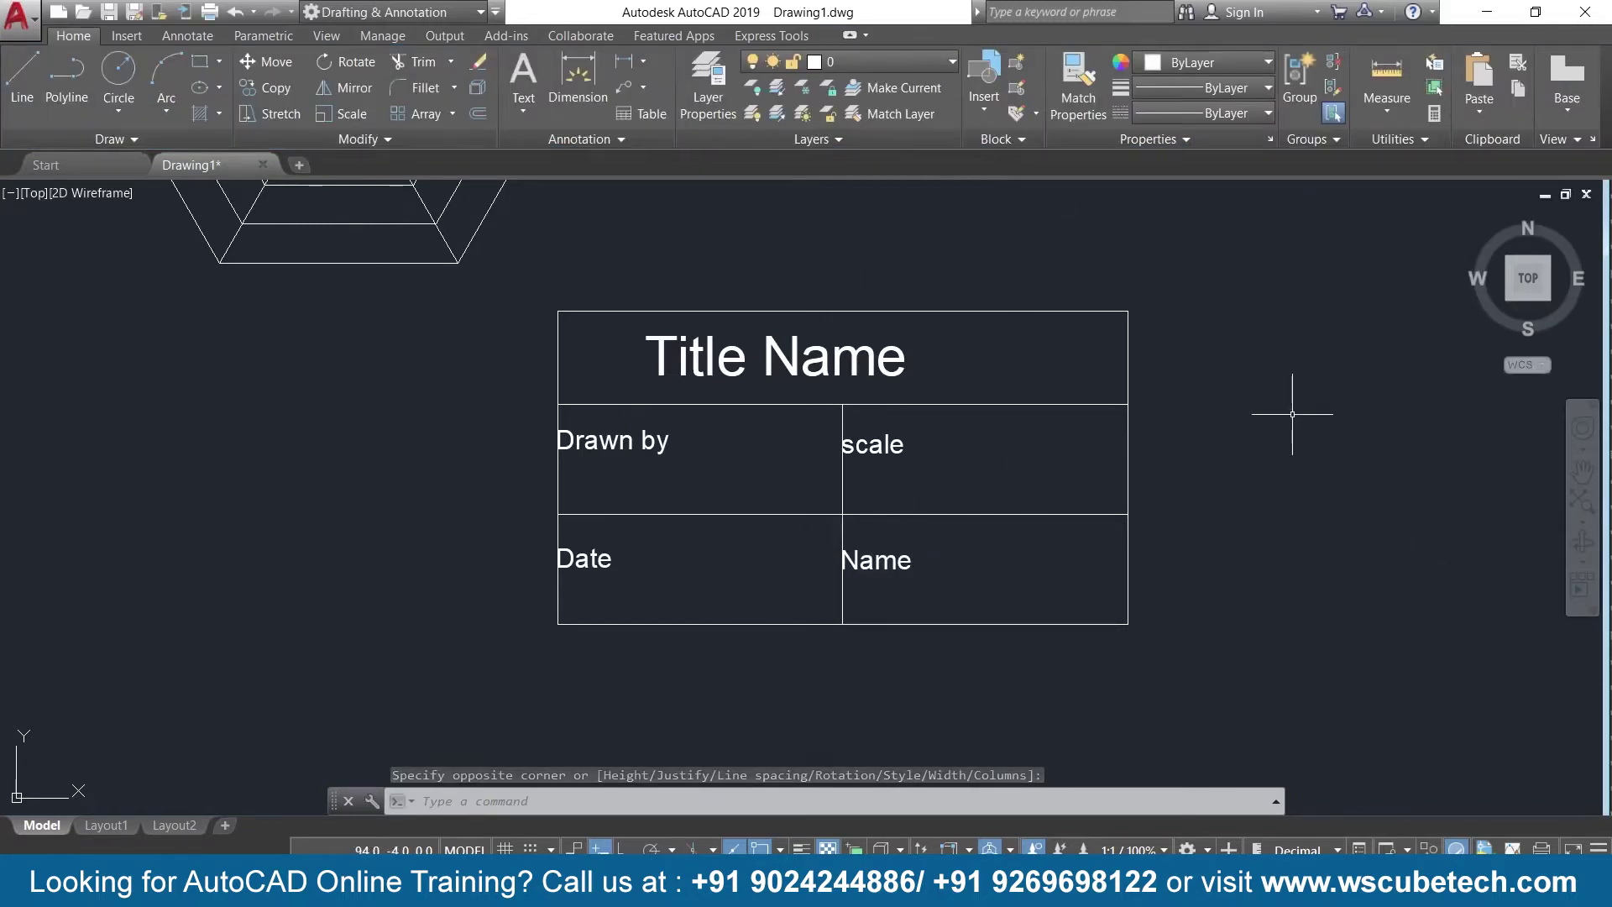
pyautogui.moveTo(1292, 415); pyautogui.dragTo(1232, 416, button='middle')
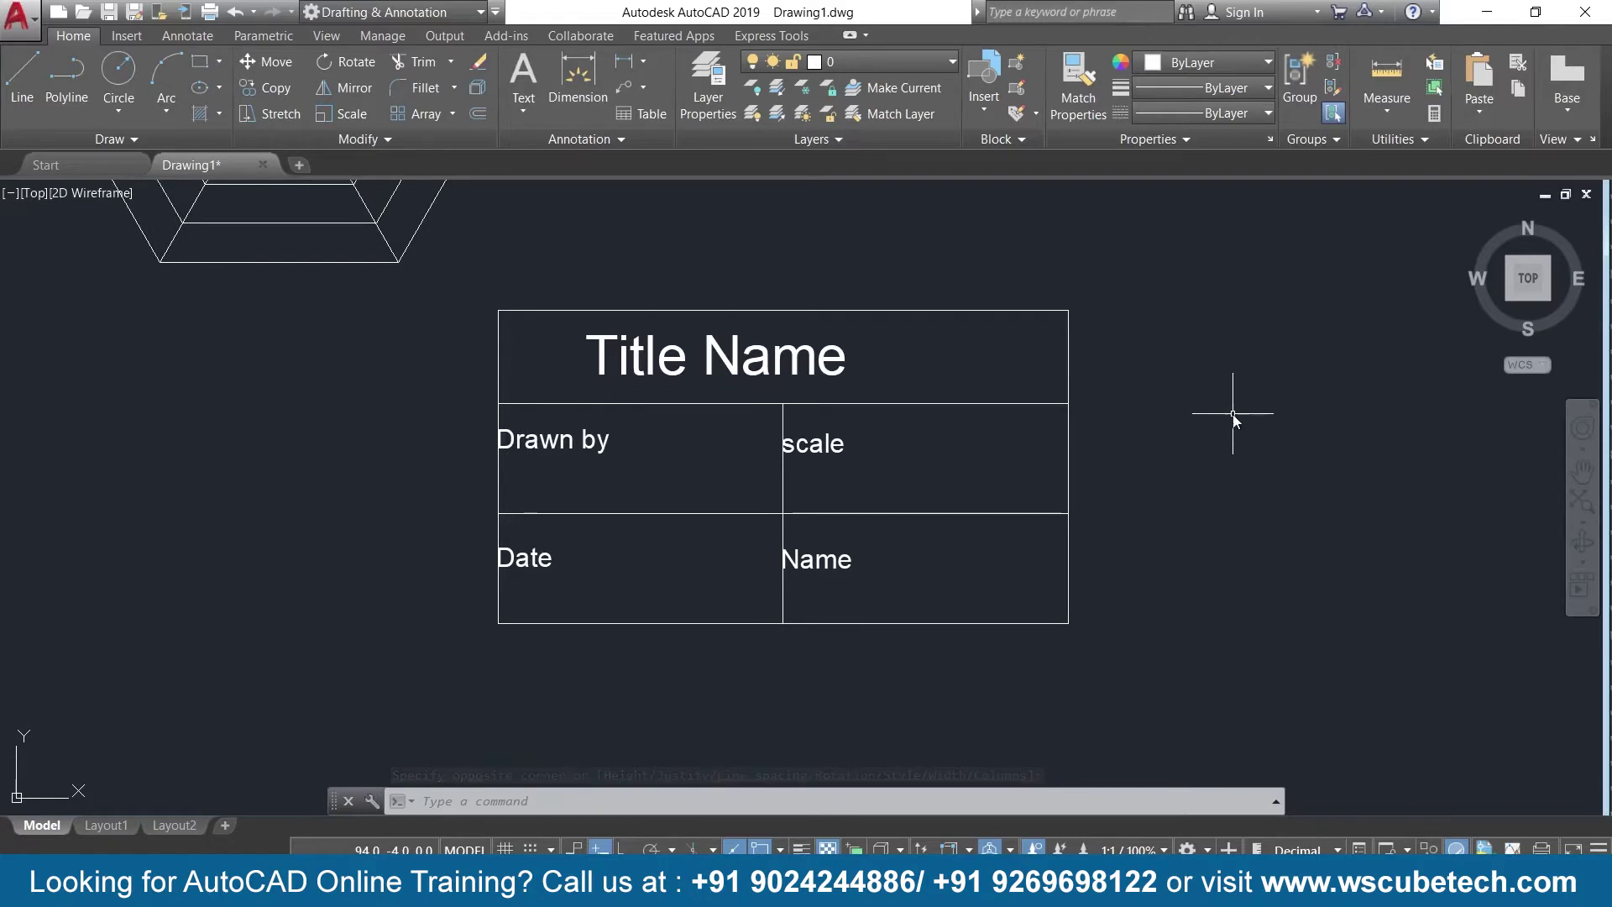
# Open the Attribute Definition dialog via the Insert tab's Define Attributes tool
pyautogui.write('at')
pyautogui.press('Return')
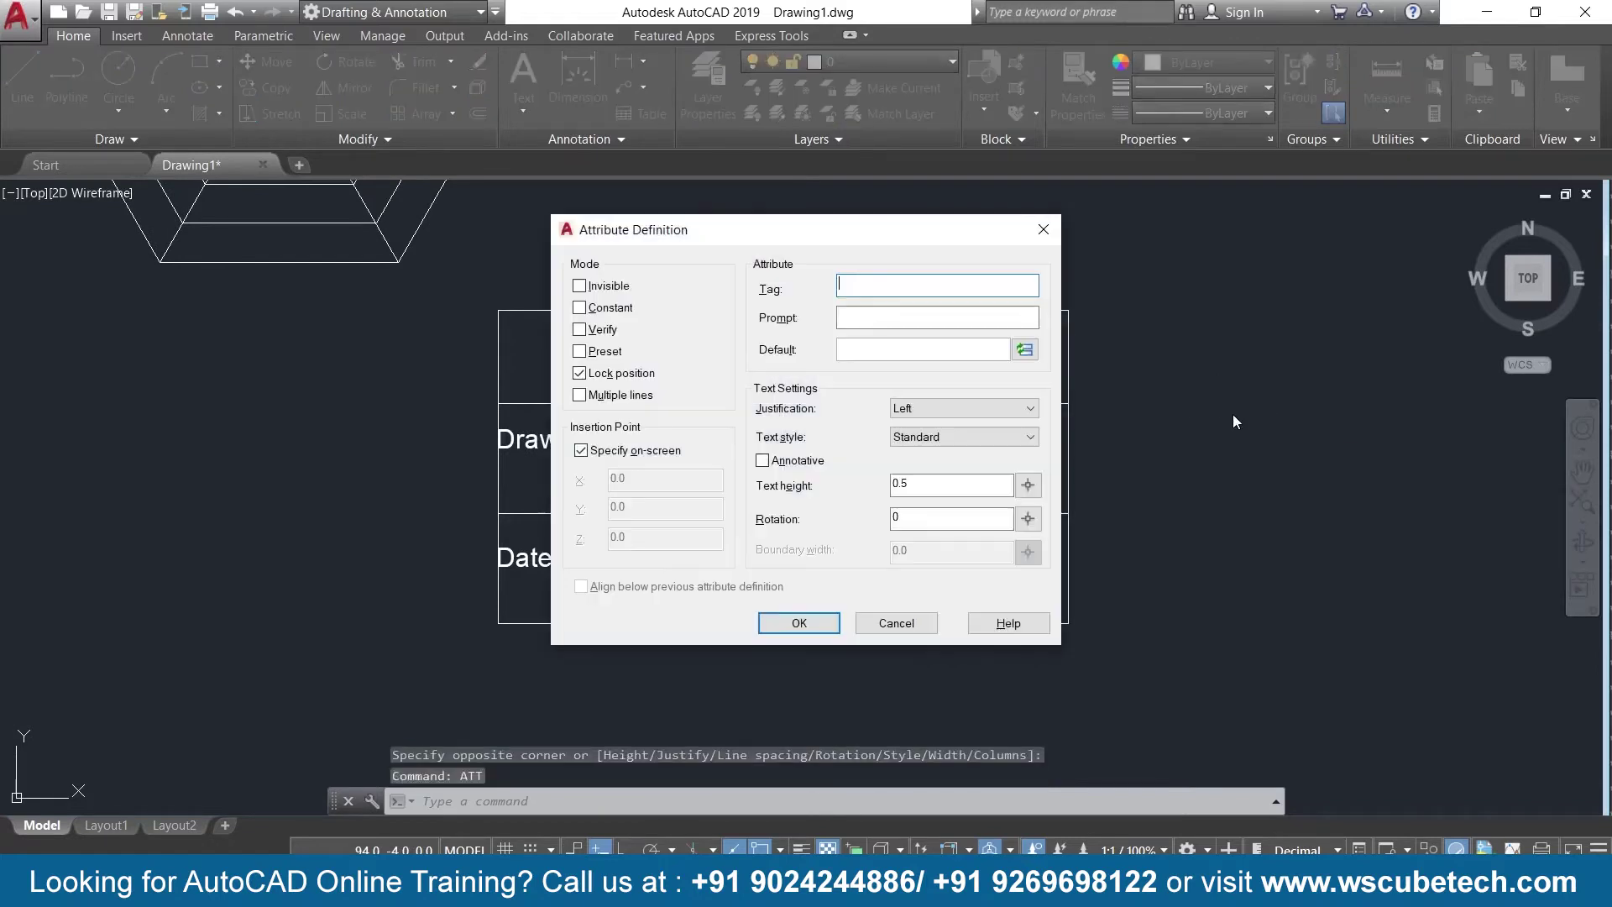
pyautogui.click(1042, 229)
pyautogui.click(997, 139)
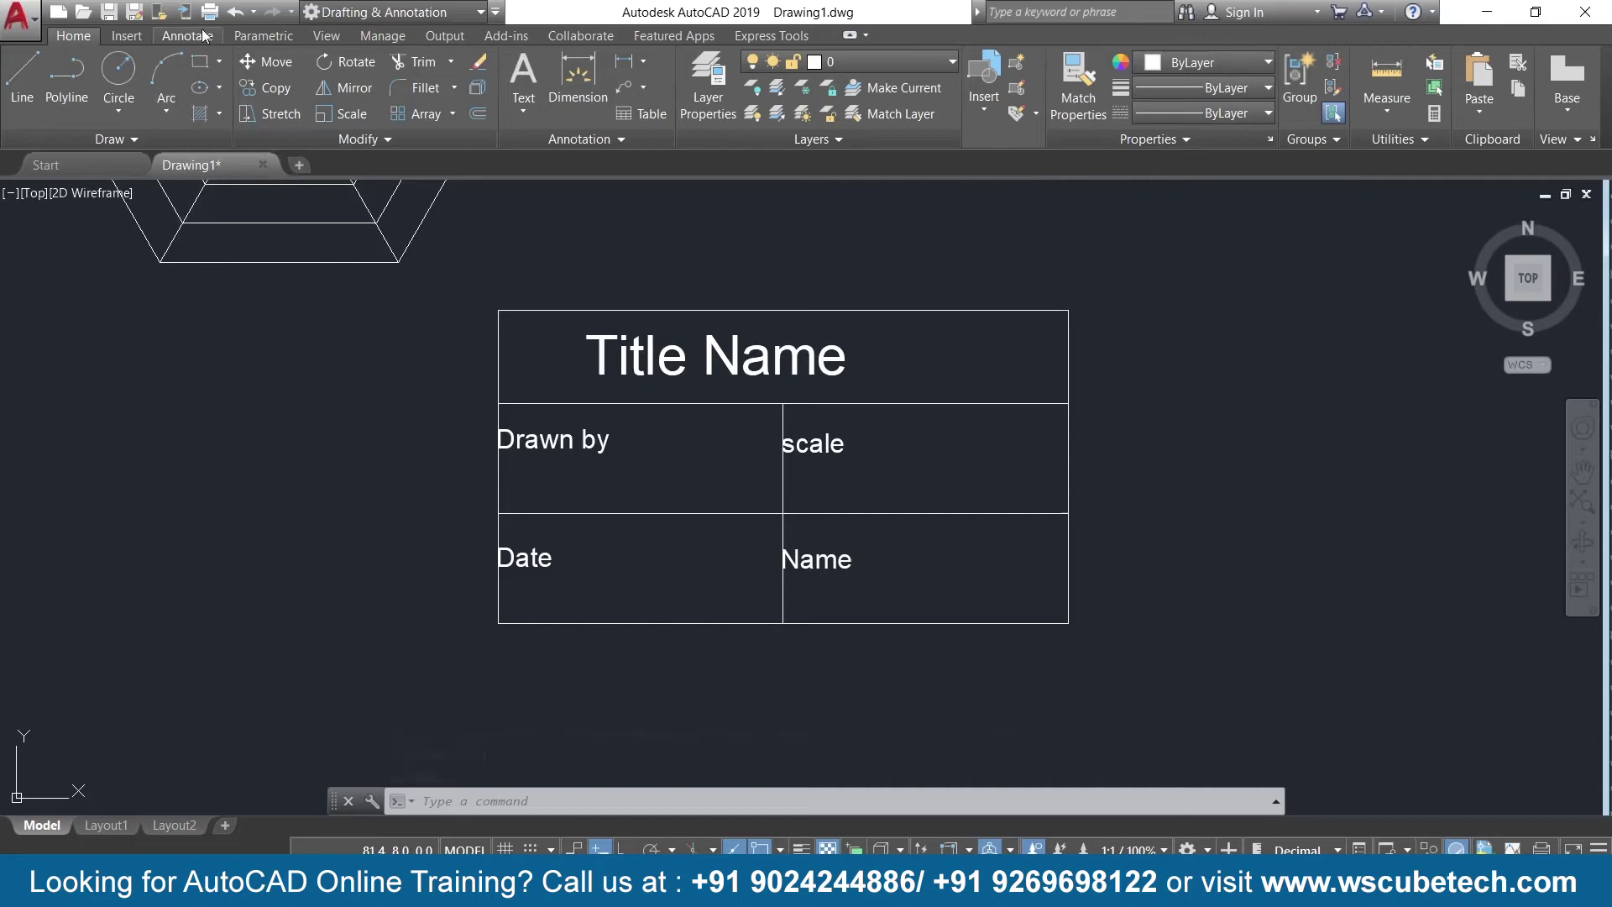
pyautogui.click(140, 40)
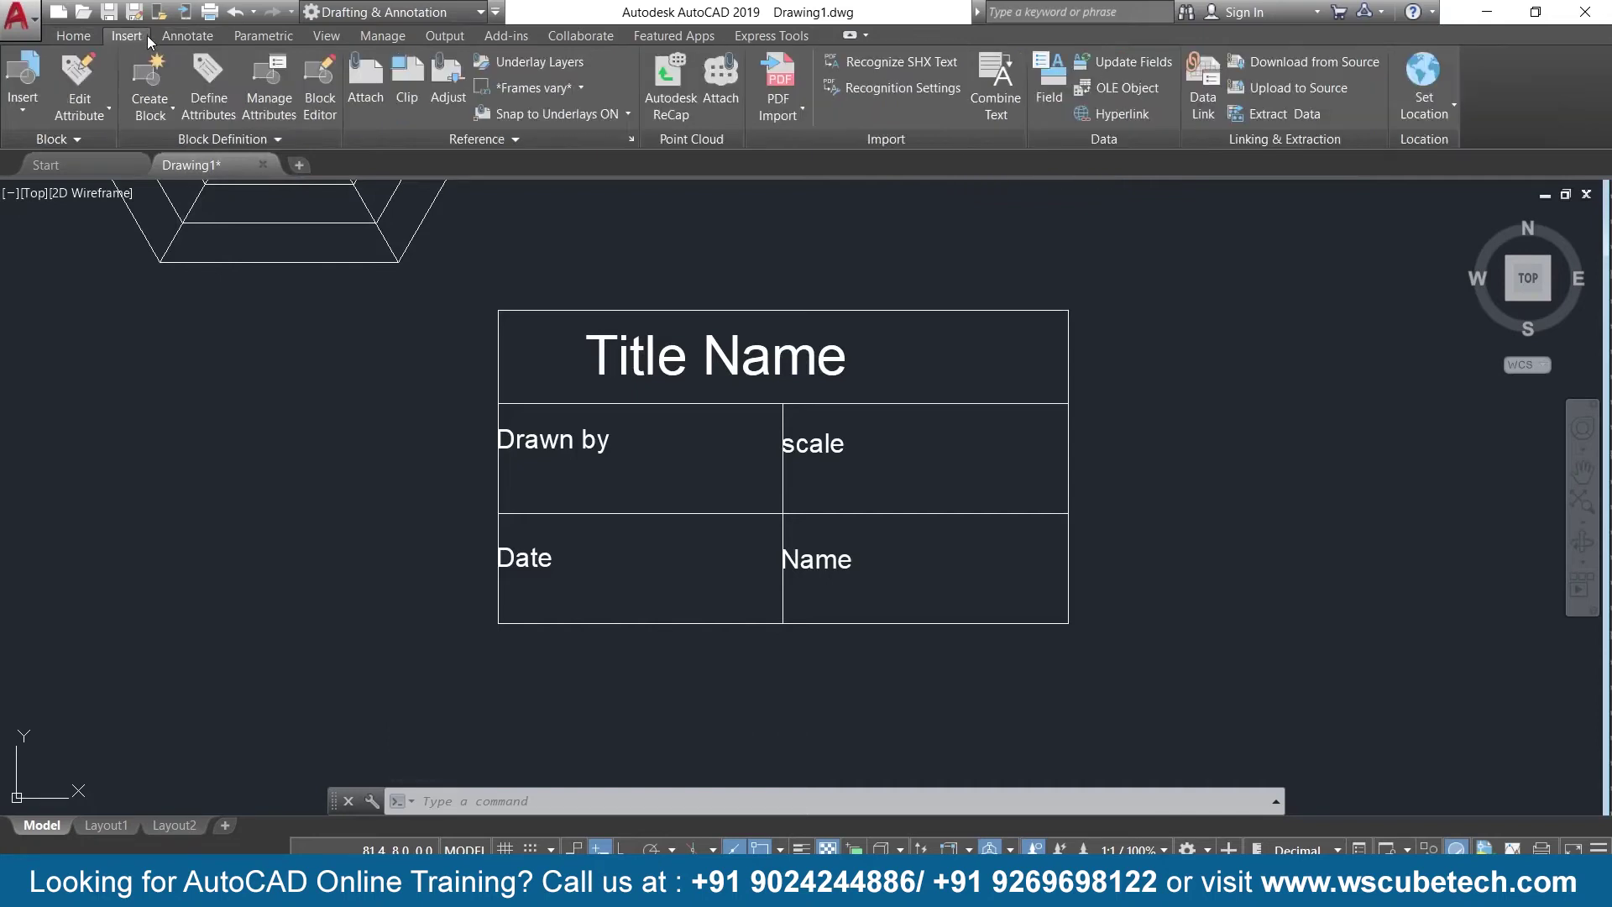
pyautogui.click(203, 92)
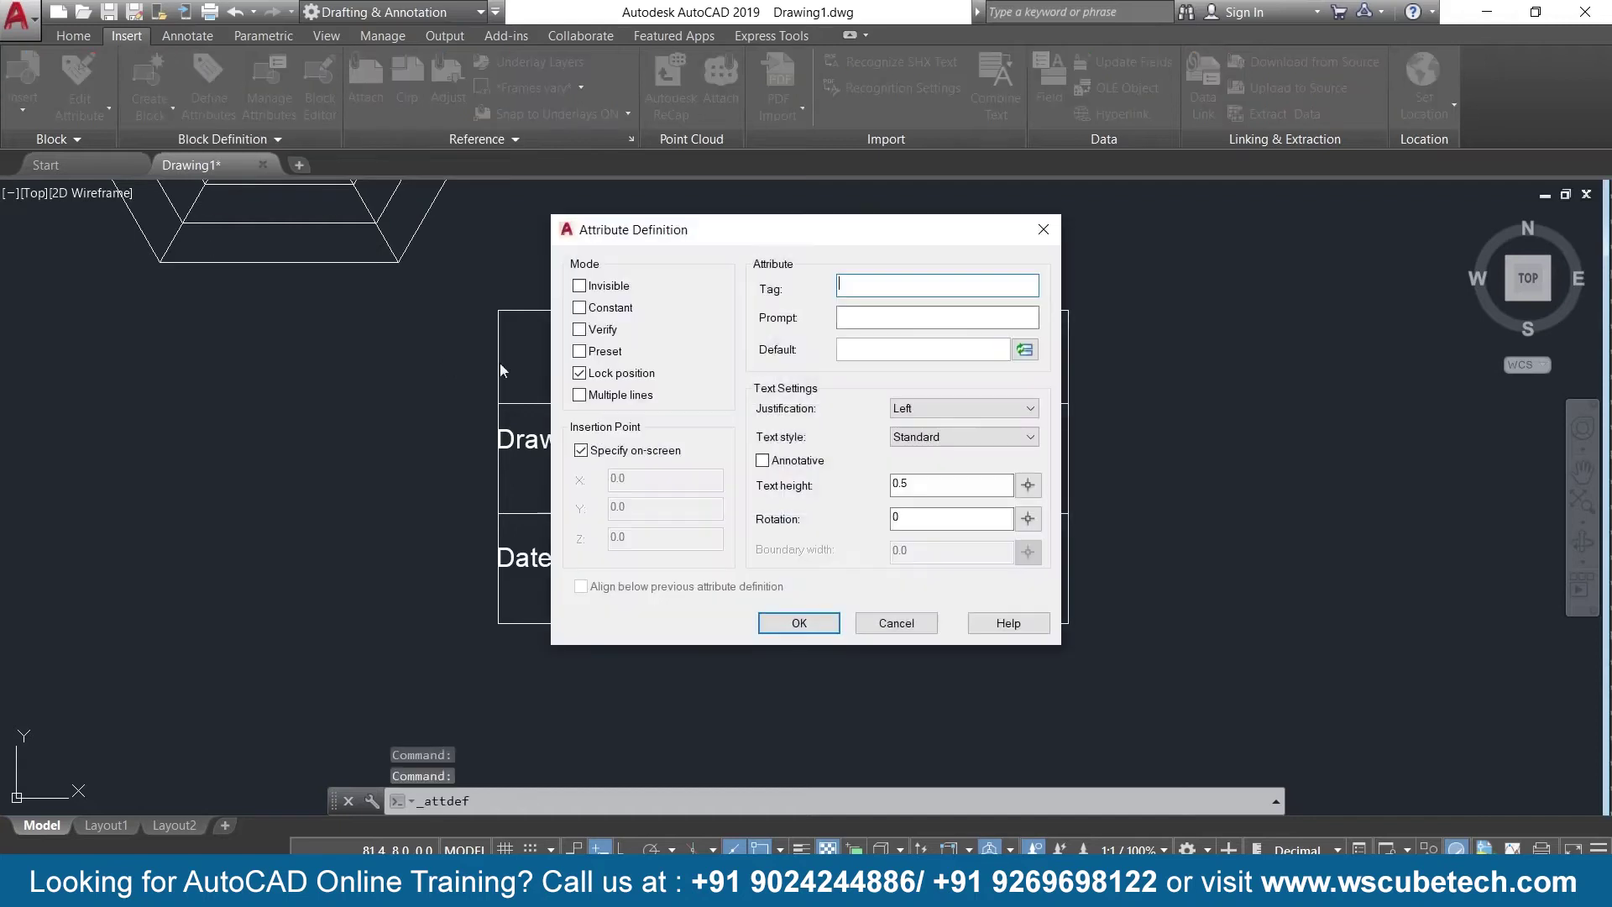
# Set tag, prompt and default to 'titlename' and insert an Author field into the default
pyautogui.moveTo(806, 241); pyautogui.dragTo(793, 158)
pyautogui.write('titlename')
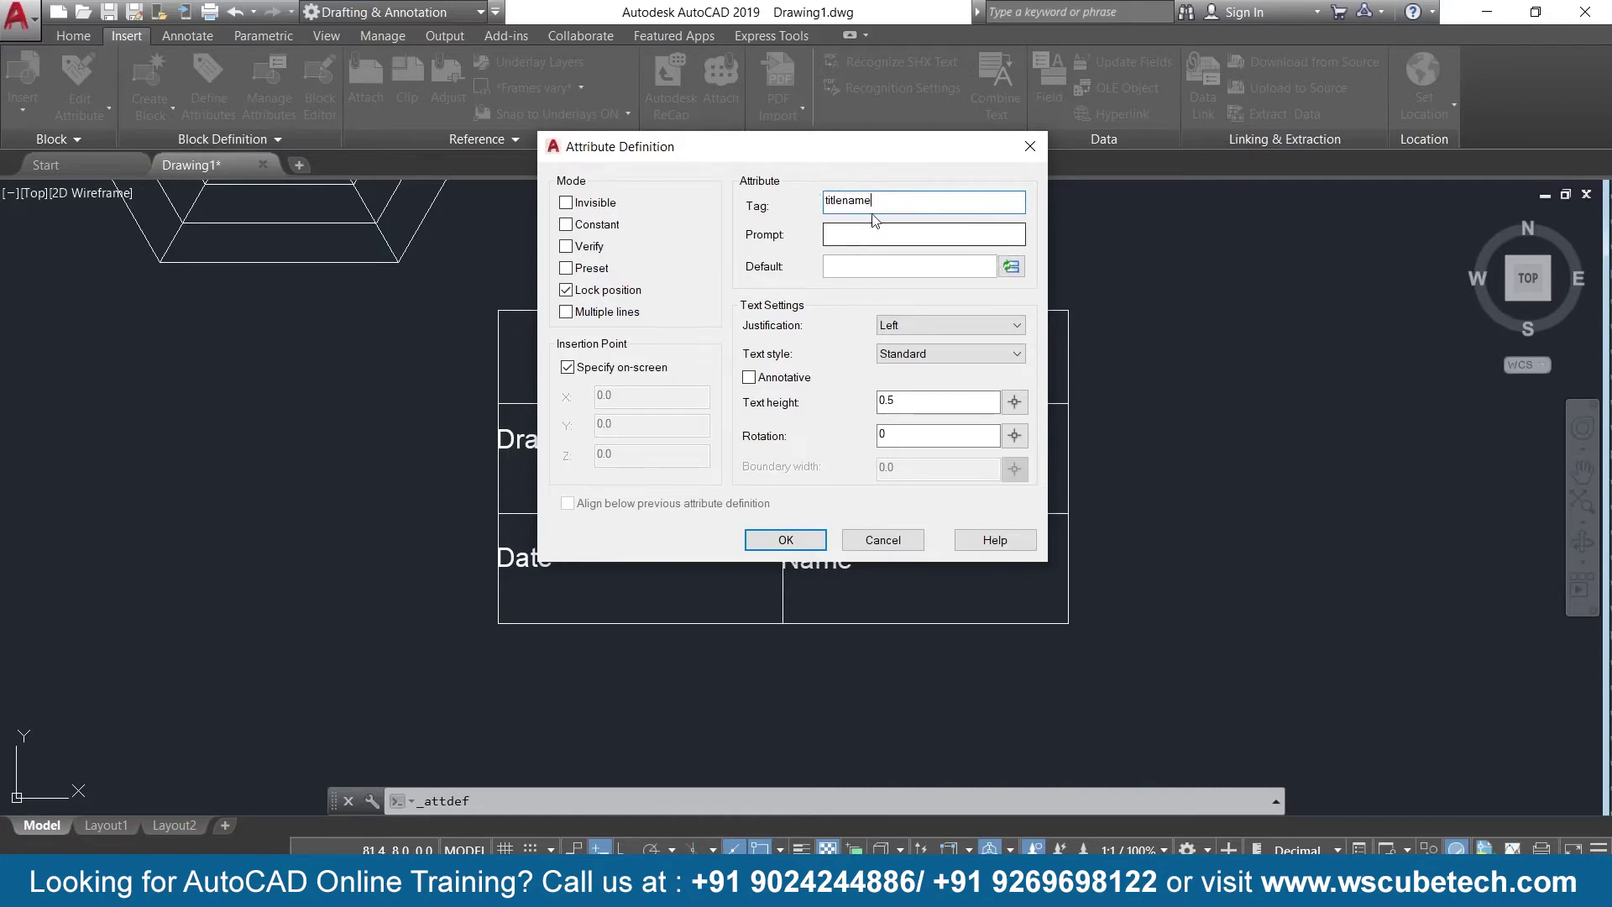
pyautogui.moveTo(873, 200); pyautogui.dragTo(810, 197)
pyautogui.hotkey('ctrl', 'c')
pyautogui.click(835, 233)
pyautogui.hotkey('ctrl', 'v')
pyautogui.press('Tab')
pyautogui.hotkey('ctrl', 'v')
pyautogui.click(1010, 267)
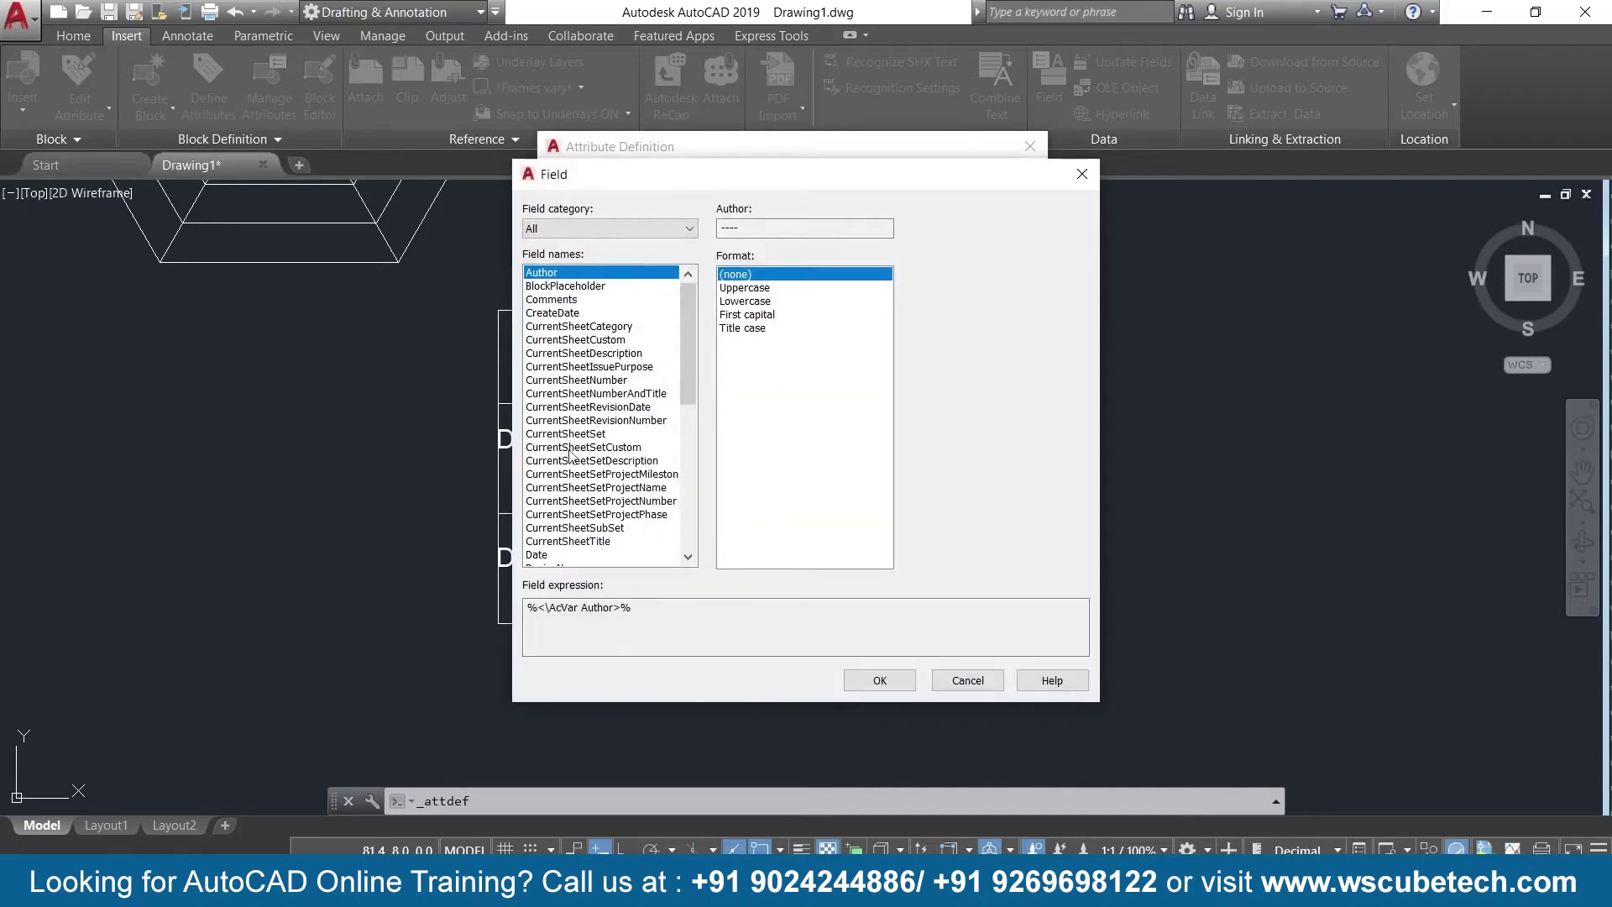
pyautogui.scroll(-1, 571, 420)
pyautogui.scroll(-4, 571, 420)
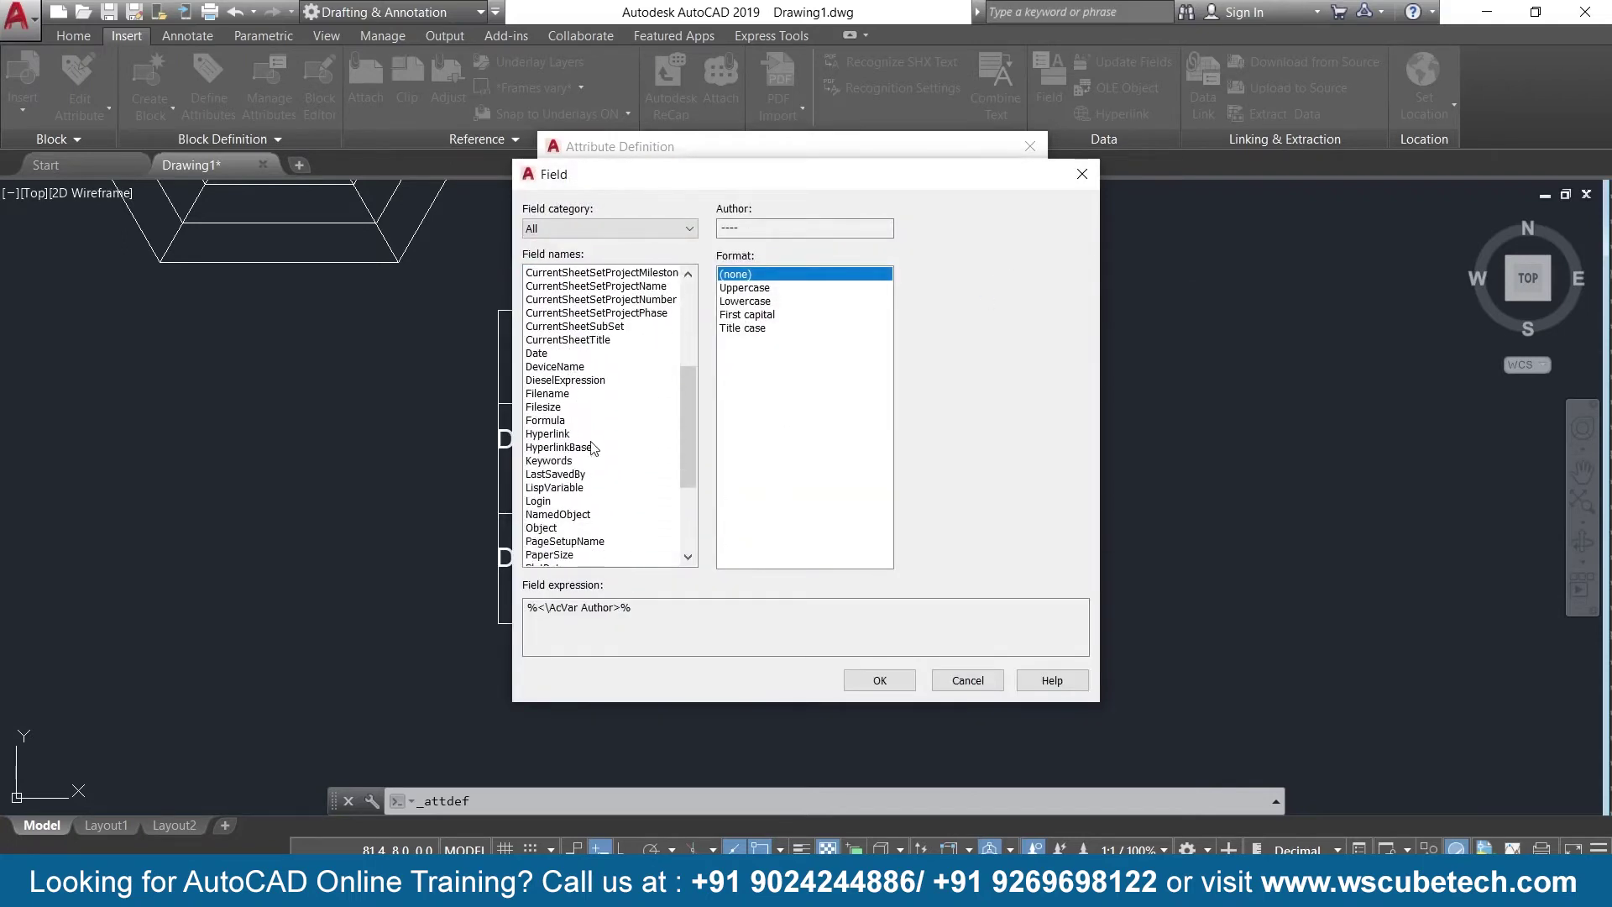
pyautogui.click(884, 678)
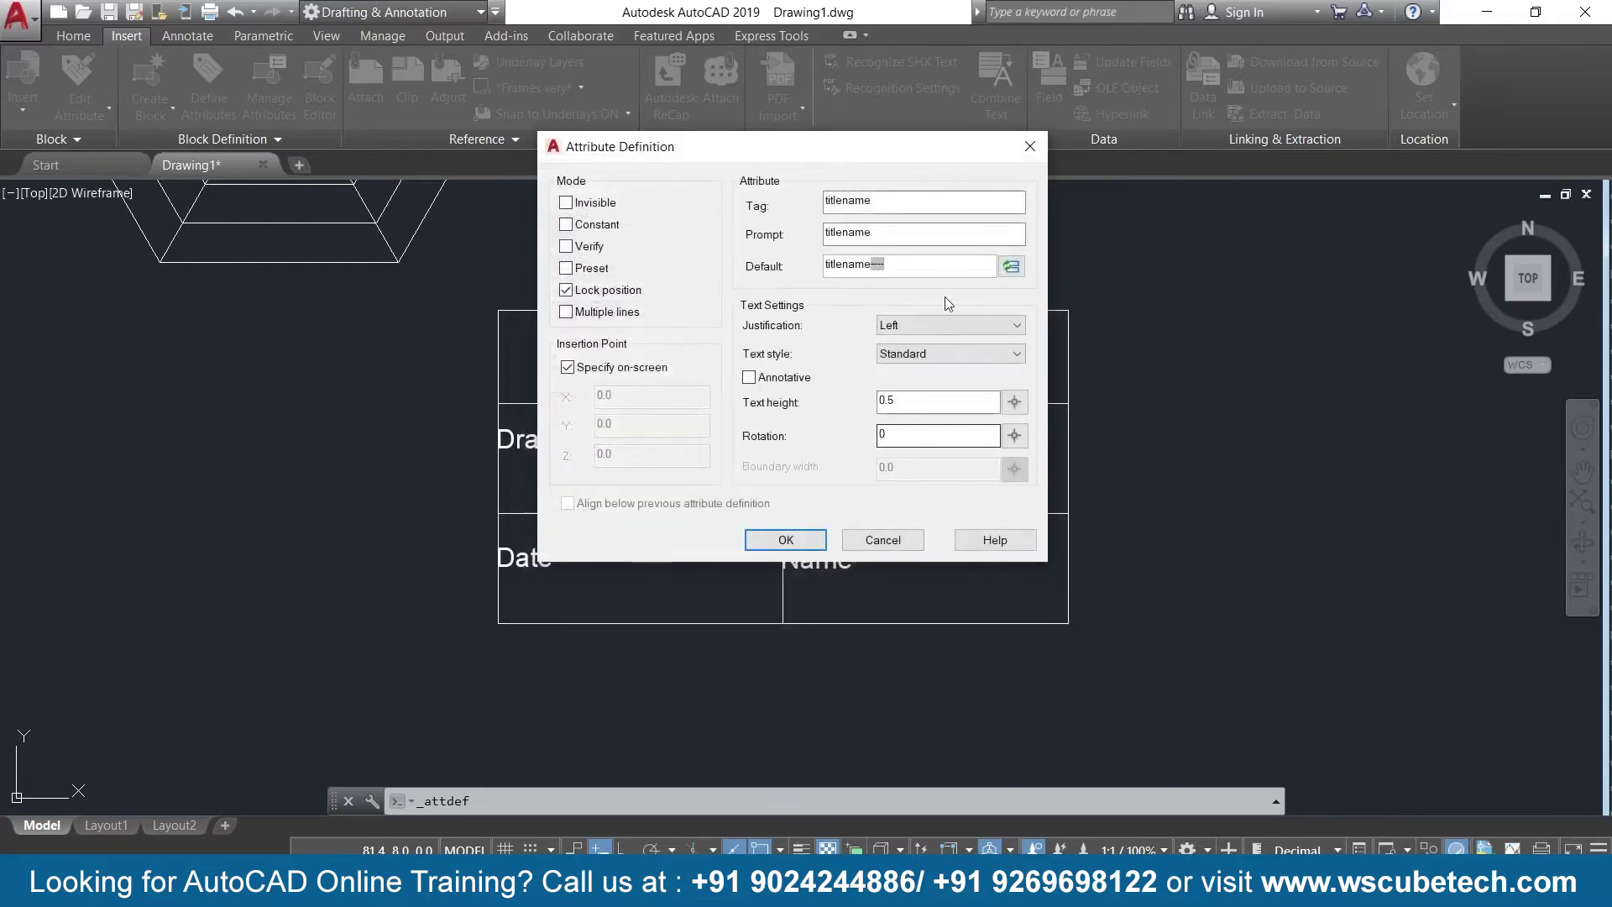
pyautogui.click(1011, 267)
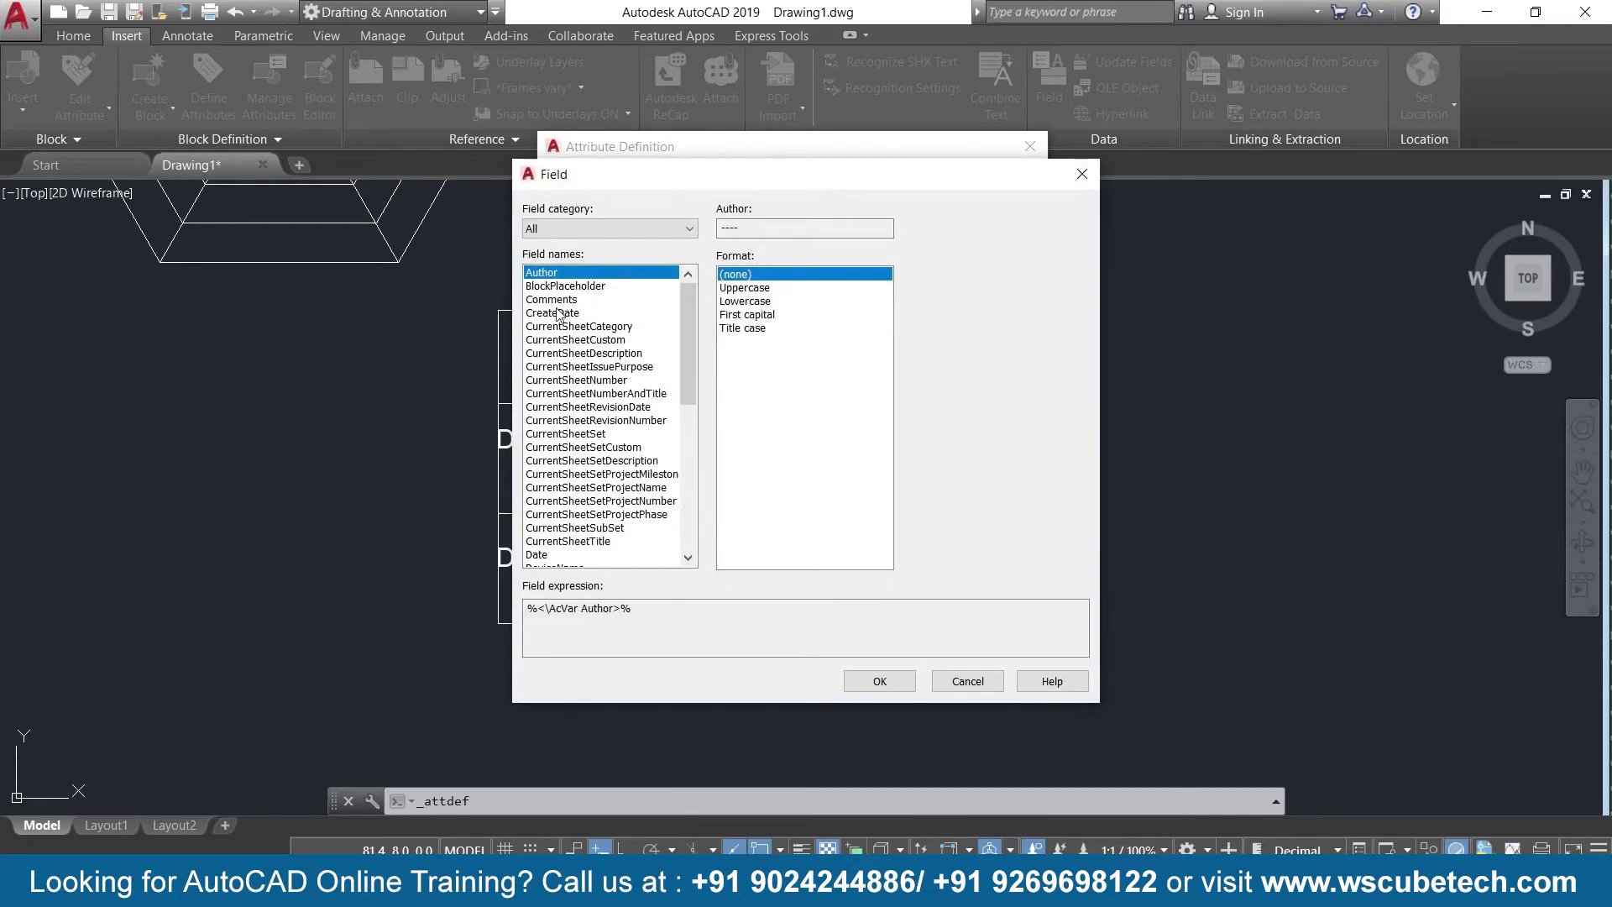
# Close the Field dialog and delete the inserted field so the default reads titlename
pyautogui.click(611, 225)
pyautogui.click(611, 225)
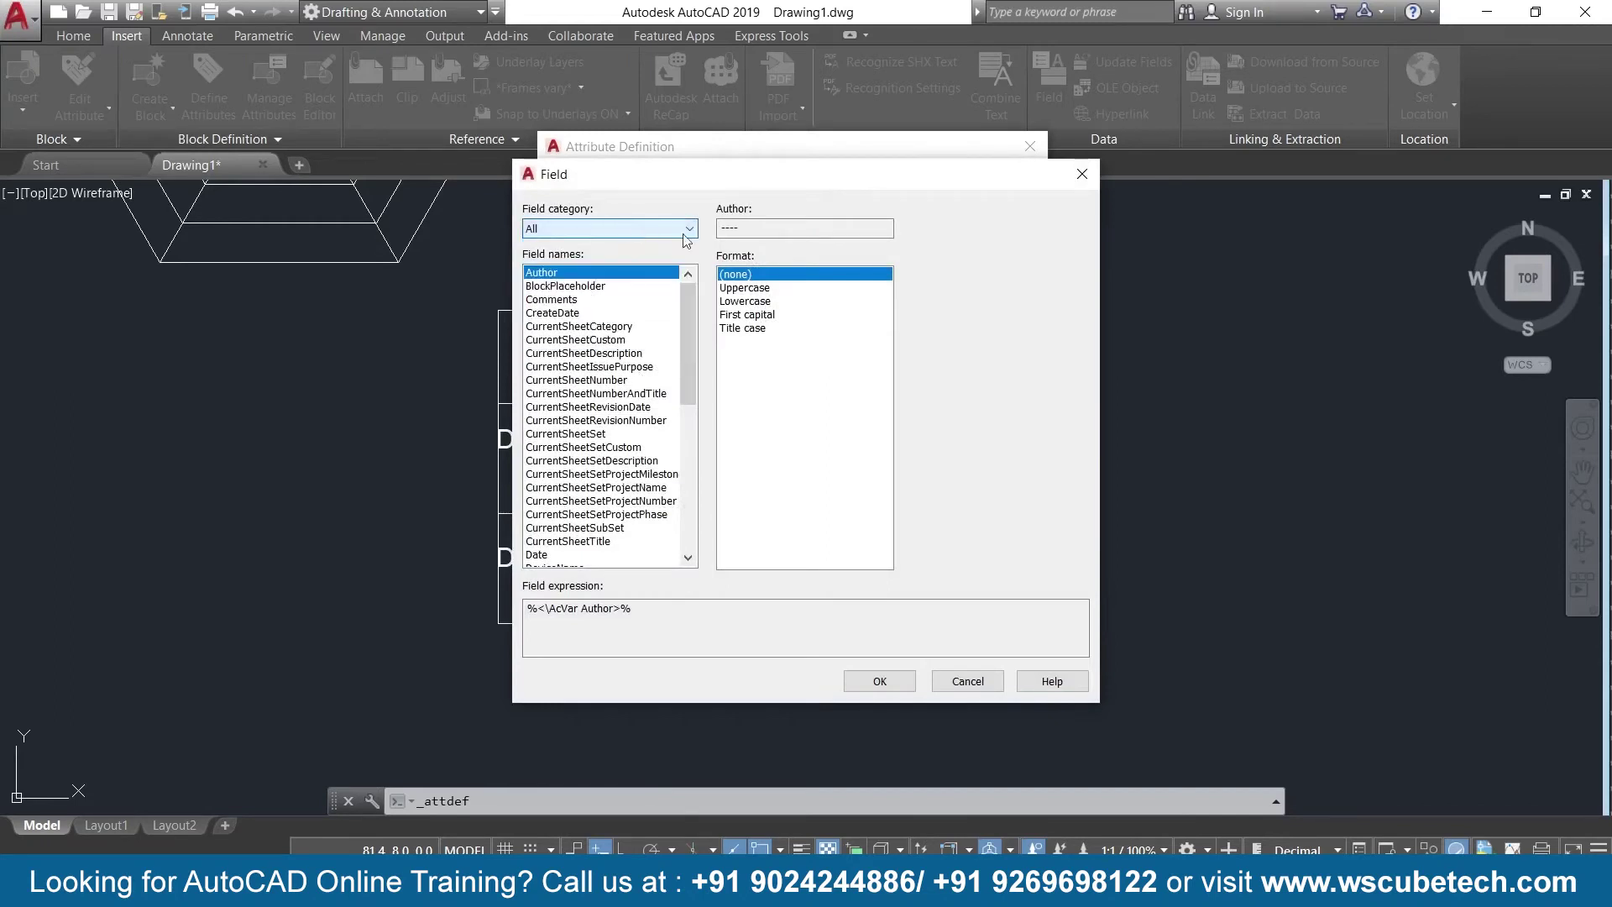
pyautogui.click(878, 680)
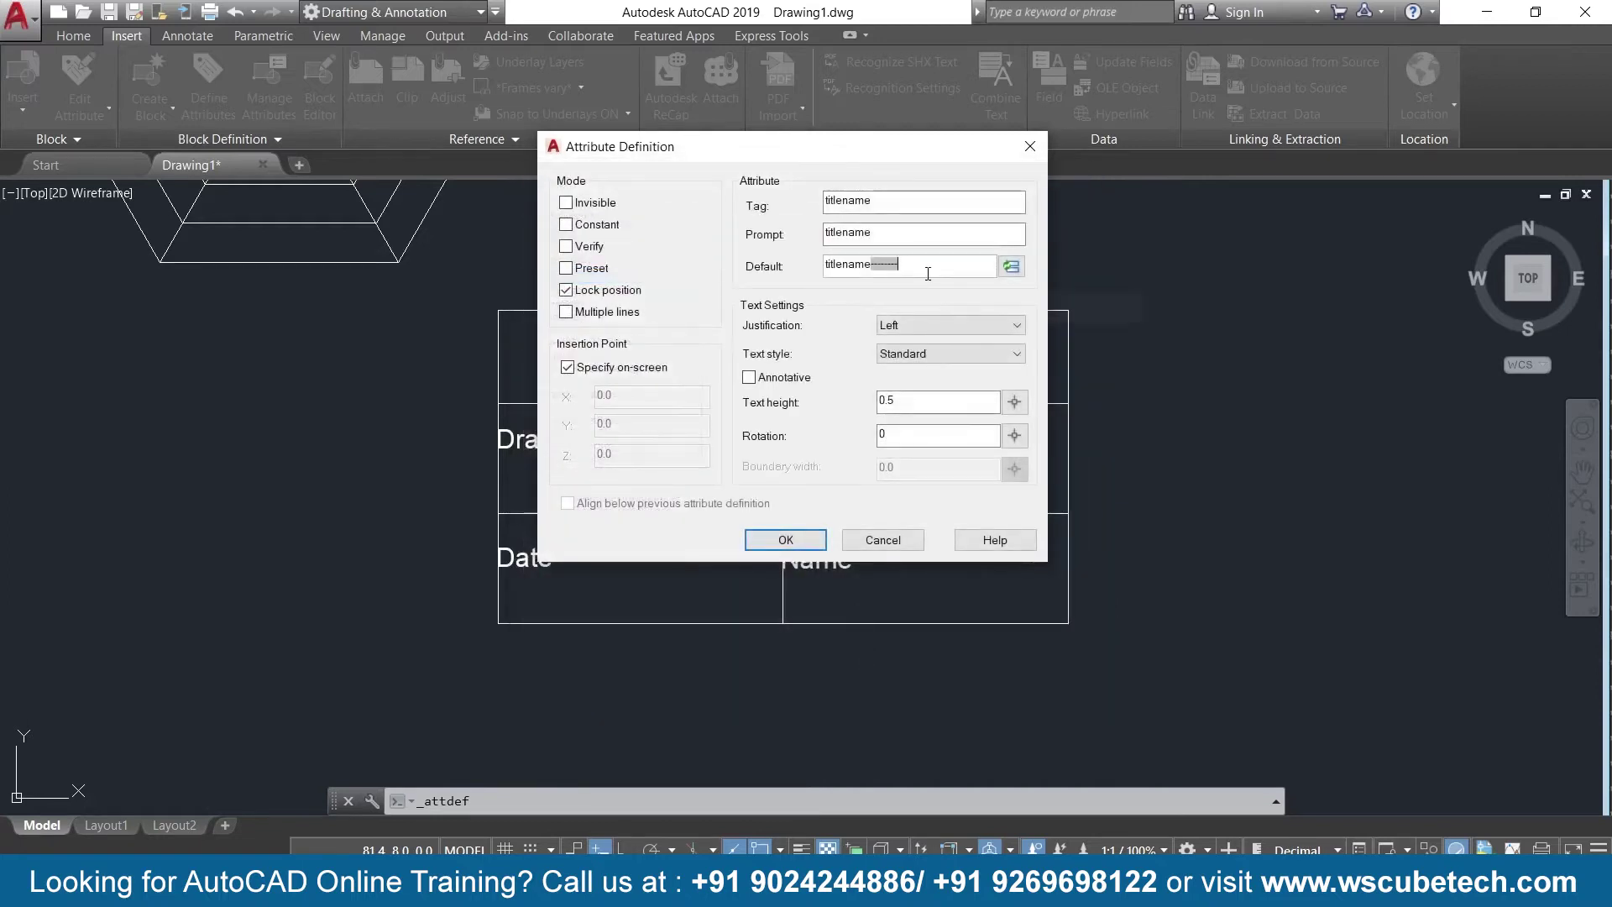
pyautogui.press('BackSpace')
pyautogui.press('BackSpace')
# Keep Left justification and the Standard text style, then accept the attribute definition
pyautogui.click(978, 325)
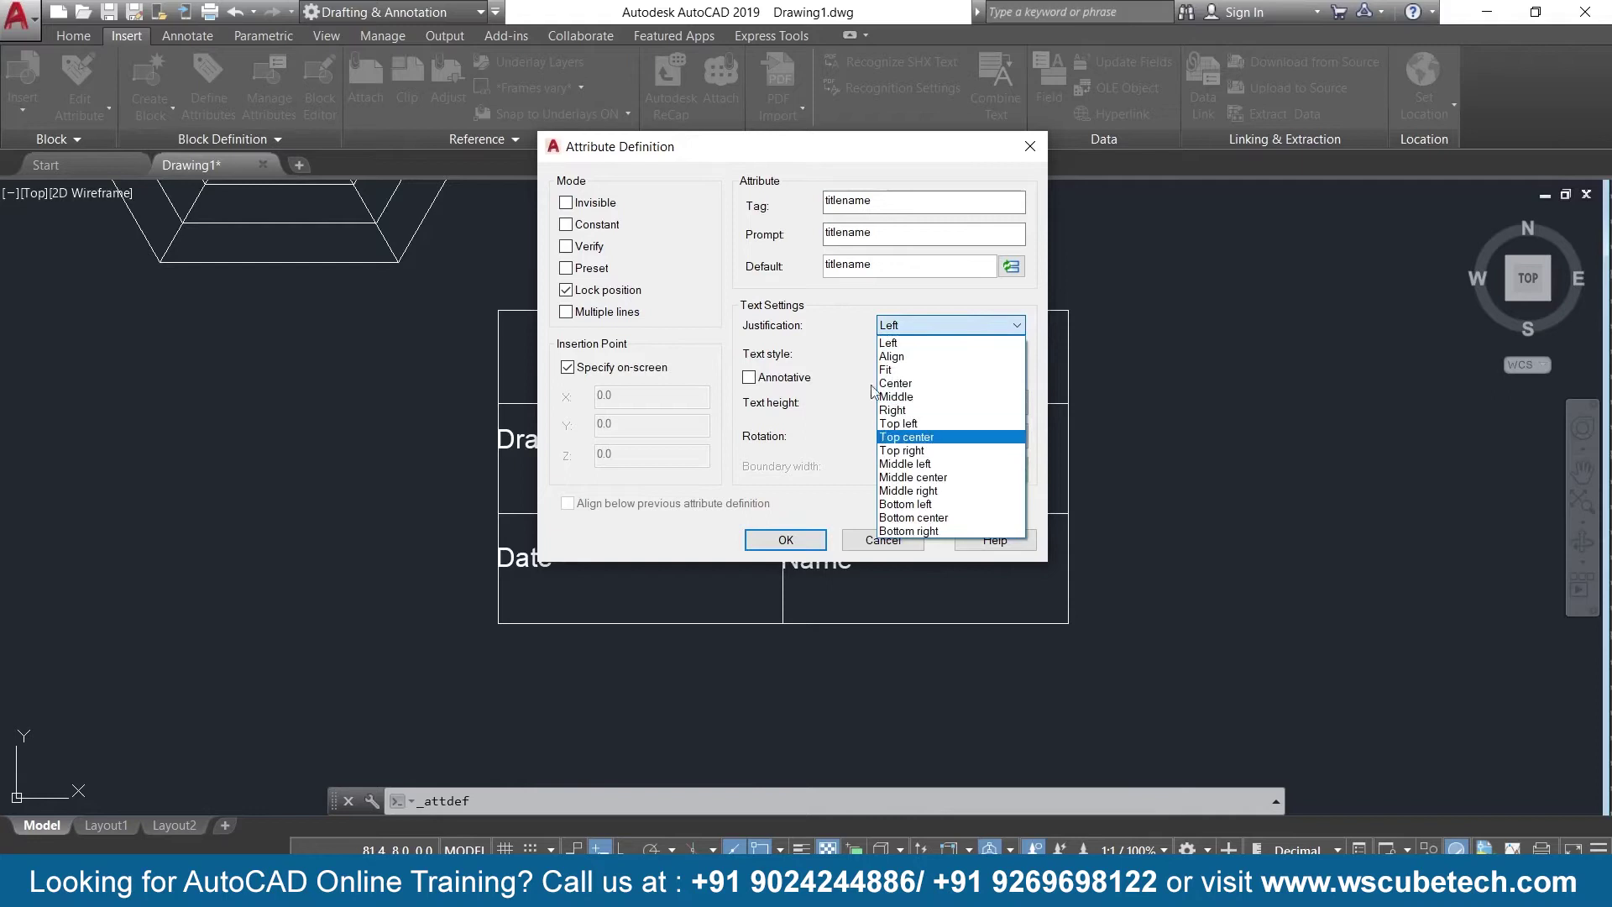
pyautogui.click(830, 295)
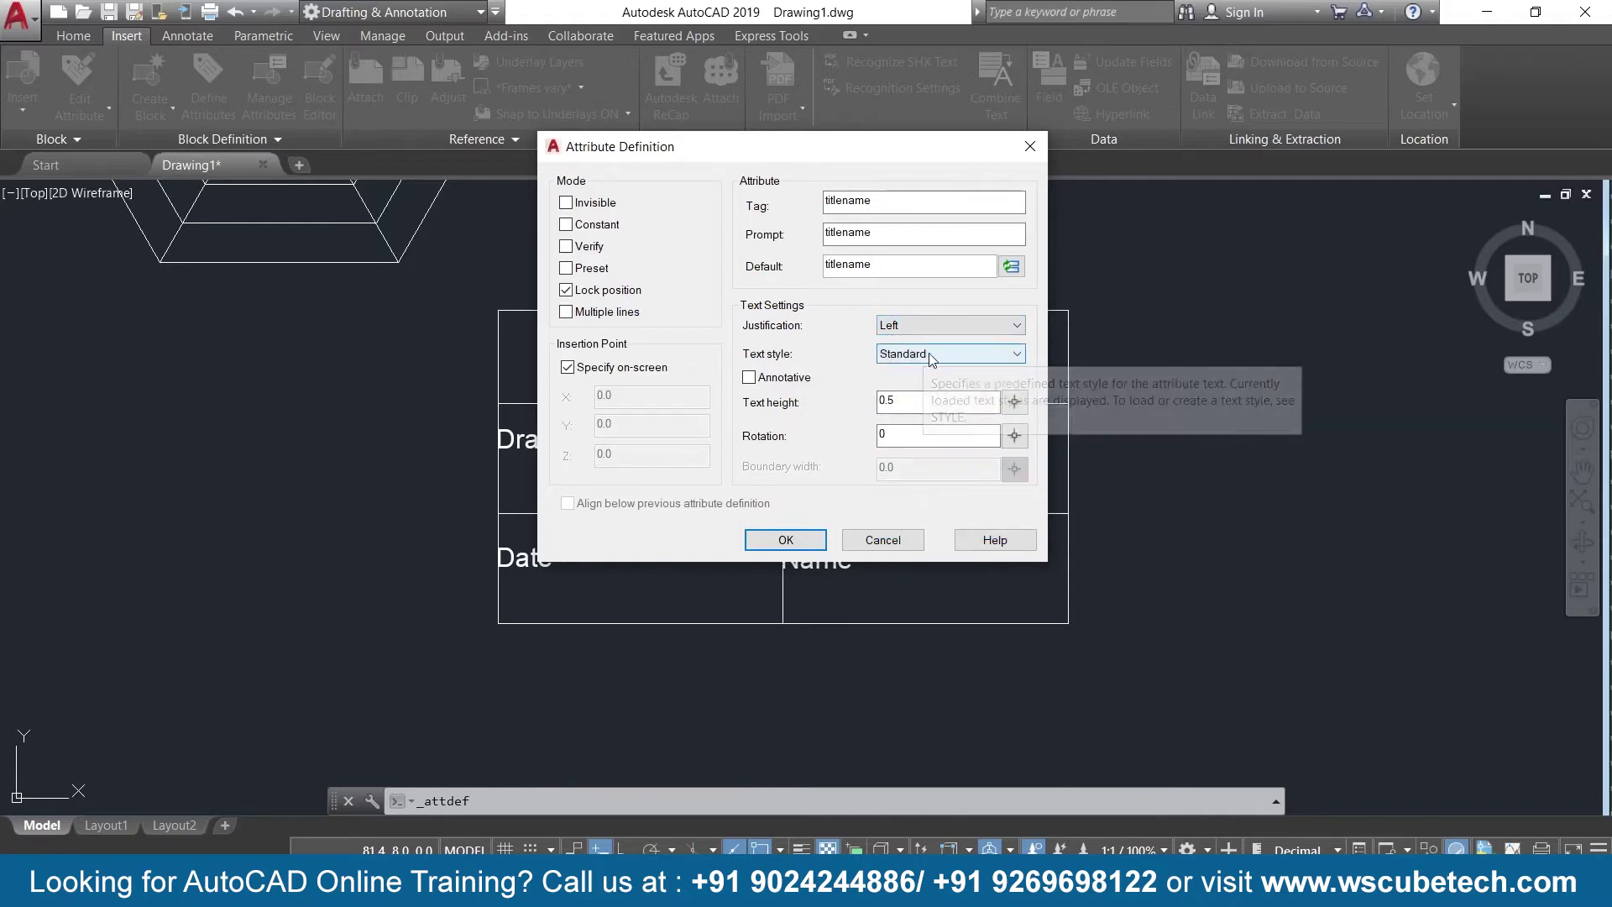
pyautogui.click(979, 356)
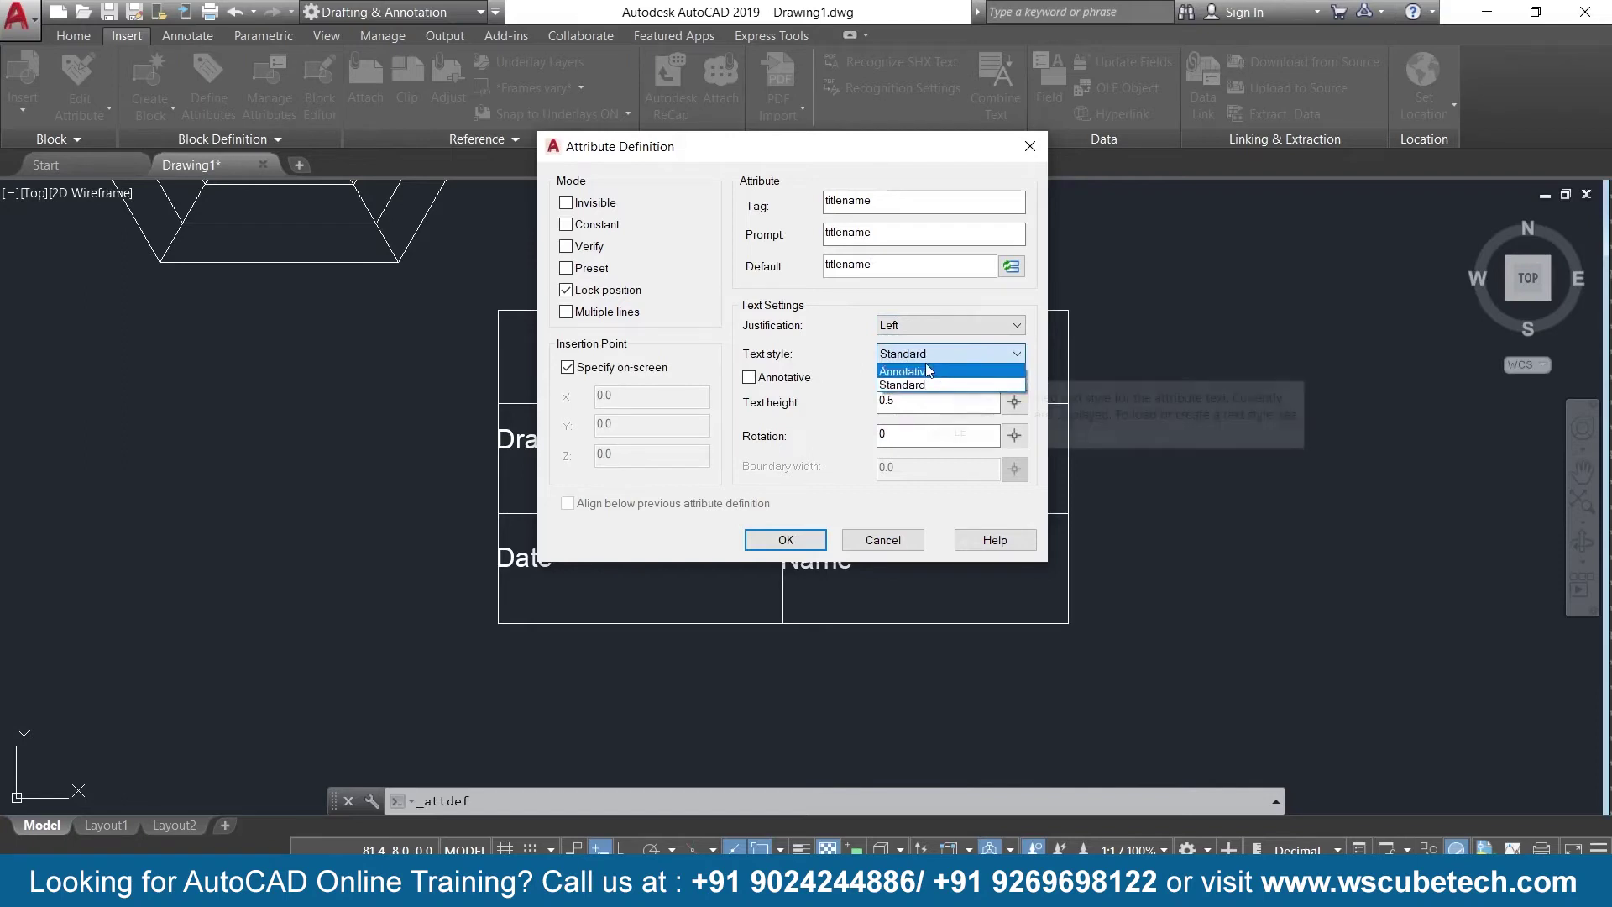
pyautogui.click(818, 353)
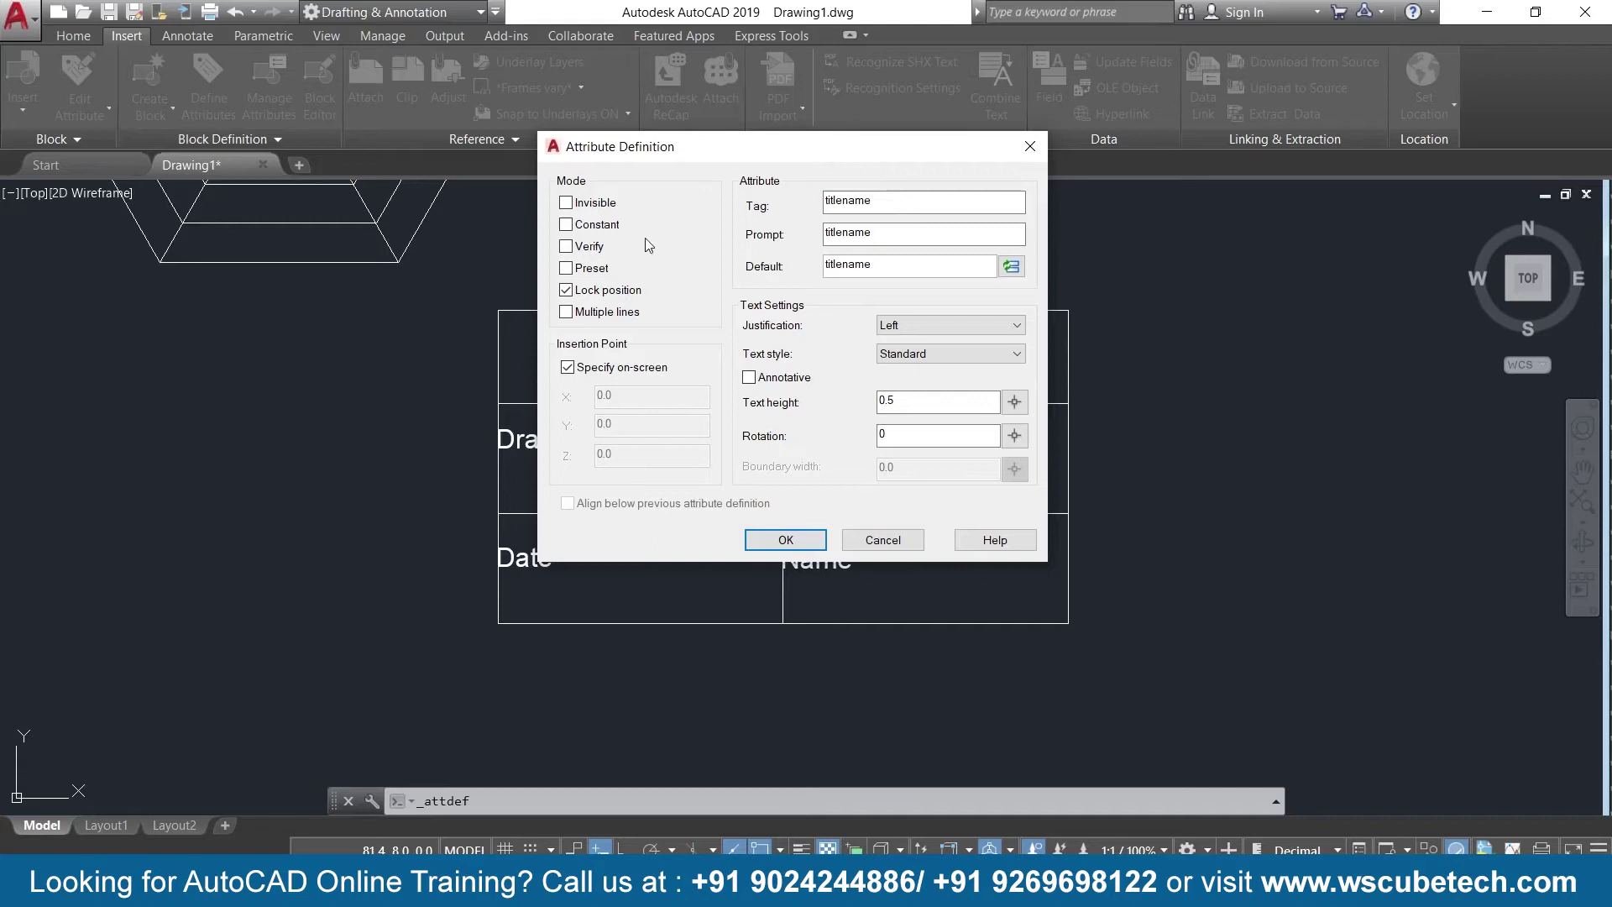
pyautogui.click(790, 540)
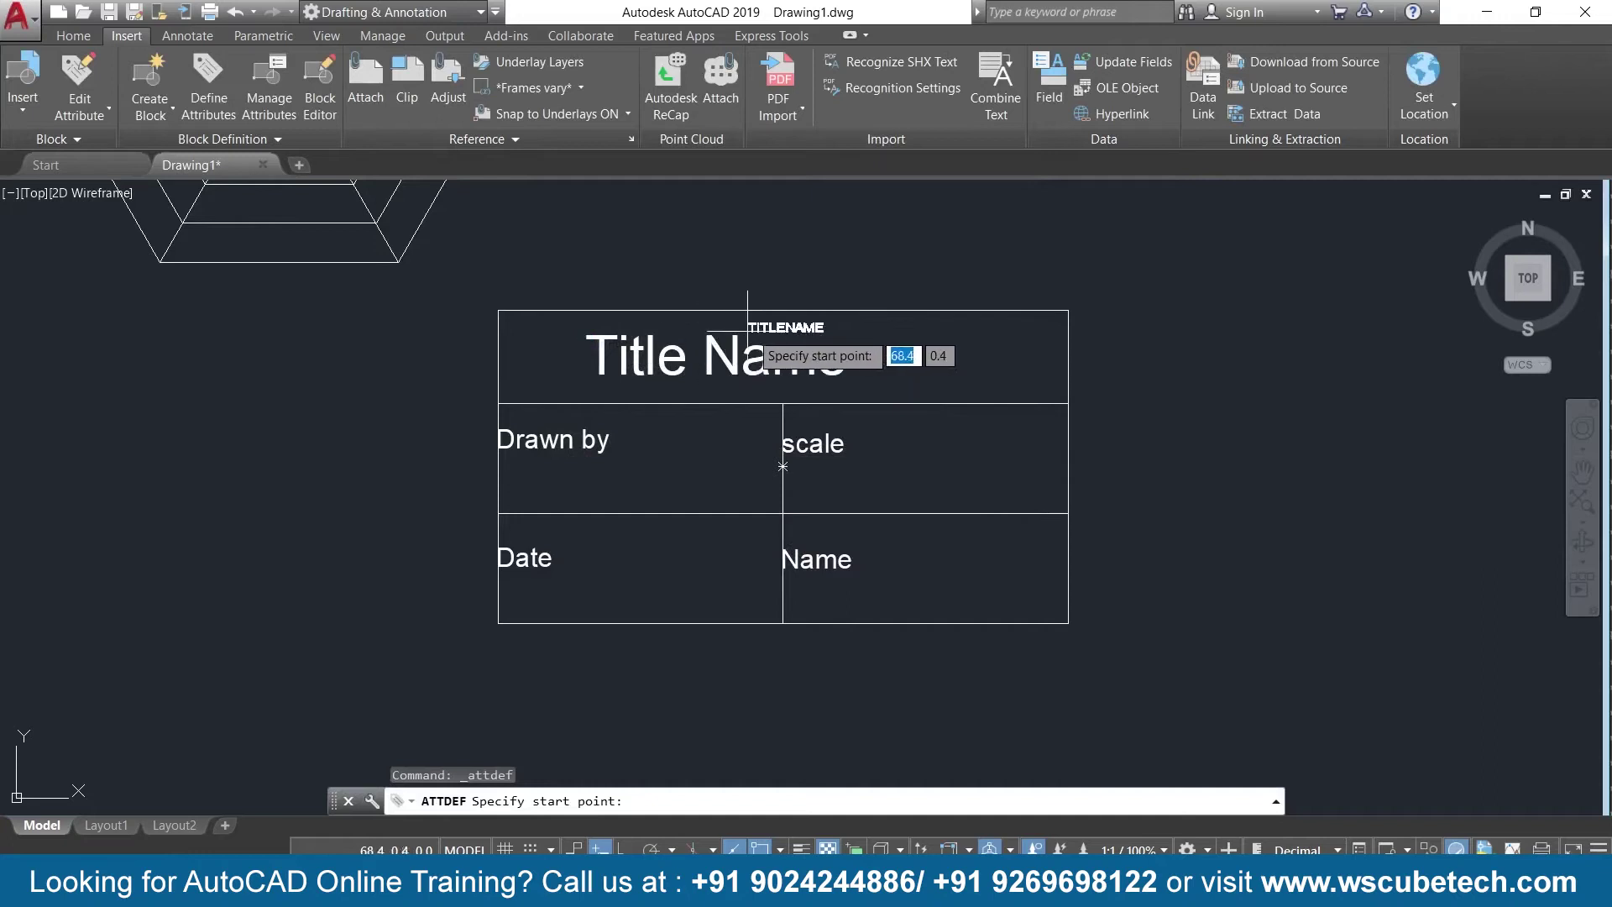
# Place the TITLENAME attribute beside the Title Name heading and check its definition
pyautogui.click(865, 369)
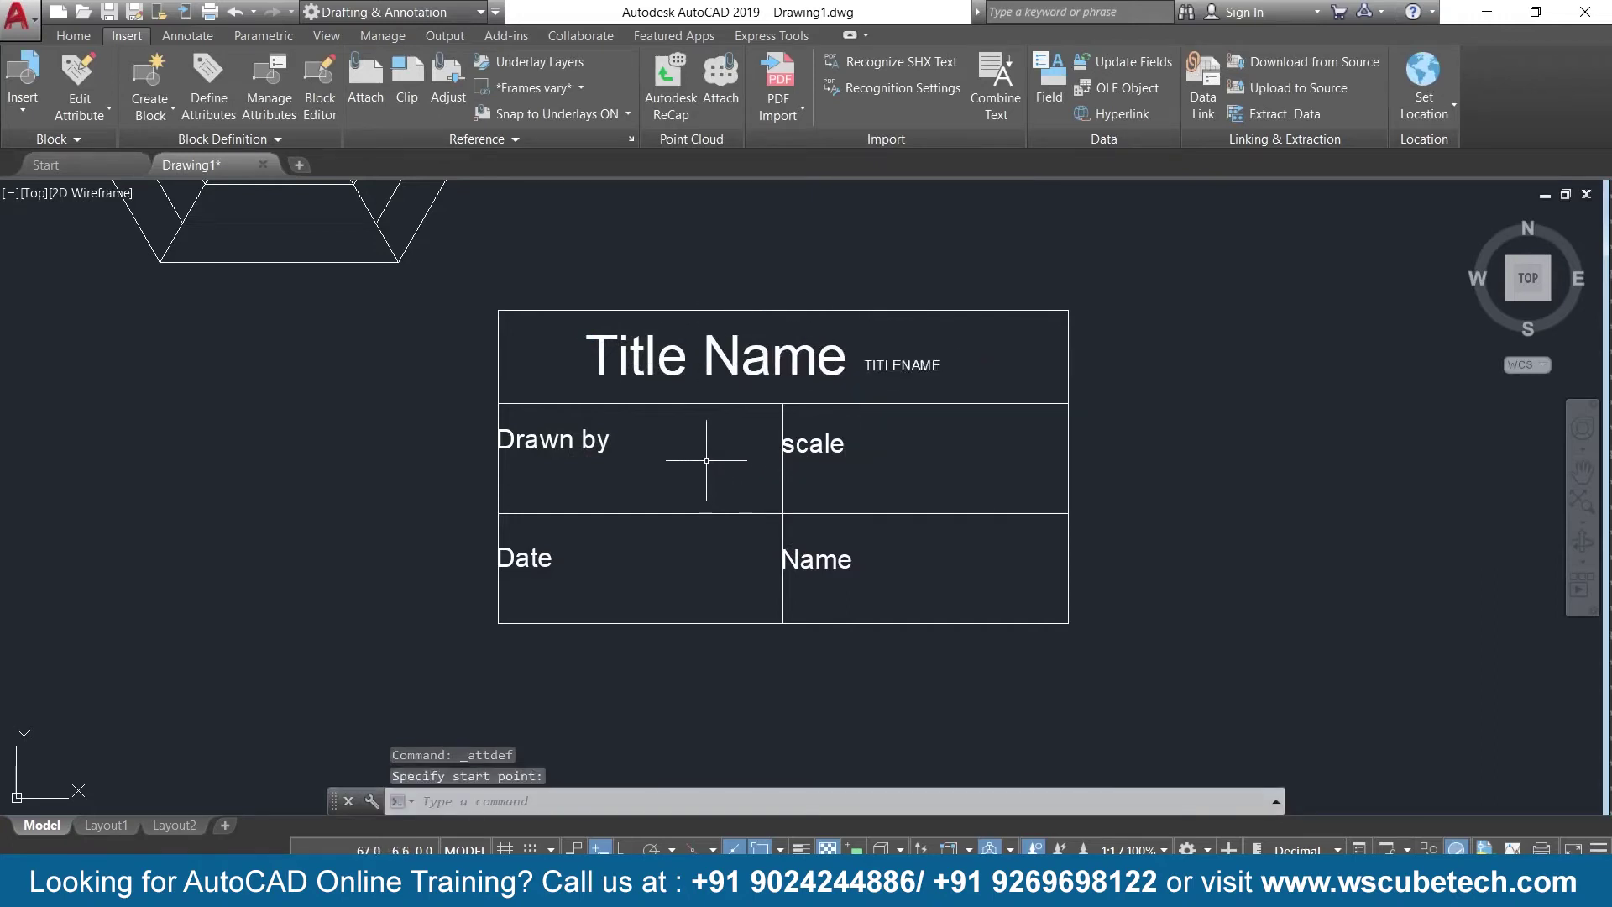
pyautogui.click(886, 365)
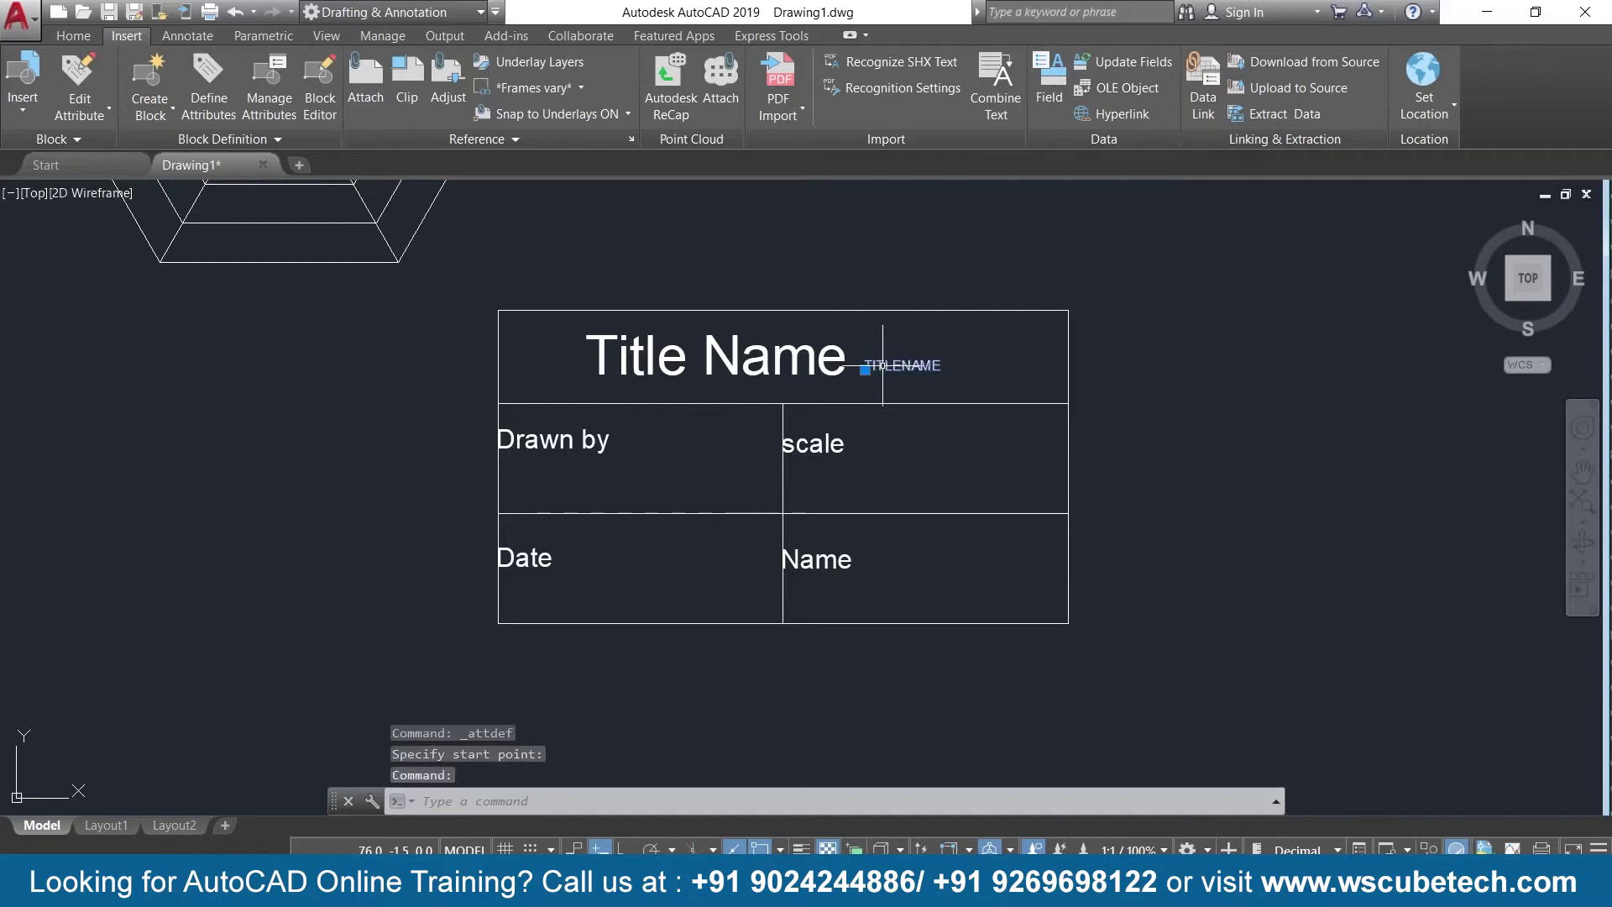
pyautogui.doubleClick(882, 366)
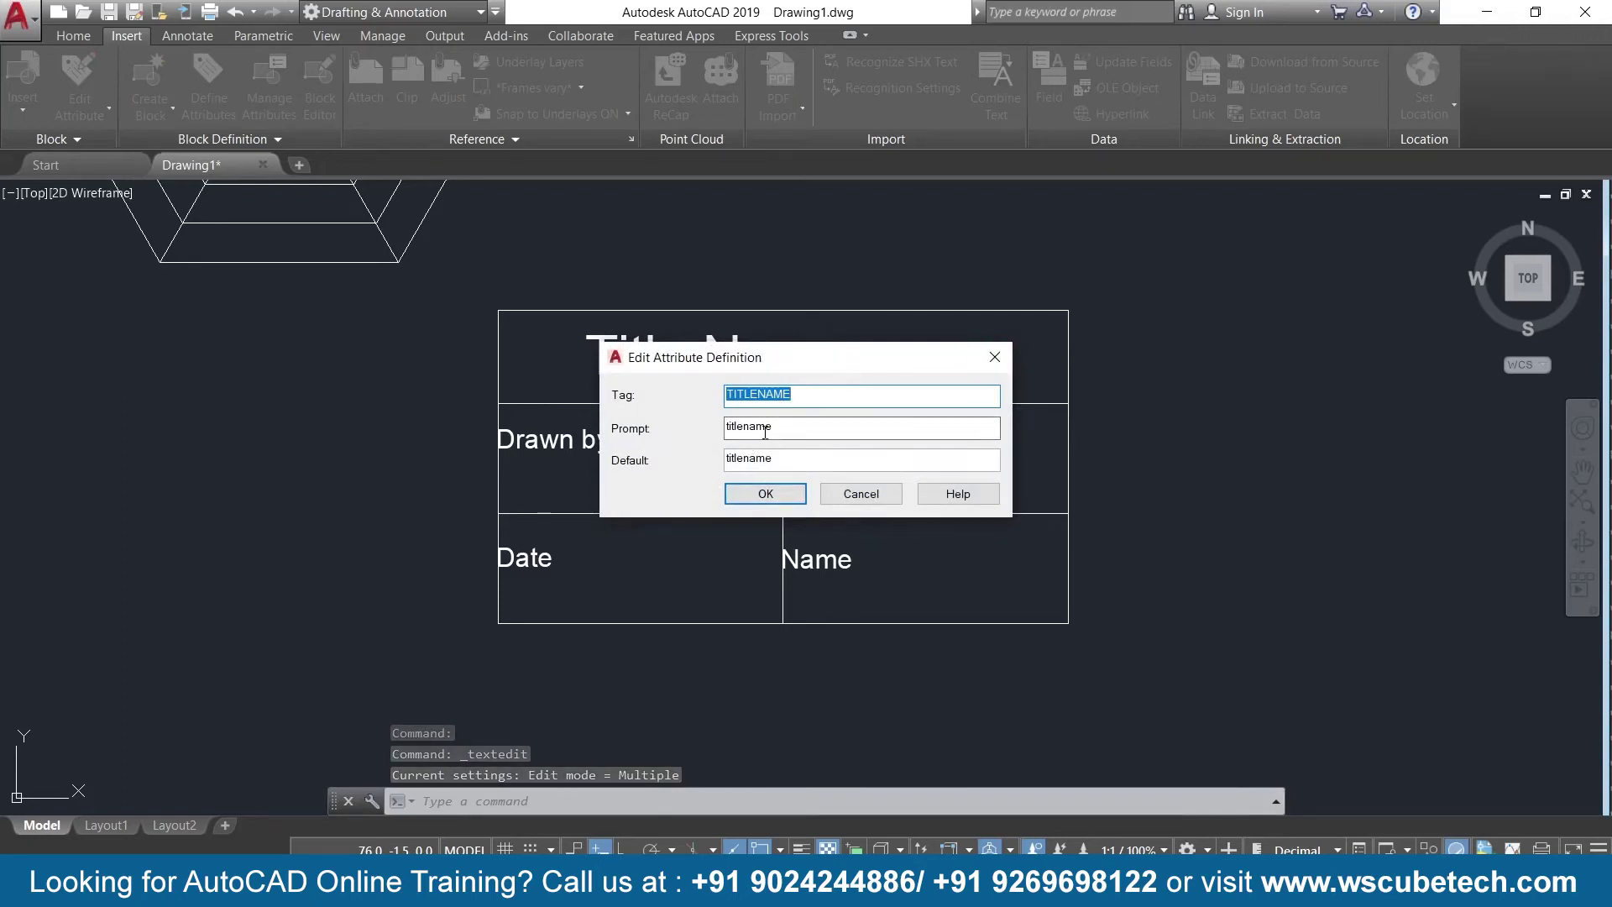
pyautogui.click(995, 357)
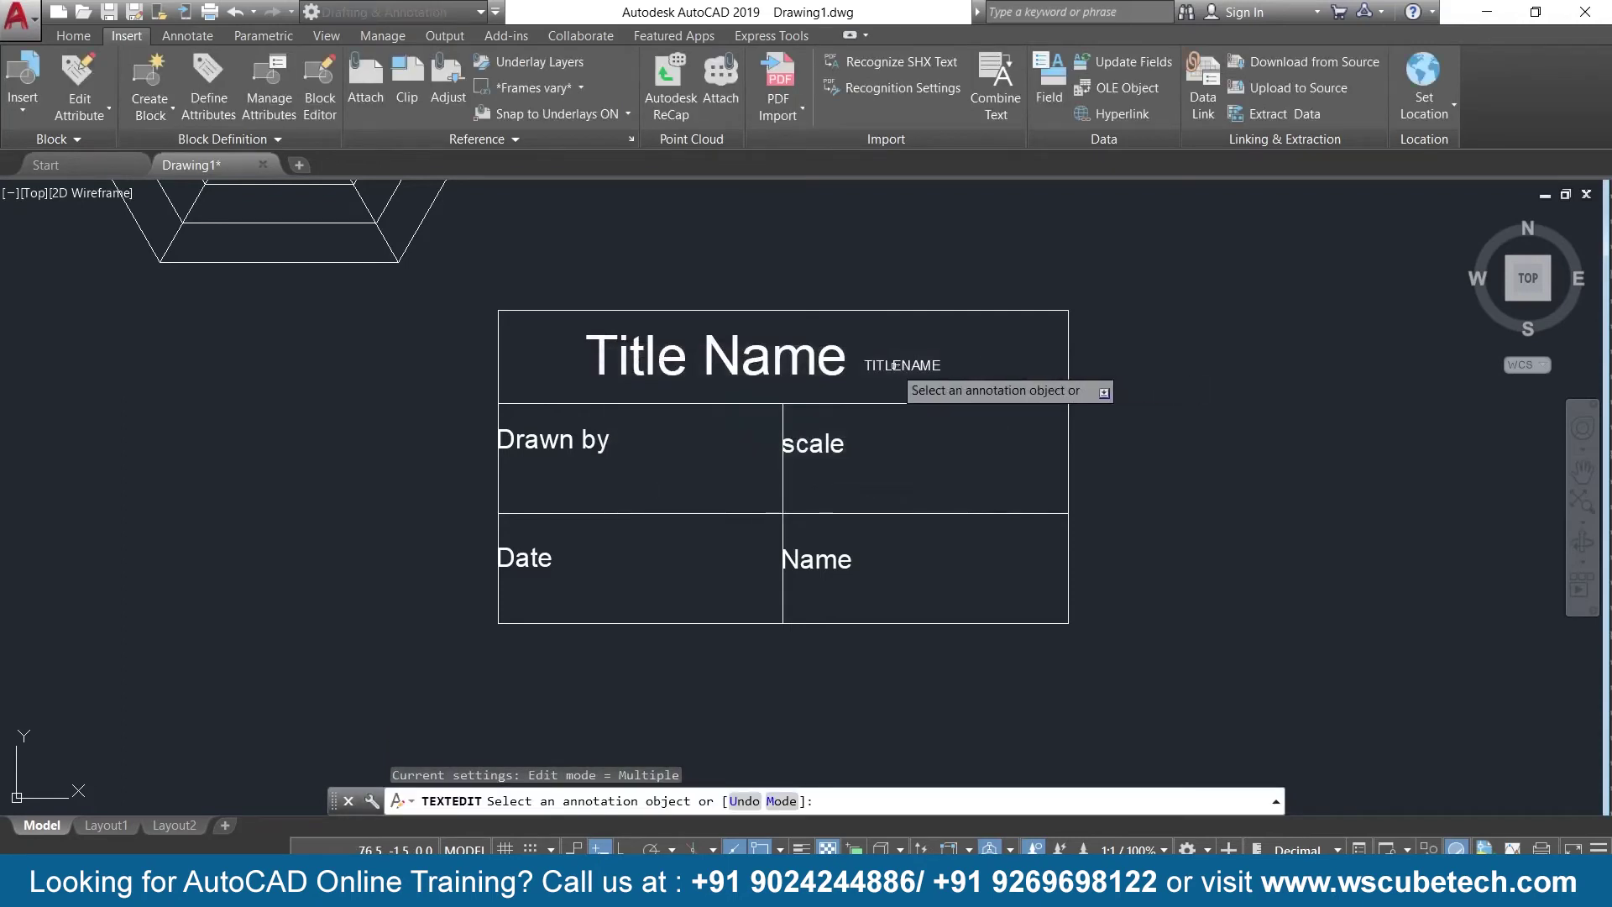
pyautogui.click(891, 366)
pyautogui.click(993, 356)
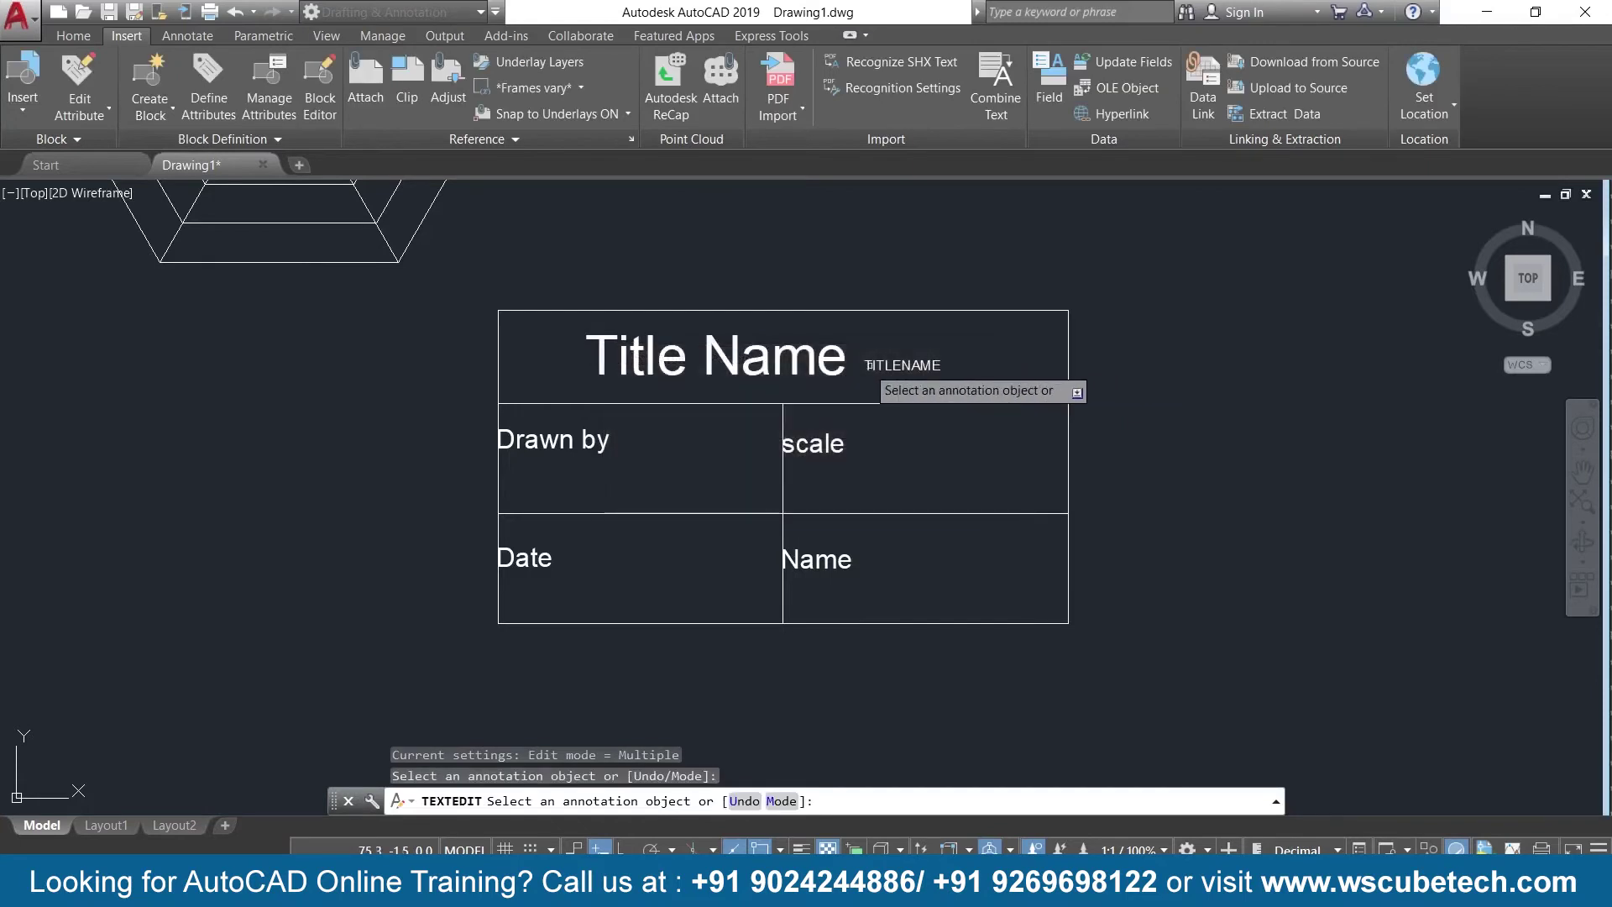
pyautogui.press('Escape')
# Copy the TITLENAME attribute to the clipboard, then delete it from the title block
pyautogui.click(877, 366)
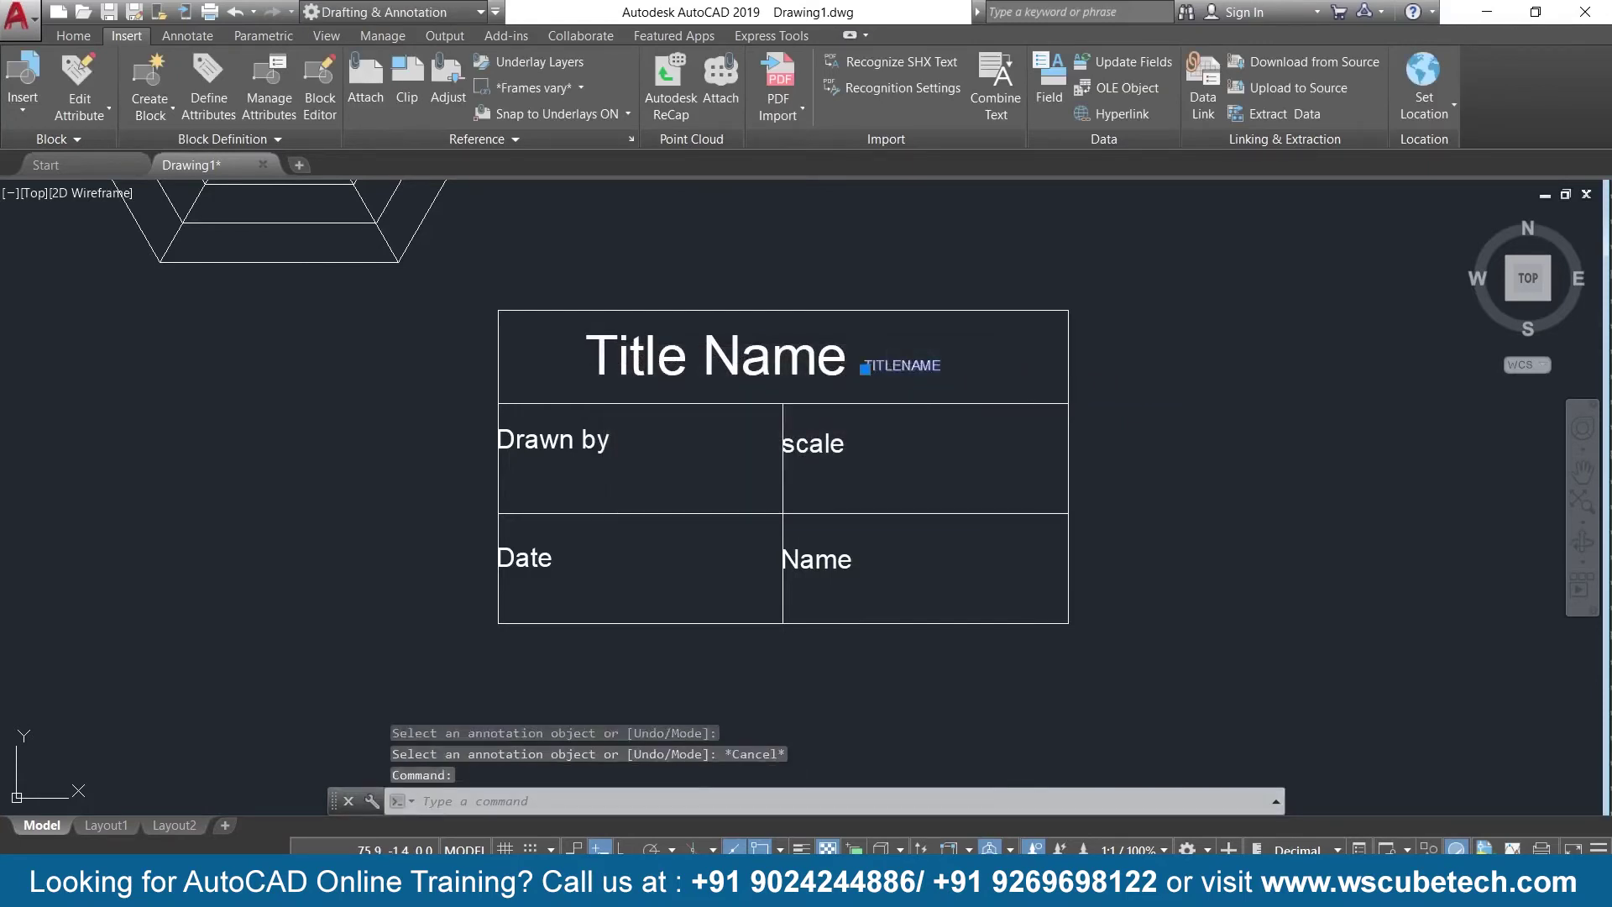
pyautogui.hotkey('ctrl', 'c')
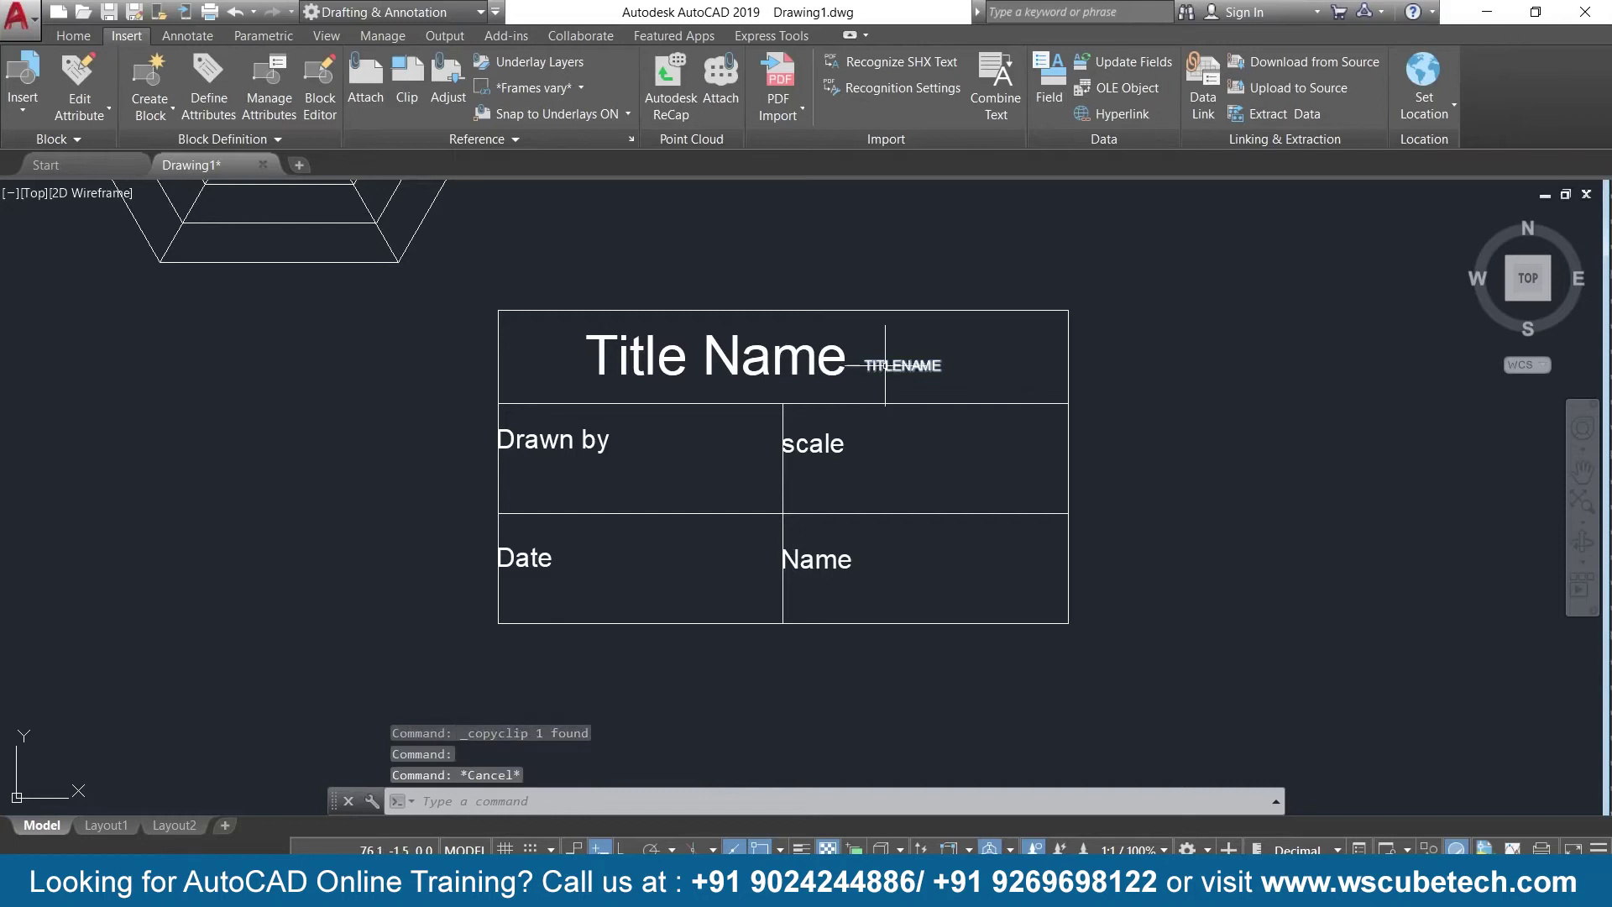
pyautogui.press('Escape')
pyautogui.click(885, 365)
pyautogui.press('Delete')
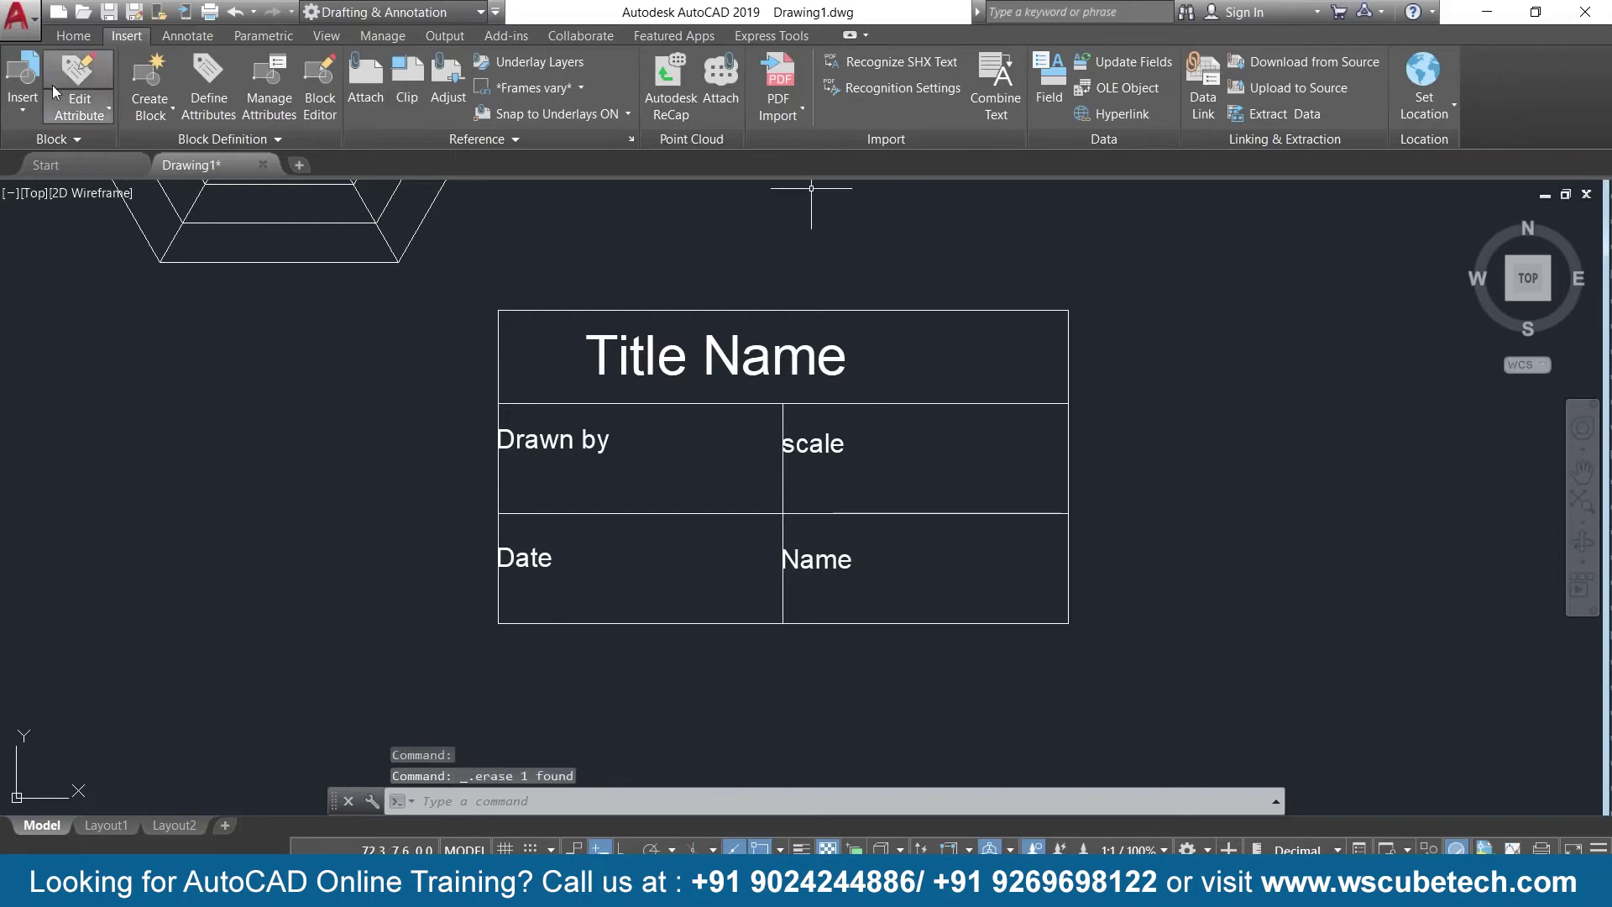
# Define an attribute with tag, prompt and default all titlename at text height 2
pyautogui.click(204, 88)
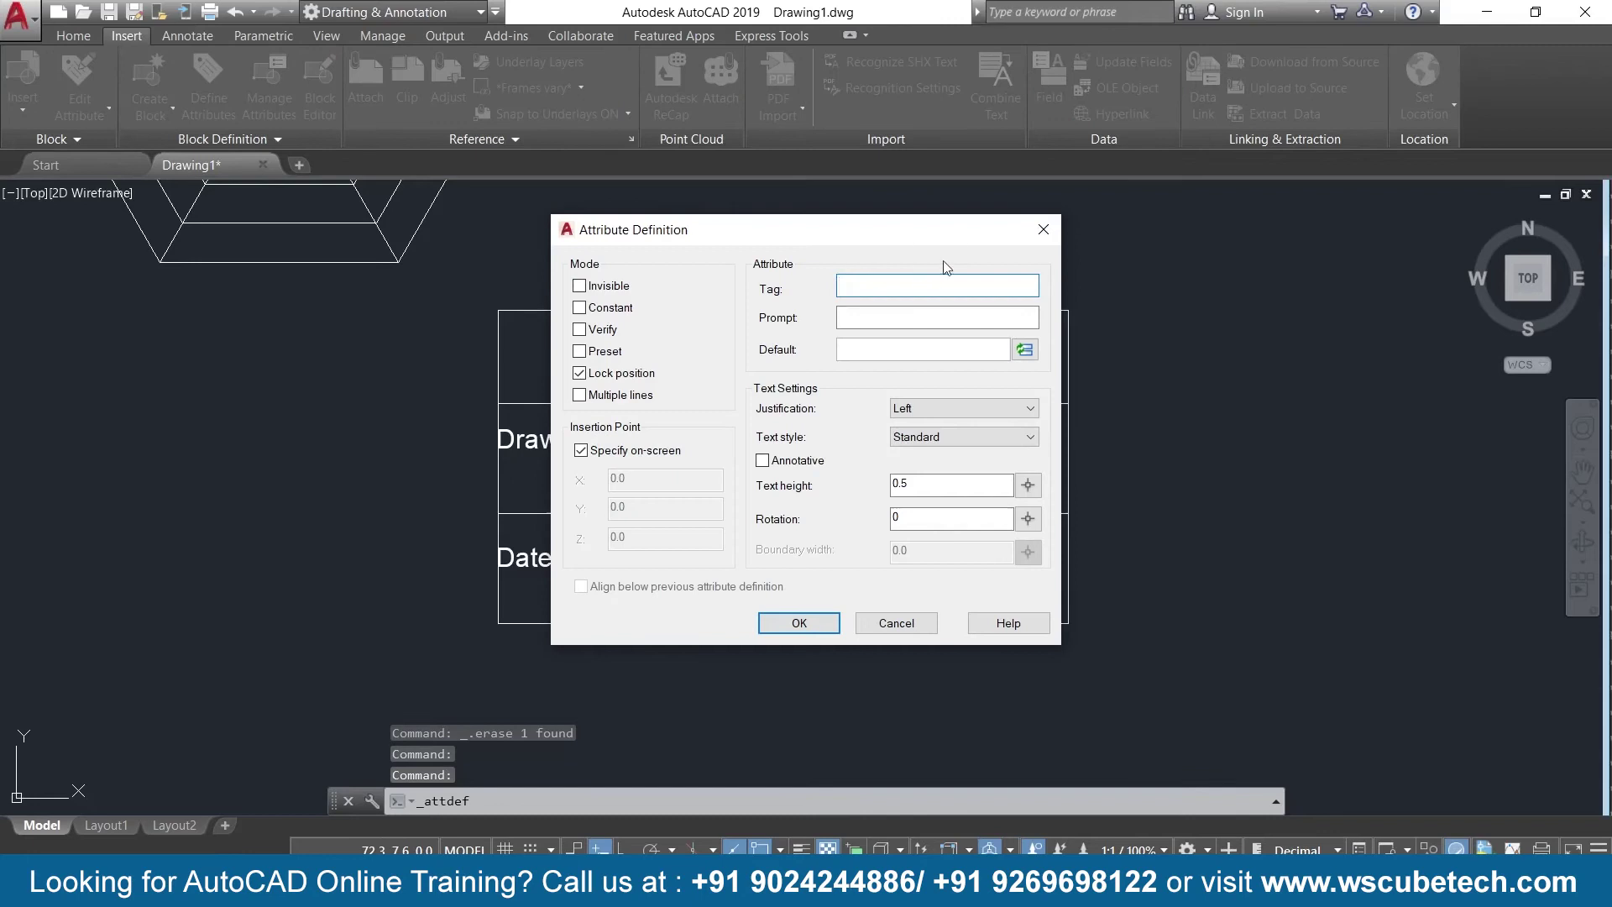
pyautogui.moveTo(860, 228); pyautogui.dragTo(883, 236)
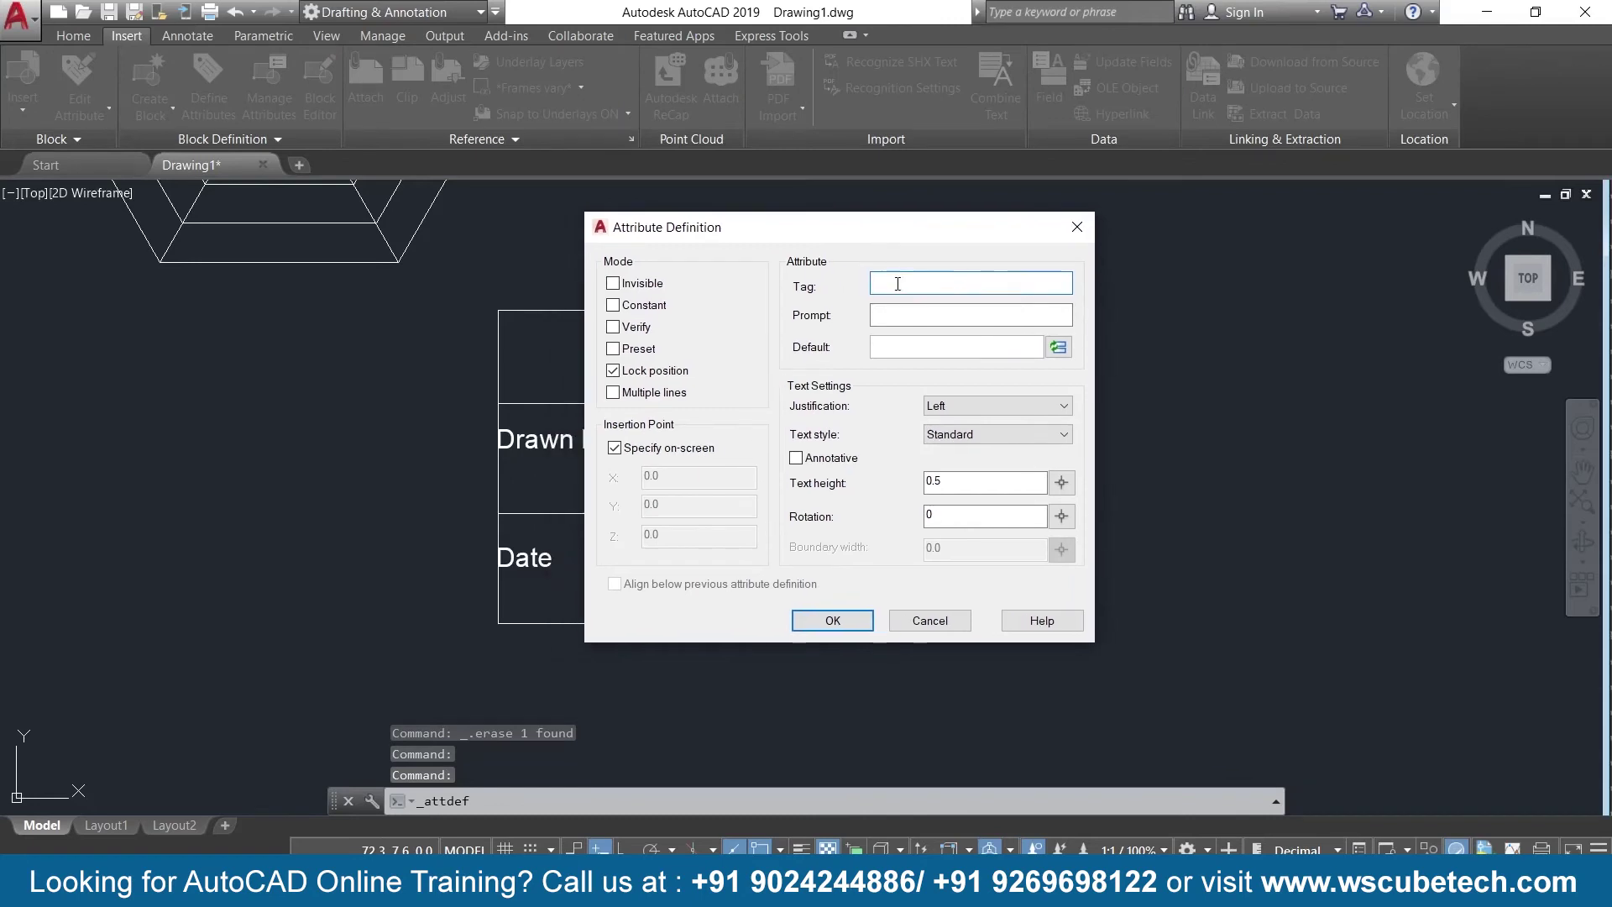
pyautogui.write('titlename')
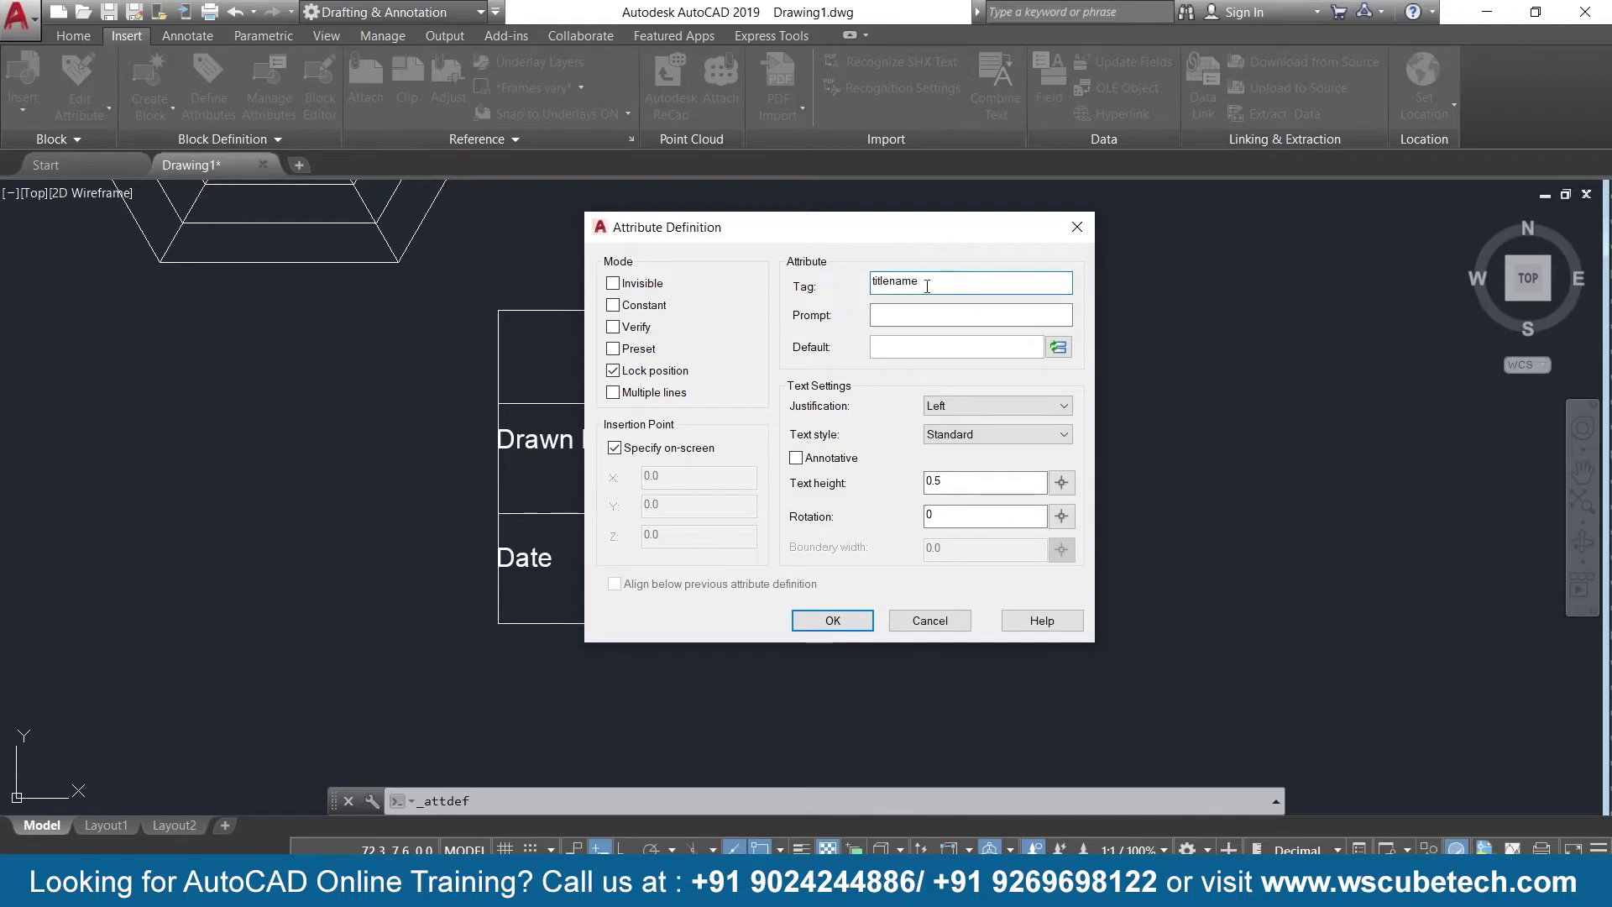
pyautogui.moveTo(927, 285); pyautogui.dragTo(842, 300)
pyautogui.click(889, 318)
pyautogui.click(954, 483)
pyautogui.write('2')
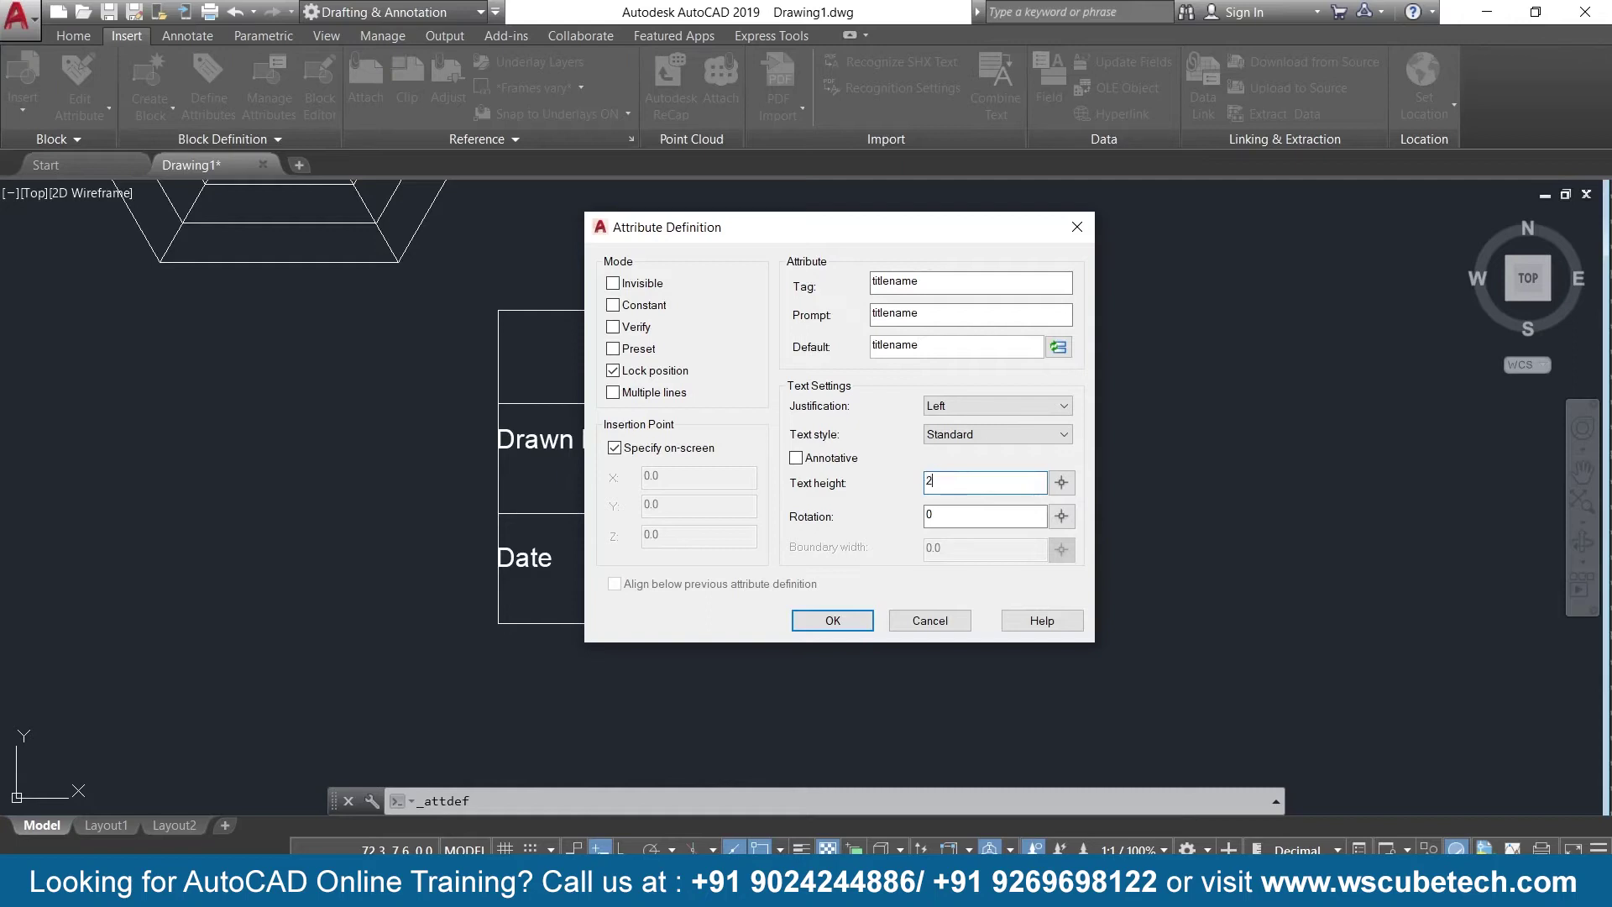
pyautogui.click(833, 620)
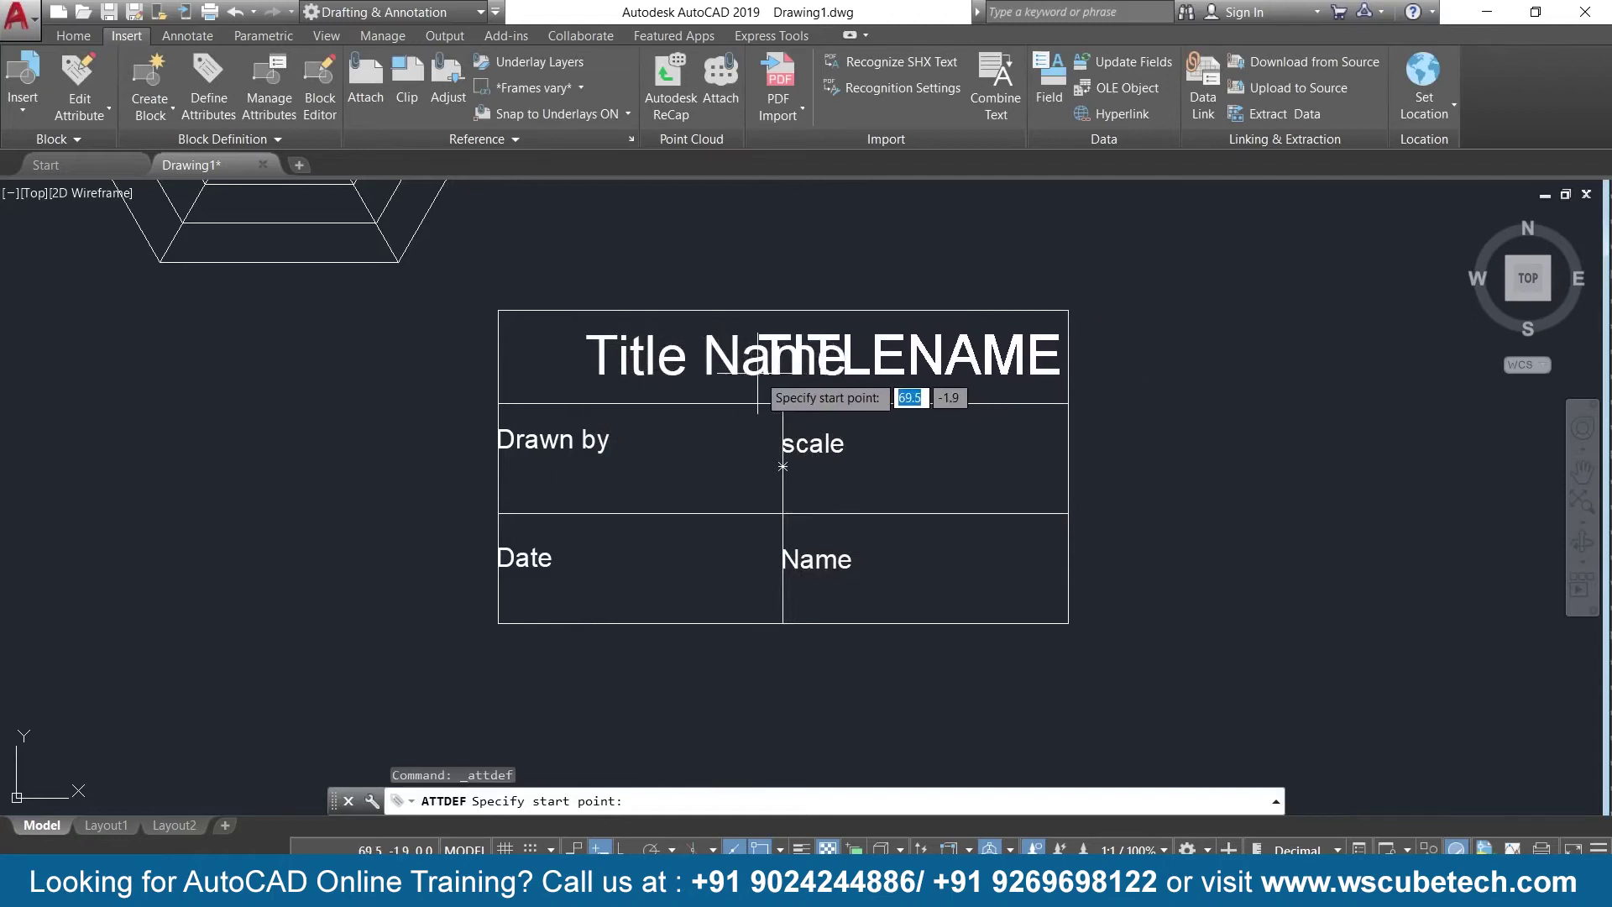
# Place TITLENAME in the top cell and move the Title Name label to the table's top-left corner
pyautogui.click(757, 374)
pyautogui.click(636, 360)
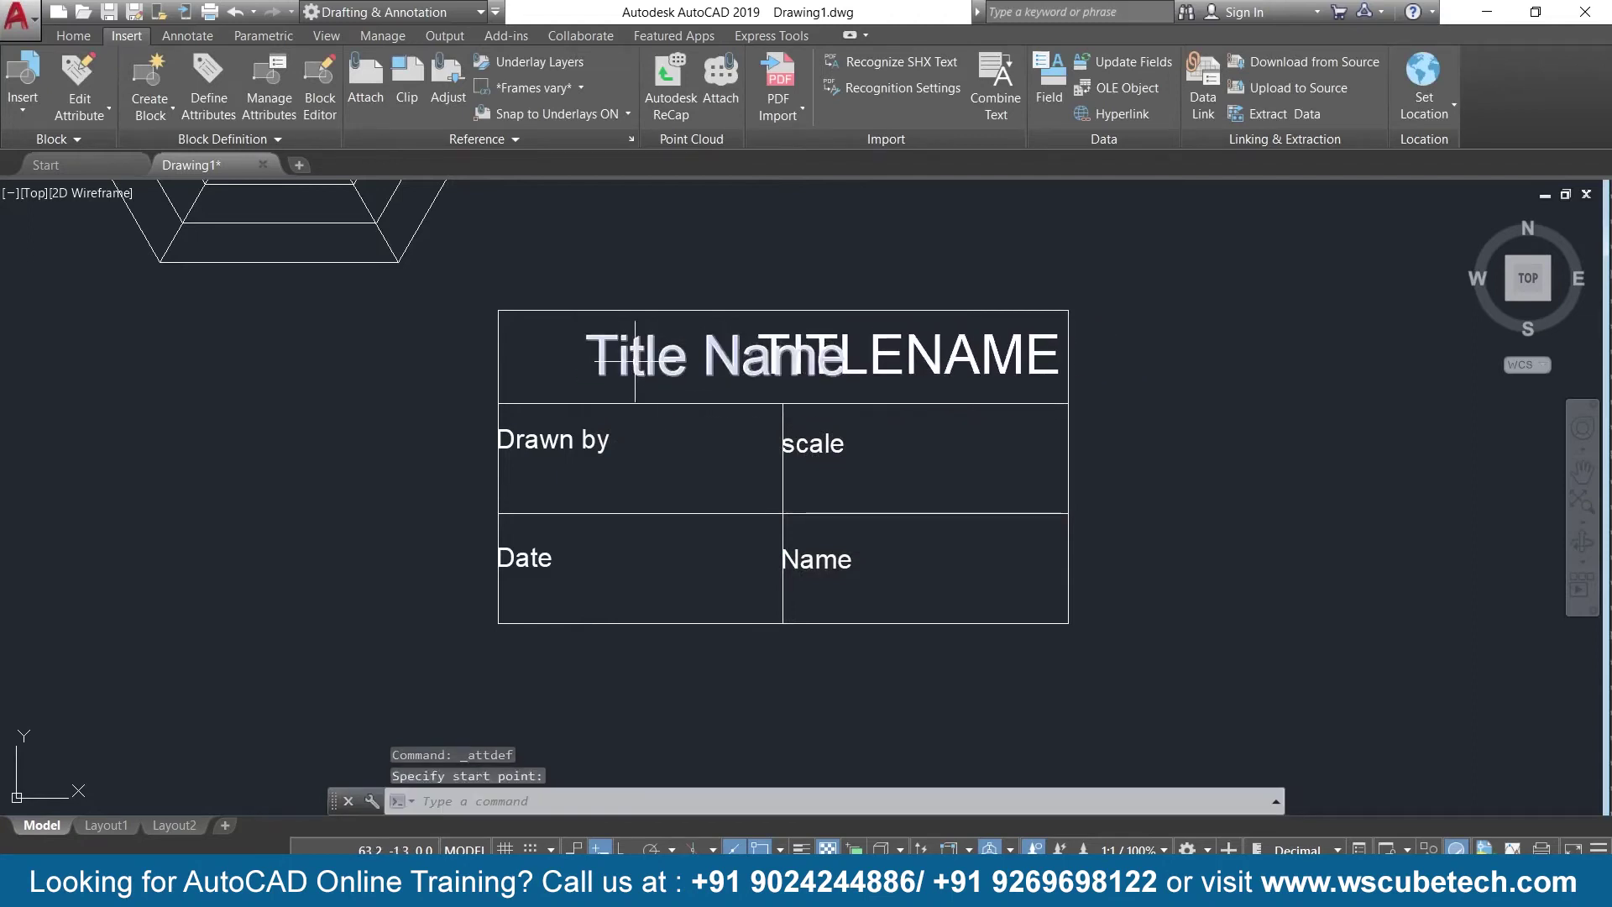
pyautogui.click(586, 335)
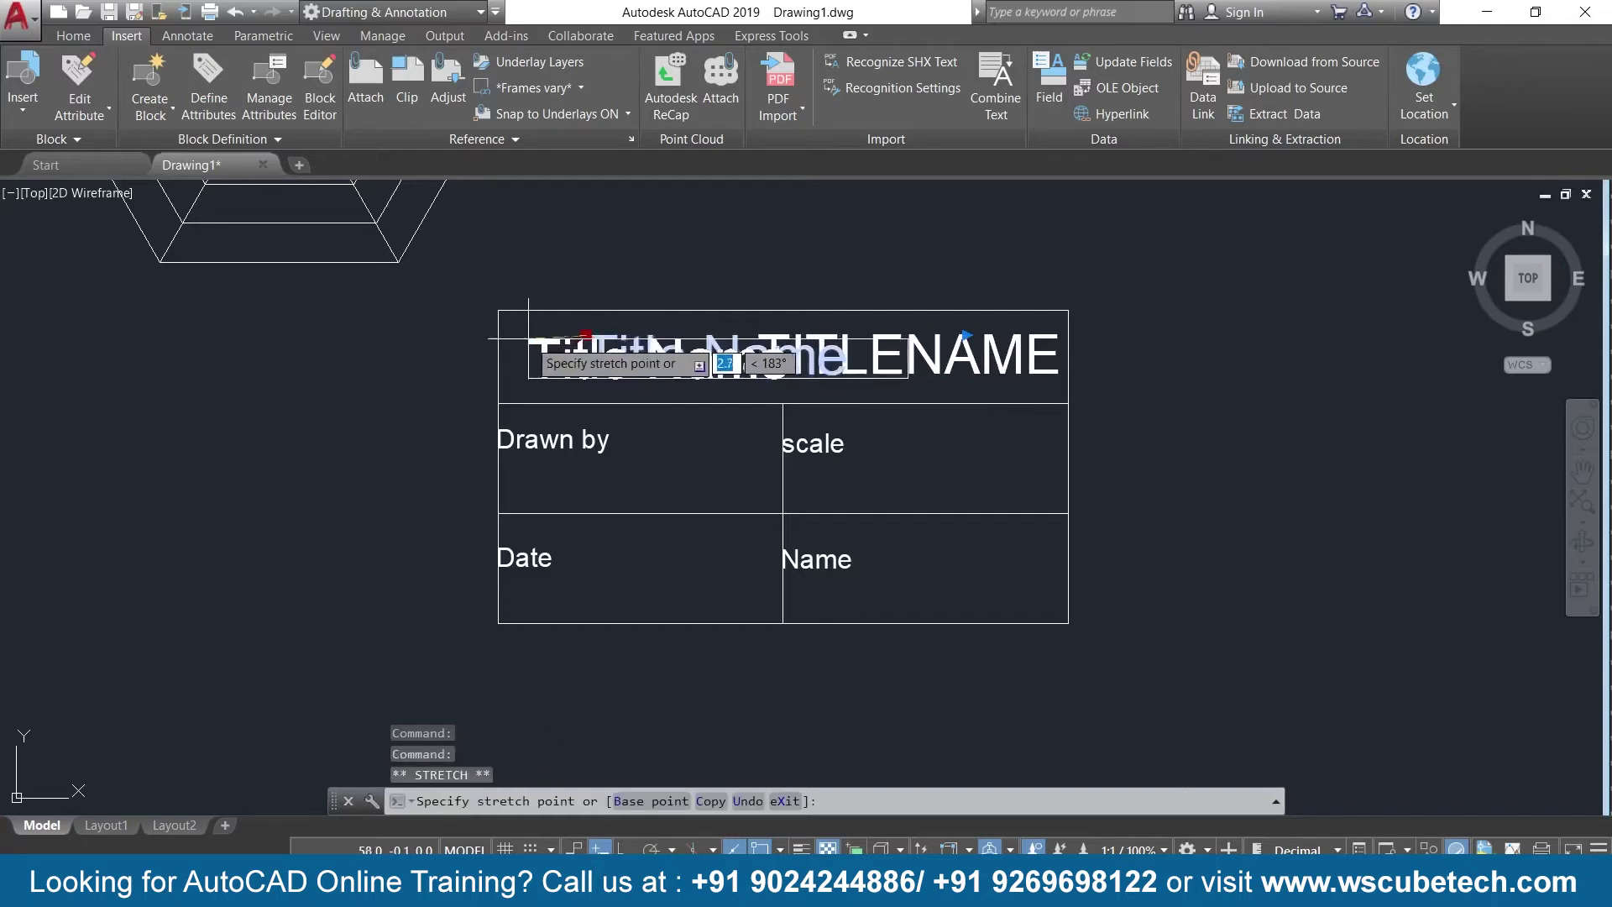
pyautogui.click(499, 310)
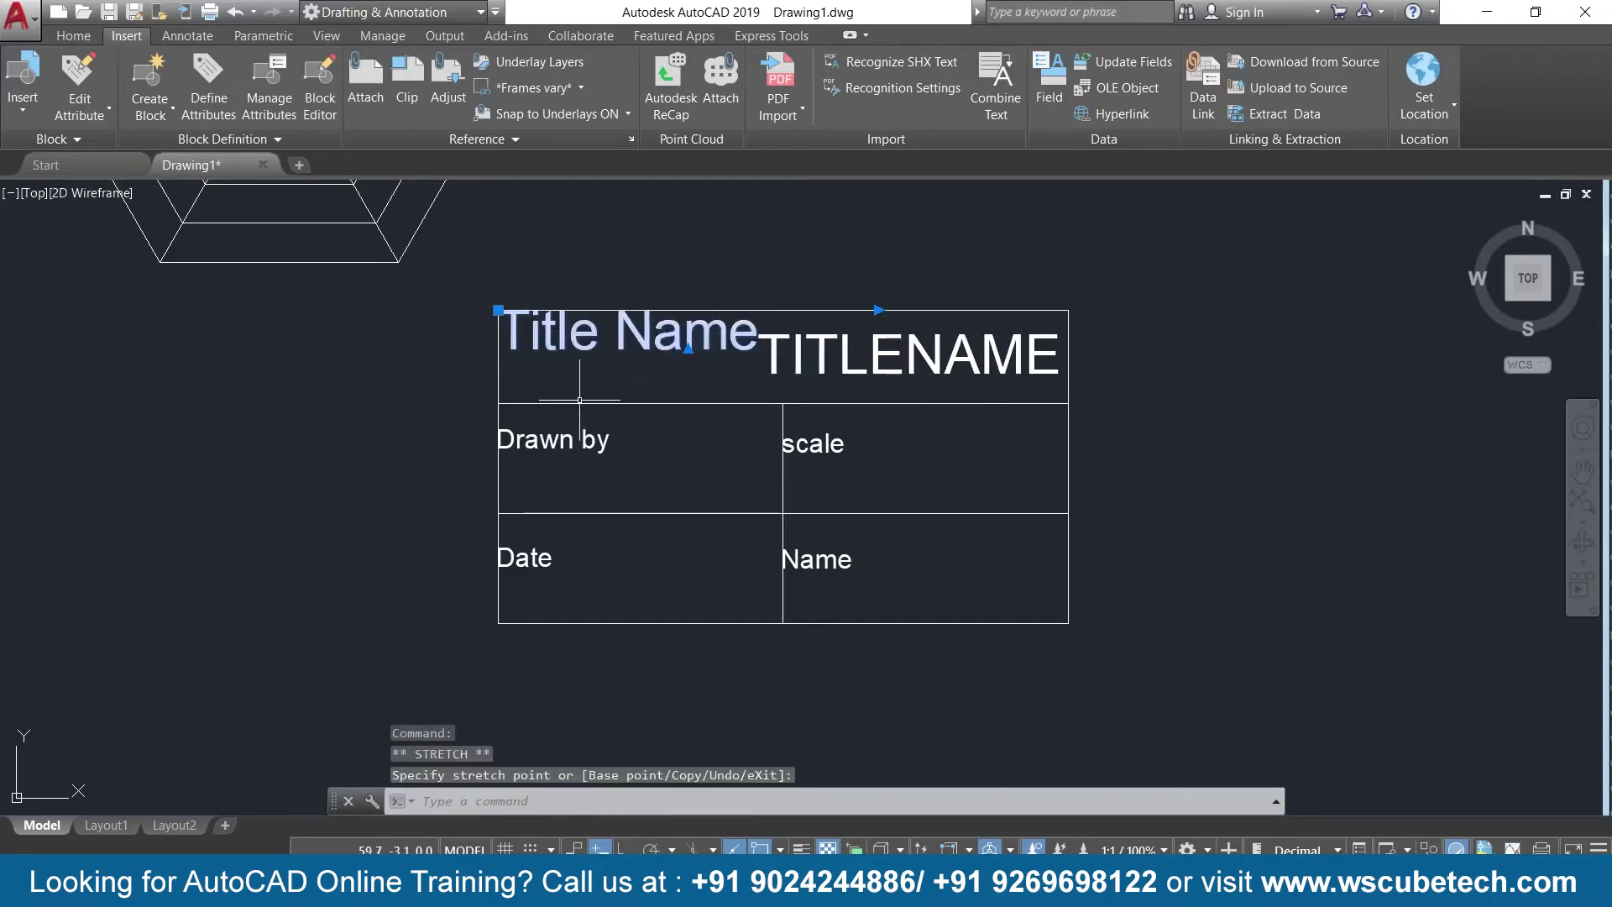
# Move the TITLENAME attribute lower in the title cell
pyautogui.click(768, 362)
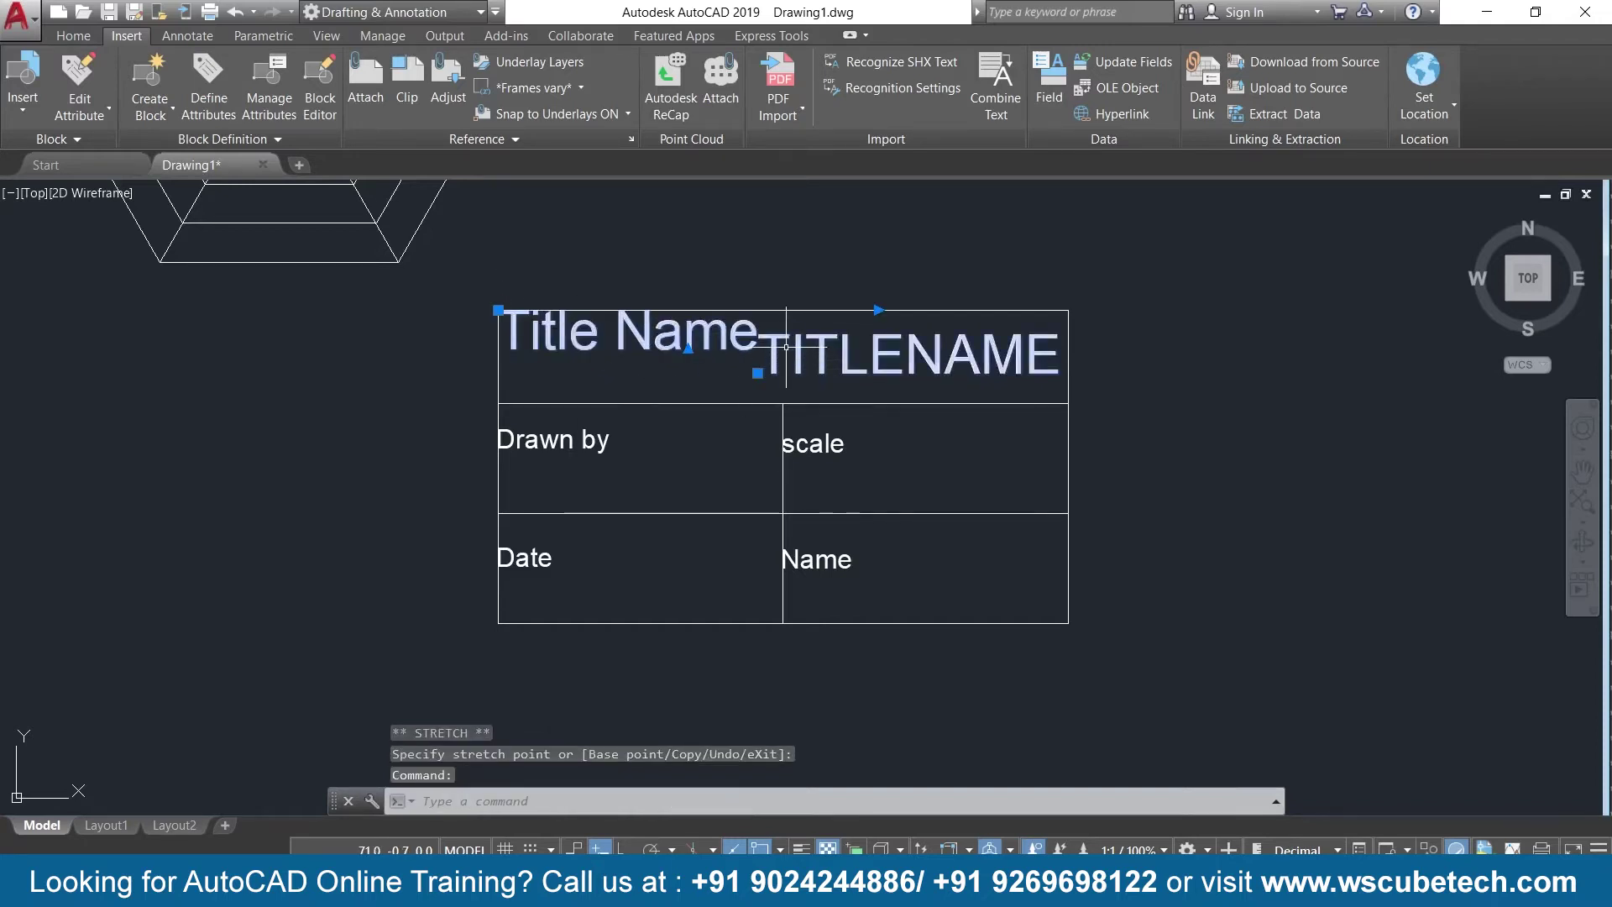
pyautogui.press('Escape')
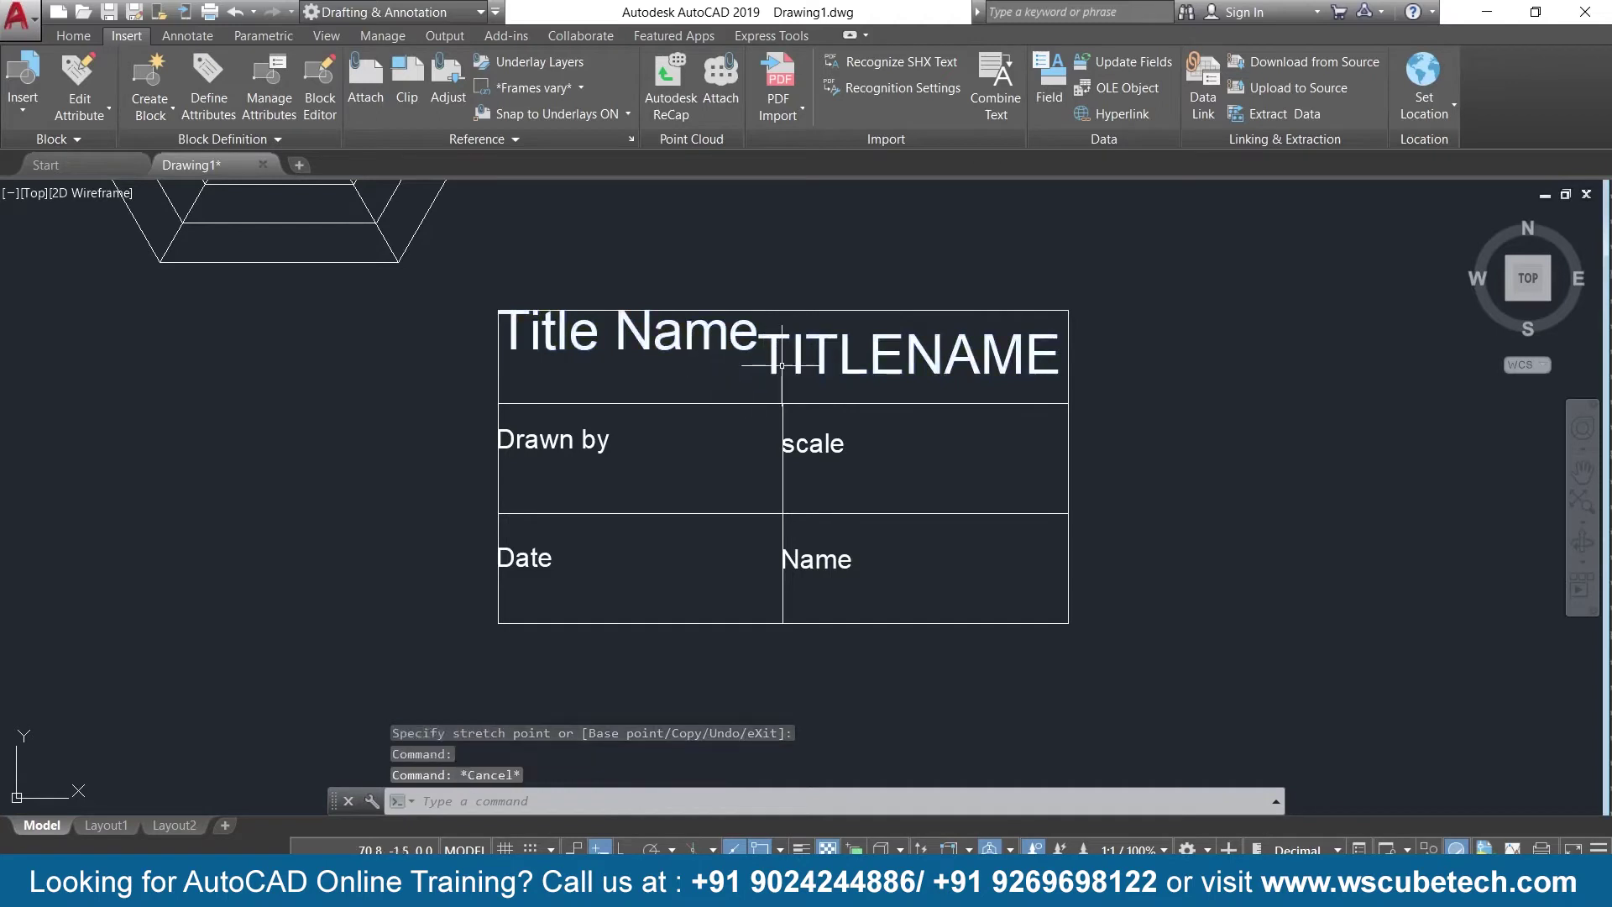
pyautogui.click(790, 361)
pyautogui.click(773, 370)
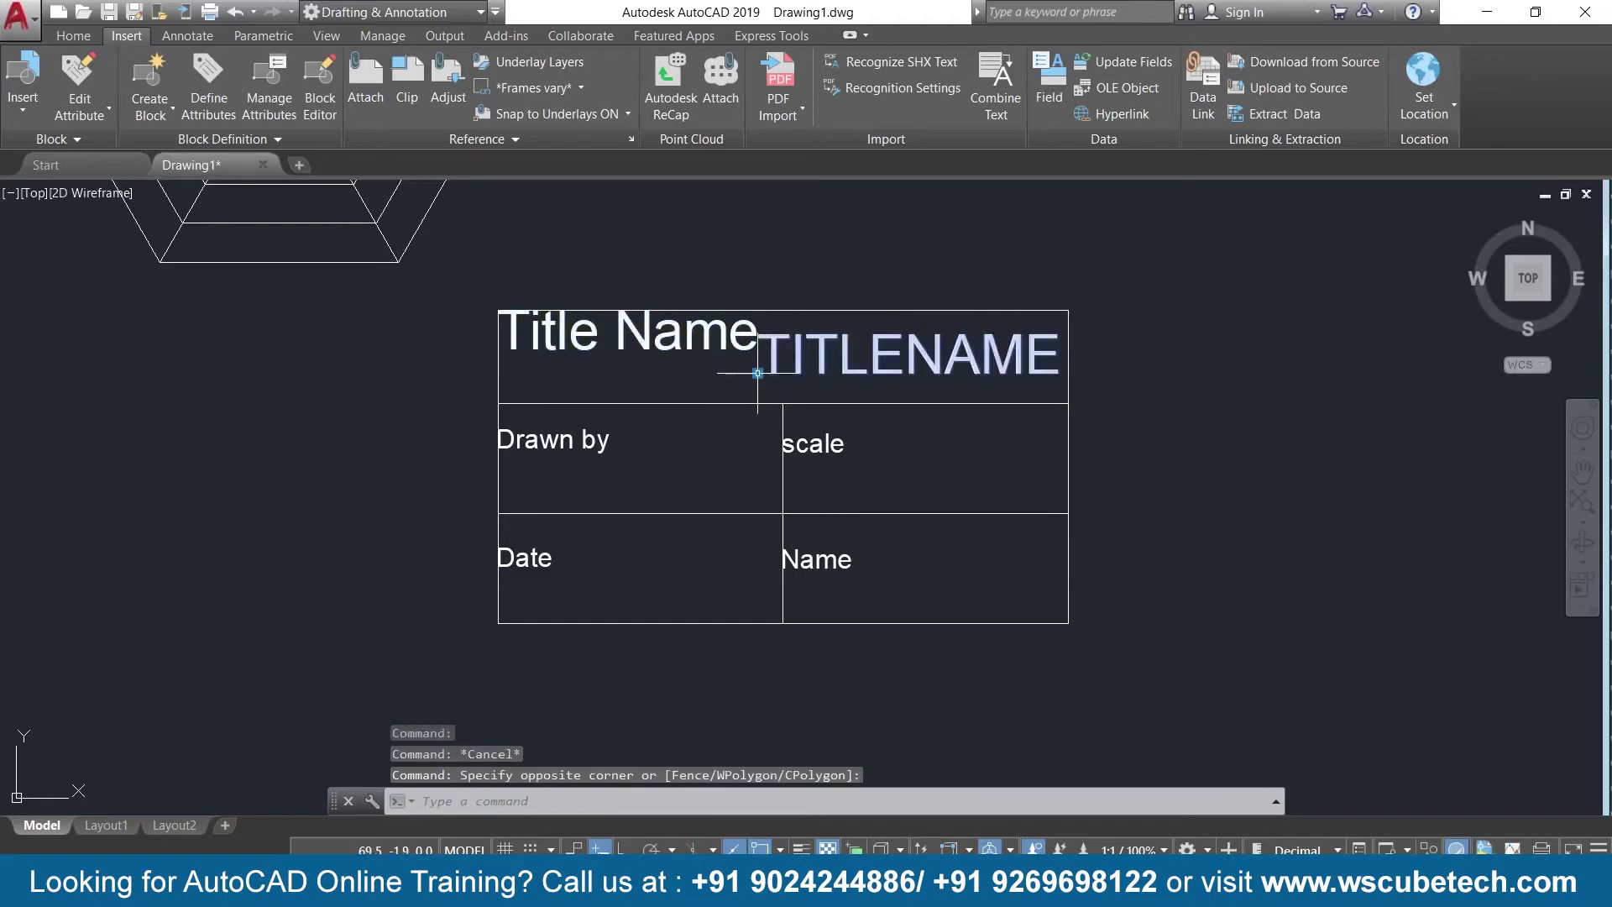
pyautogui.click(757, 373)
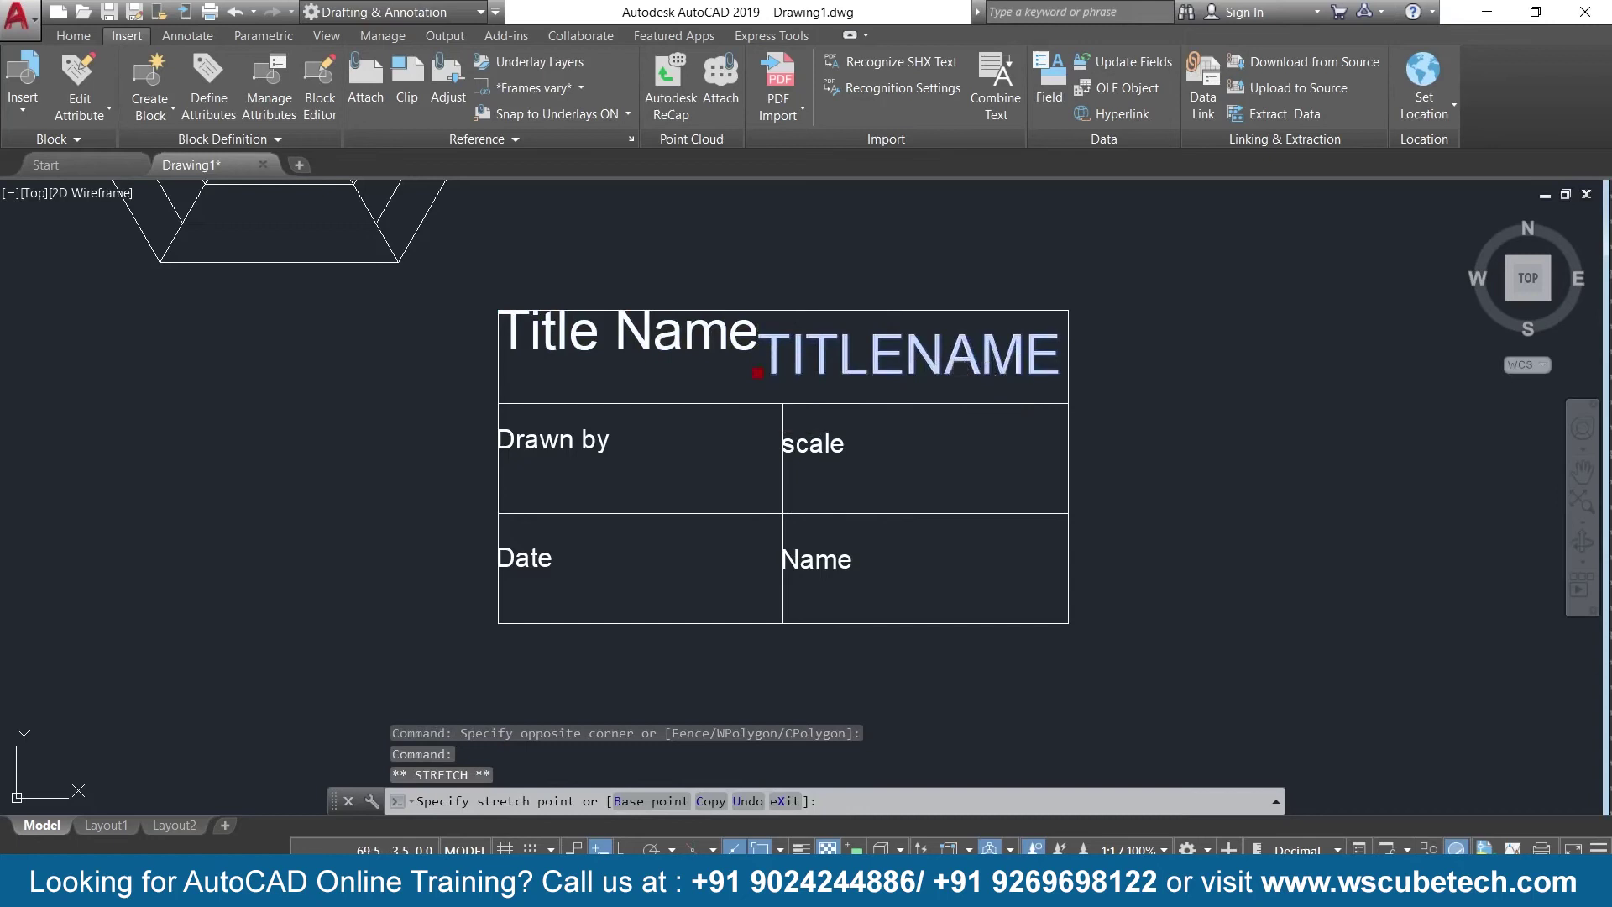
pyautogui.click(757, 404)
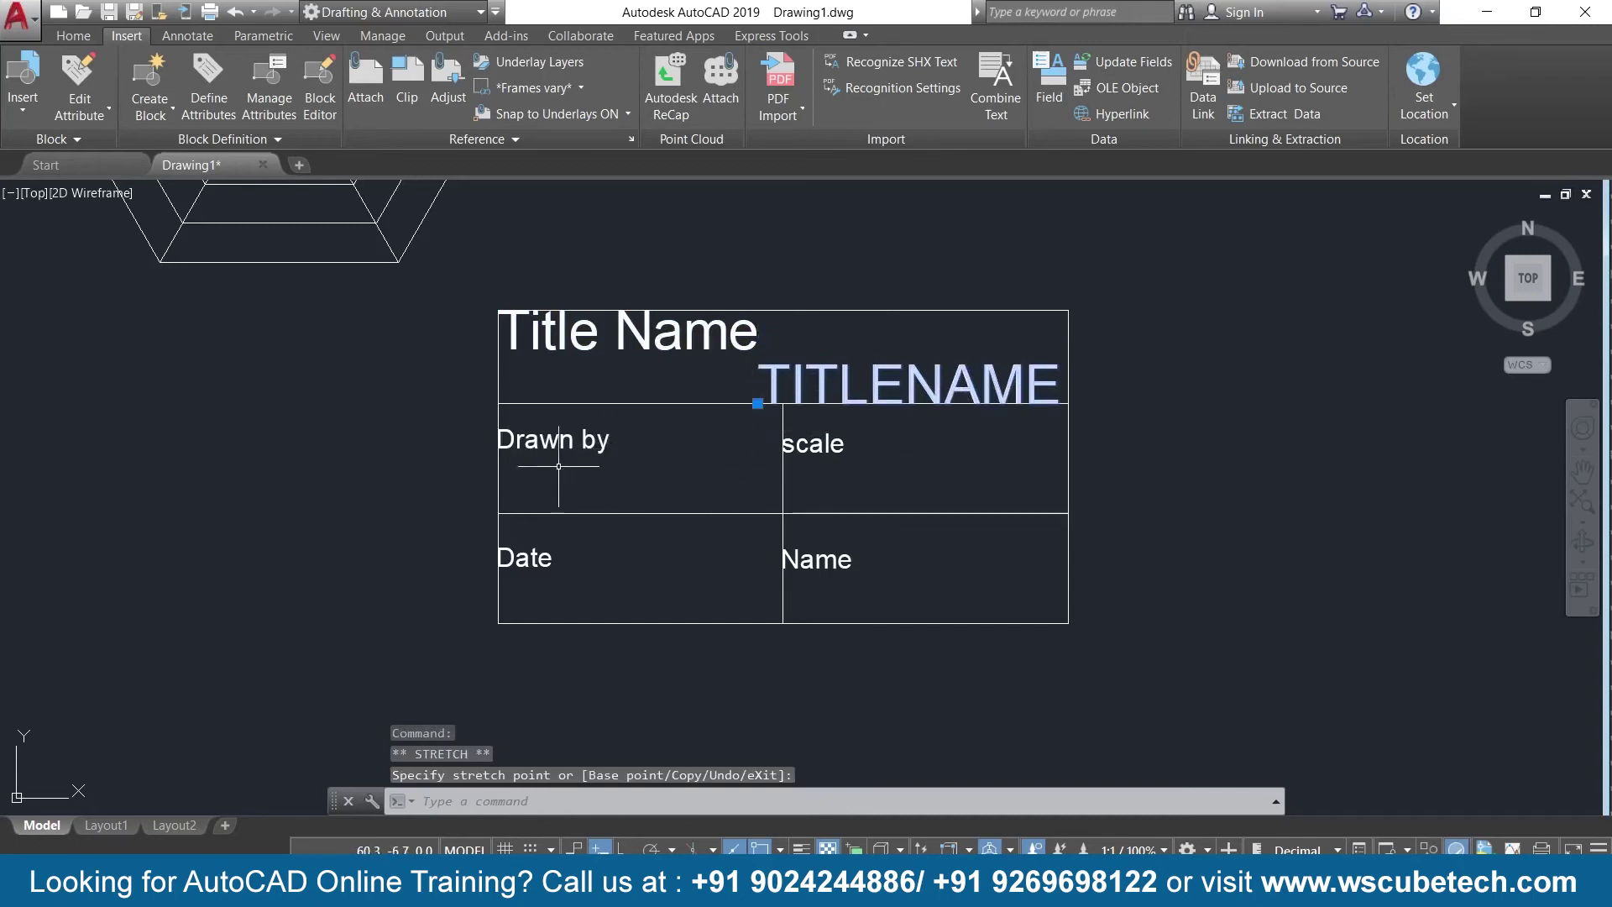
pyautogui.click(678, 480)
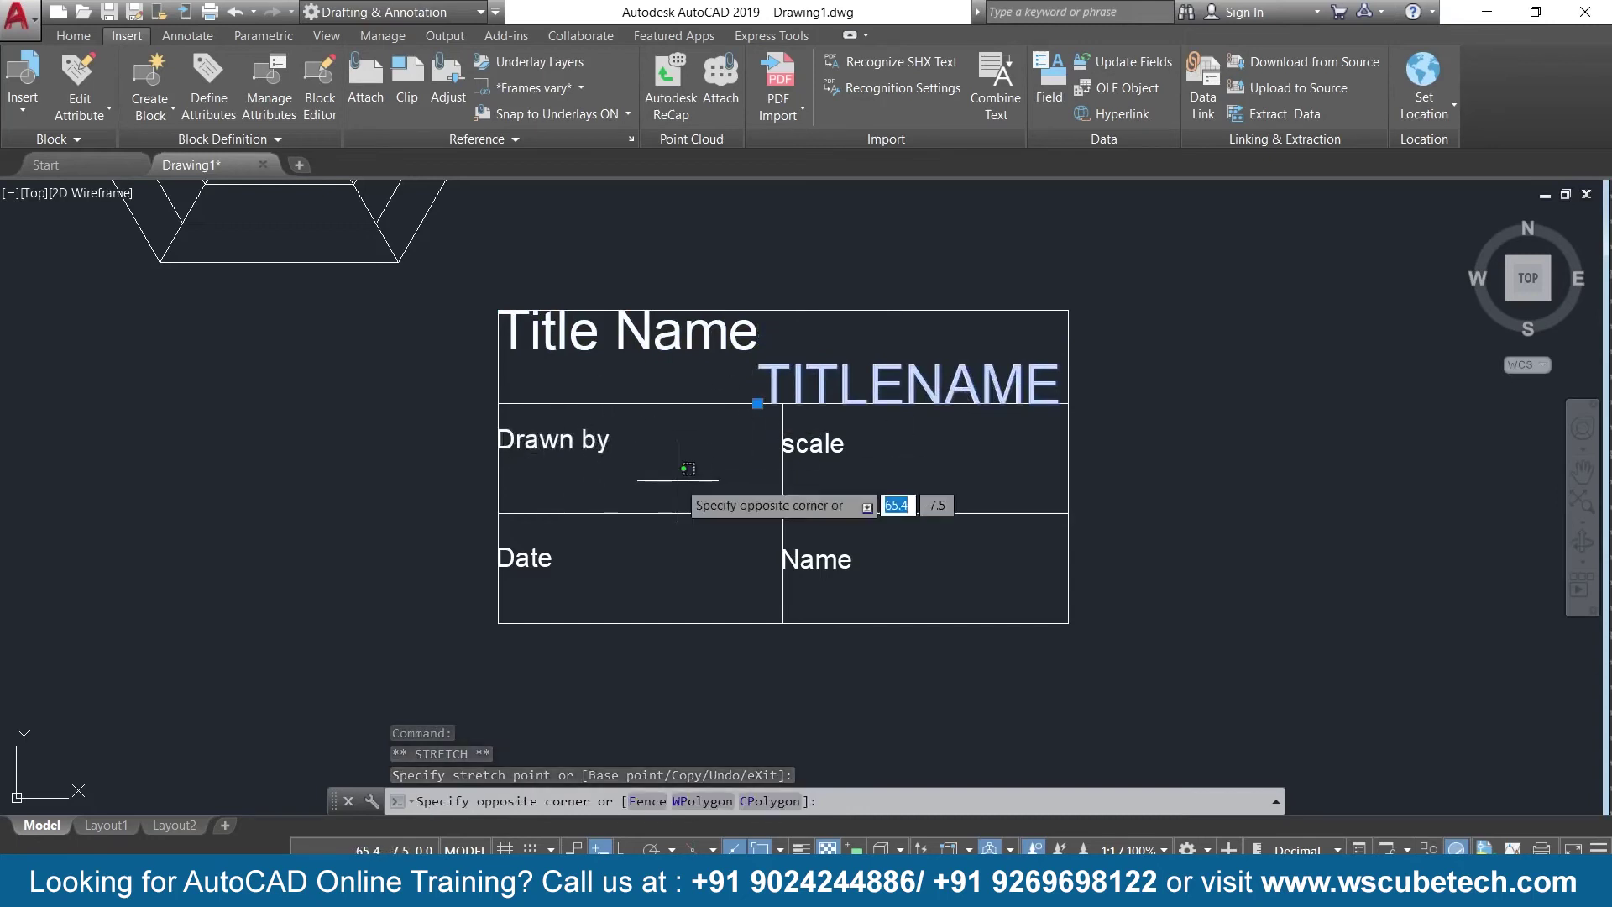
pyautogui.press('Escape')
pyautogui.press('Escape')
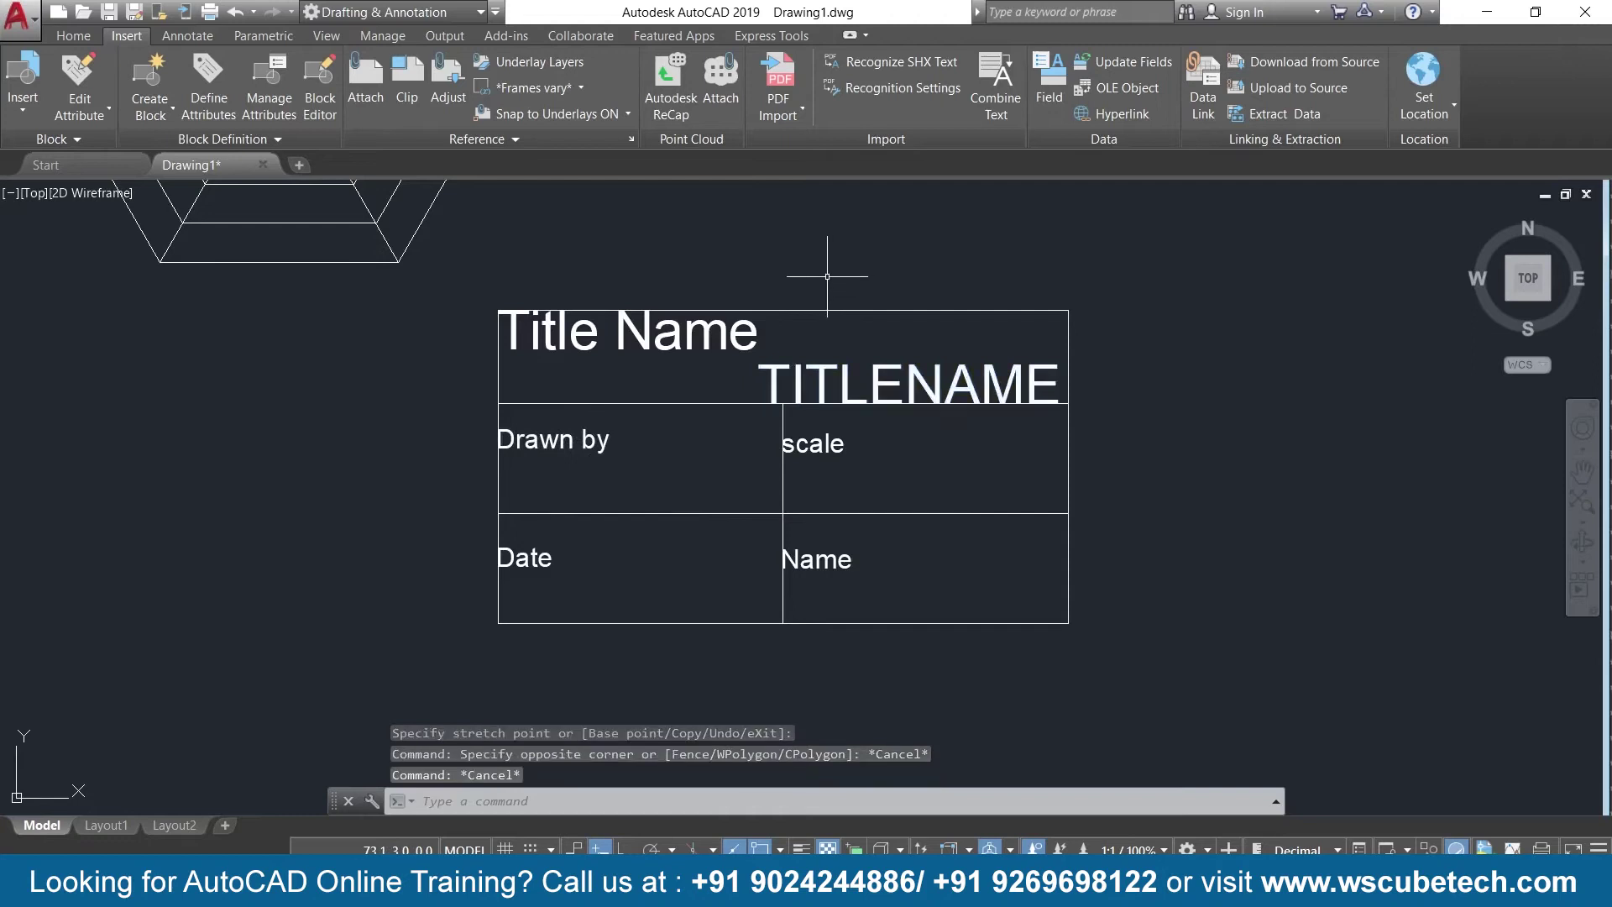
pyautogui.click(164, 106)
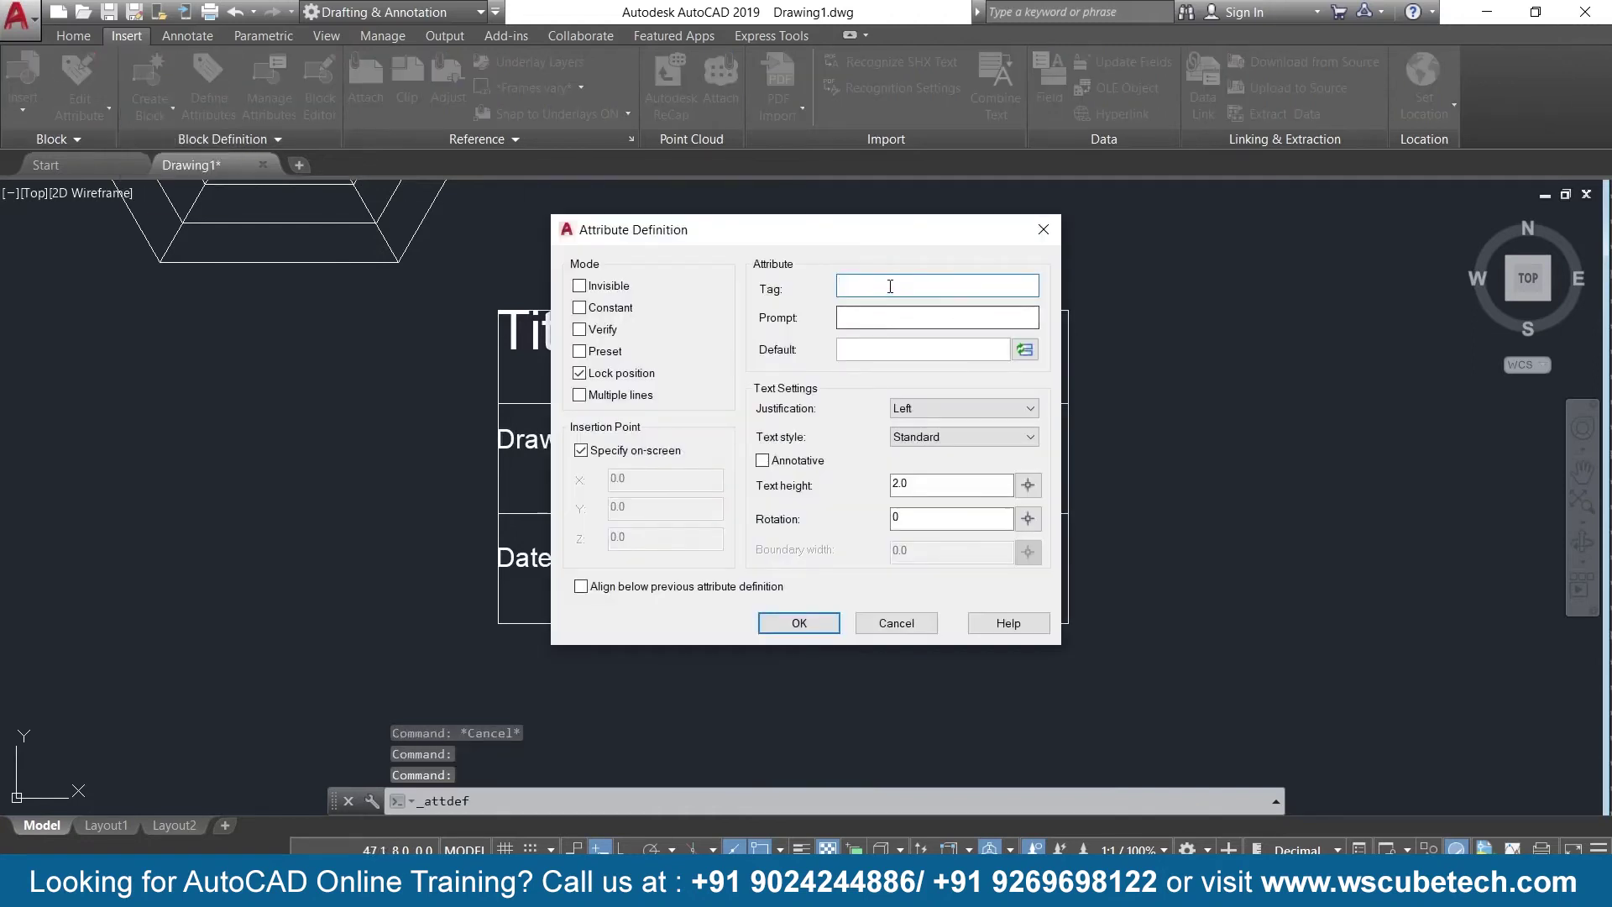
# Define an attribute with tag, prompt and default all name at text height 1
pyautogui.moveTo(788, 229); pyautogui.dragTo(932, 217)
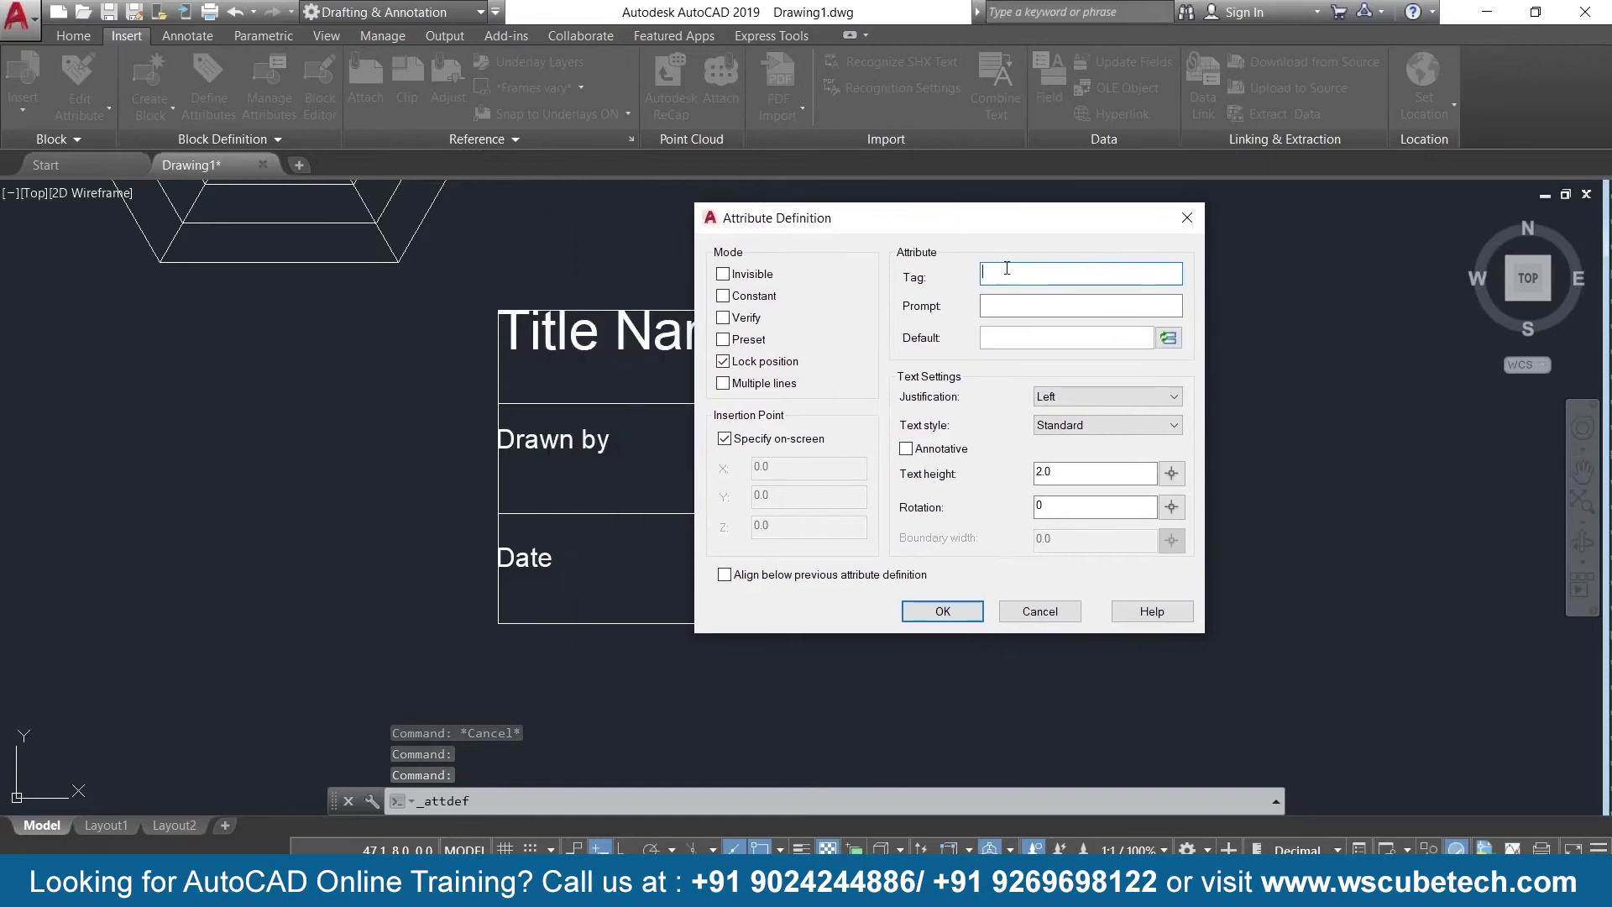
pyautogui.write('name')
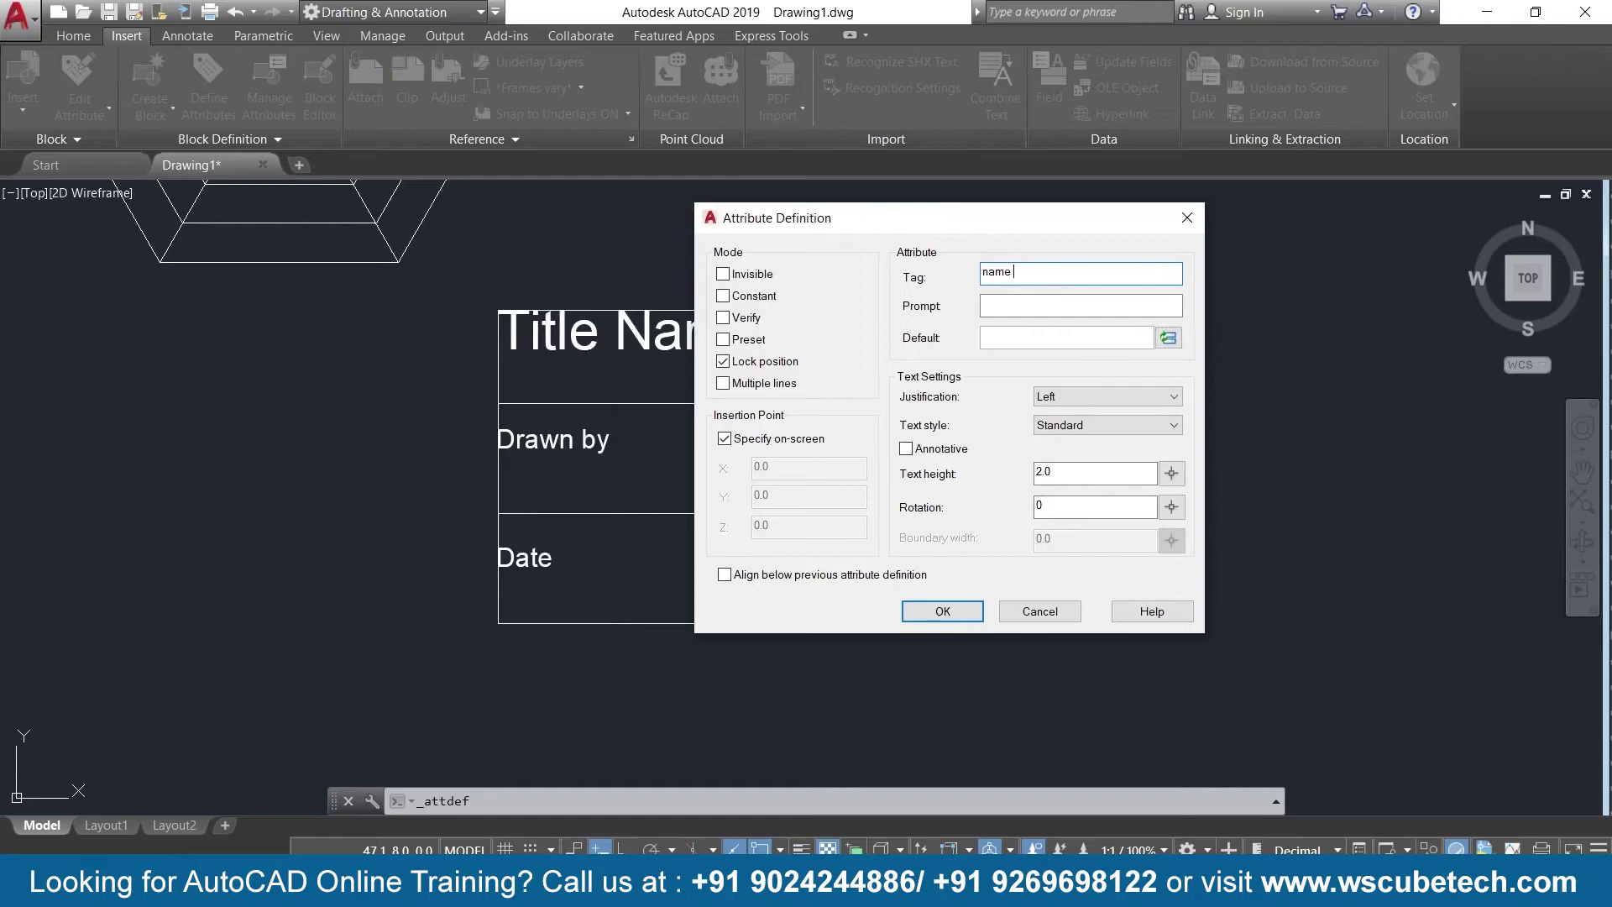
pyautogui.moveTo(1013, 273); pyautogui.dragTo(961, 278)
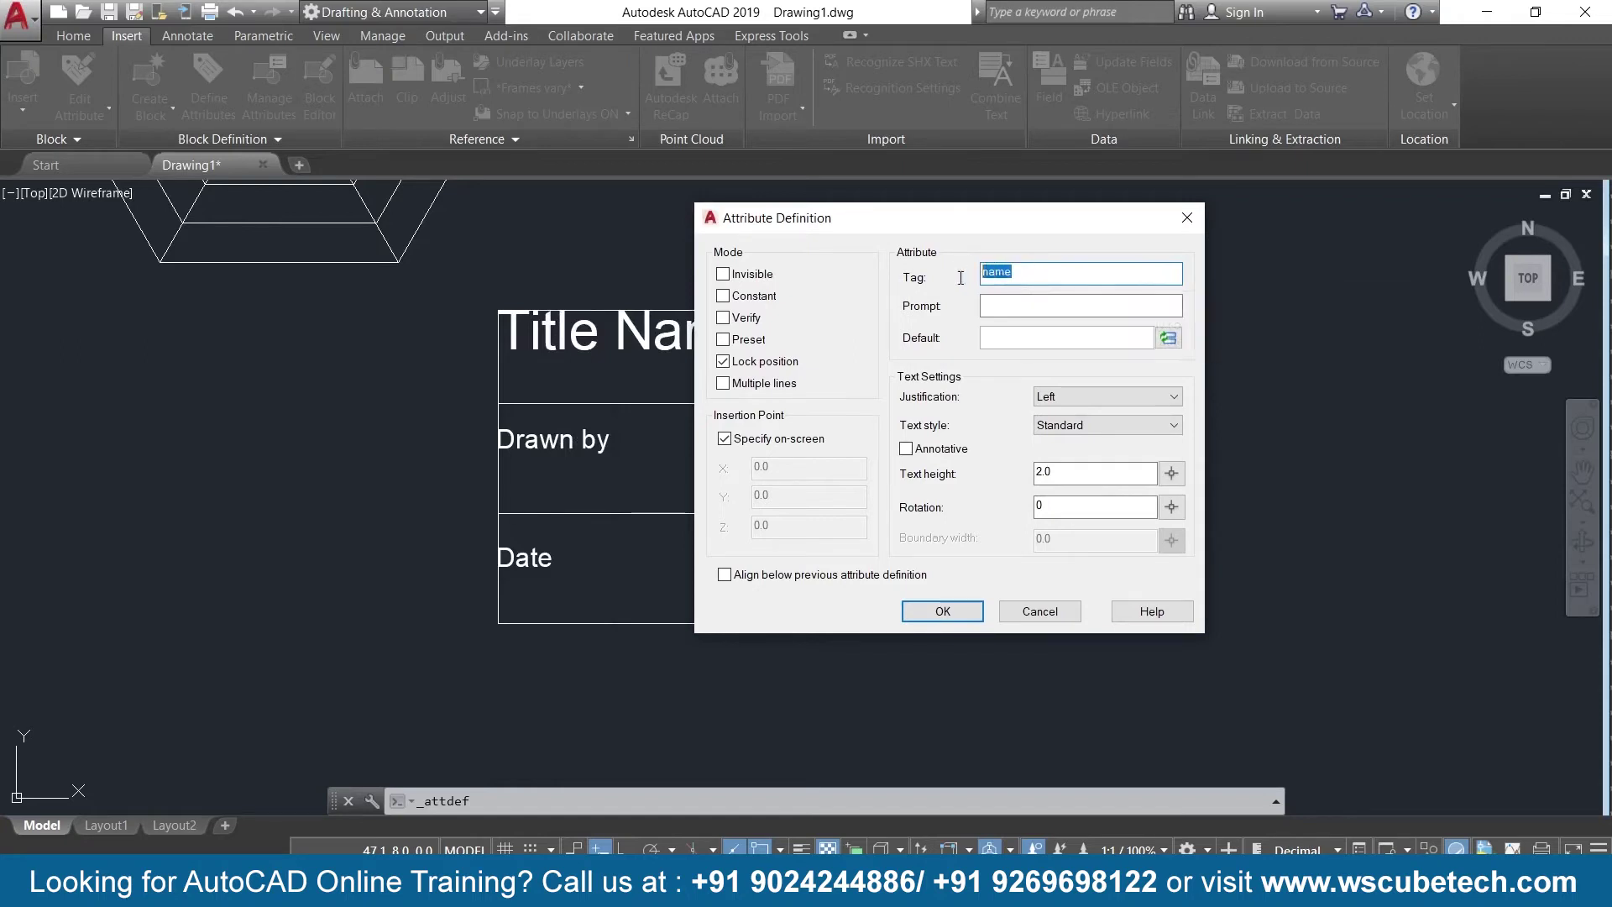
pyautogui.click(1013, 309)
pyautogui.write('name')
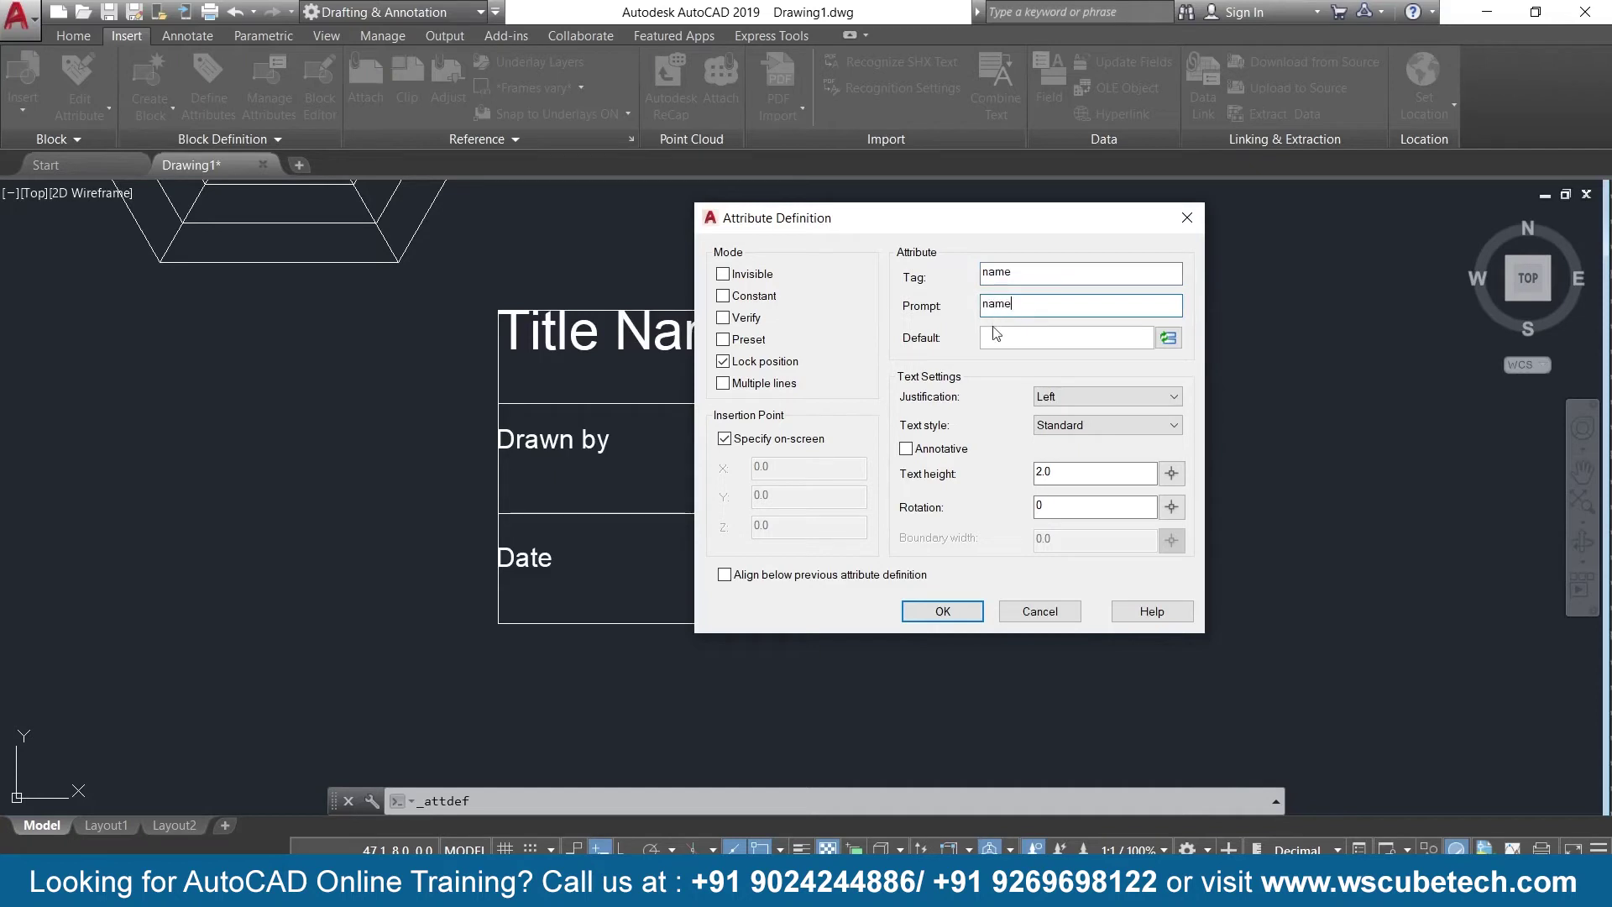
pyautogui.click(1107, 477)
pyautogui.write('1')
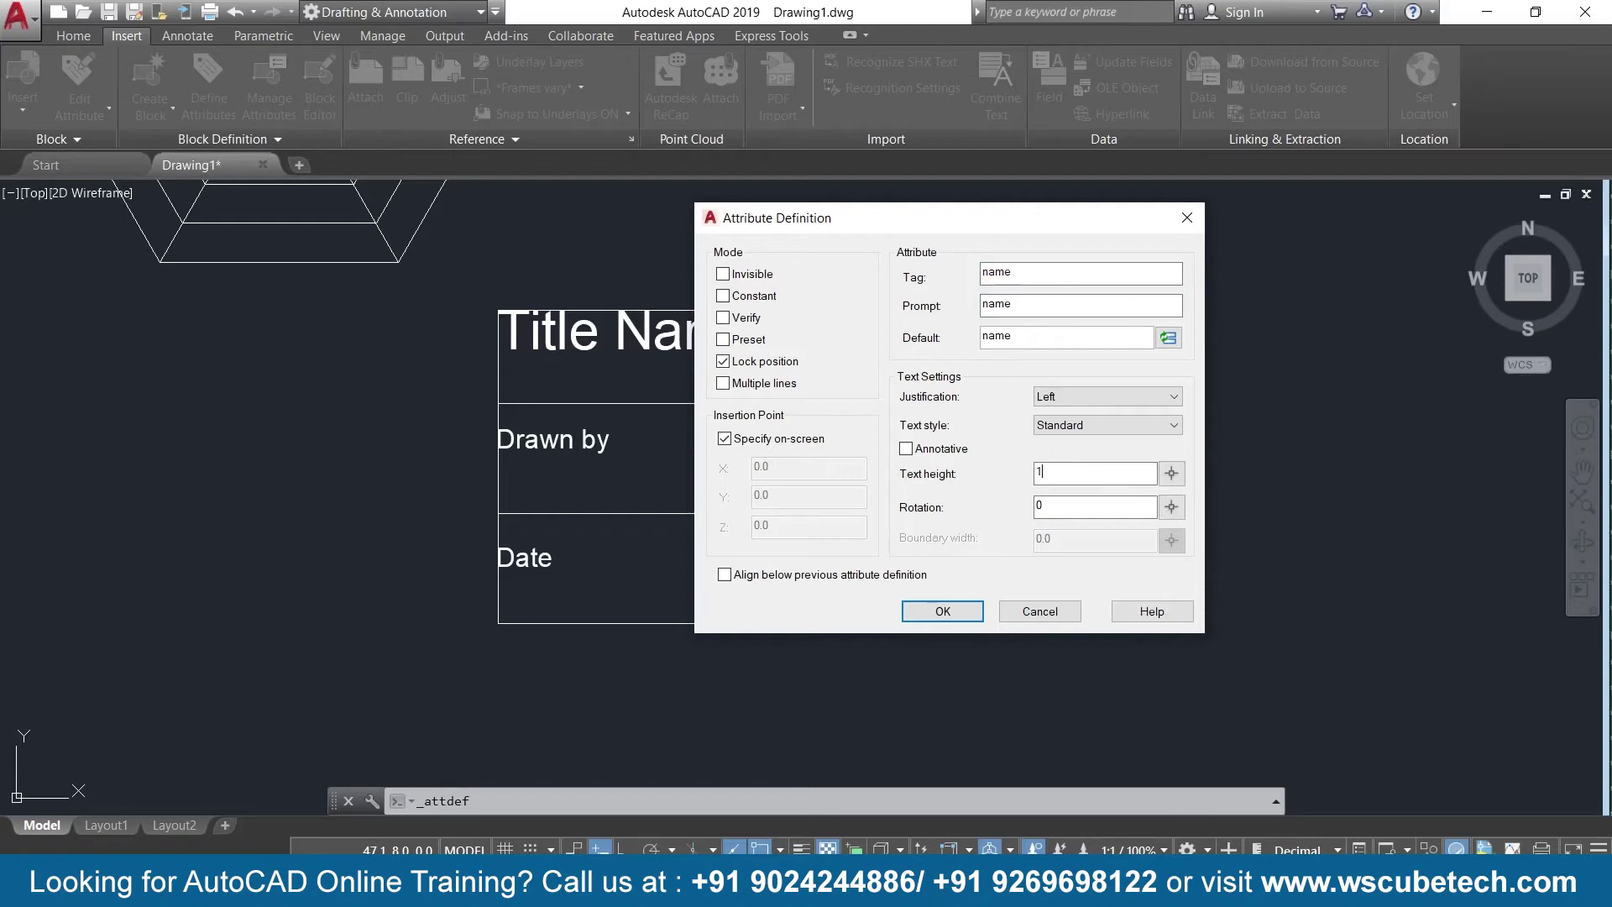
pyautogui.click(934, 611)
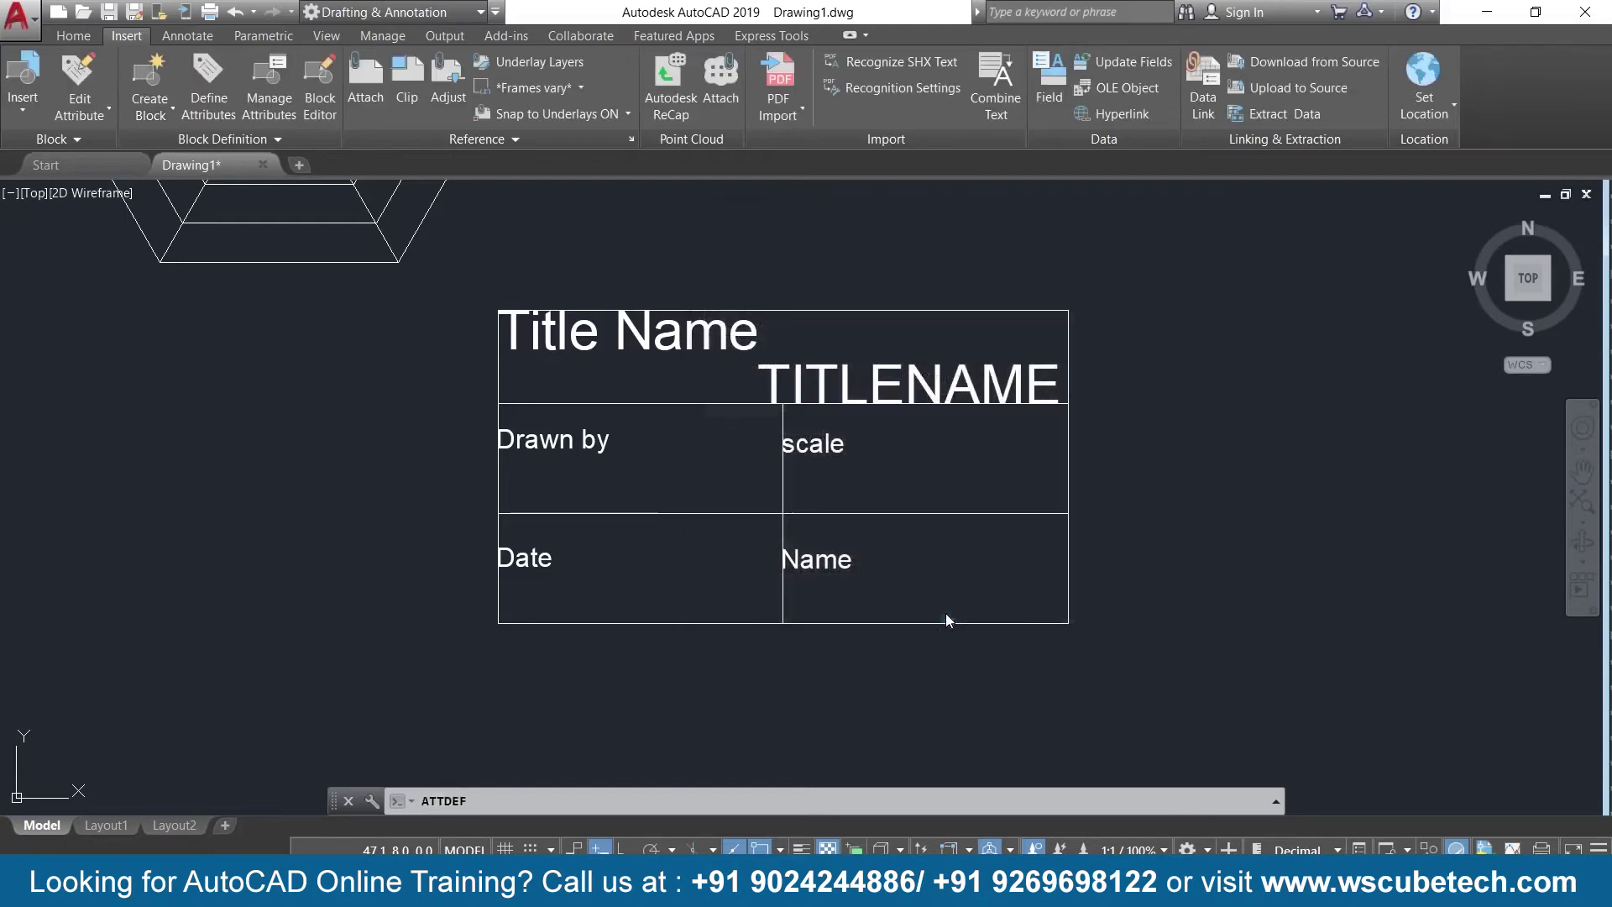
# Place NAME in the Drawn by cell and copy it into the scale and Name cells
pyautogui.click(665, 487)
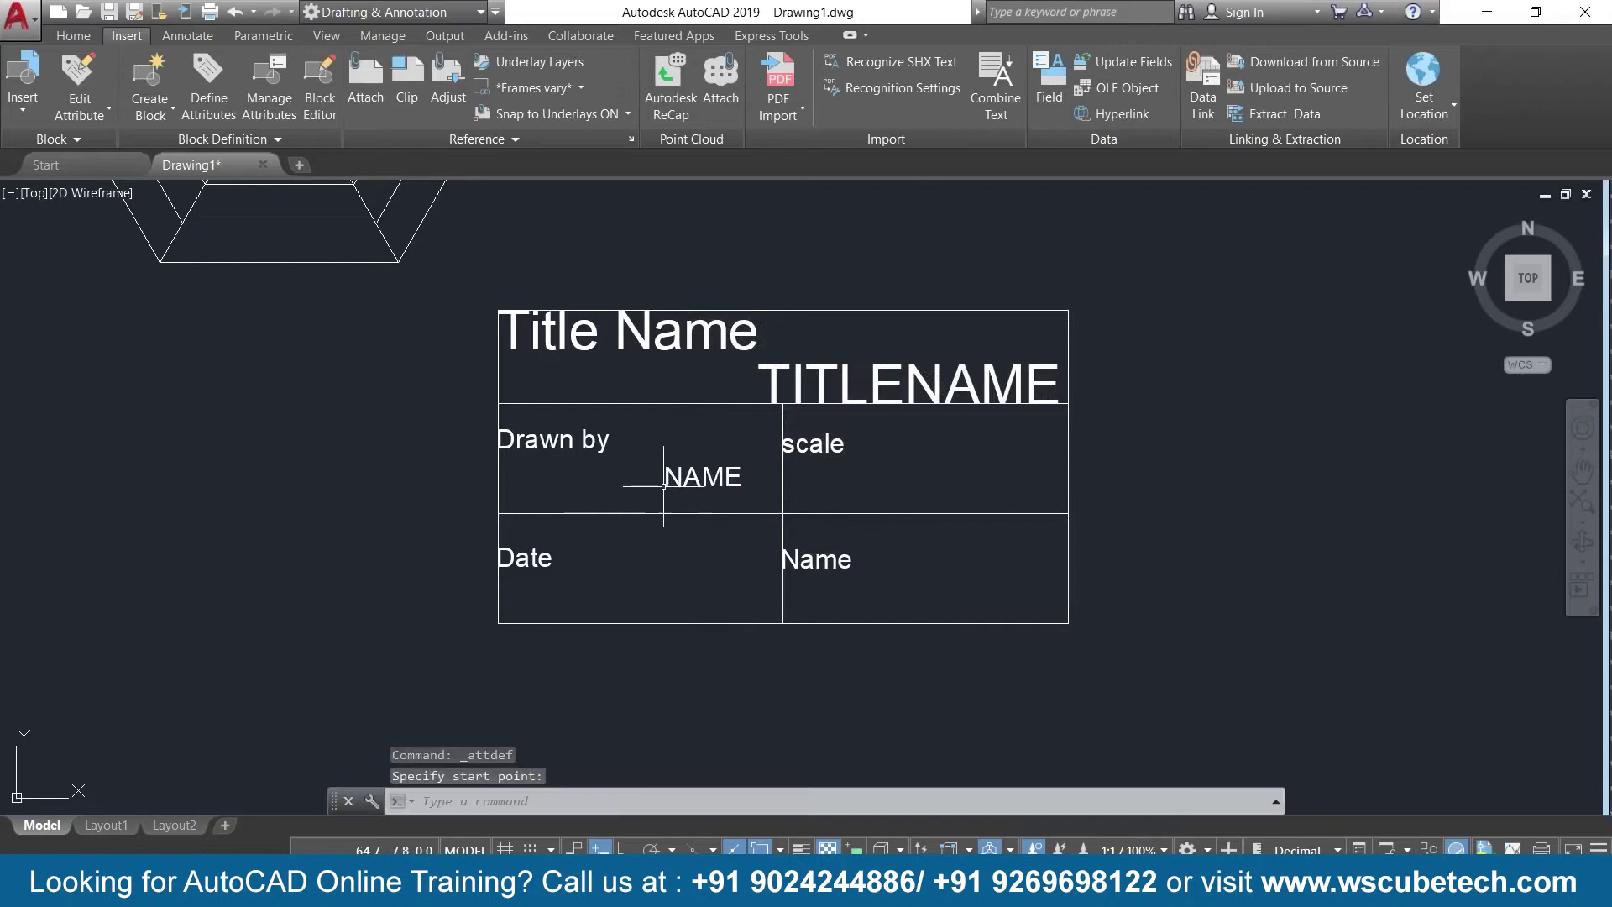
pyautogui.write('C')
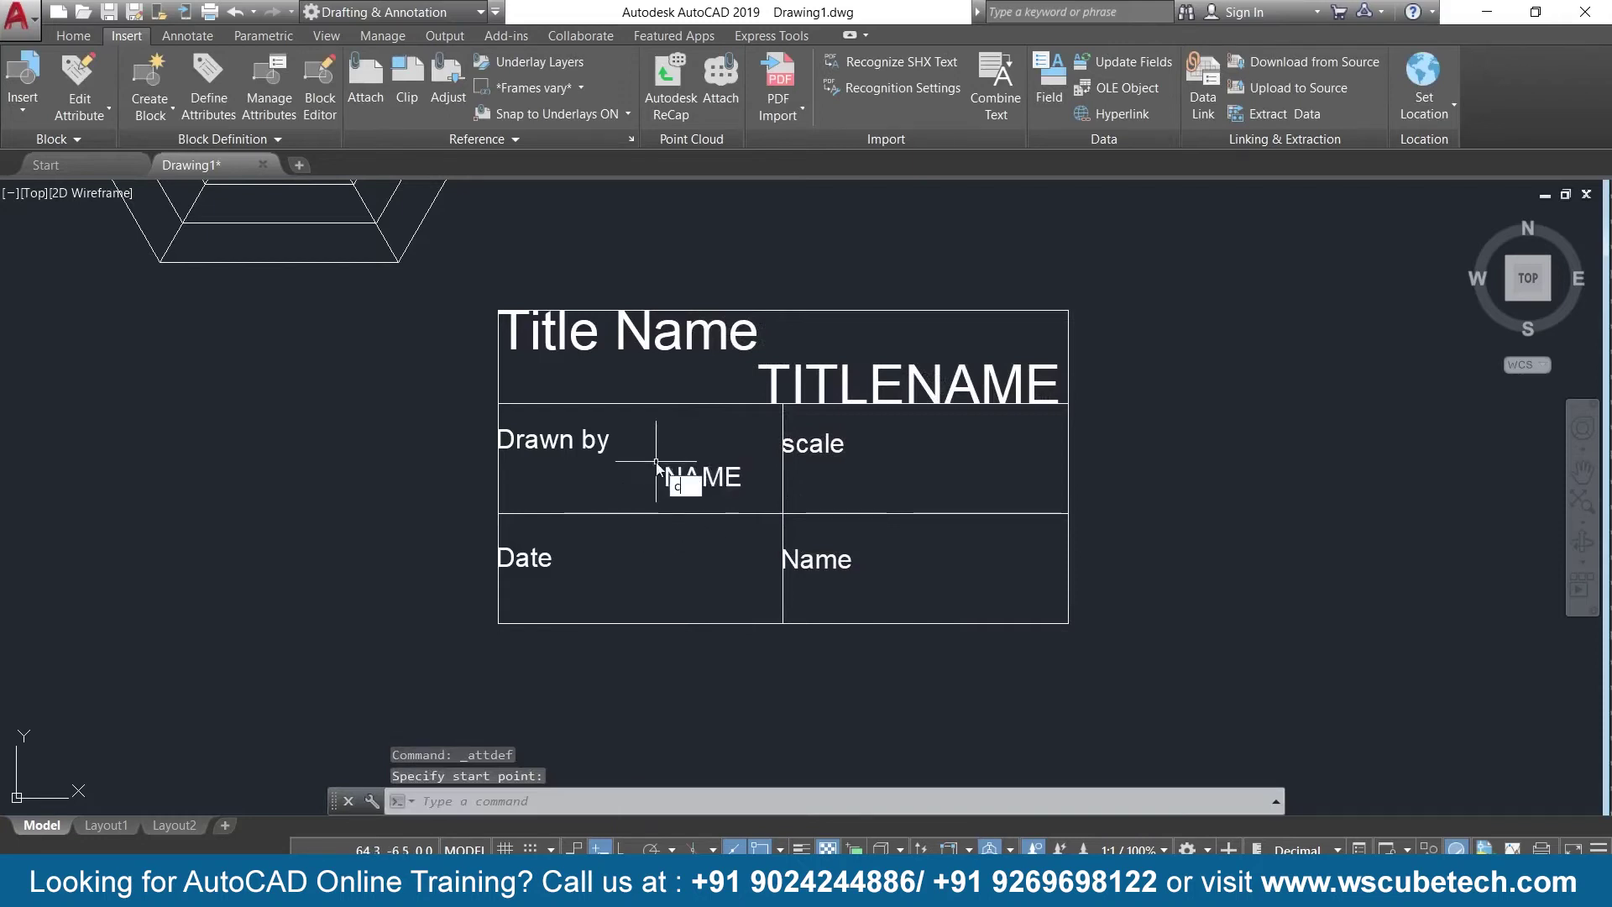
pyautogui.write('O')
pyautogui.press('Return')
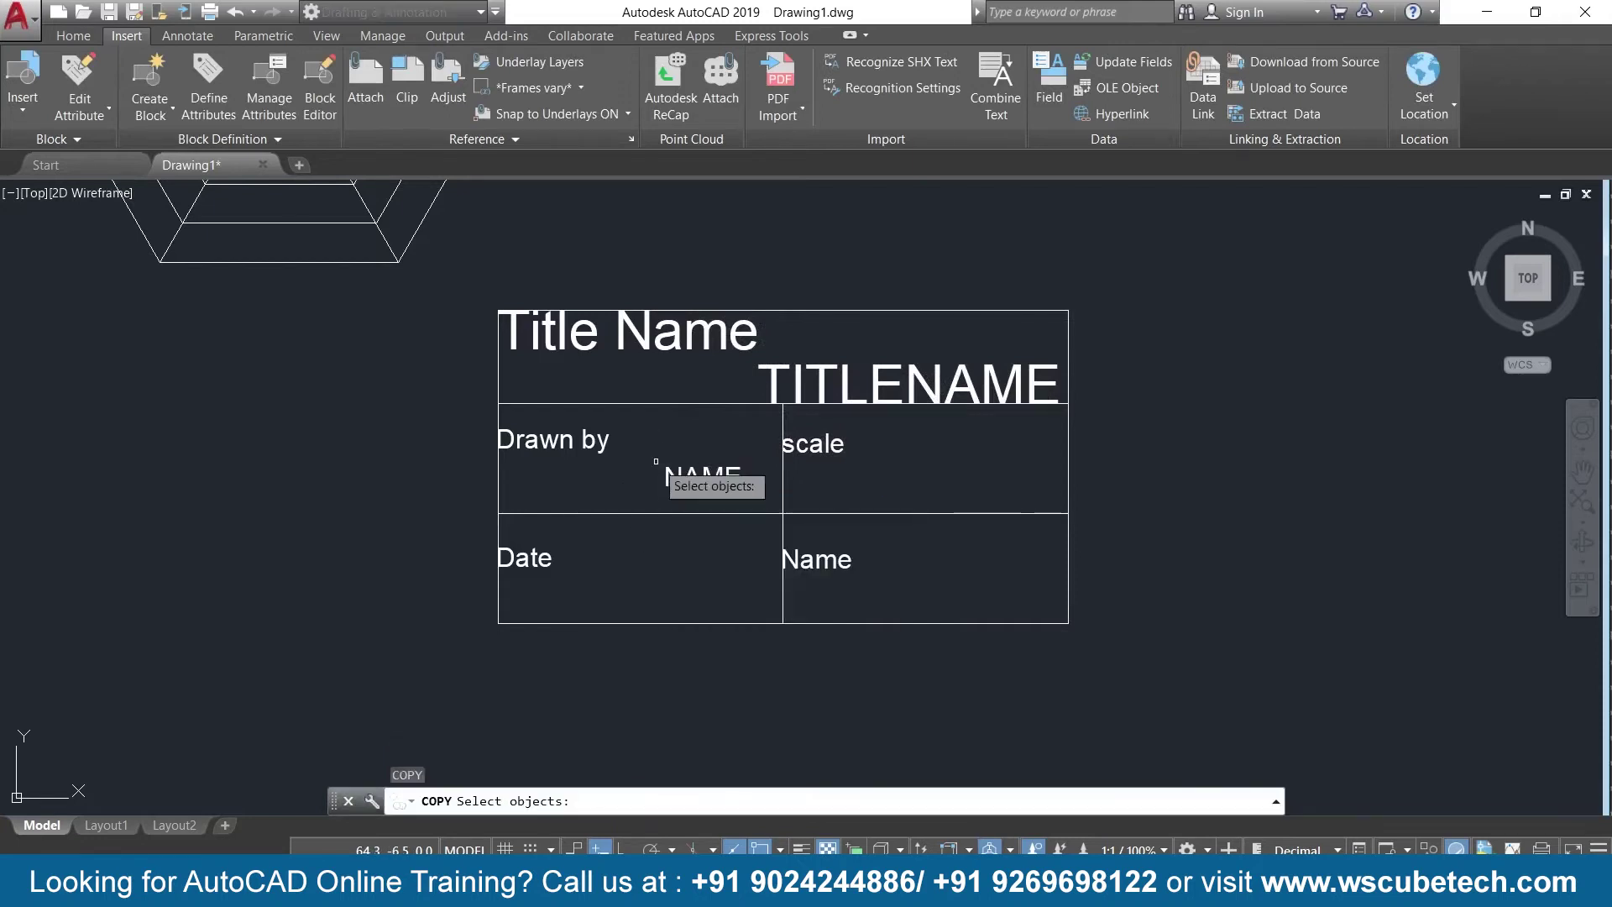
pyautogui.click(668, 476)
pyautogui.press('Return')
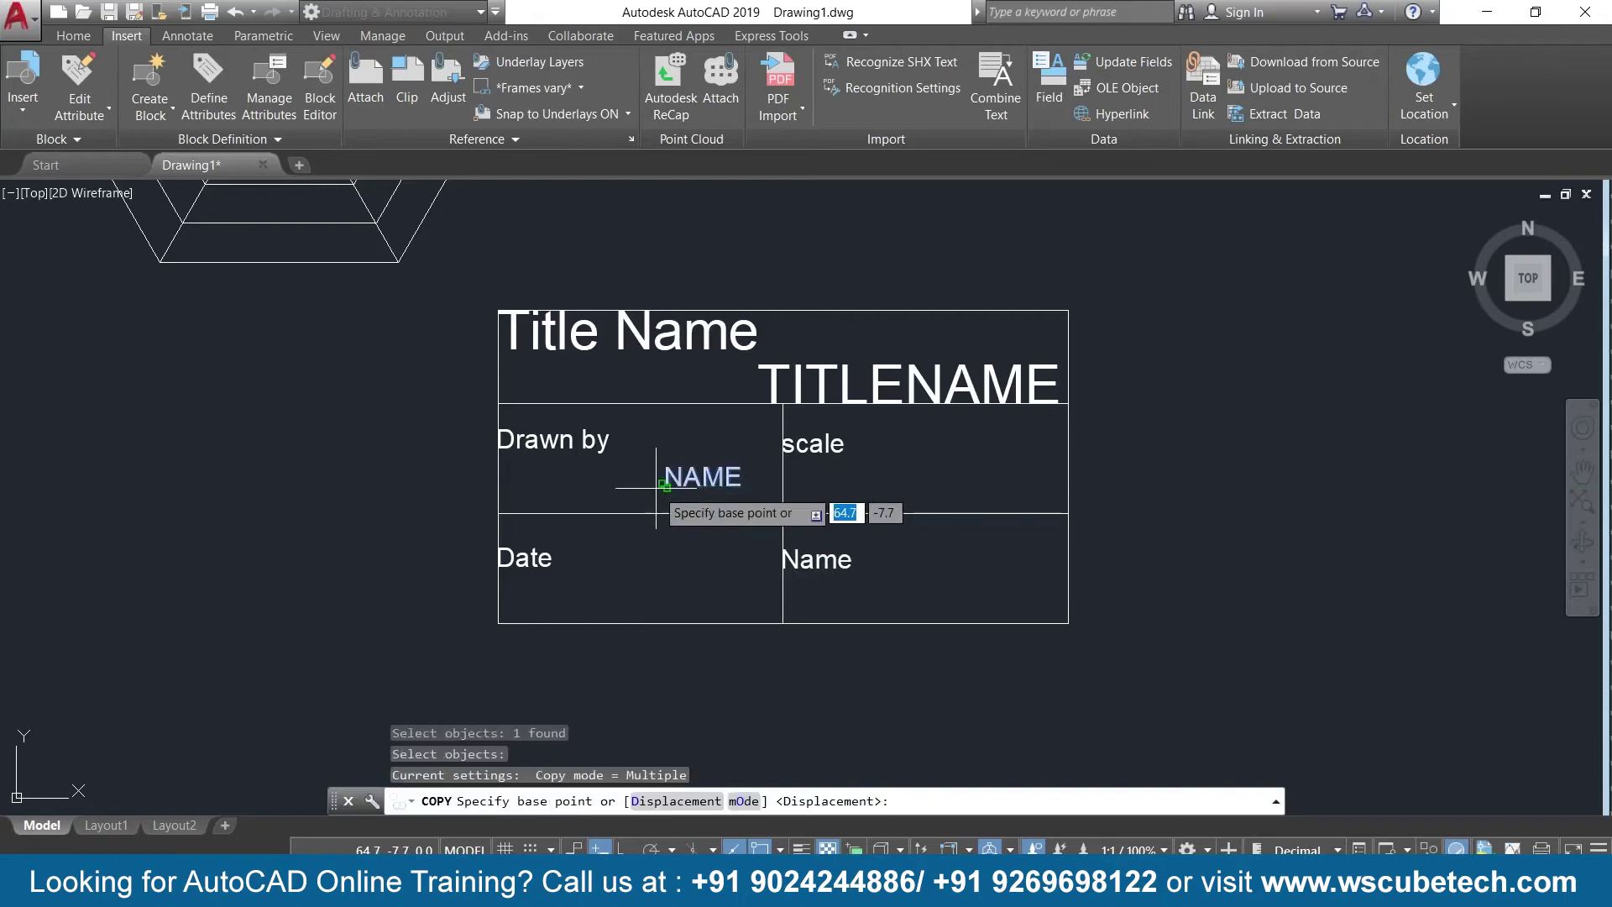
pyautogui.click(664, 487)
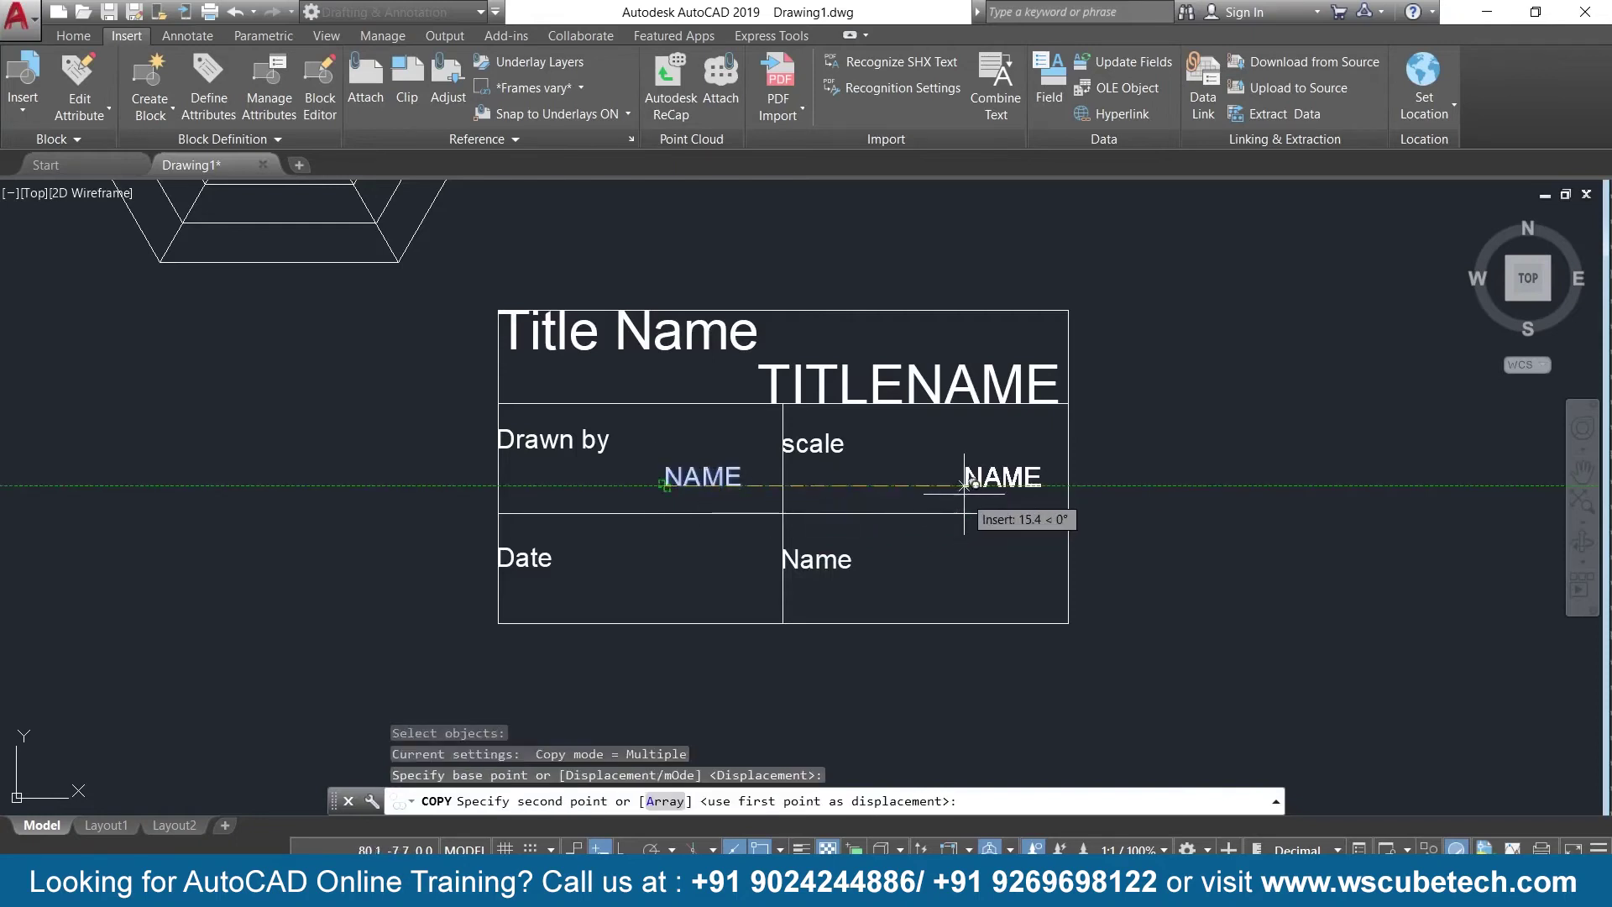
pyautogui.click(932, 488)
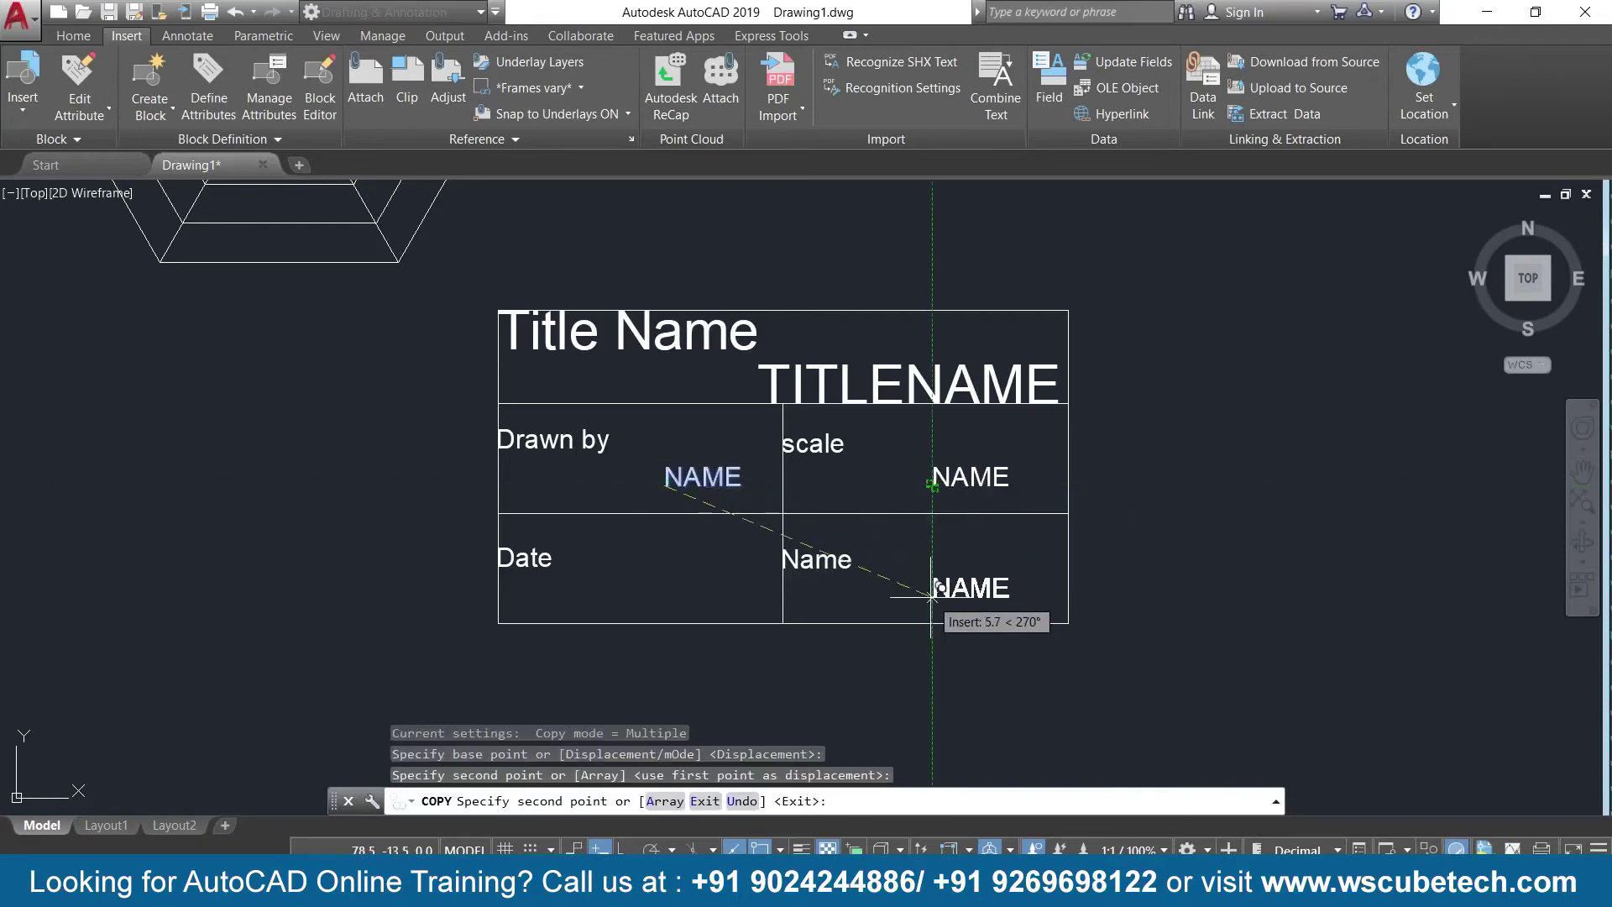
pyautogui.click(932, 606)
pyautogui.press('Return')
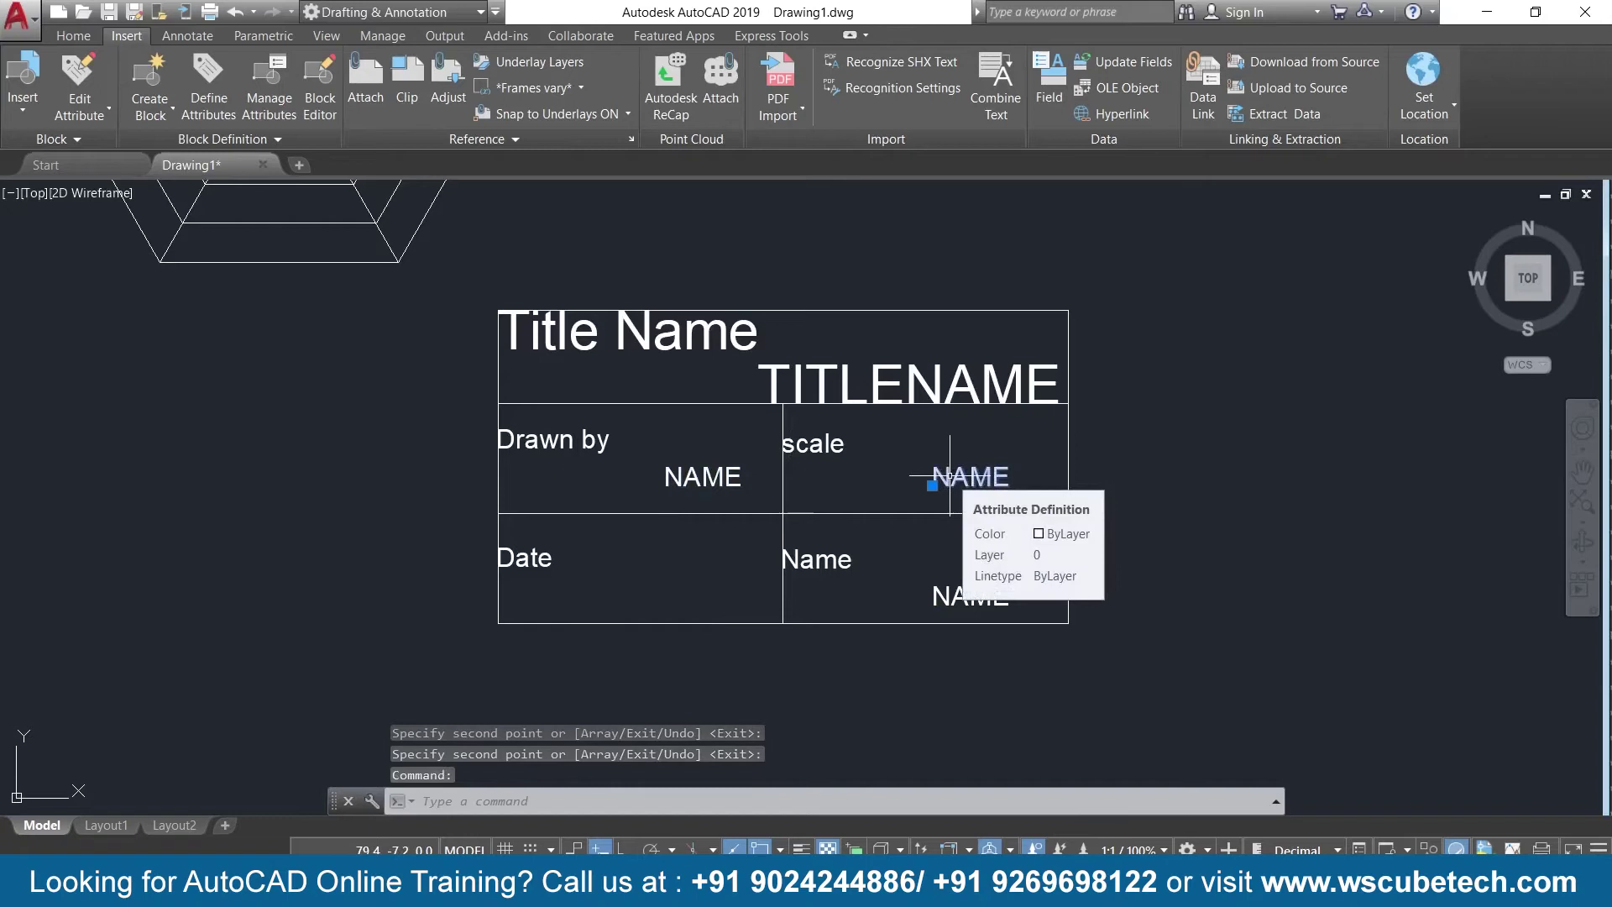
pyautogui.click(949, 475)
pyautogui.doubleClick(950, 475)
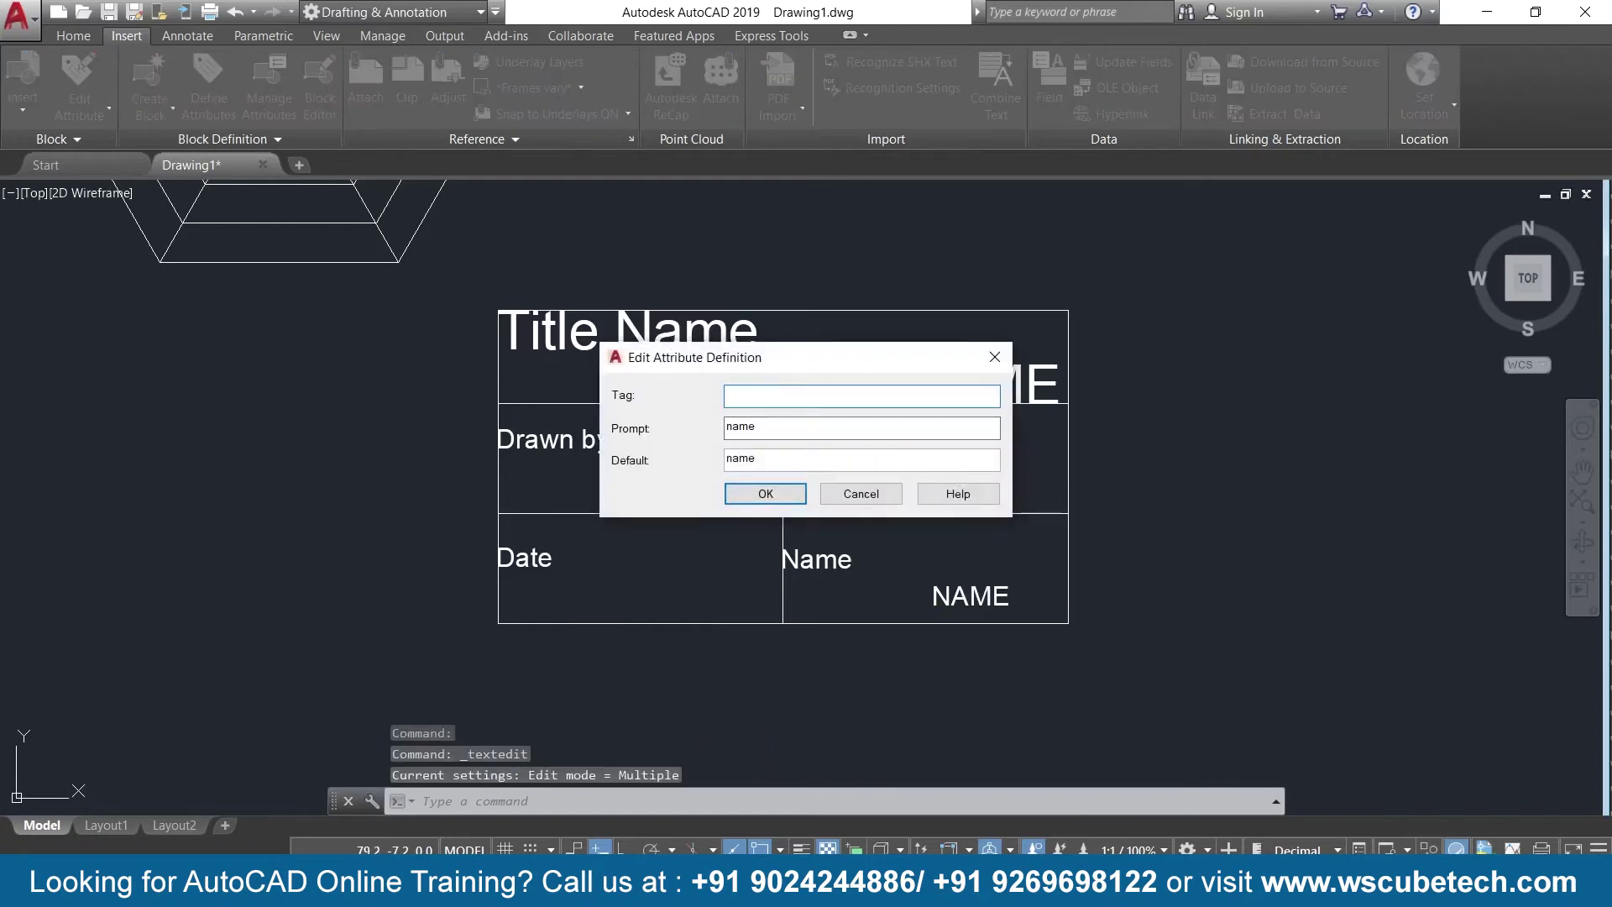
# Rename the scale-cell attribute's tag and prompt to scale
pyautogui.write('scale')
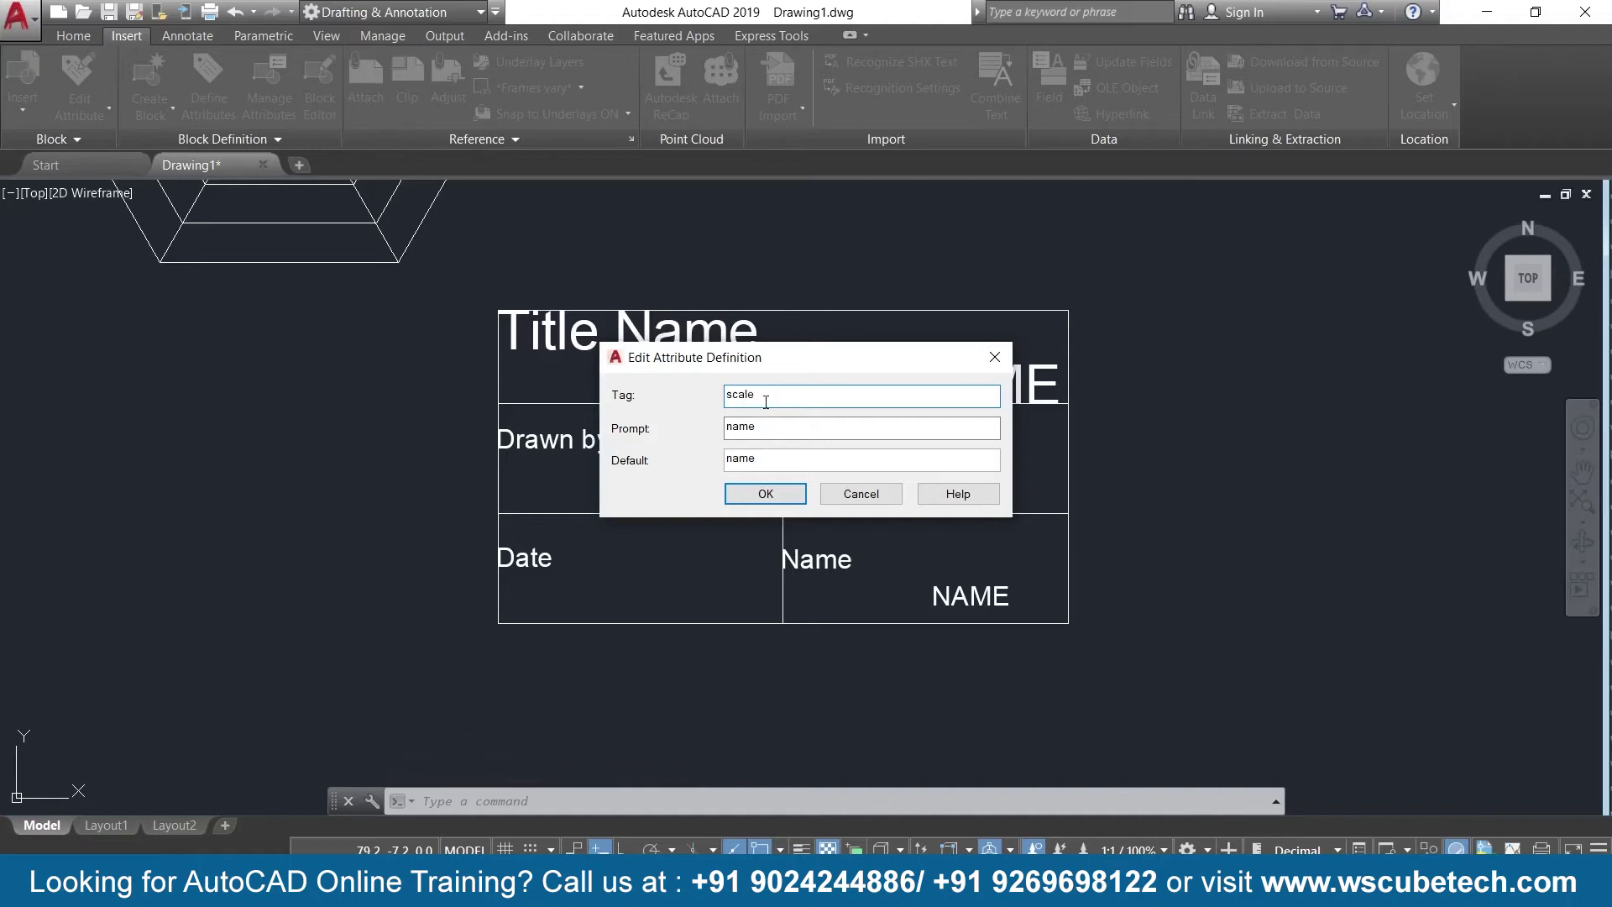
pyautogui.press('Tab')
pyautogui.write('scale')
pyautogui.press('Tab')
pyautogui.click(776, 494)
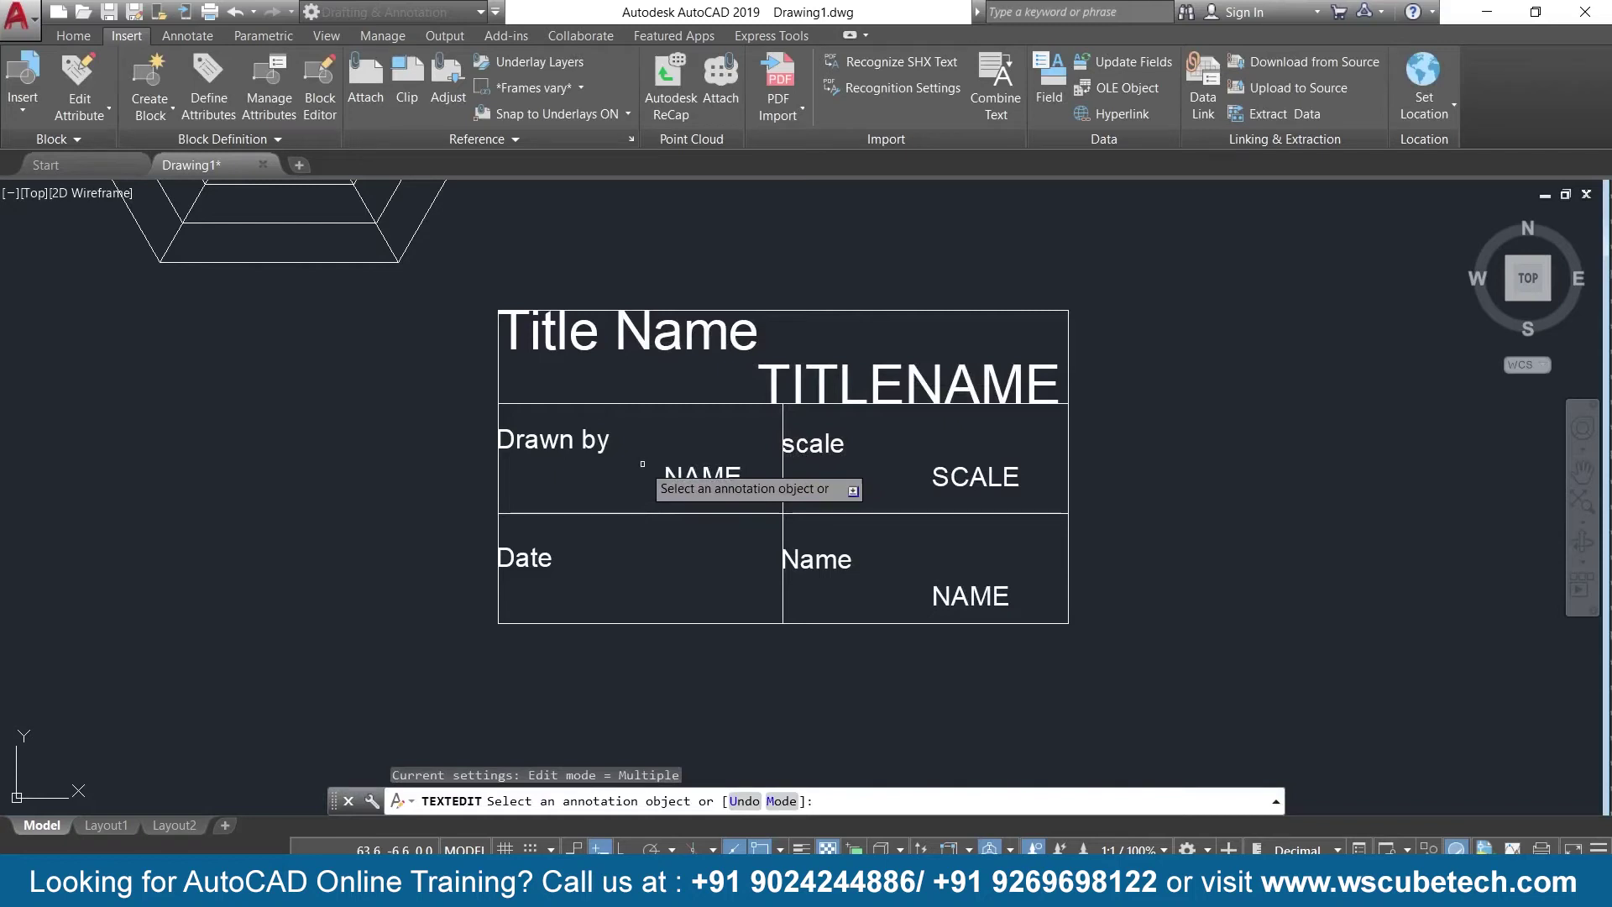
pyautogui.press('Escape')
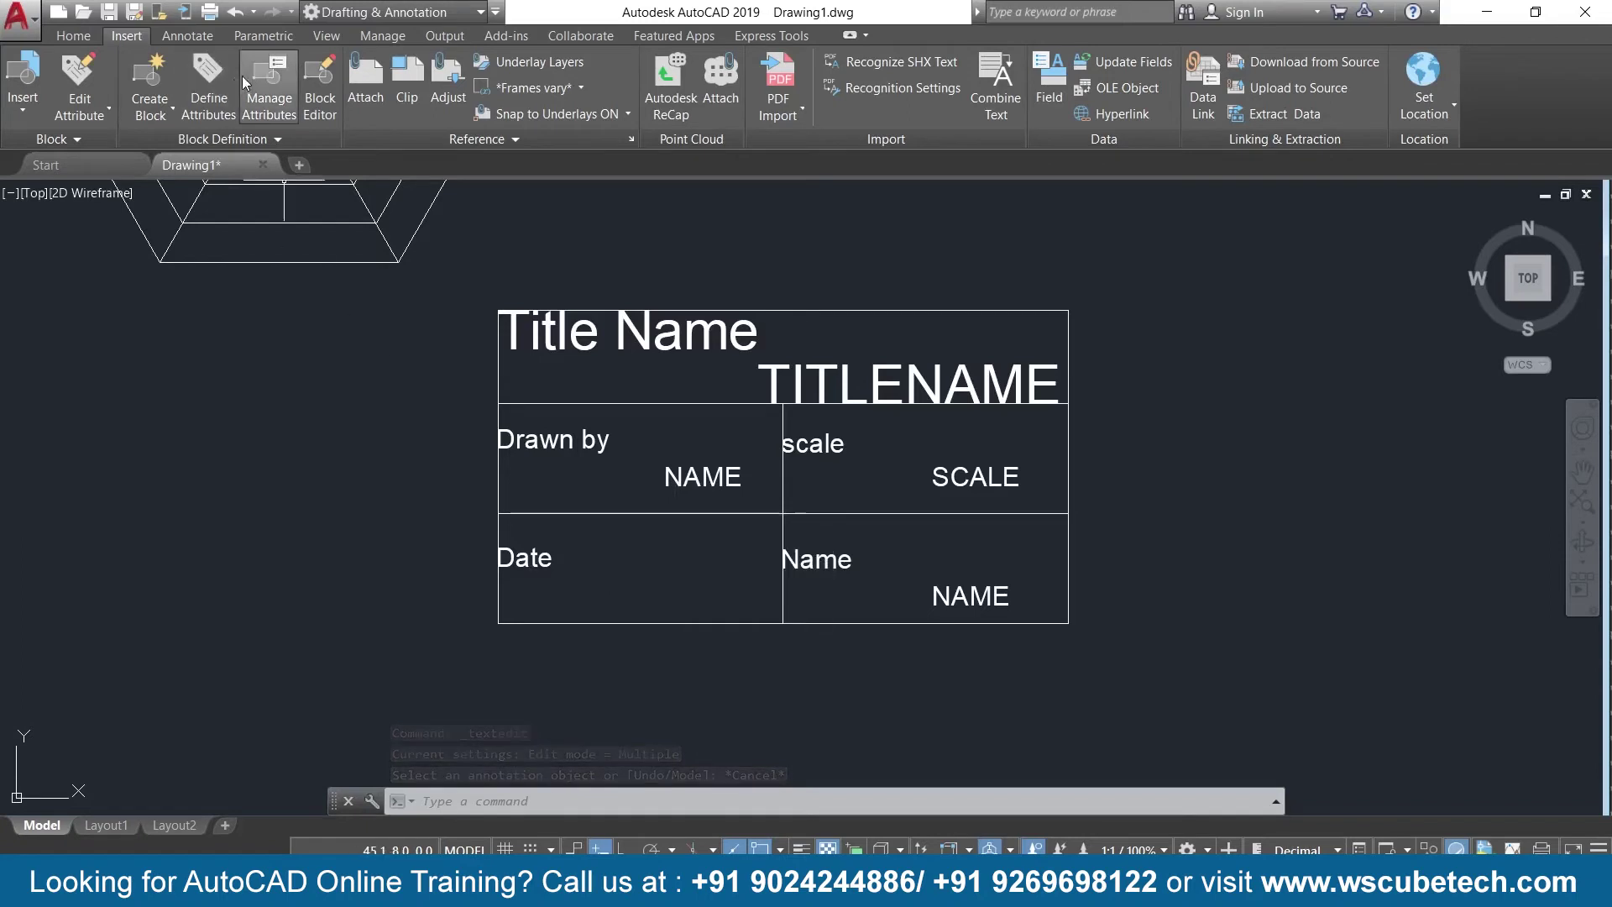
pyautogui.click(210, 88)
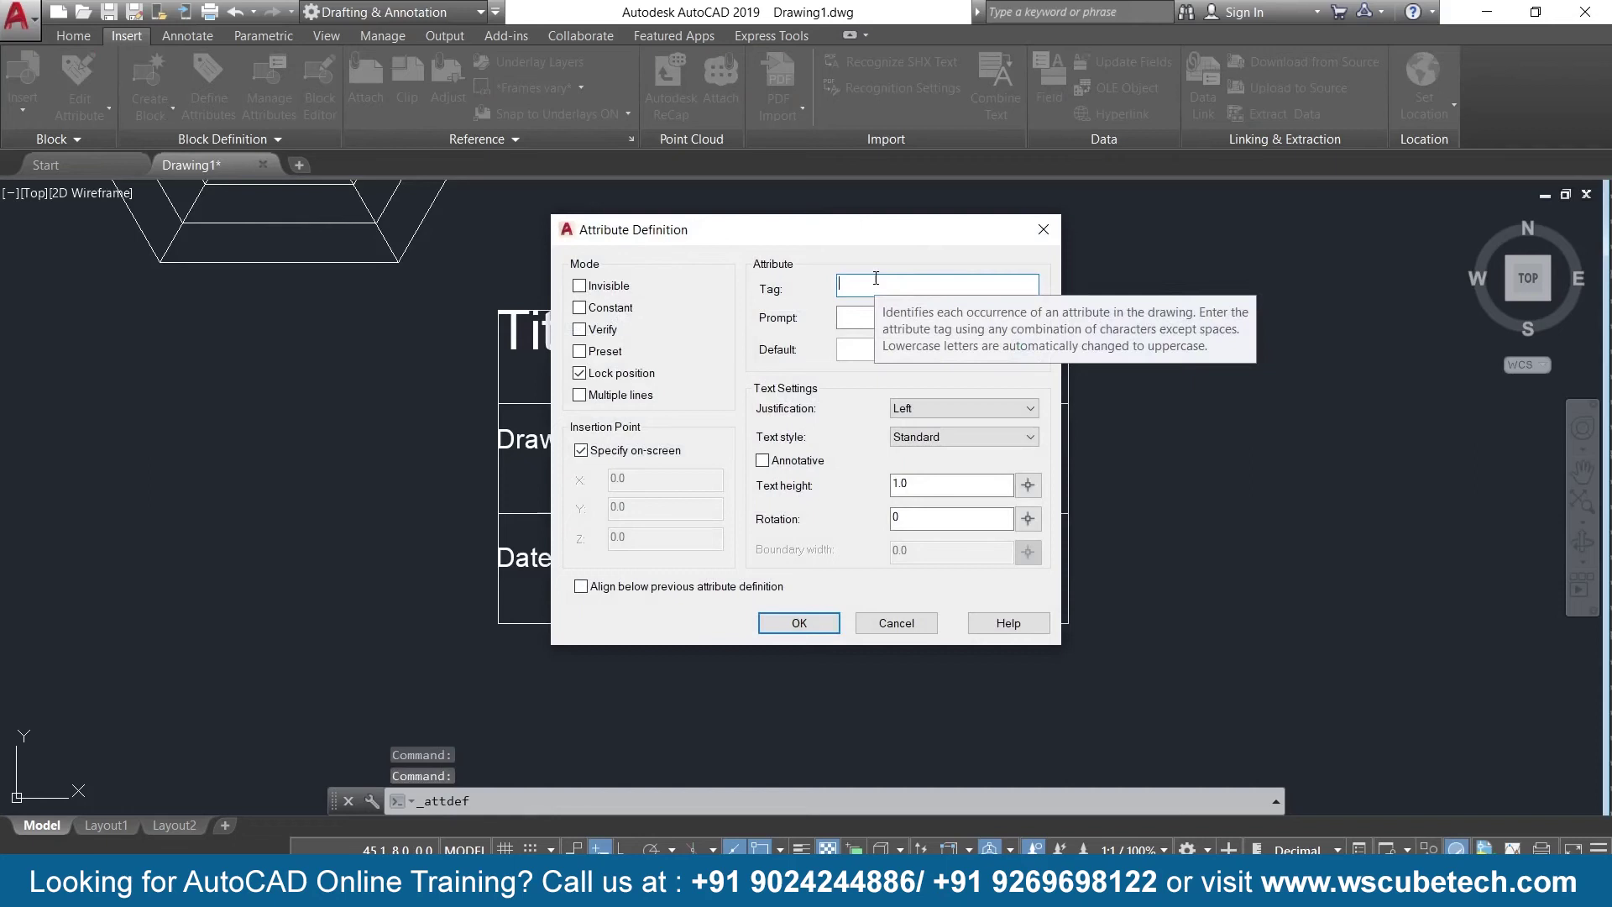
# Define a date attribute whose default is a d-MMM-yy Date field (17-Feb-21)
pyautogui.write('date')
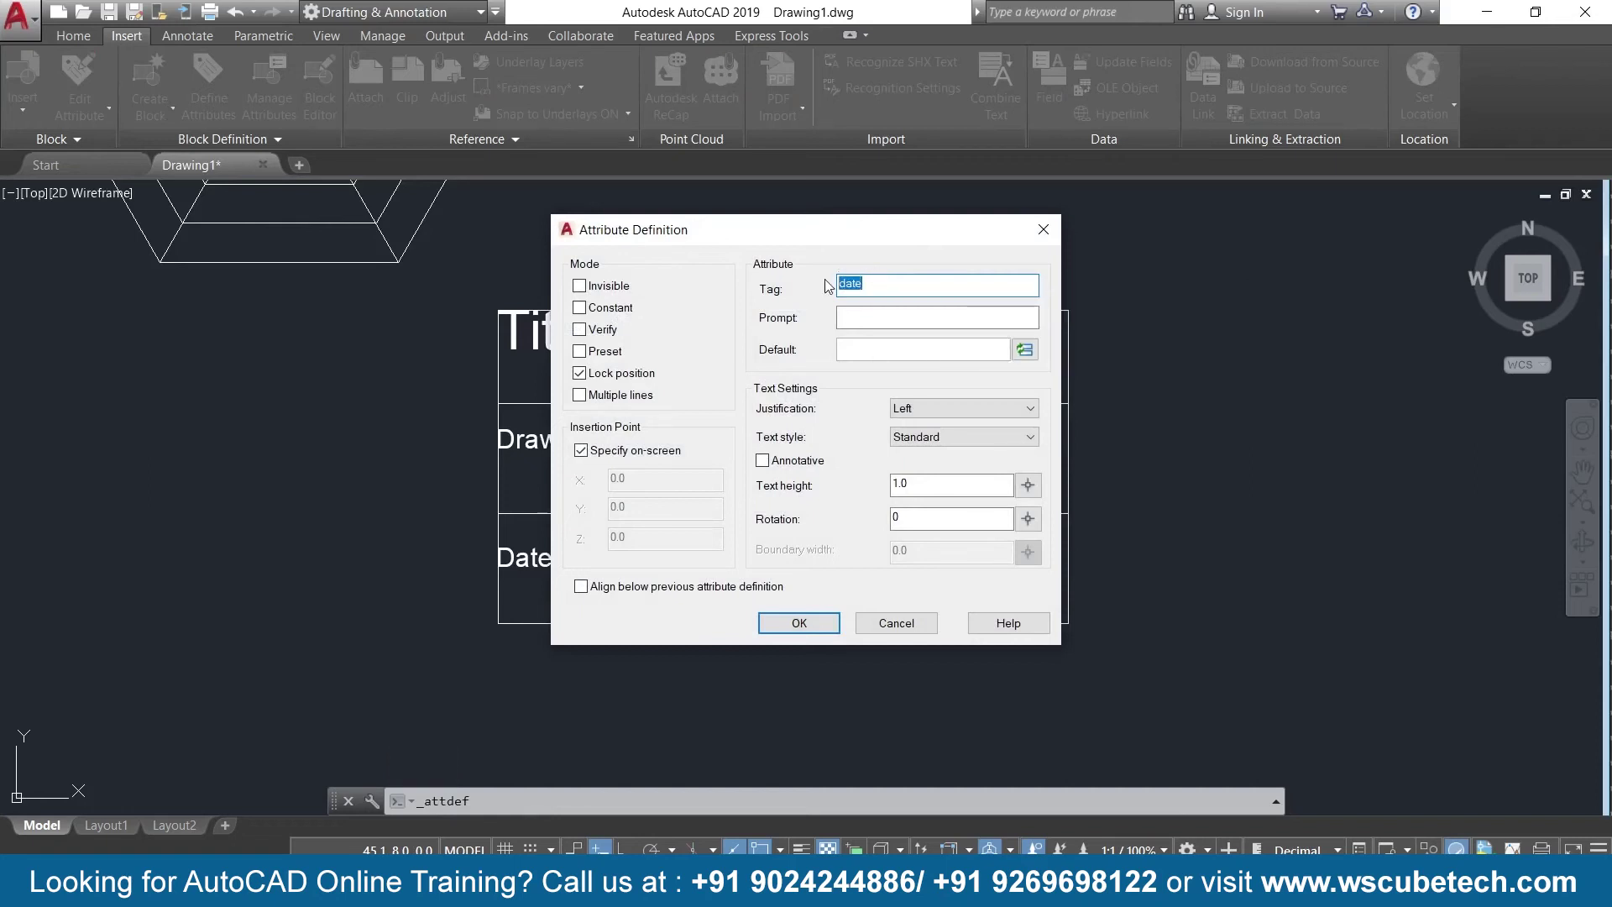
pyautogui.click(858, 320)
pyautogui.write('date')
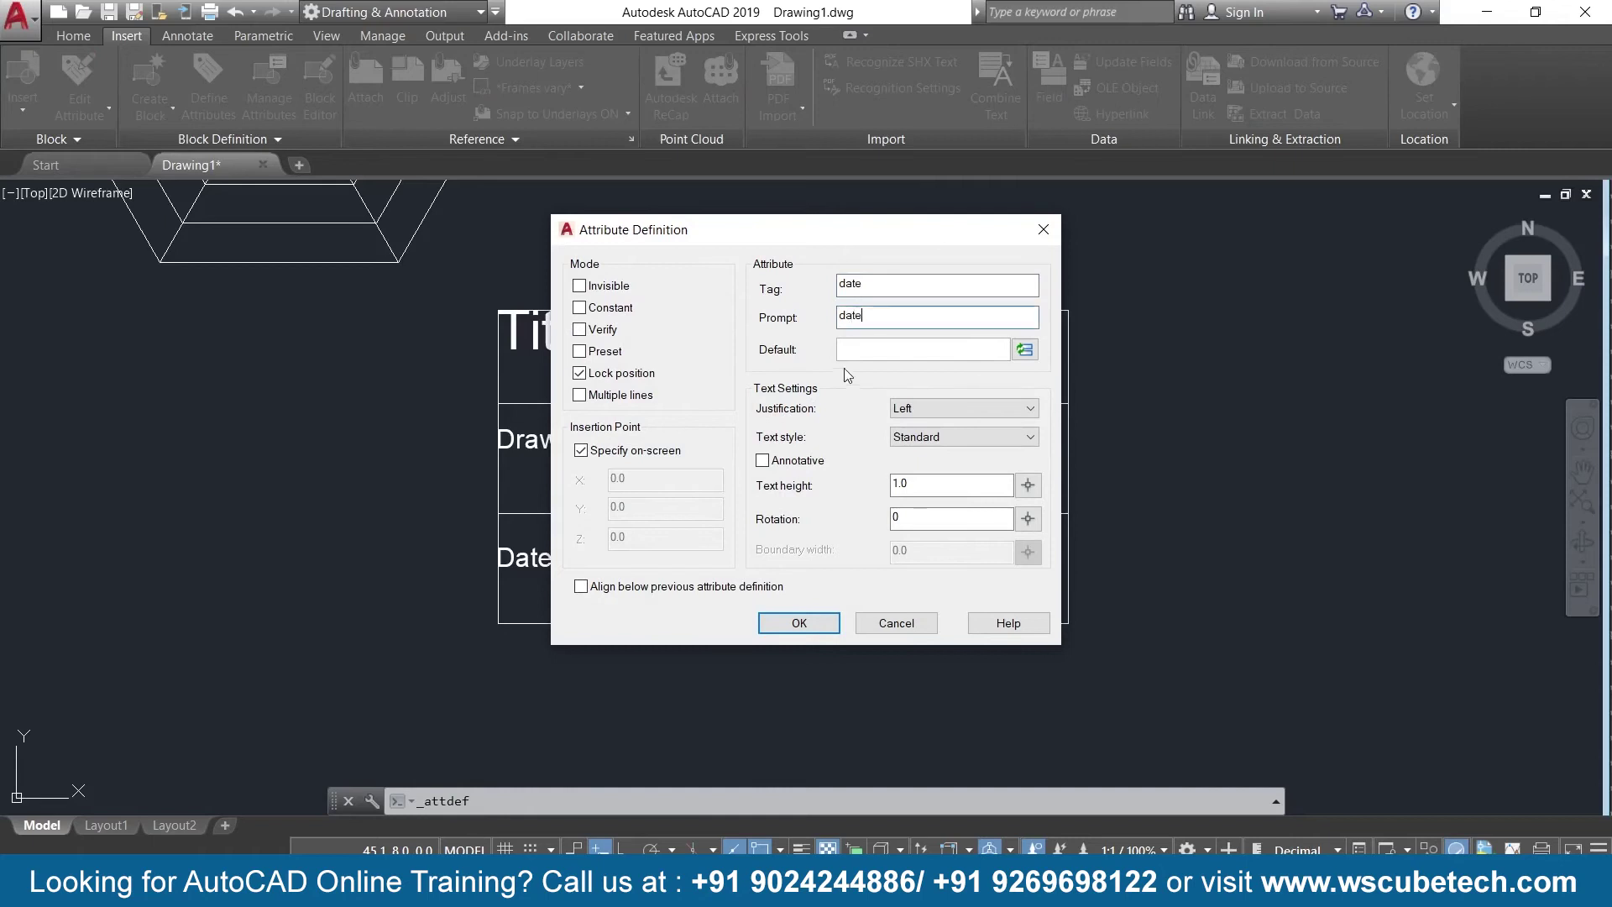
pyautogui.click(1025, 349)
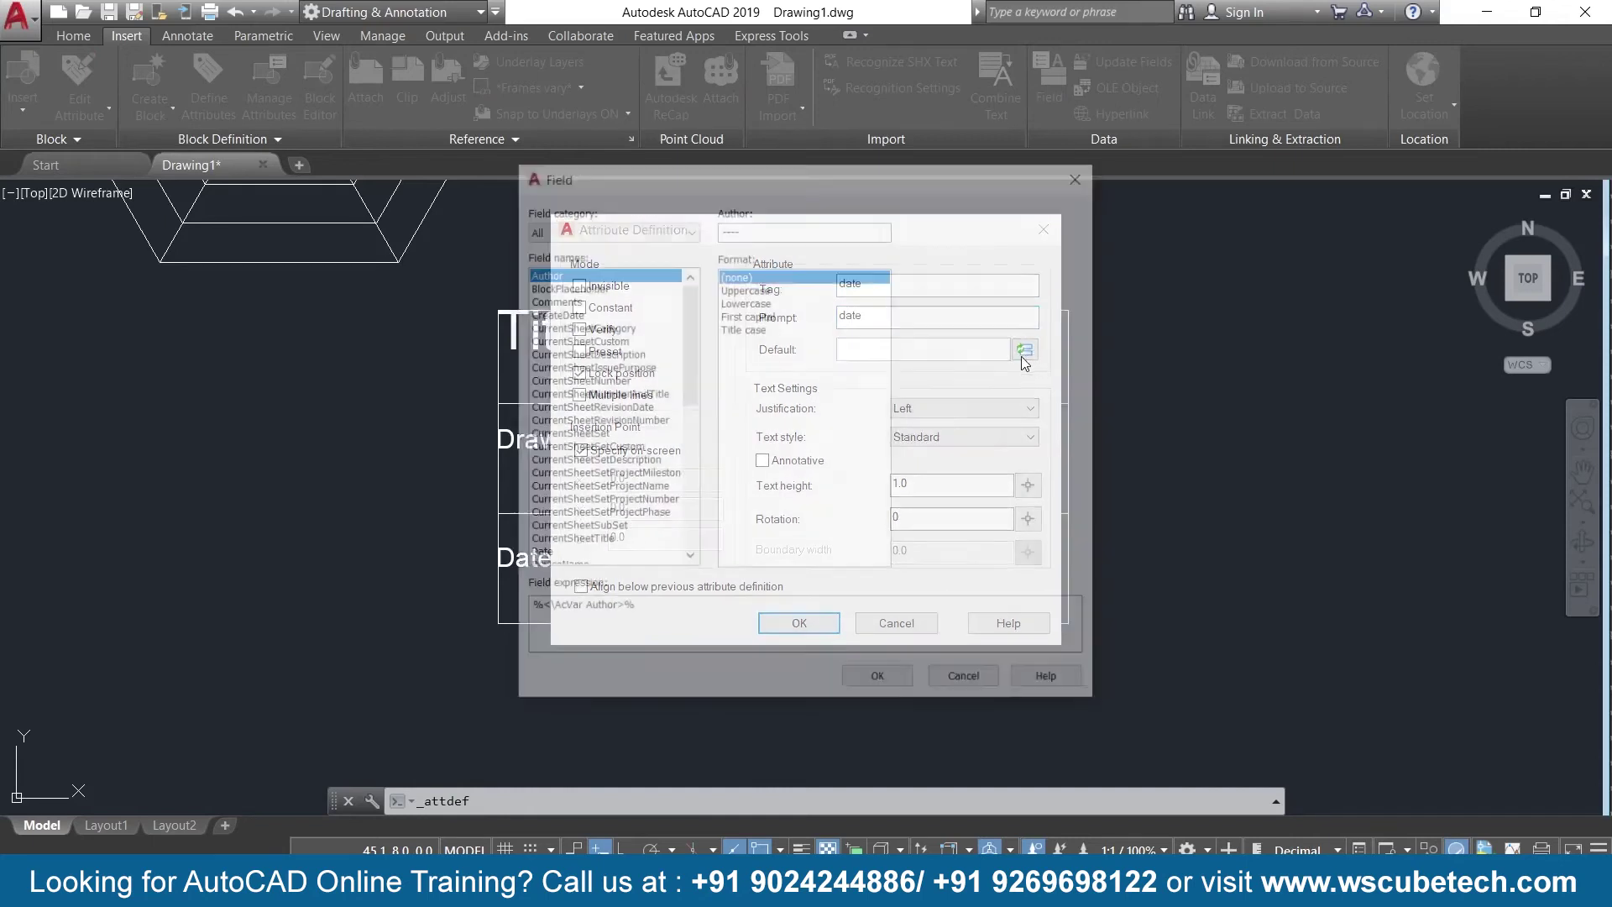
pyautogui.scroll(-2, 550, 475)
pyautogui.scroll(-3, 551, 471)
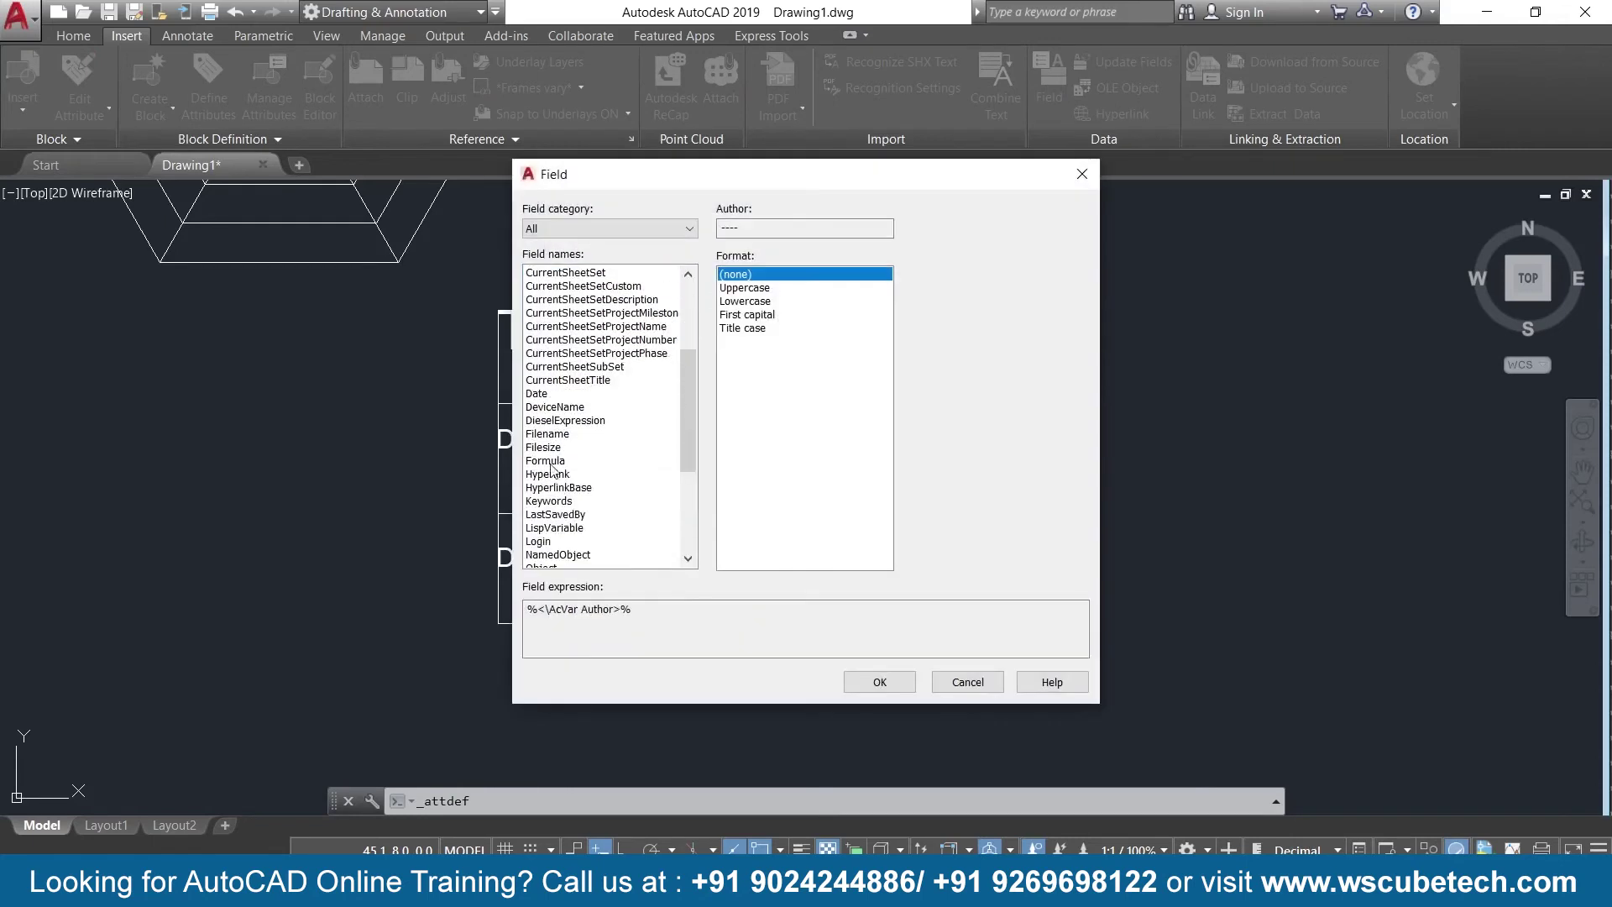
pyautogui.click(538, 395)
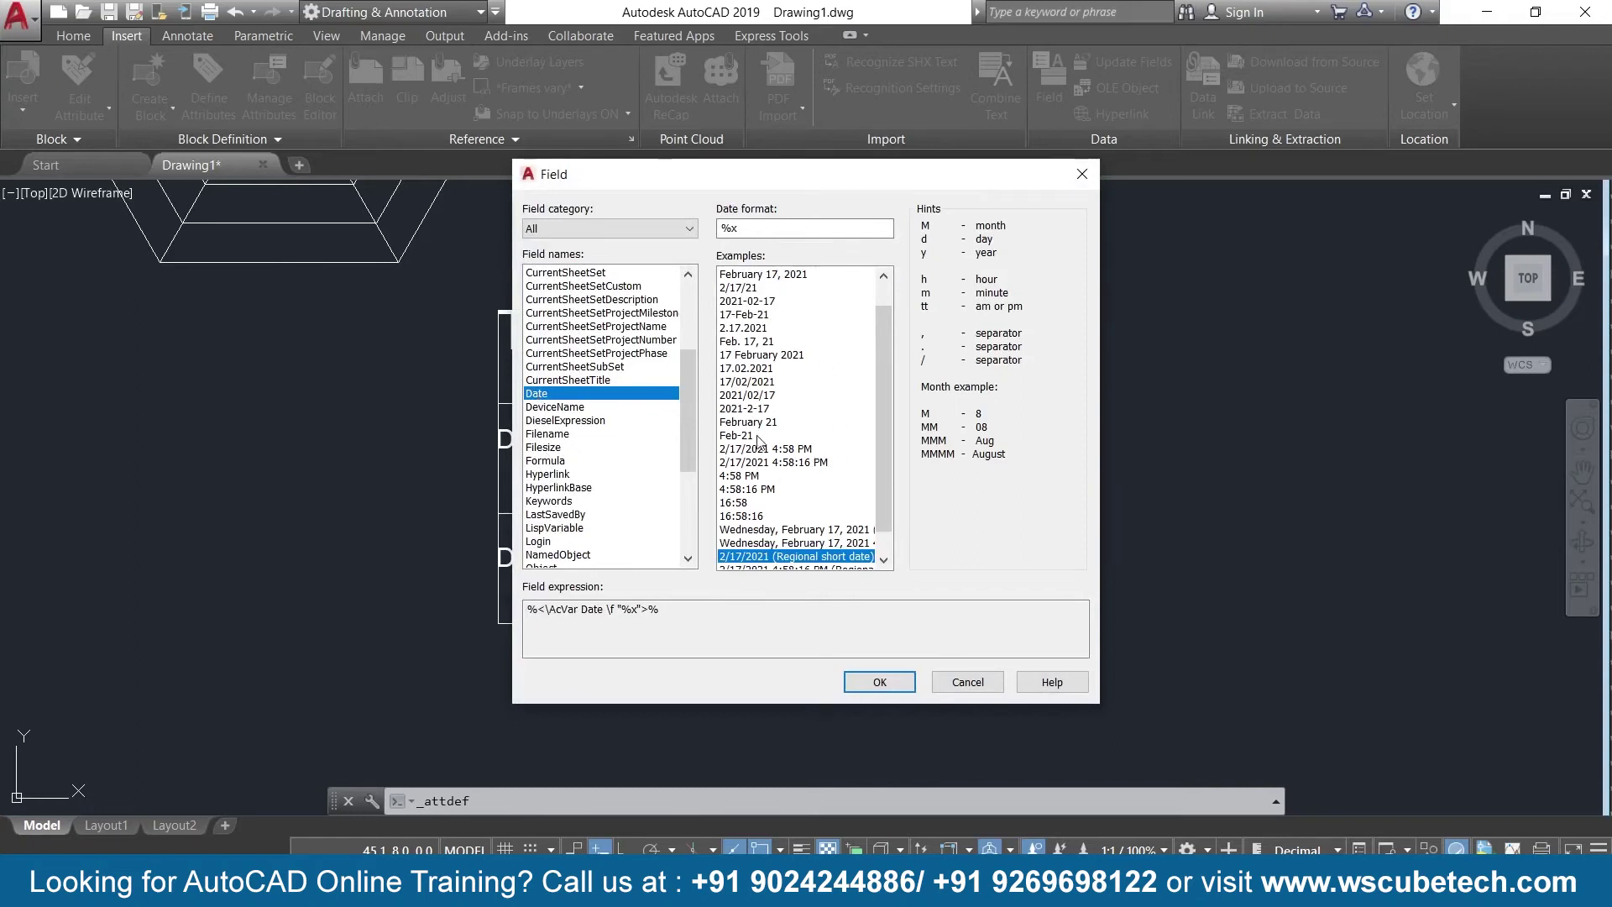
pyautogui.scroll(-1, 752, 520)
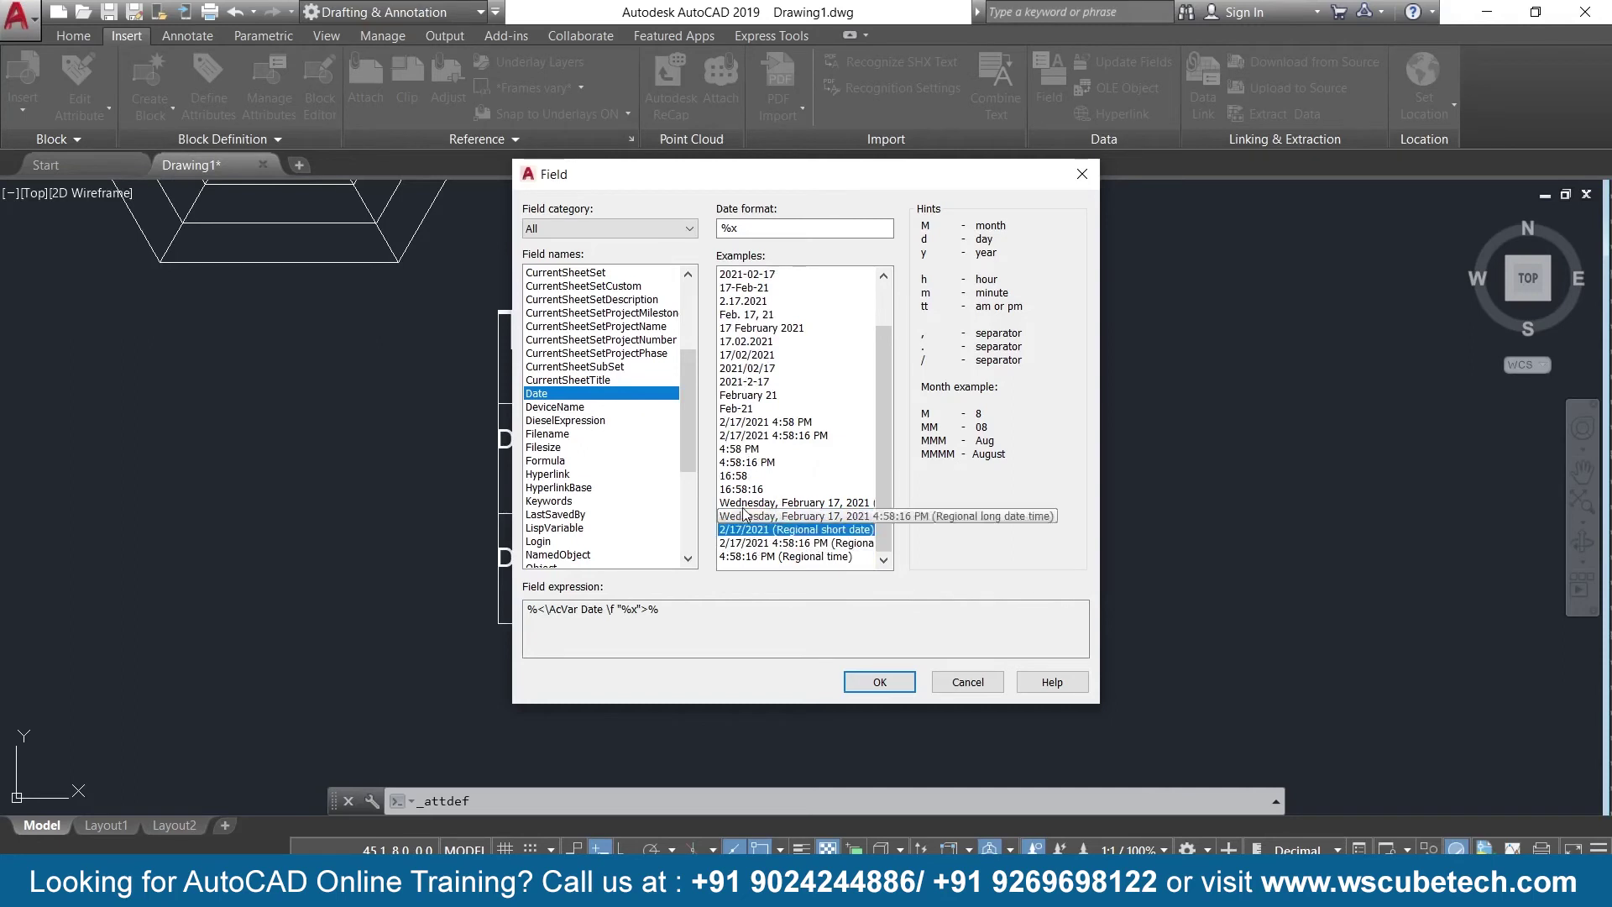
pyautogui.scroll(1, 730, 371)
pyautogui.scroll(1, 746, 368)
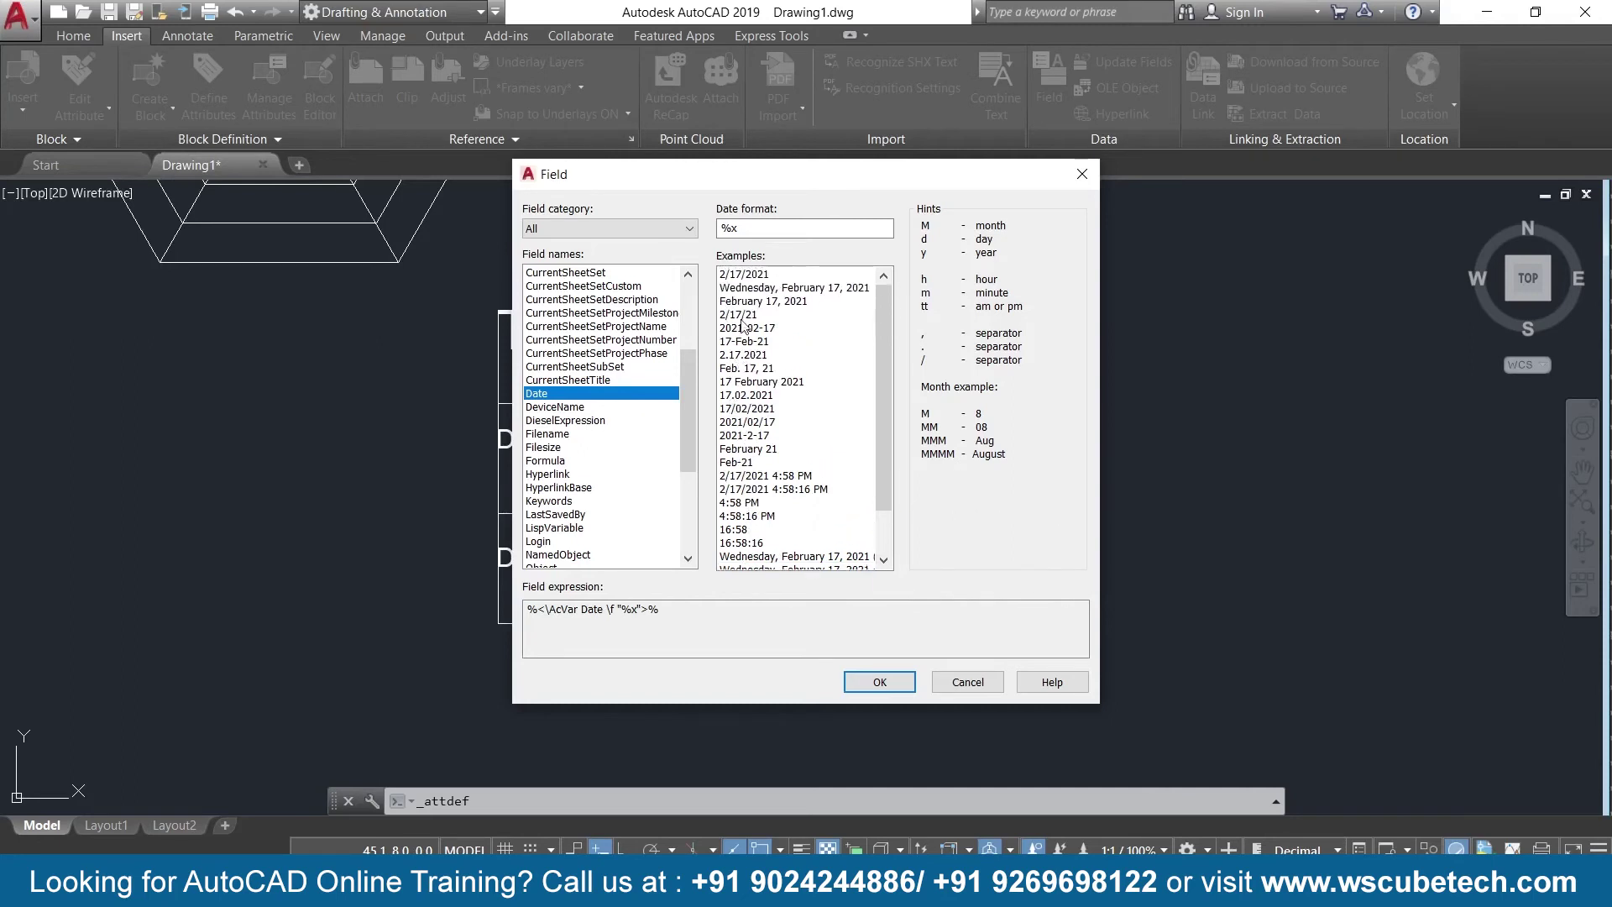
pyautogui.click(746, 341)
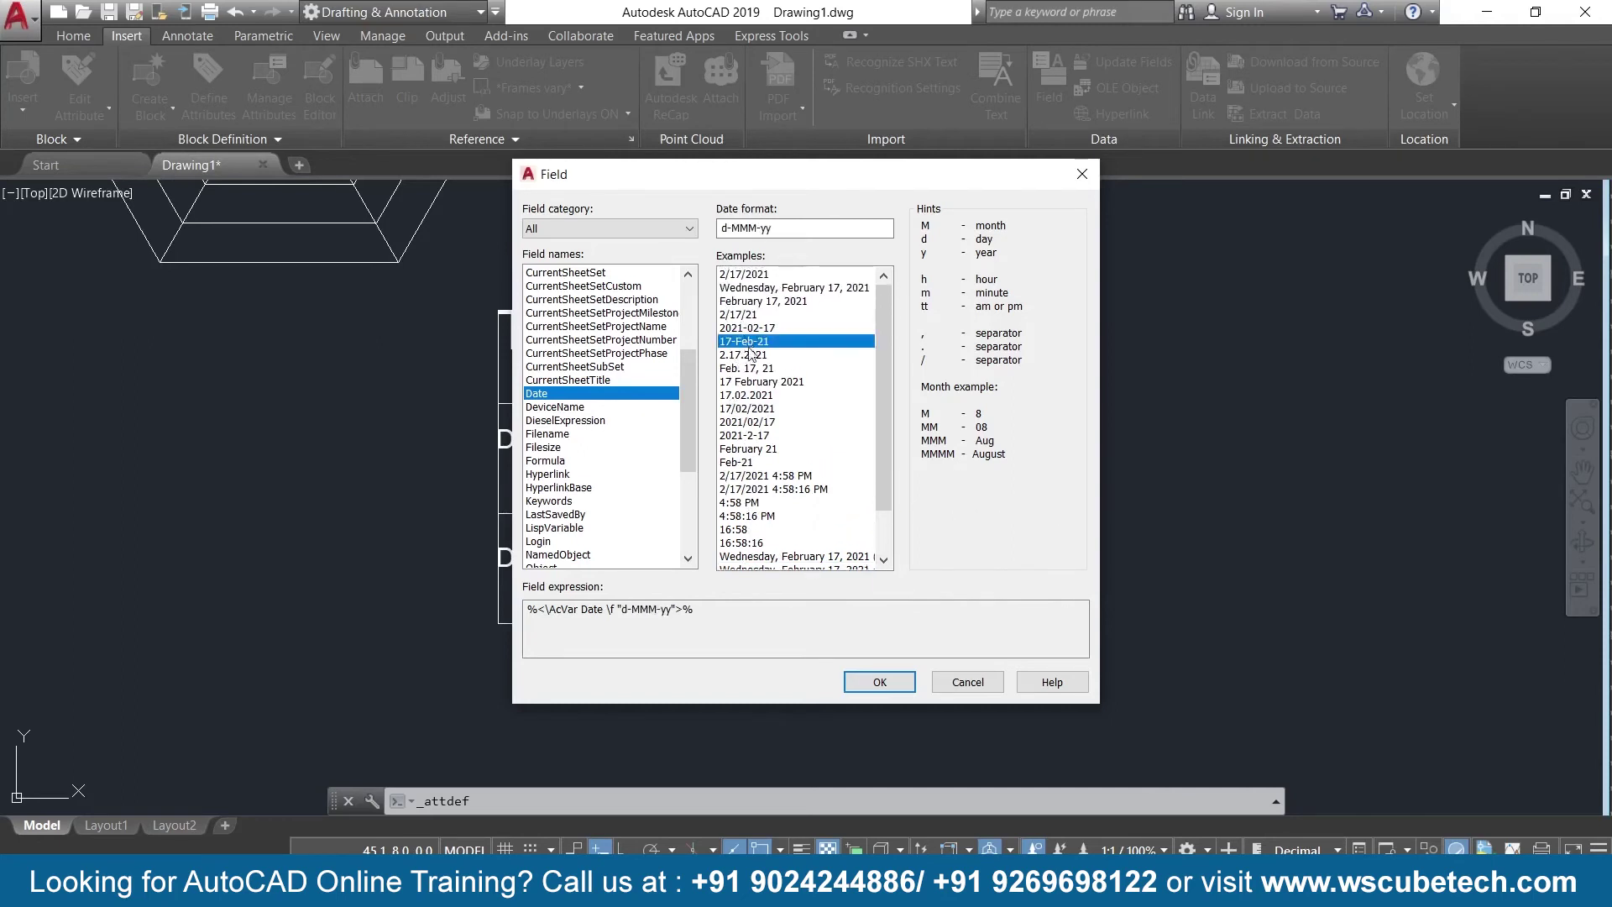
pyautogui.click(864, 678)
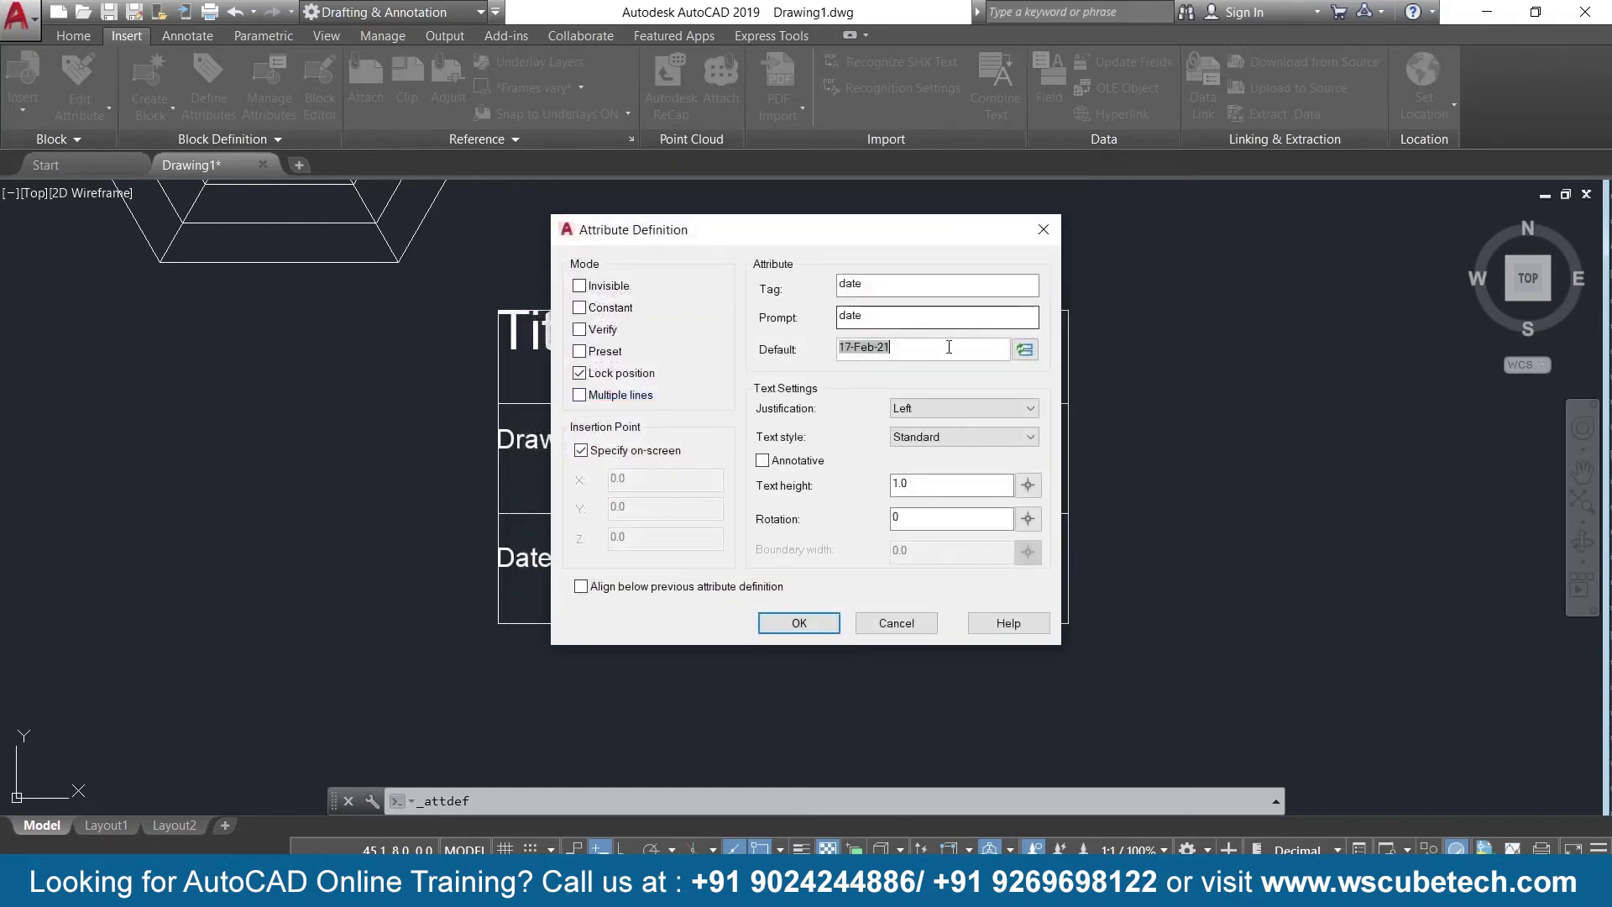
pyautogui.click(949, 518)
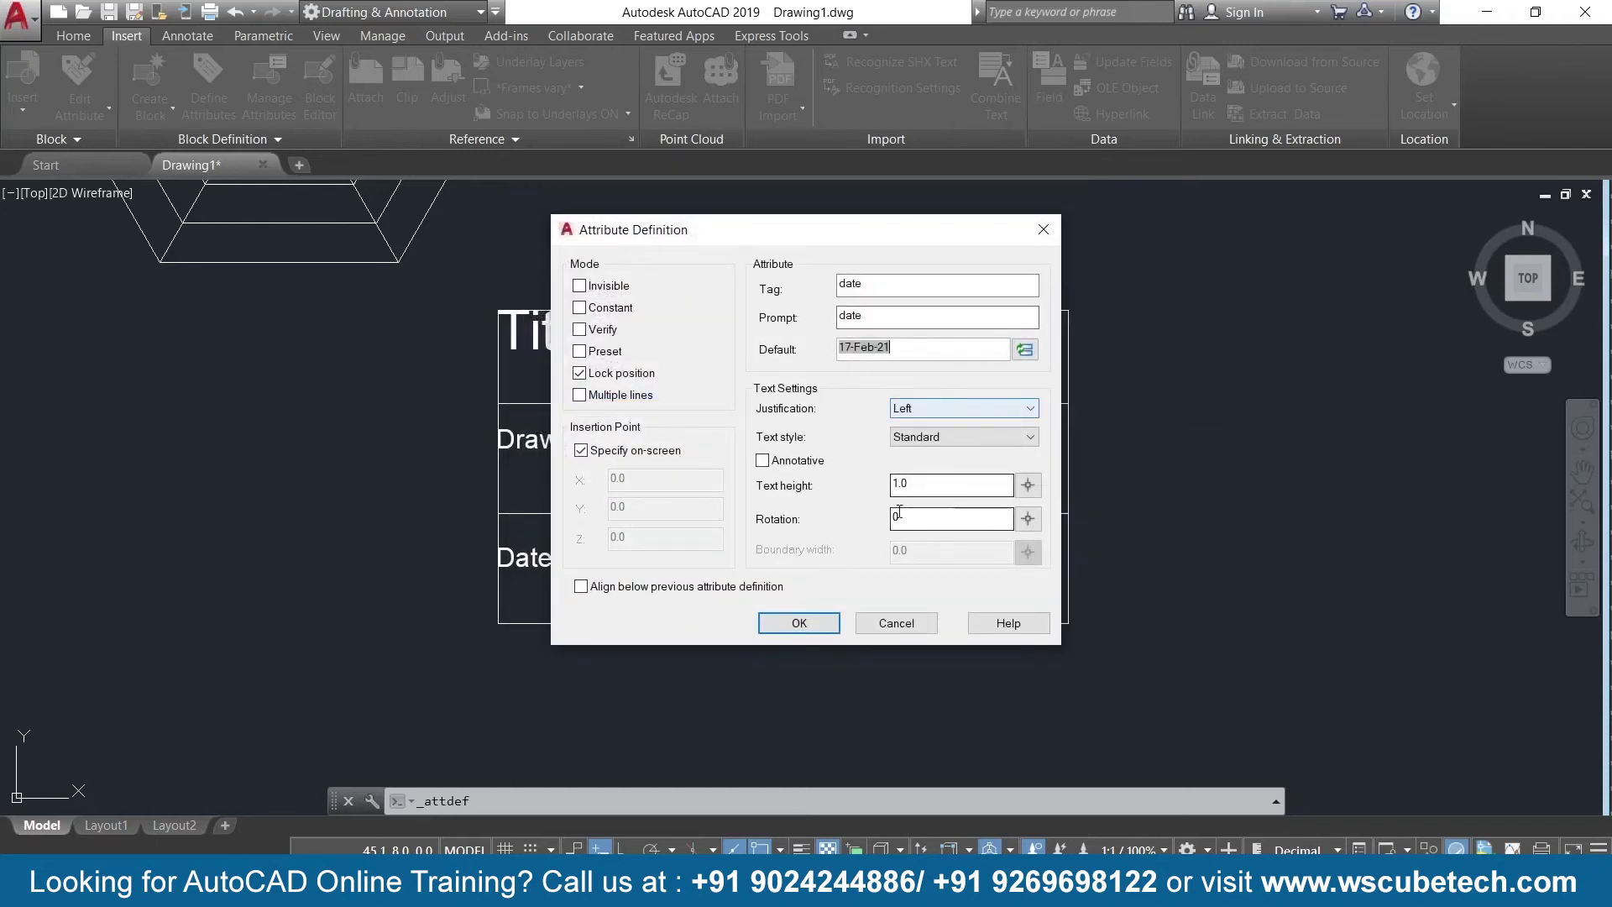
pyautogui.click(819, 631)
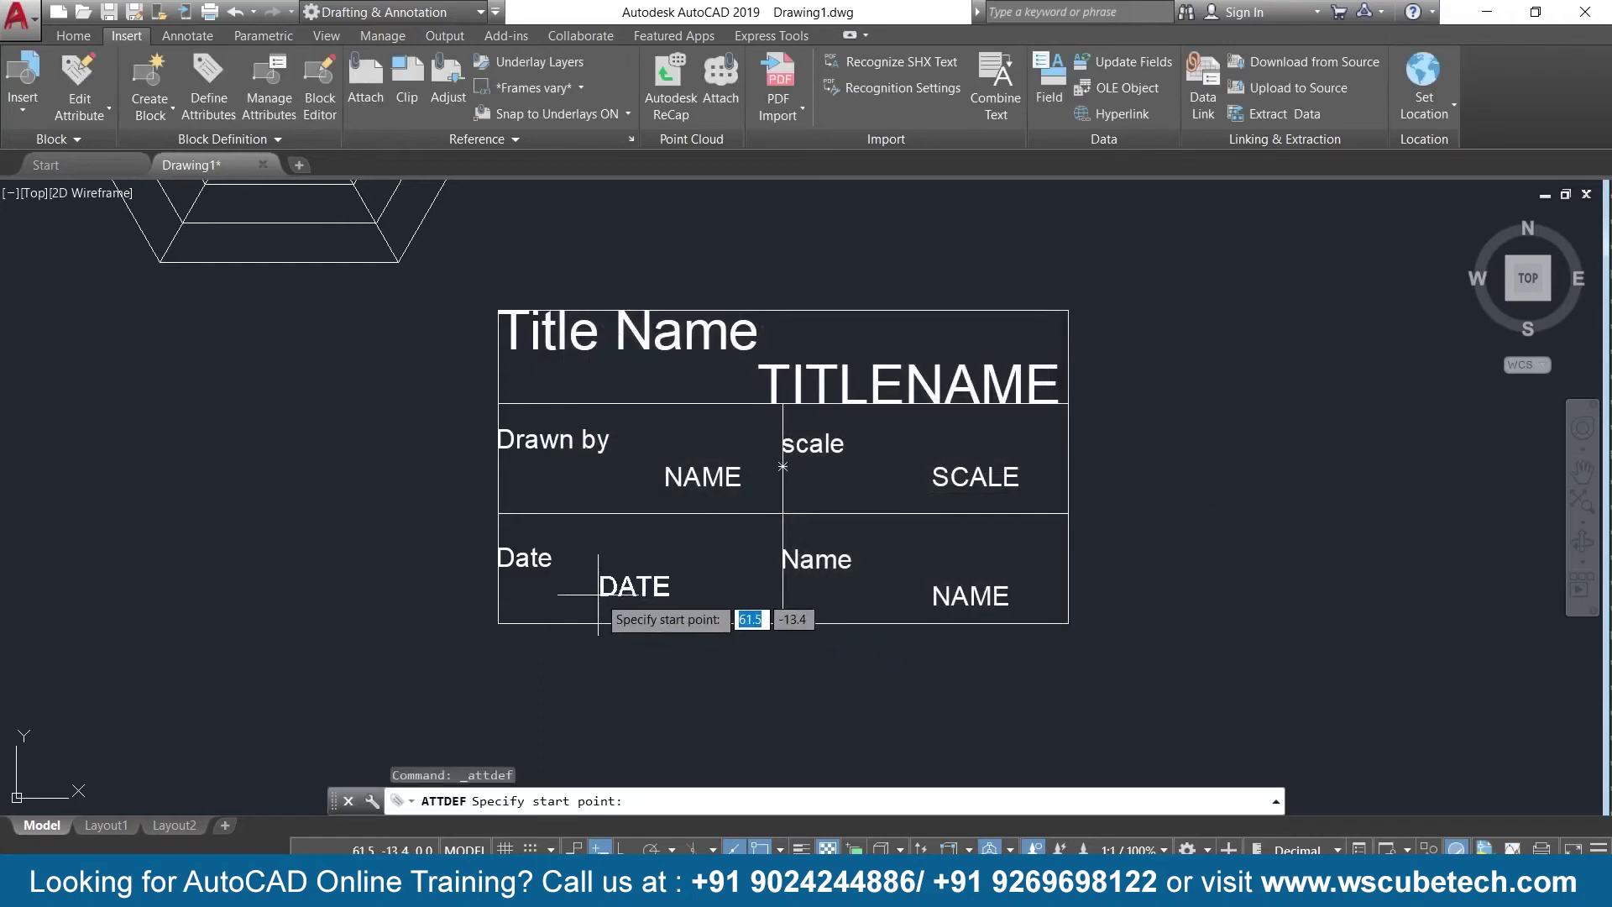
# Place the DATE attribute in the Date cell and check its definition
pyautogui.click(604, 592)
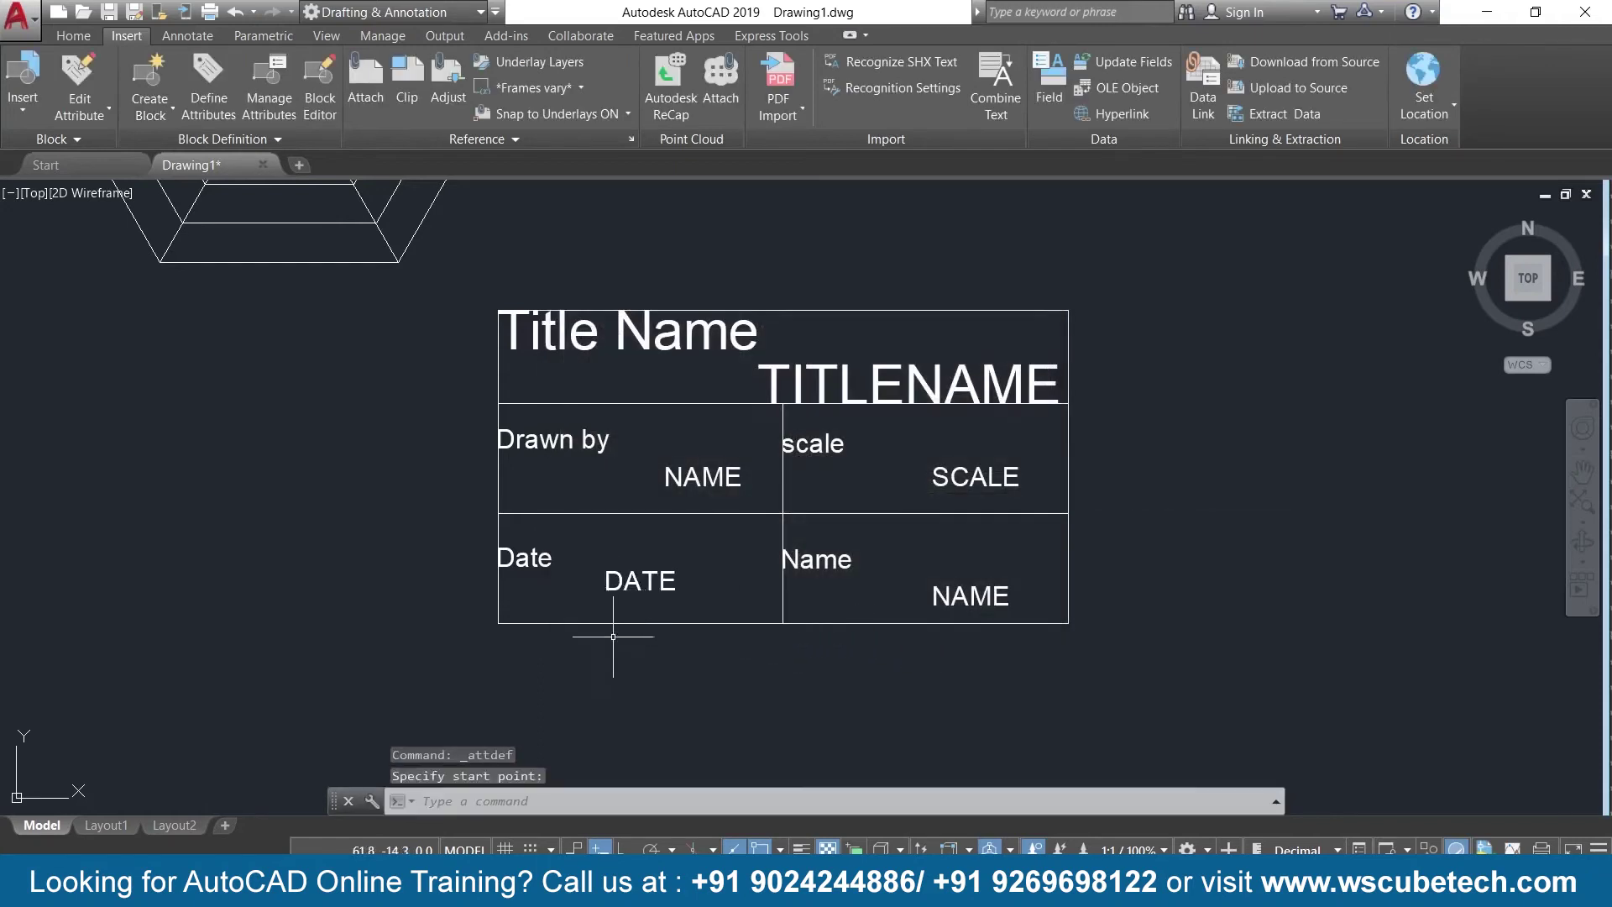
pyautogui.click(641, 589)
pyautogui.doubleClick(641, 589)
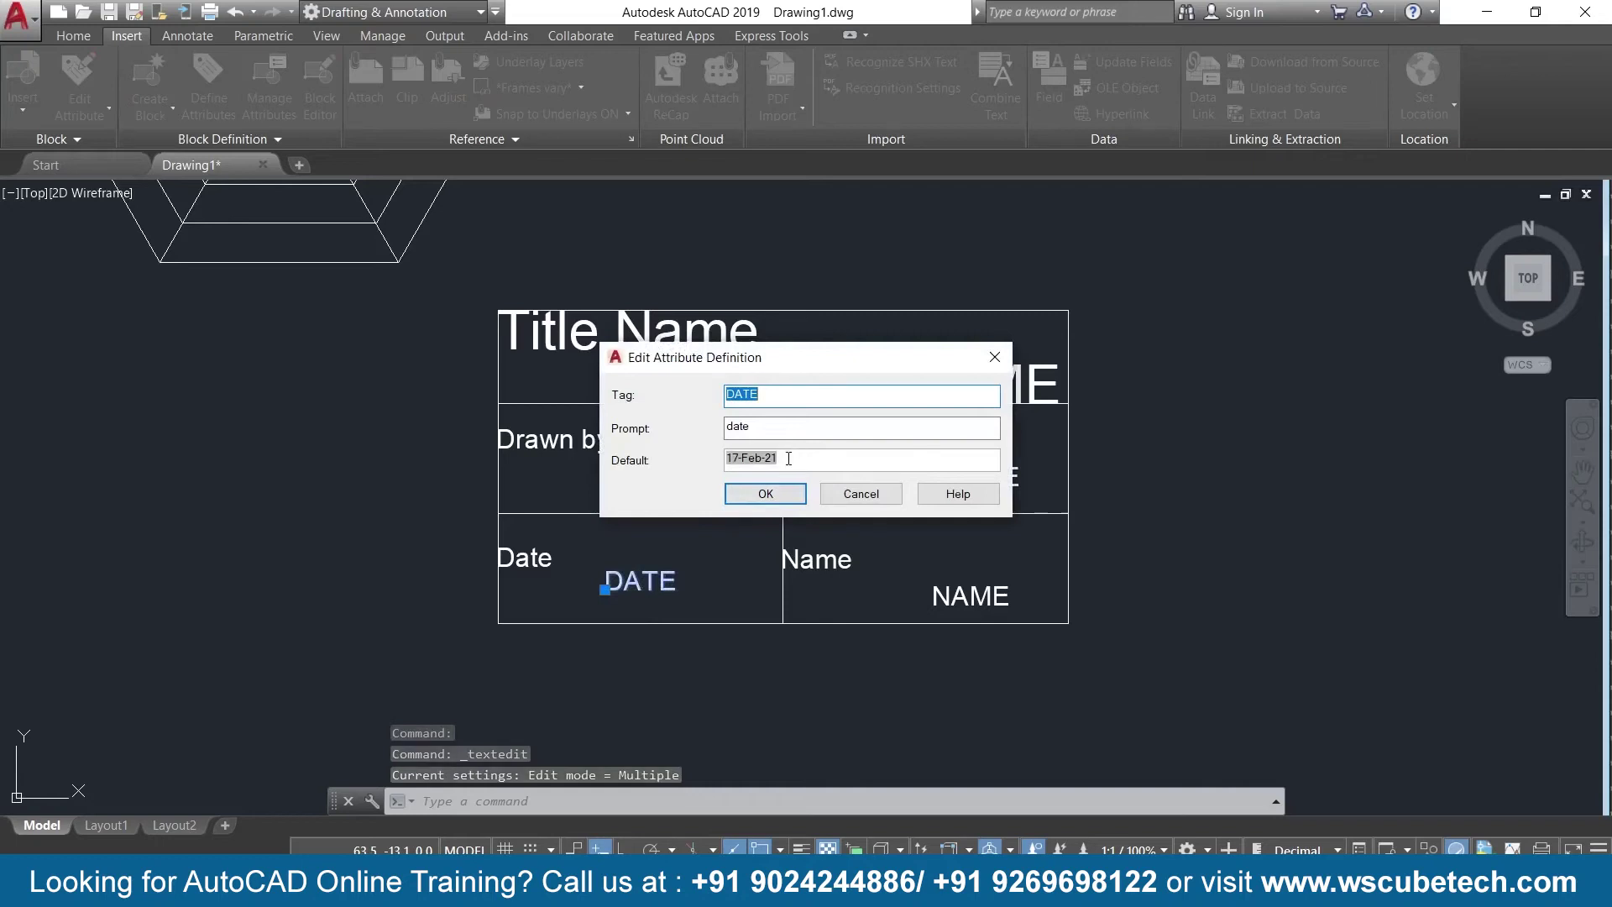
pyautogui.click(773, 500)
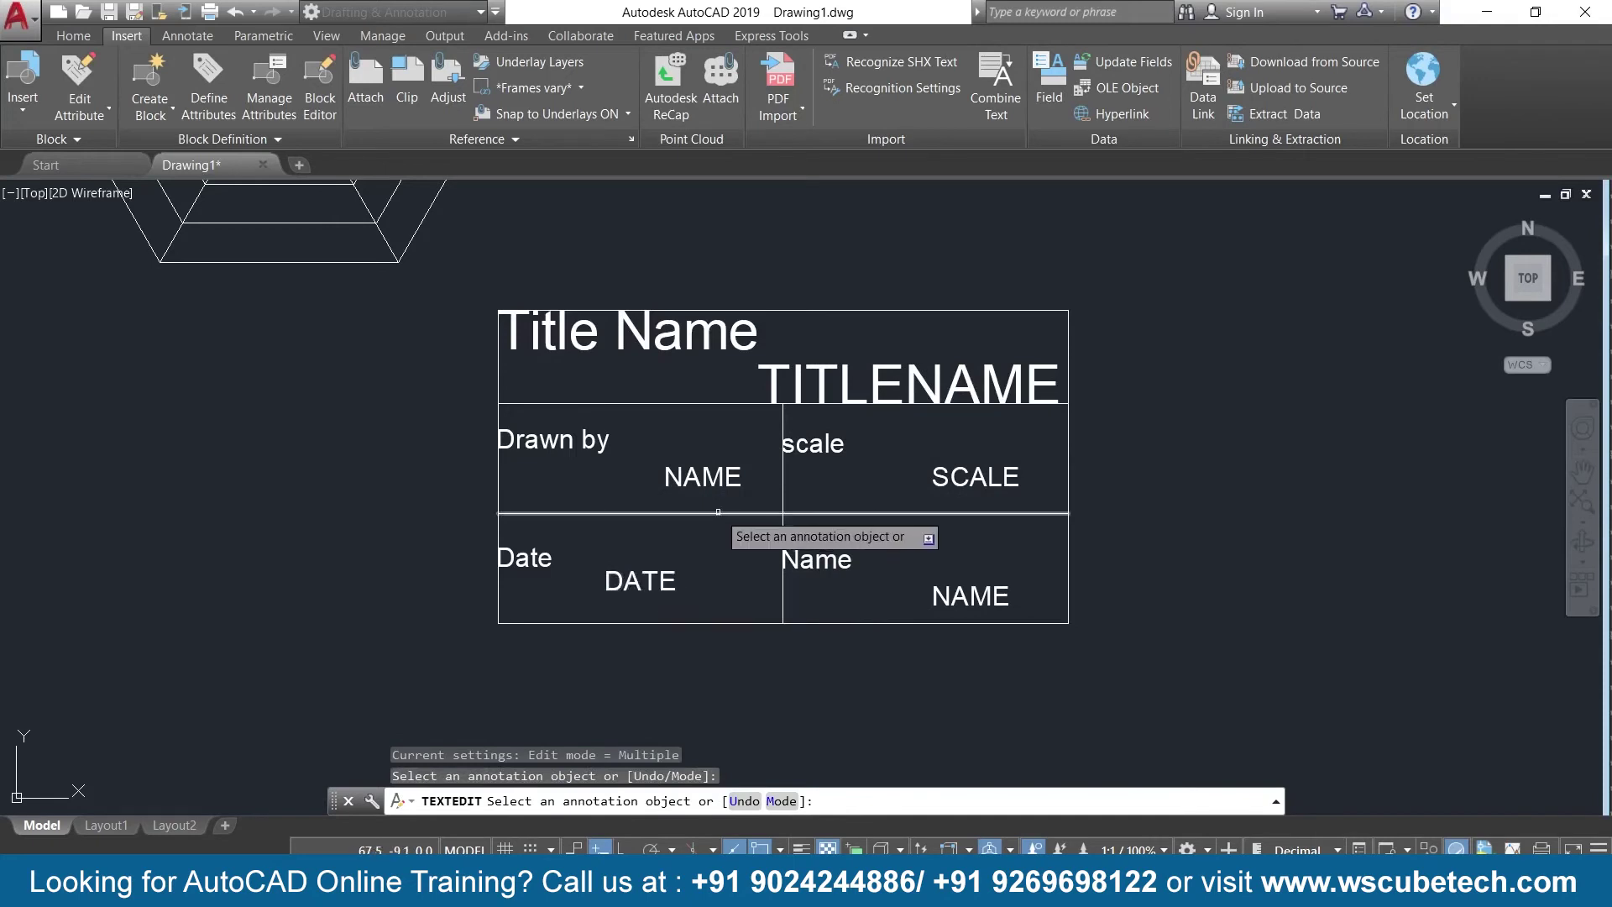
pyautogui.press('Escape')
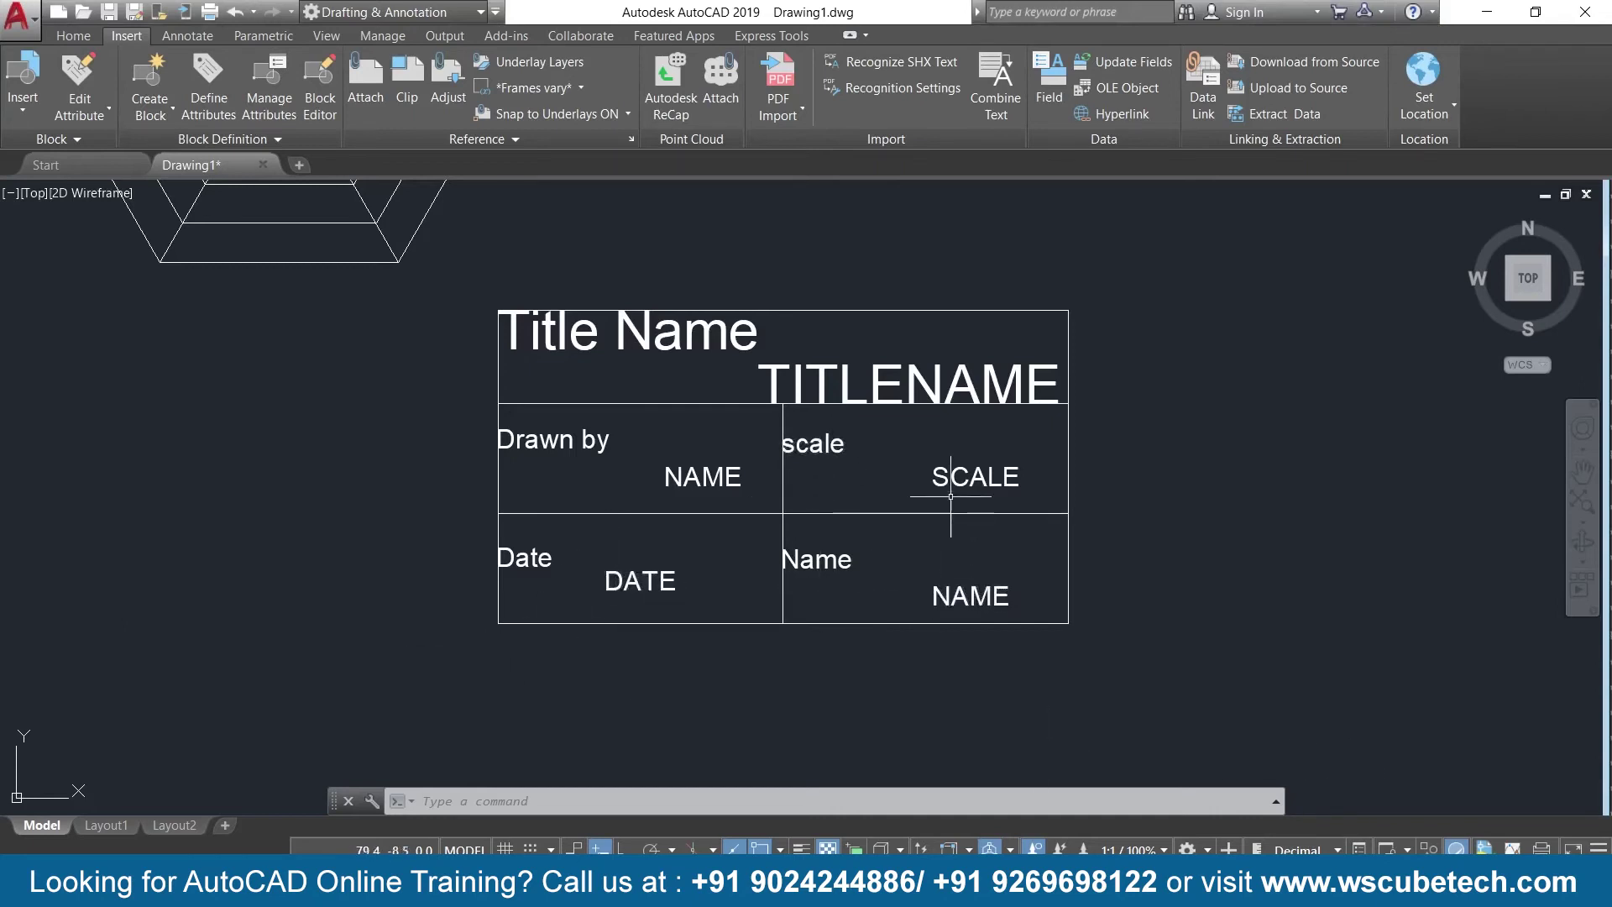
# Check the SCALE attribute's definition without changing it
pyautogui.doubleClick(950, 478)
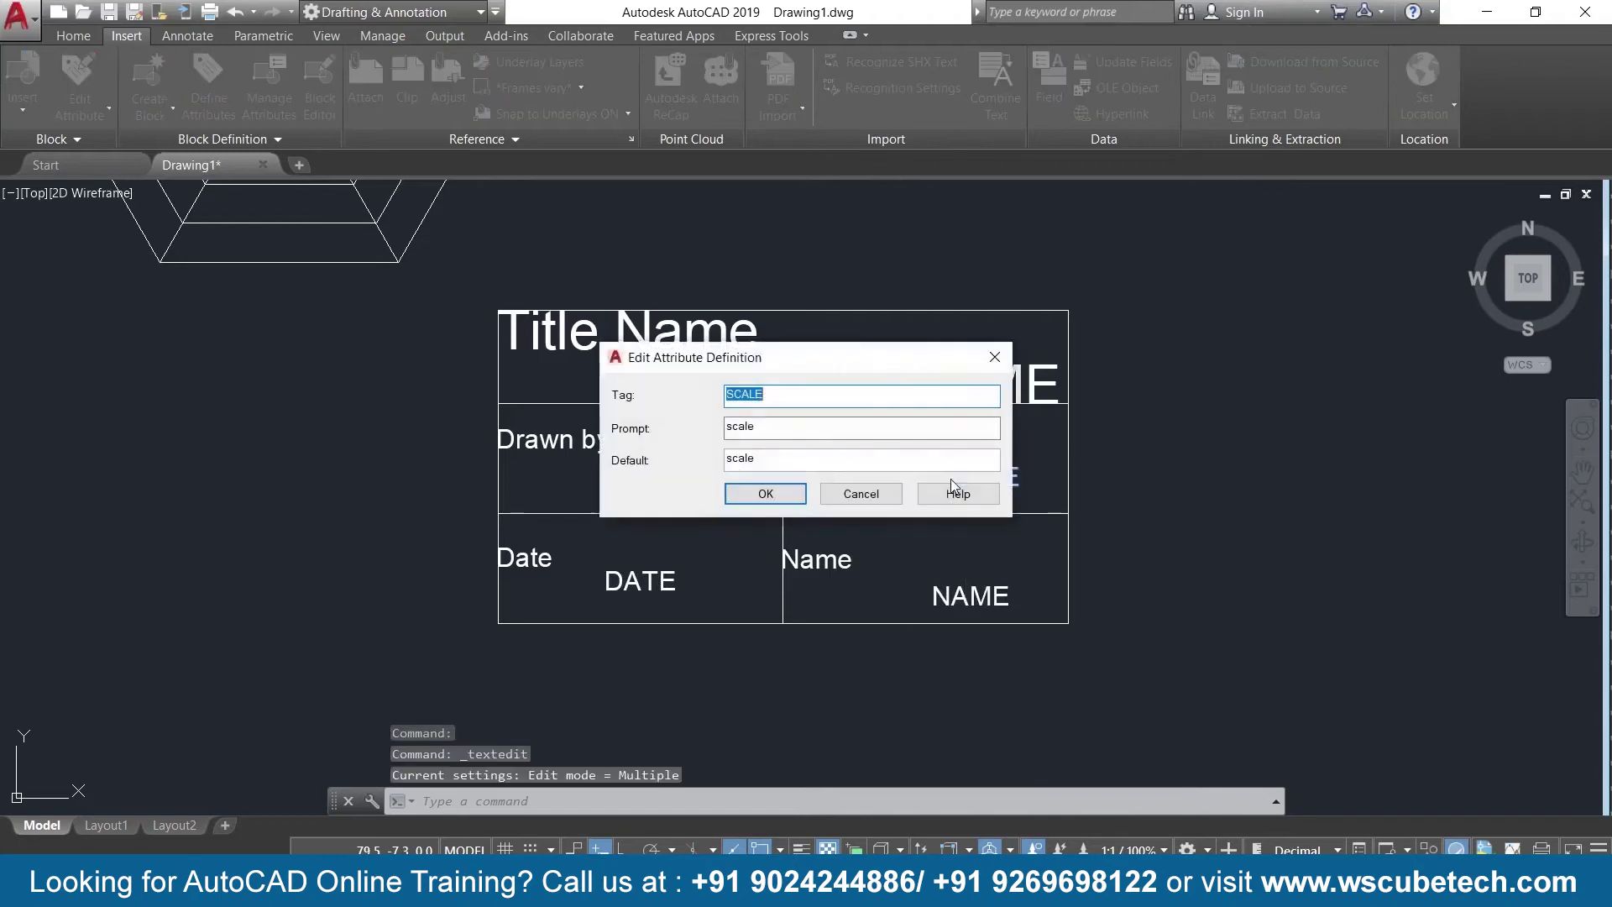
pyautogui.click(750, 499)
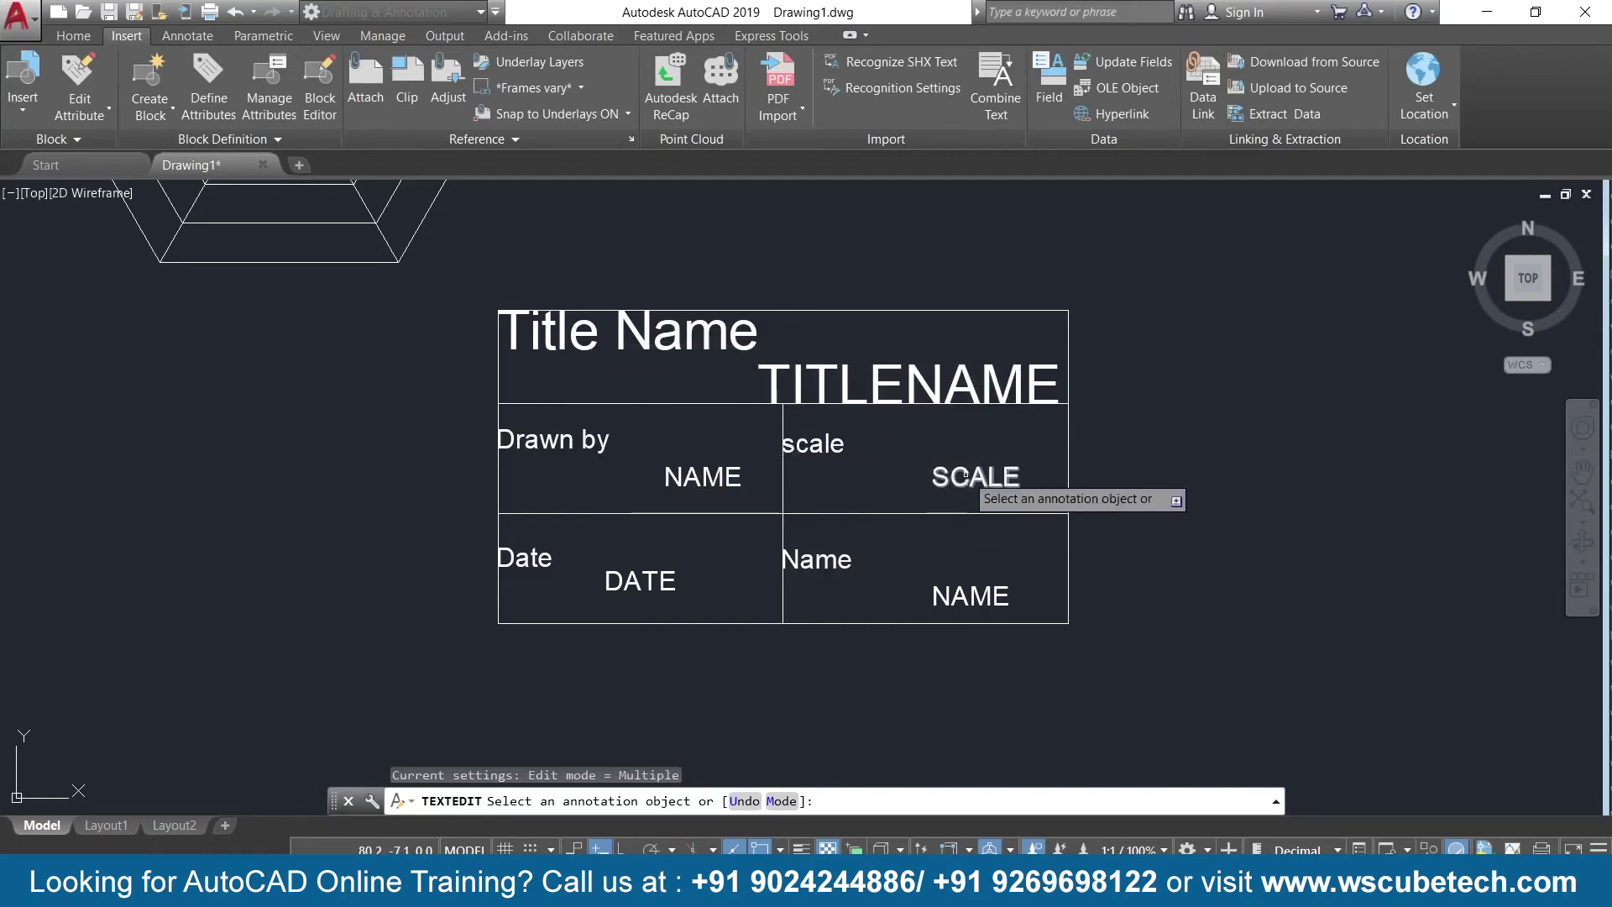
pyautogui.click(964, 475)
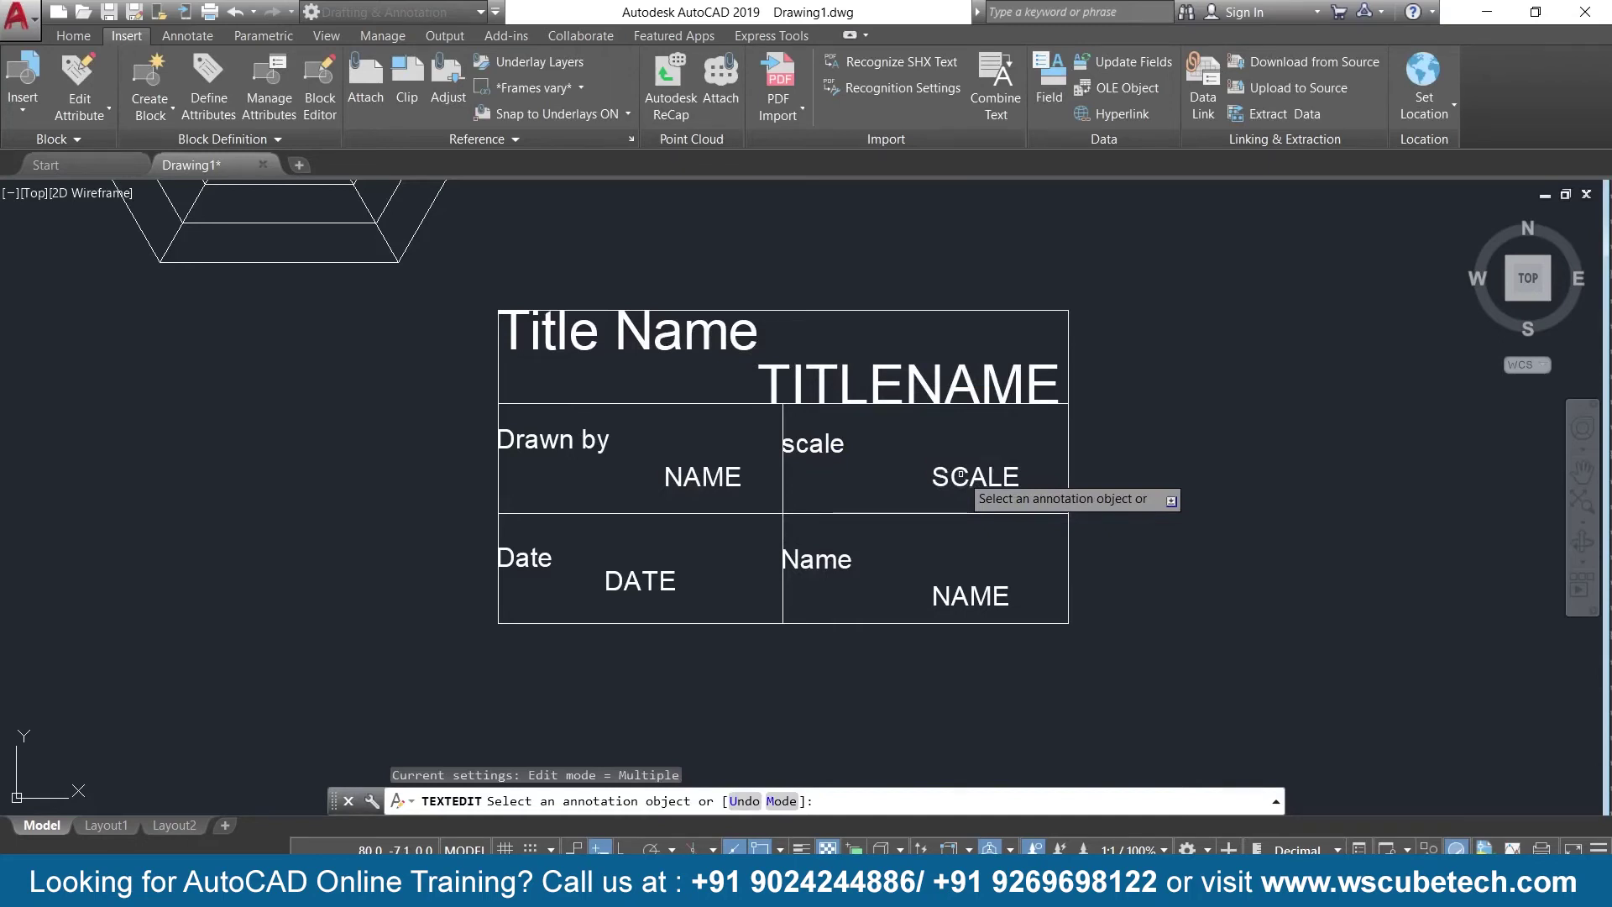
pyautogui.press('Escape')
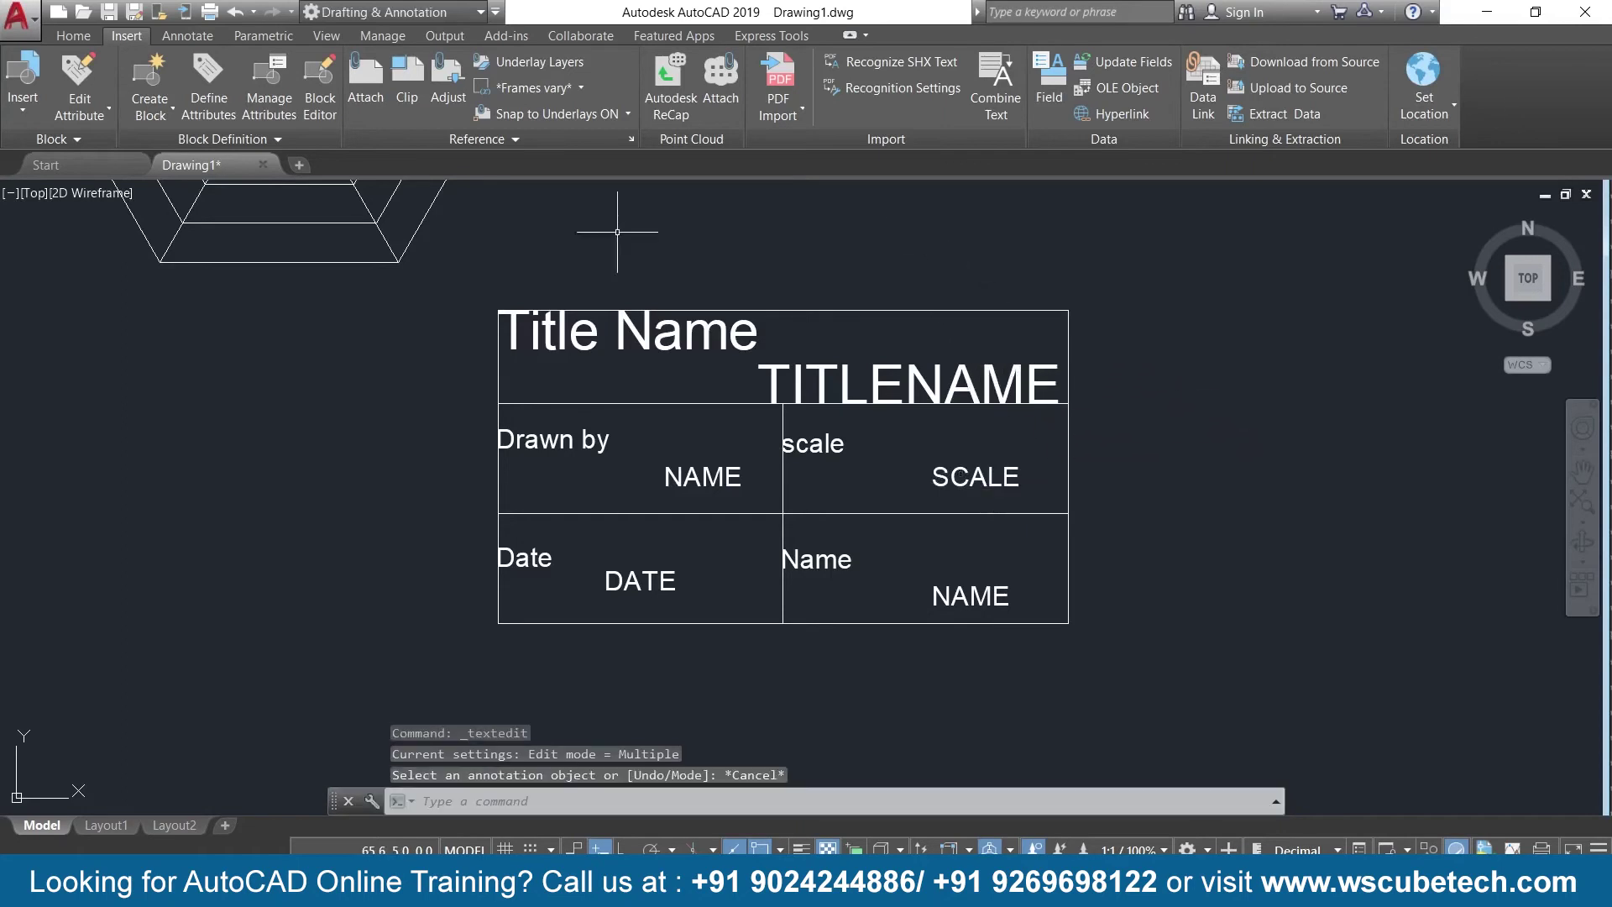
pyautogui.click(73, 36)
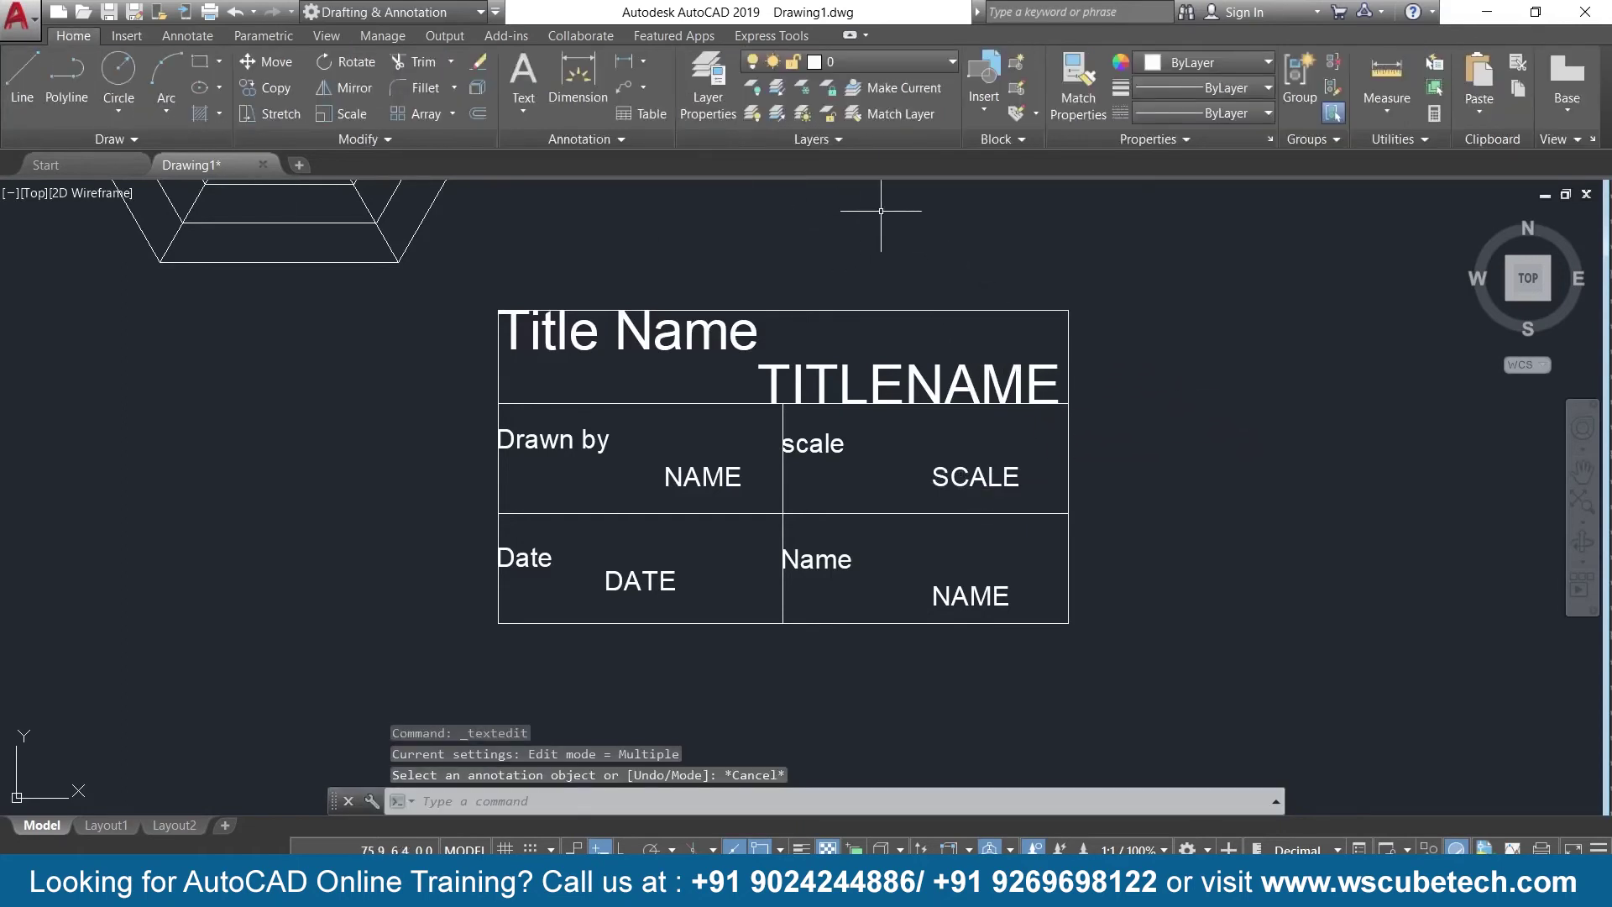
# Create block auto from the title block, base point at its top-left corner, converting the objects
pyautogui.write('b')
pyautogui.press('Return')
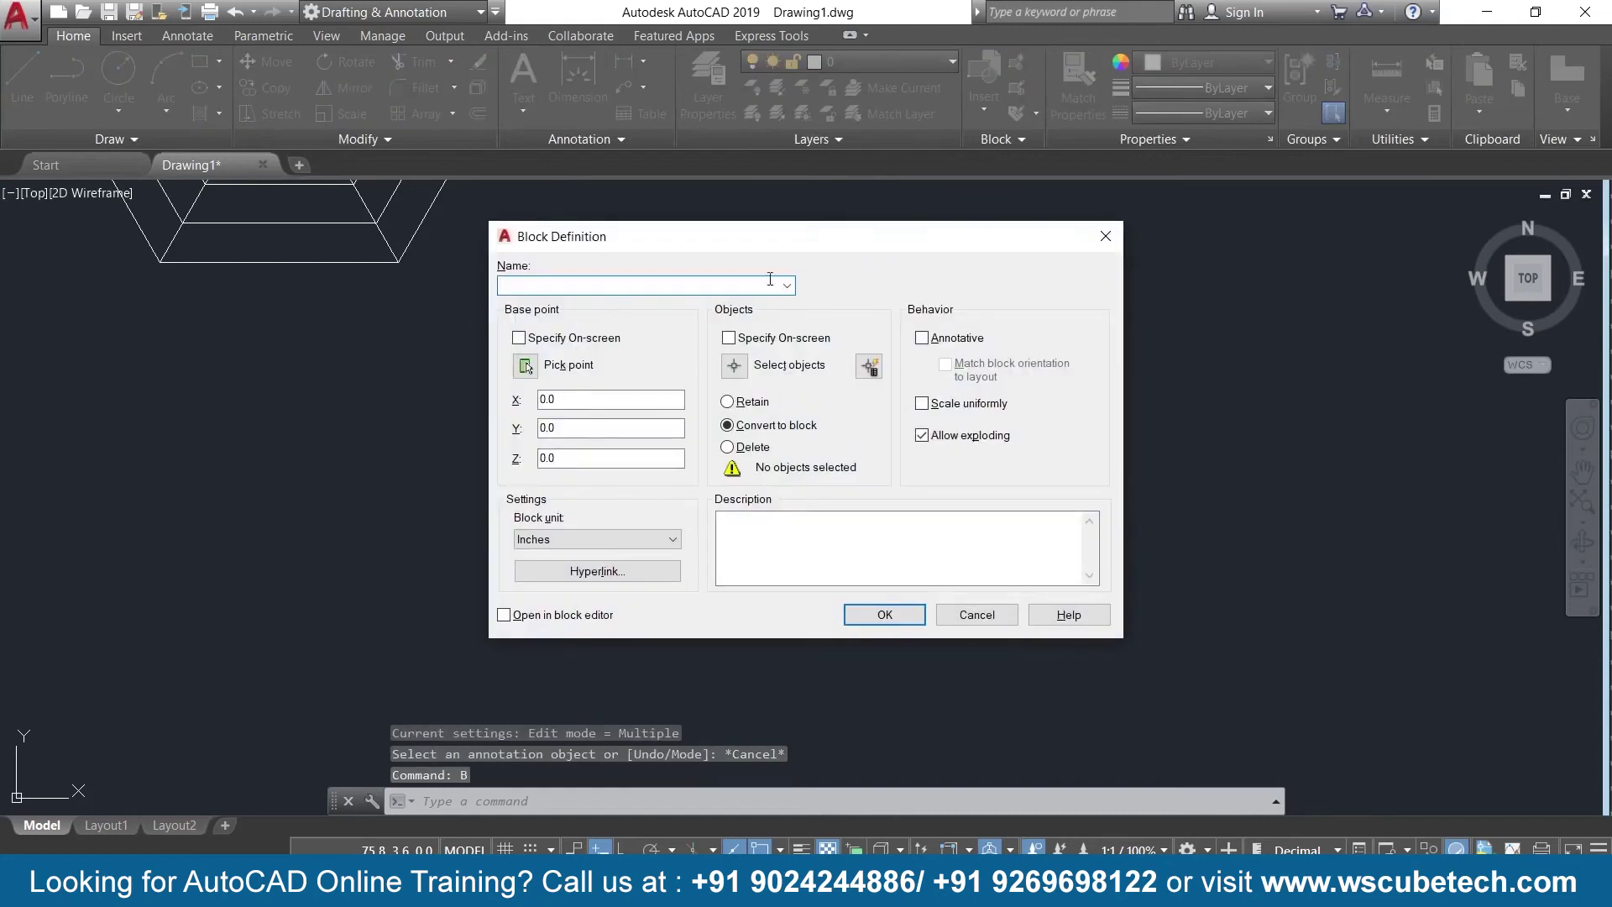
pyautogui.click(788, 287)
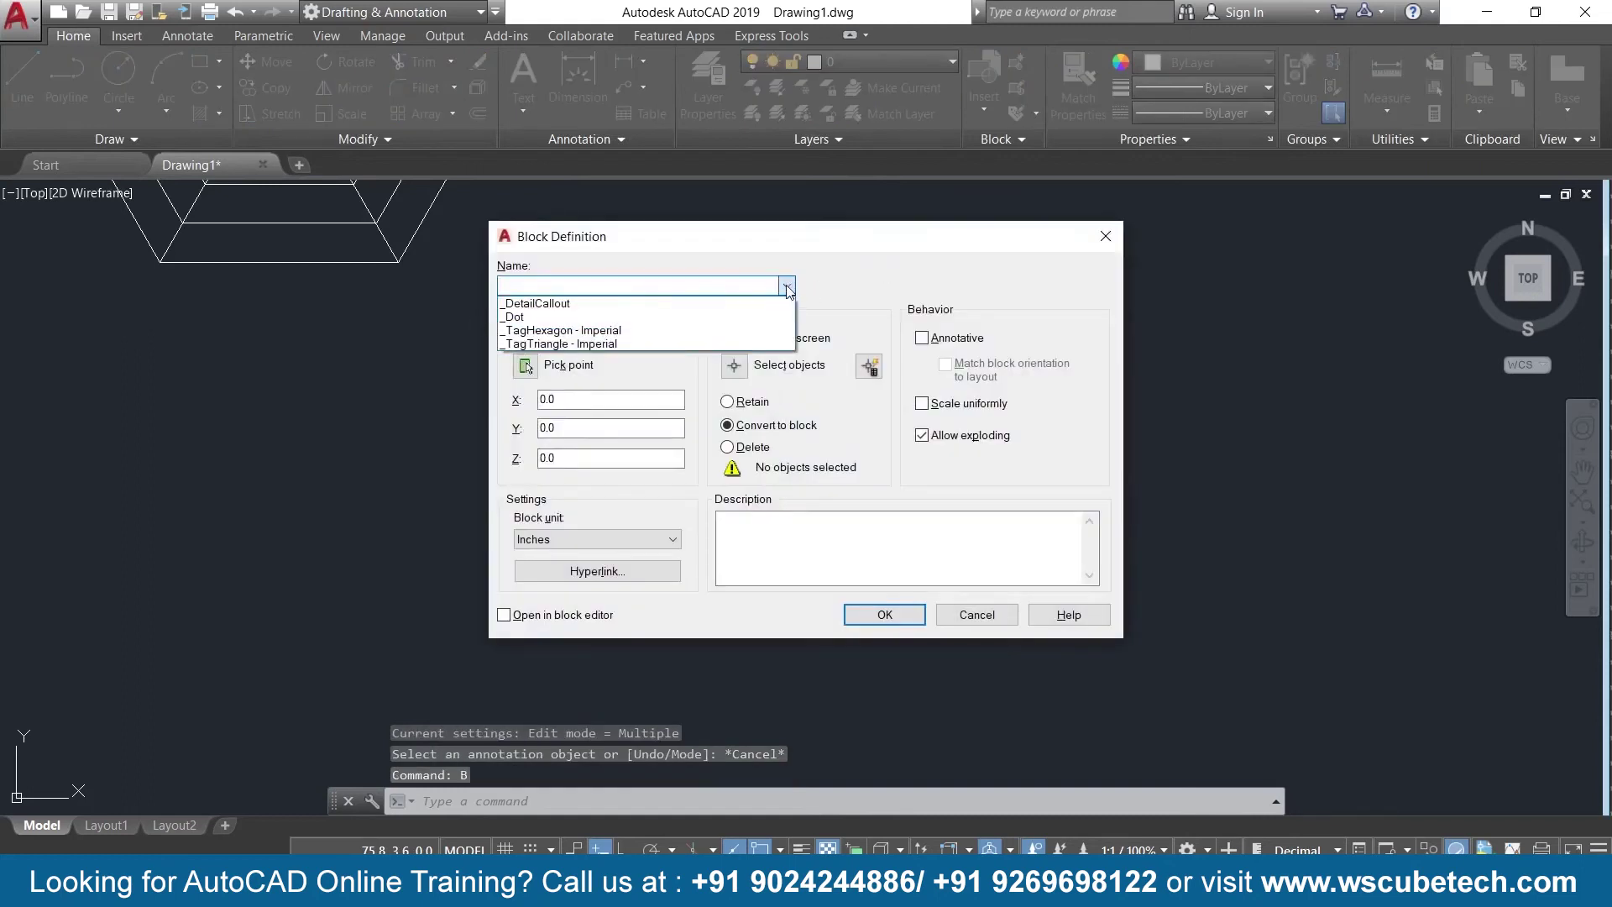
pyautogui.click(623, 285)
pyautogui.write('auto')
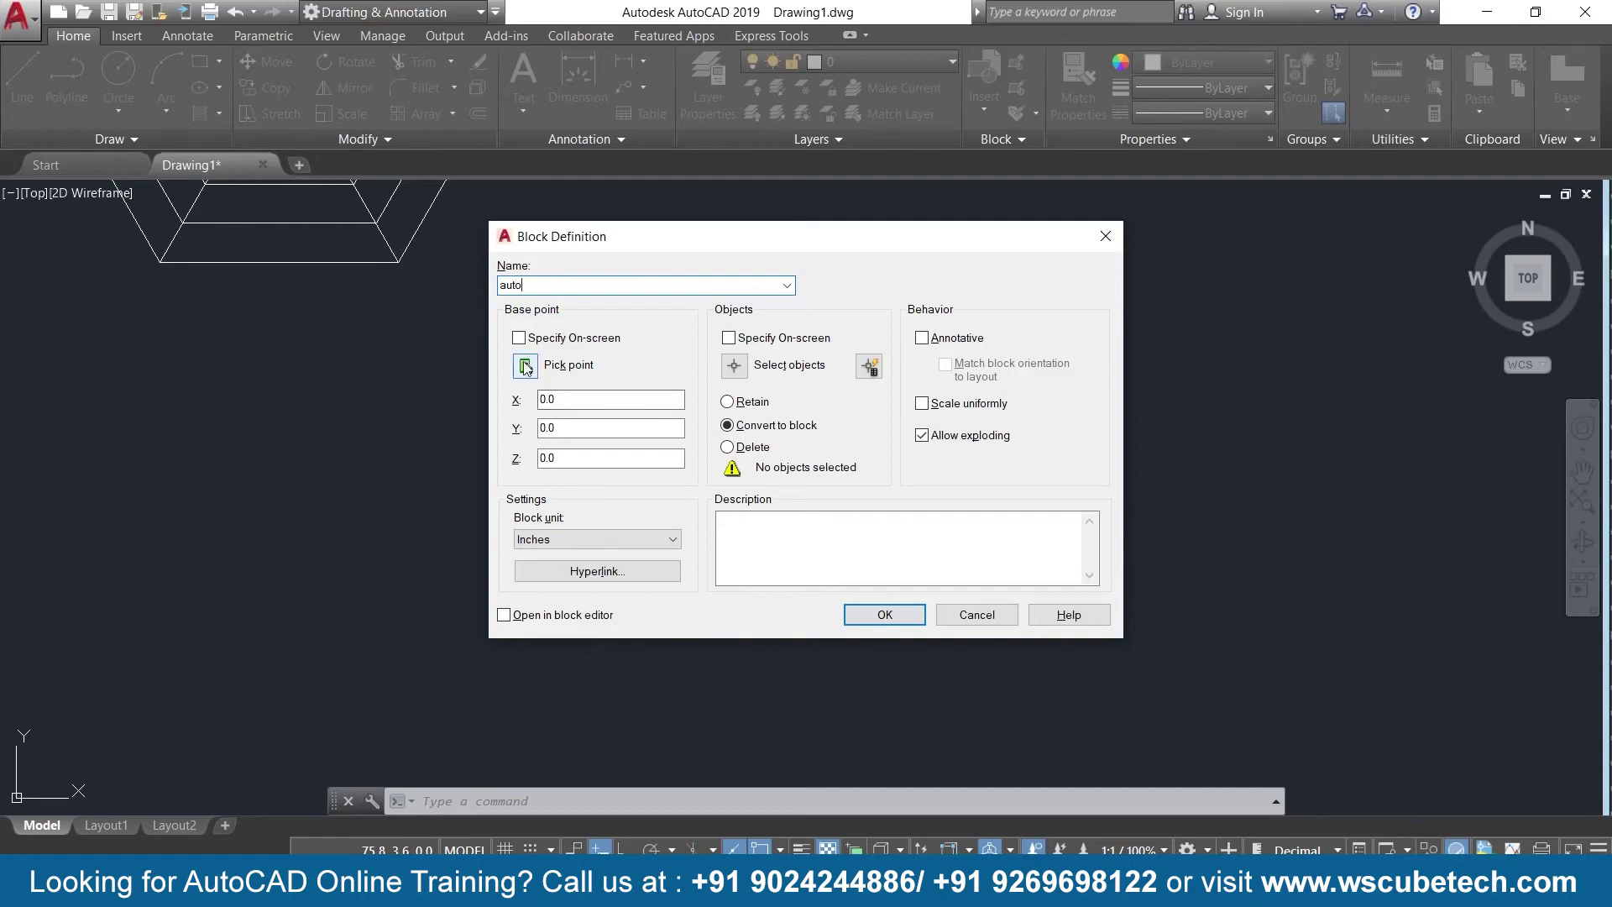
pyautogui.click(525, 368)
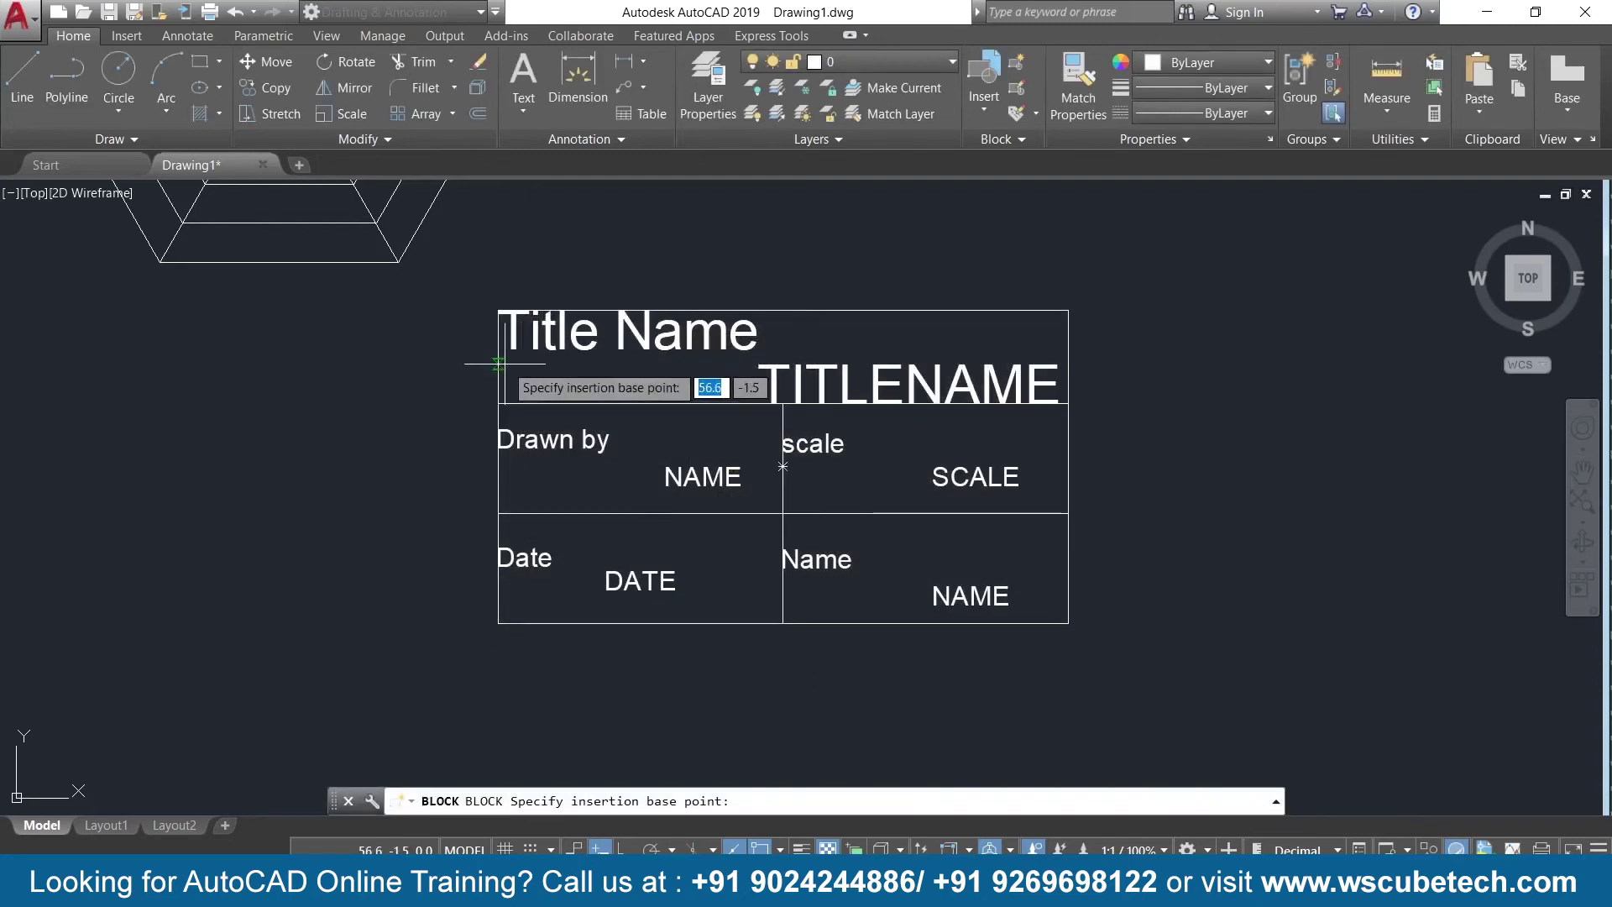
pyautogui.click(499, 311)
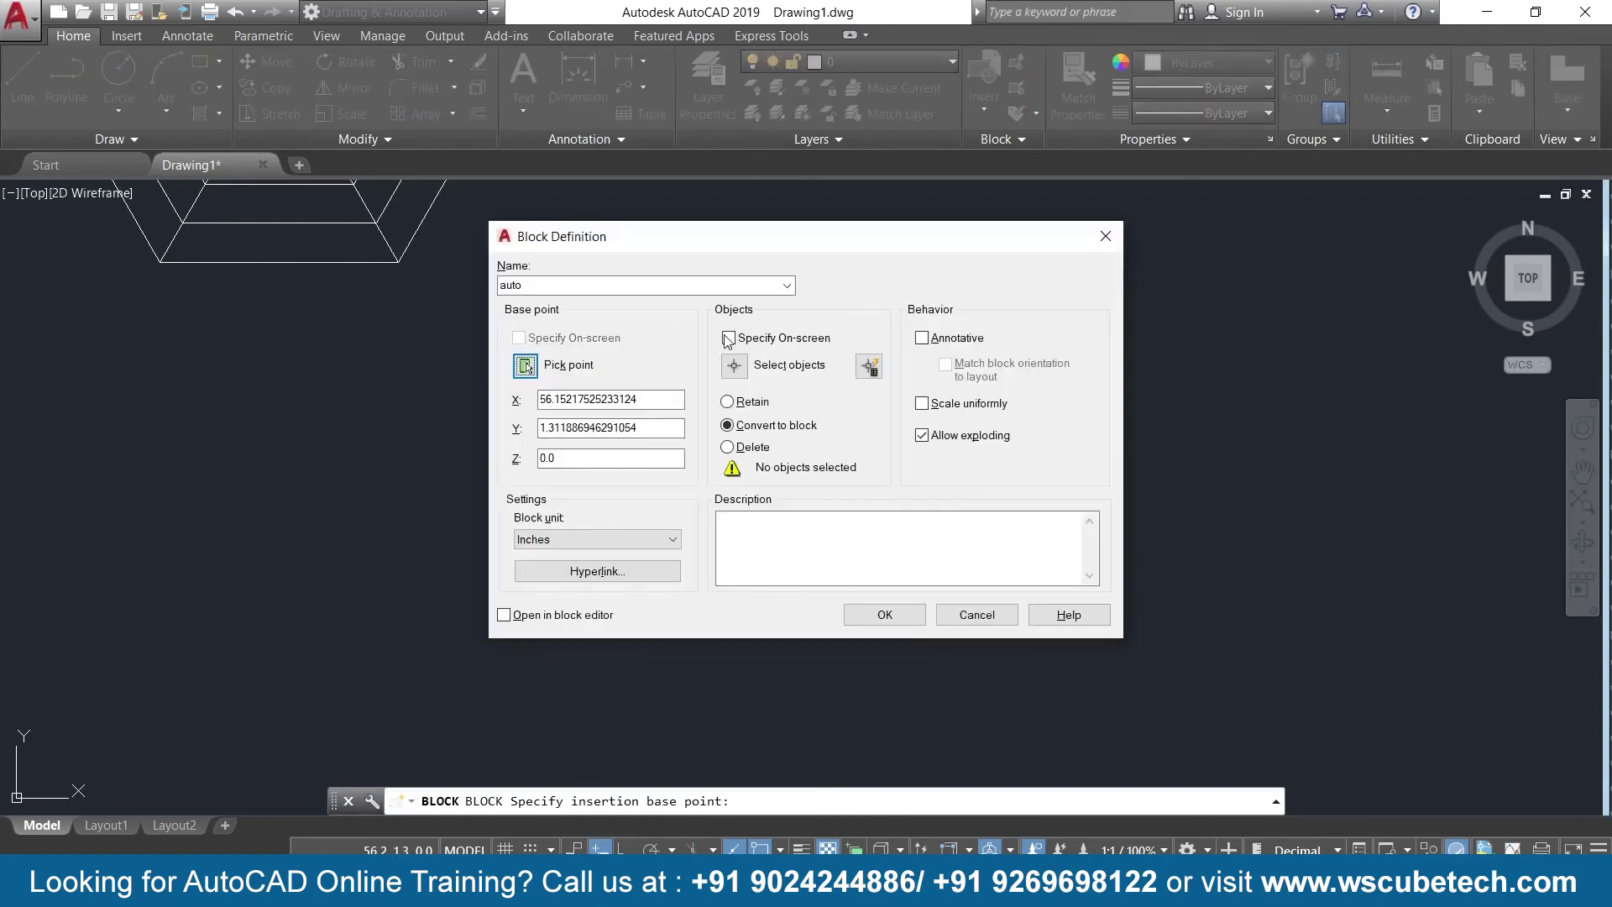
pyautogui.click(737, 374)
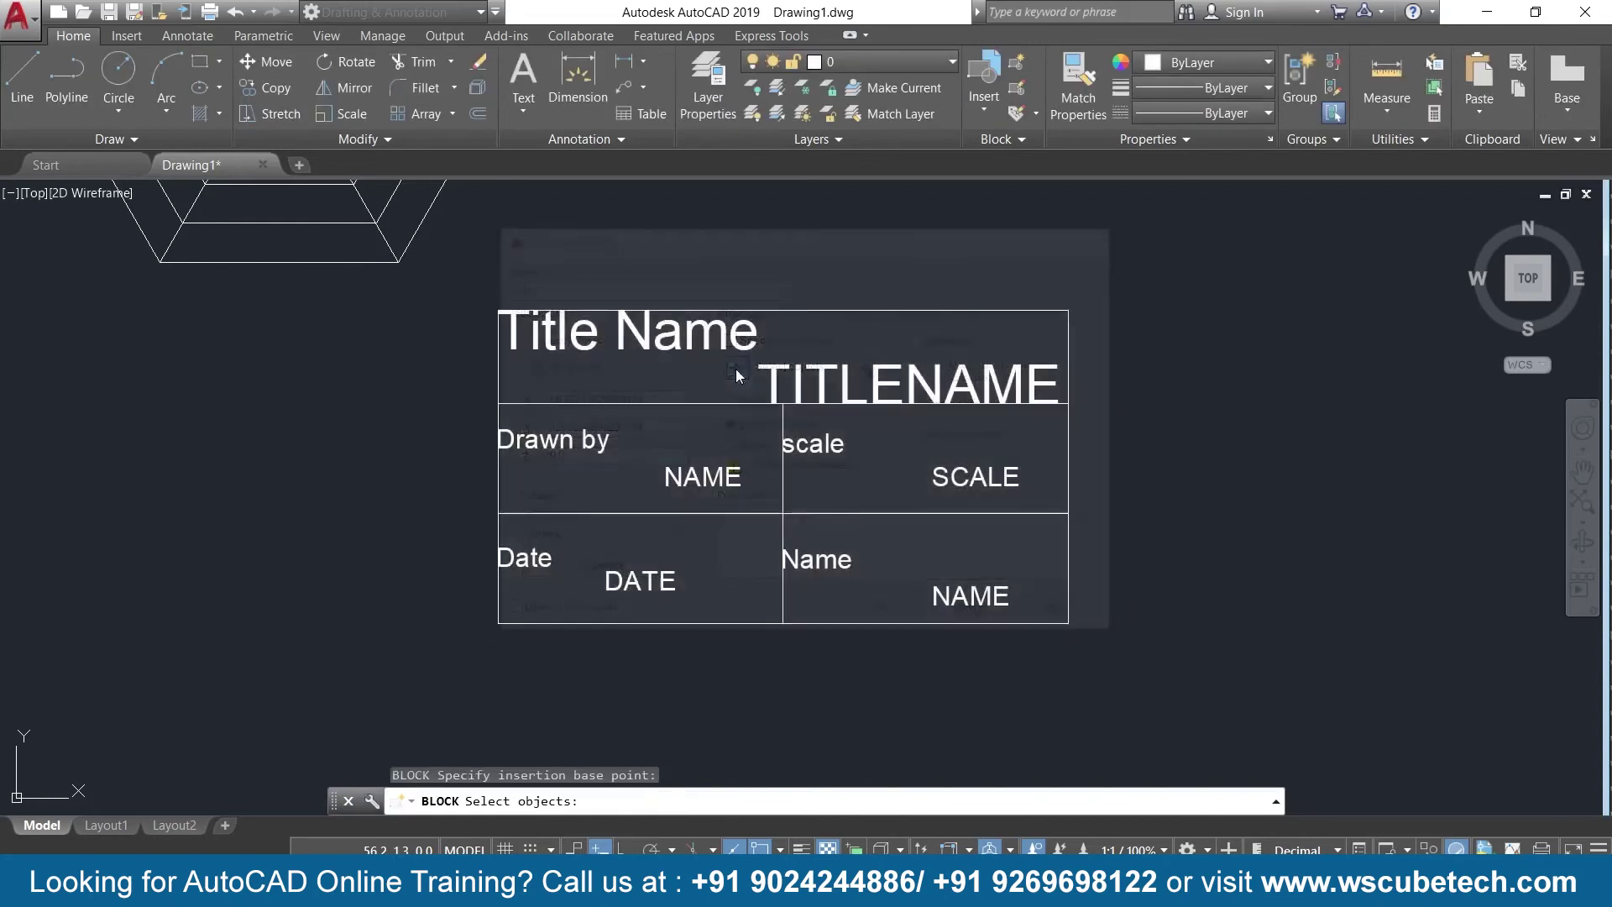
pyautogui.click(1154, 277)
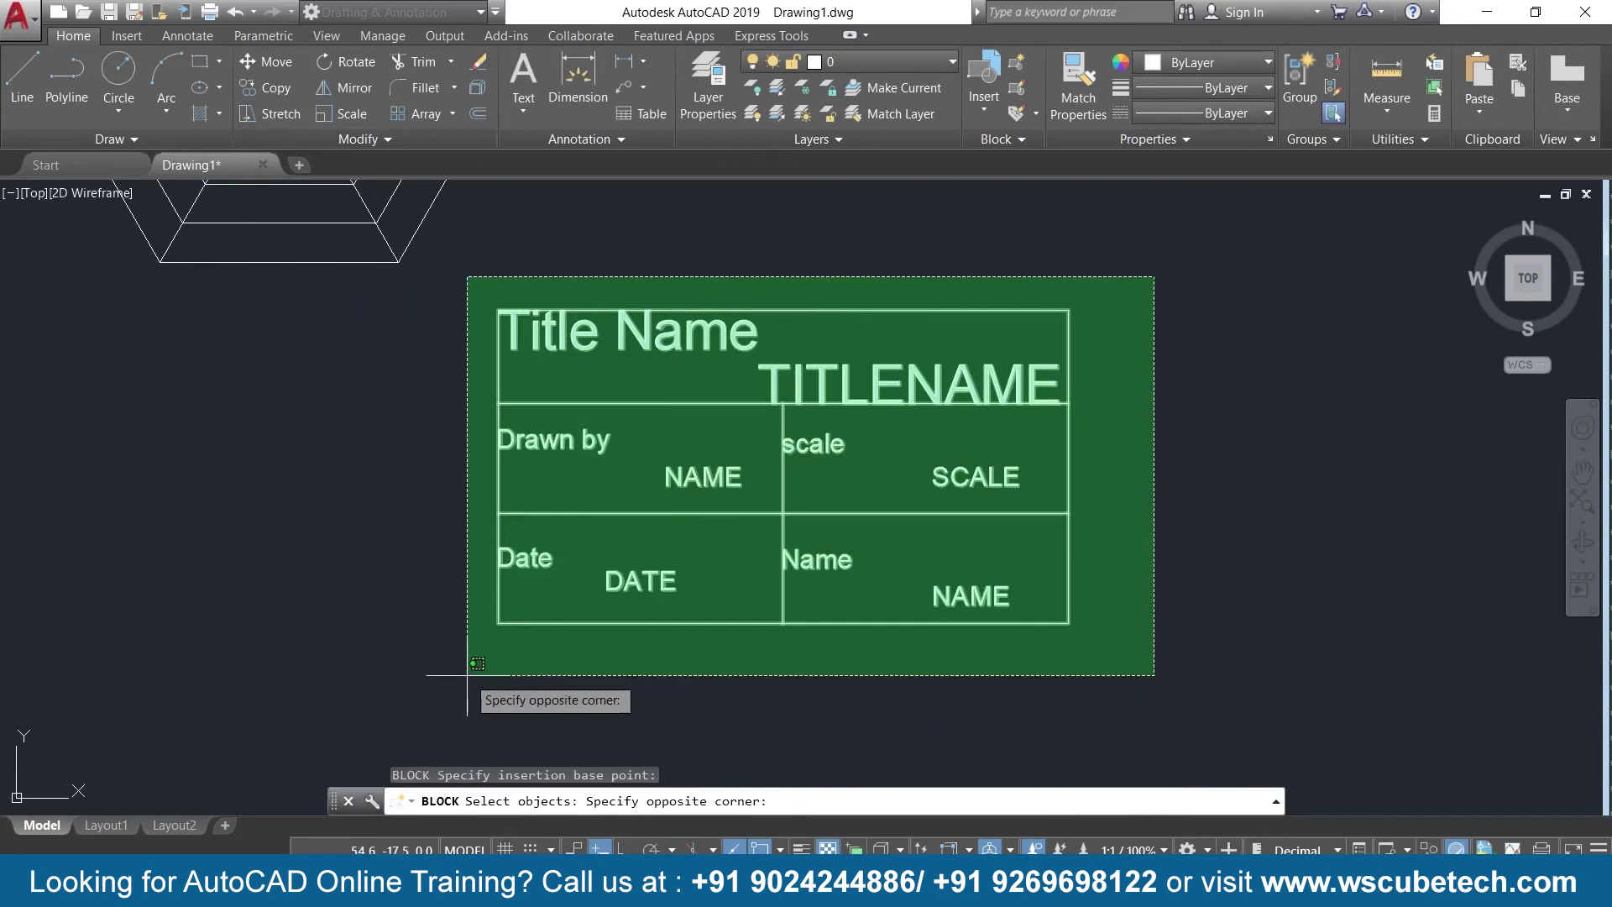
pyautogui.click(467, 674)
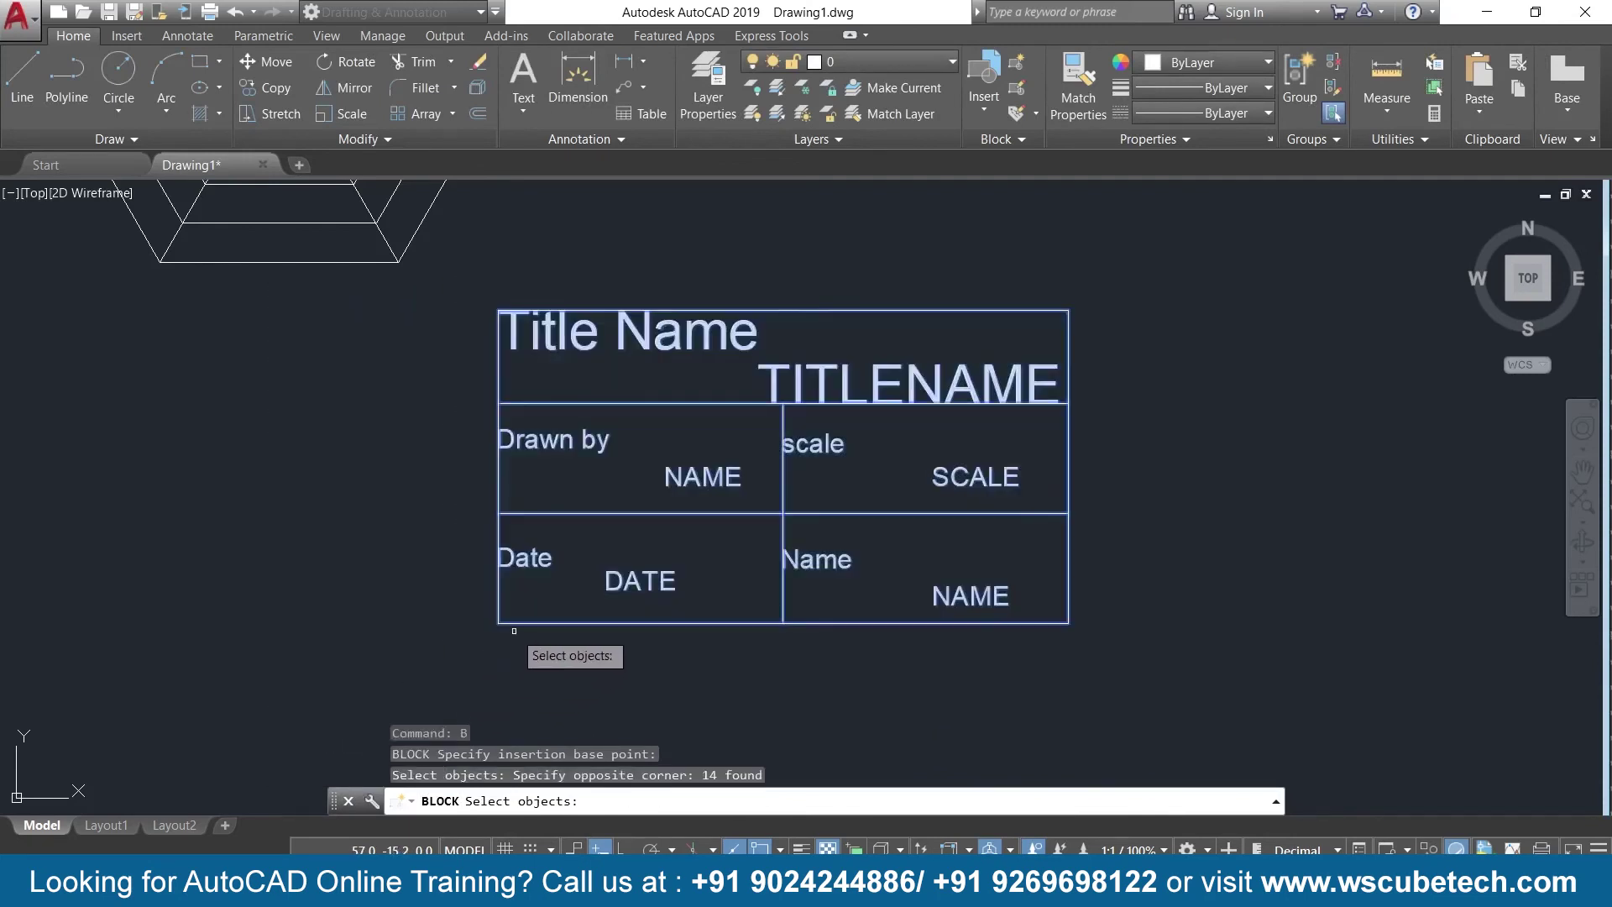
pyautogui.press('Return')
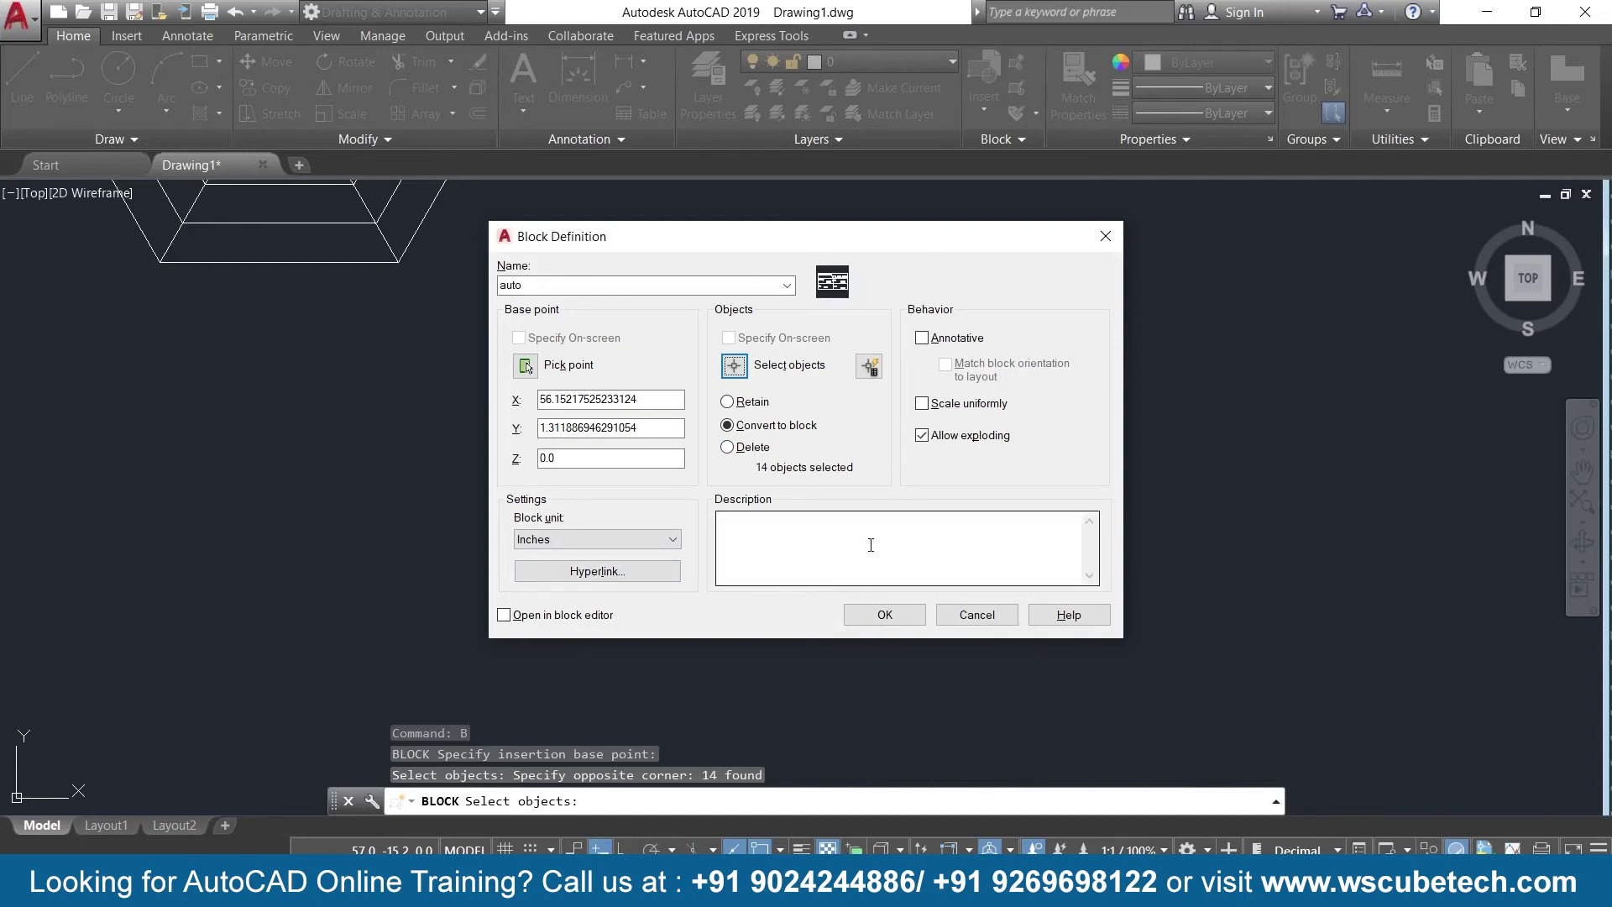
pyautogui.click(895, 625)
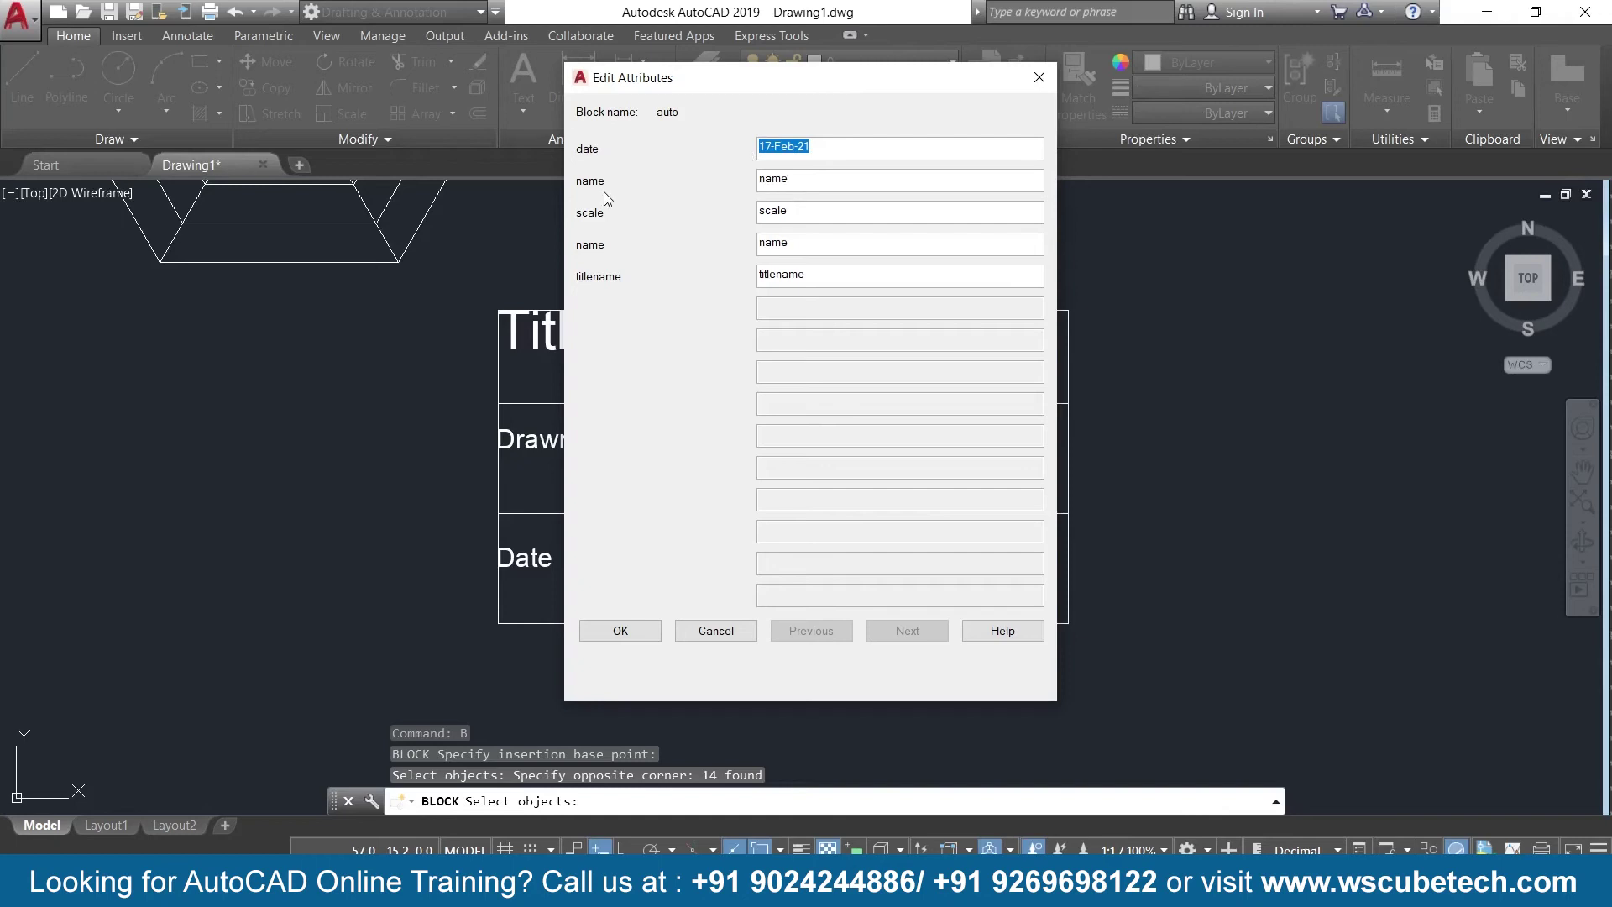
# Set the first name attribute to autocad and the scale to 1:30
pyautogui.click(809, 179)
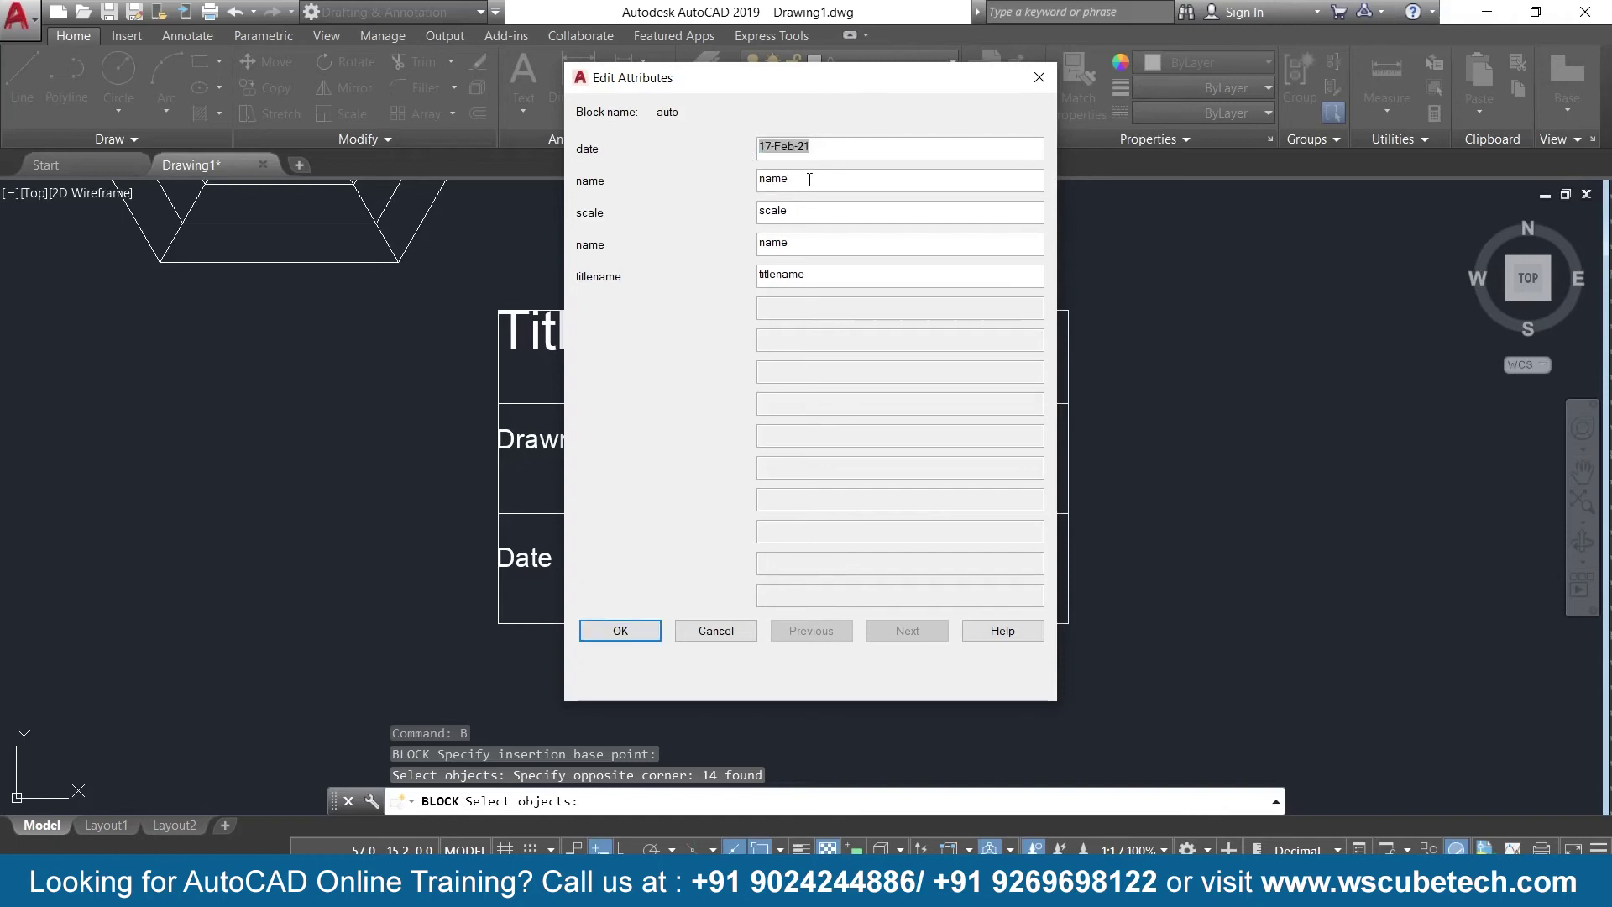
pyautogui.press('BackSpace')
pyautogui.press('BackSpace')
pyautogui.press('BackSpace')
pyautogui.write('to')
pyautogui.moveTo(788, 211); pyautogui.dragTo(755, 213)
pyautogui.press('BackSpace')
pyautogui.write(':30')
# Enter the drawn-by name and titlename 'drawing file', then accept the attribute values
pyautogui.moveTo(808, 243); pyautogui.dragTo(747, 244)
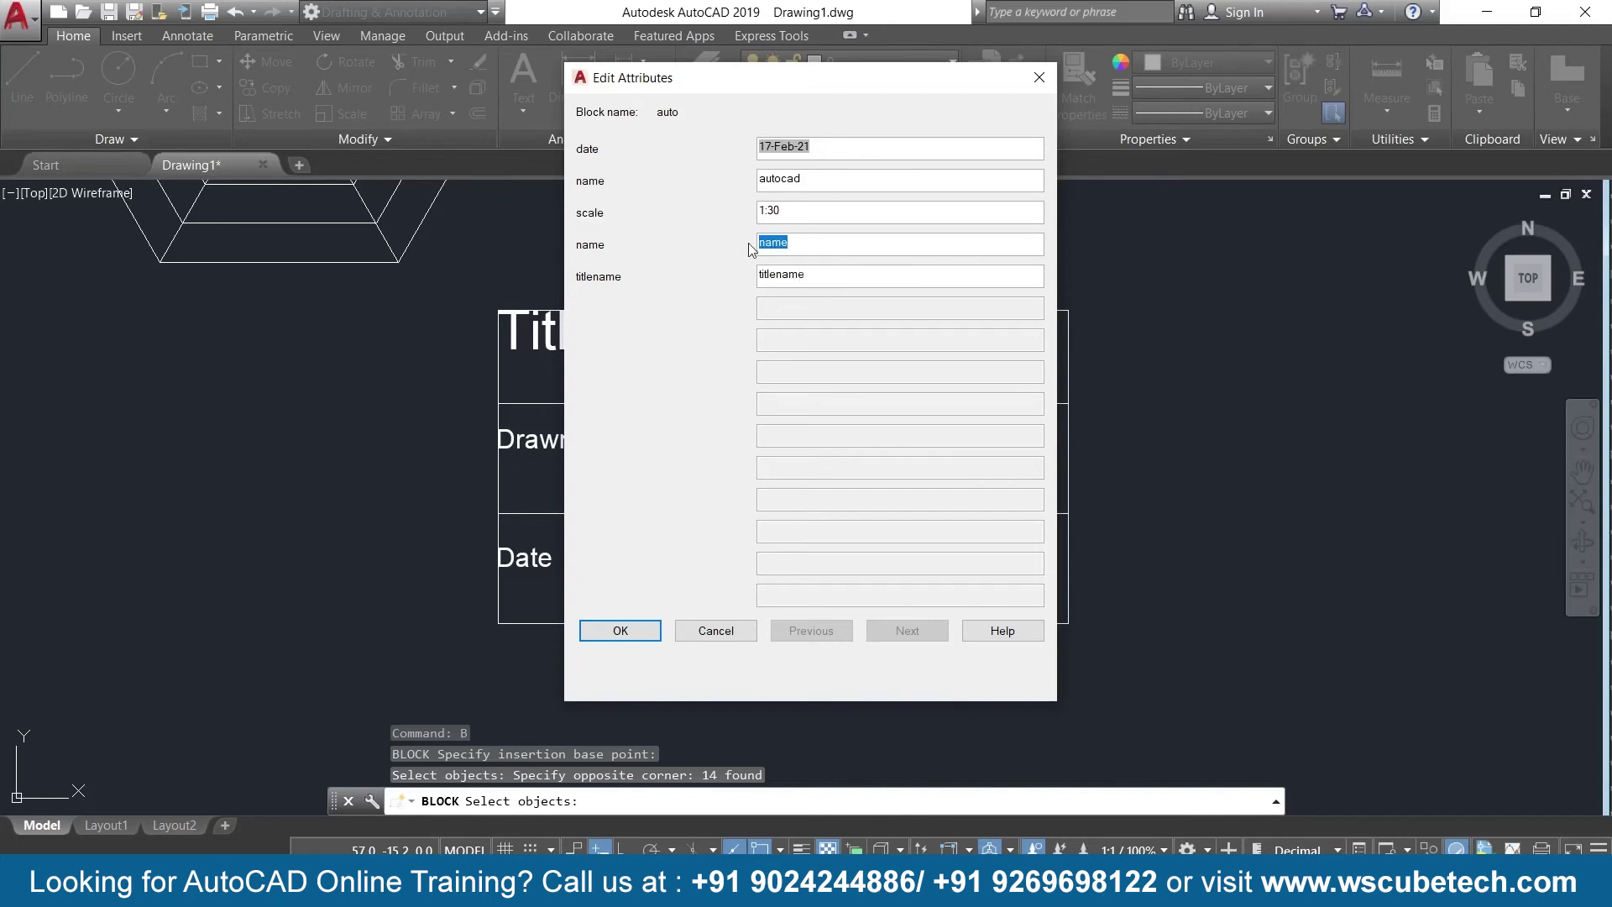
pyautogui.write('ws cud')
pyautogui.write('e')
pyautogui.moveTo(808, 276); pyautogui.dragTo(758, 279)
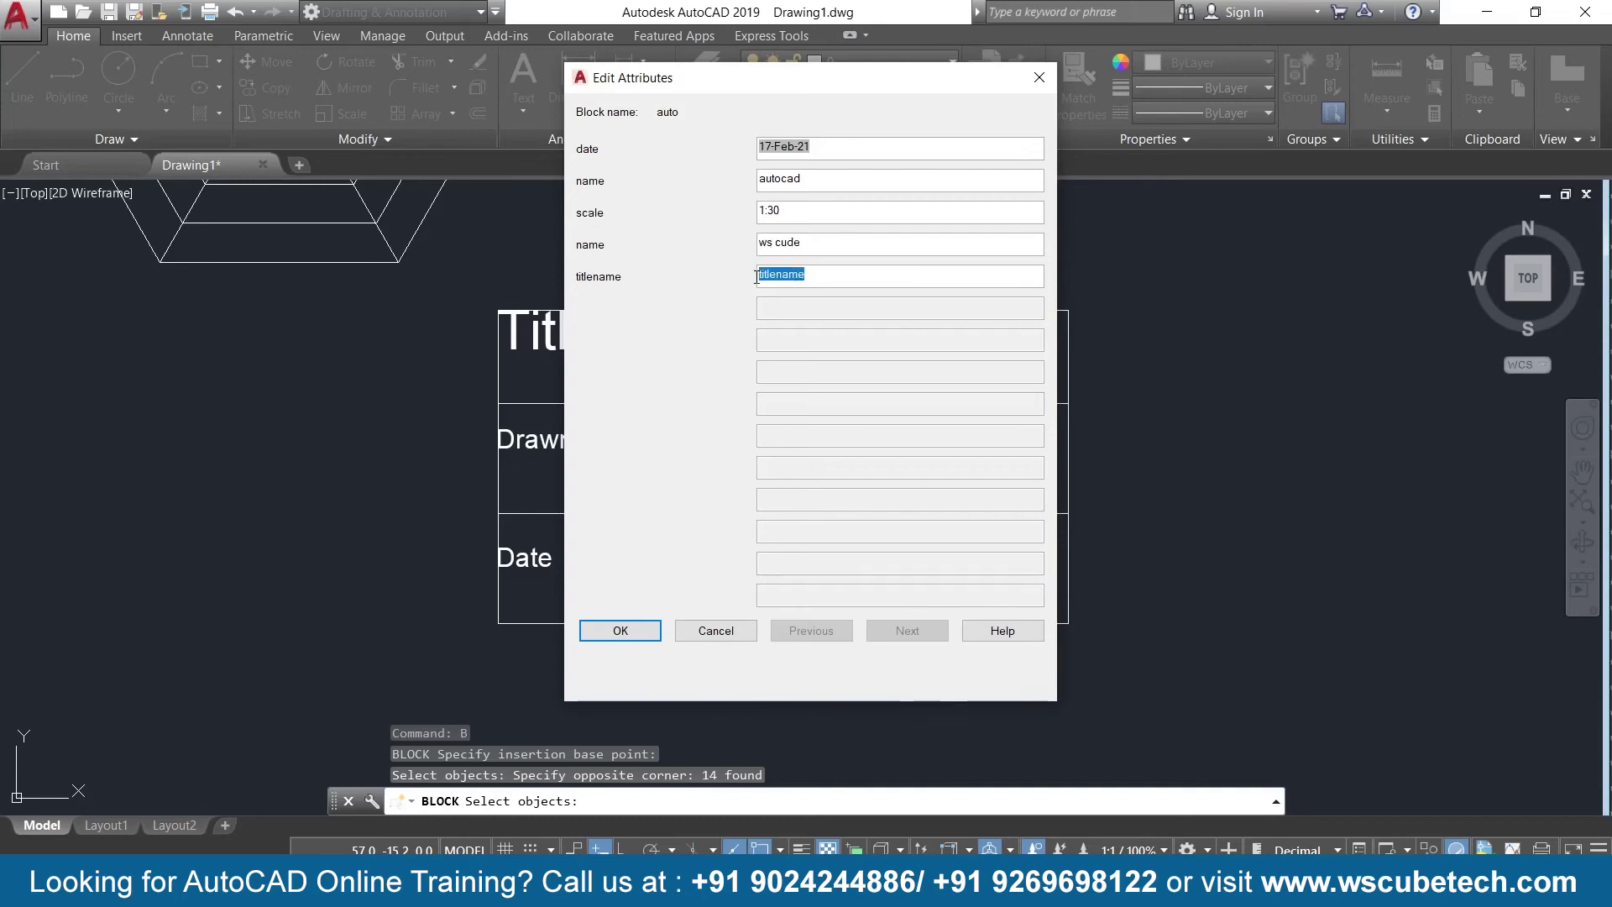
pyautogui.press('BackSpace')
pyautogui.write('d')
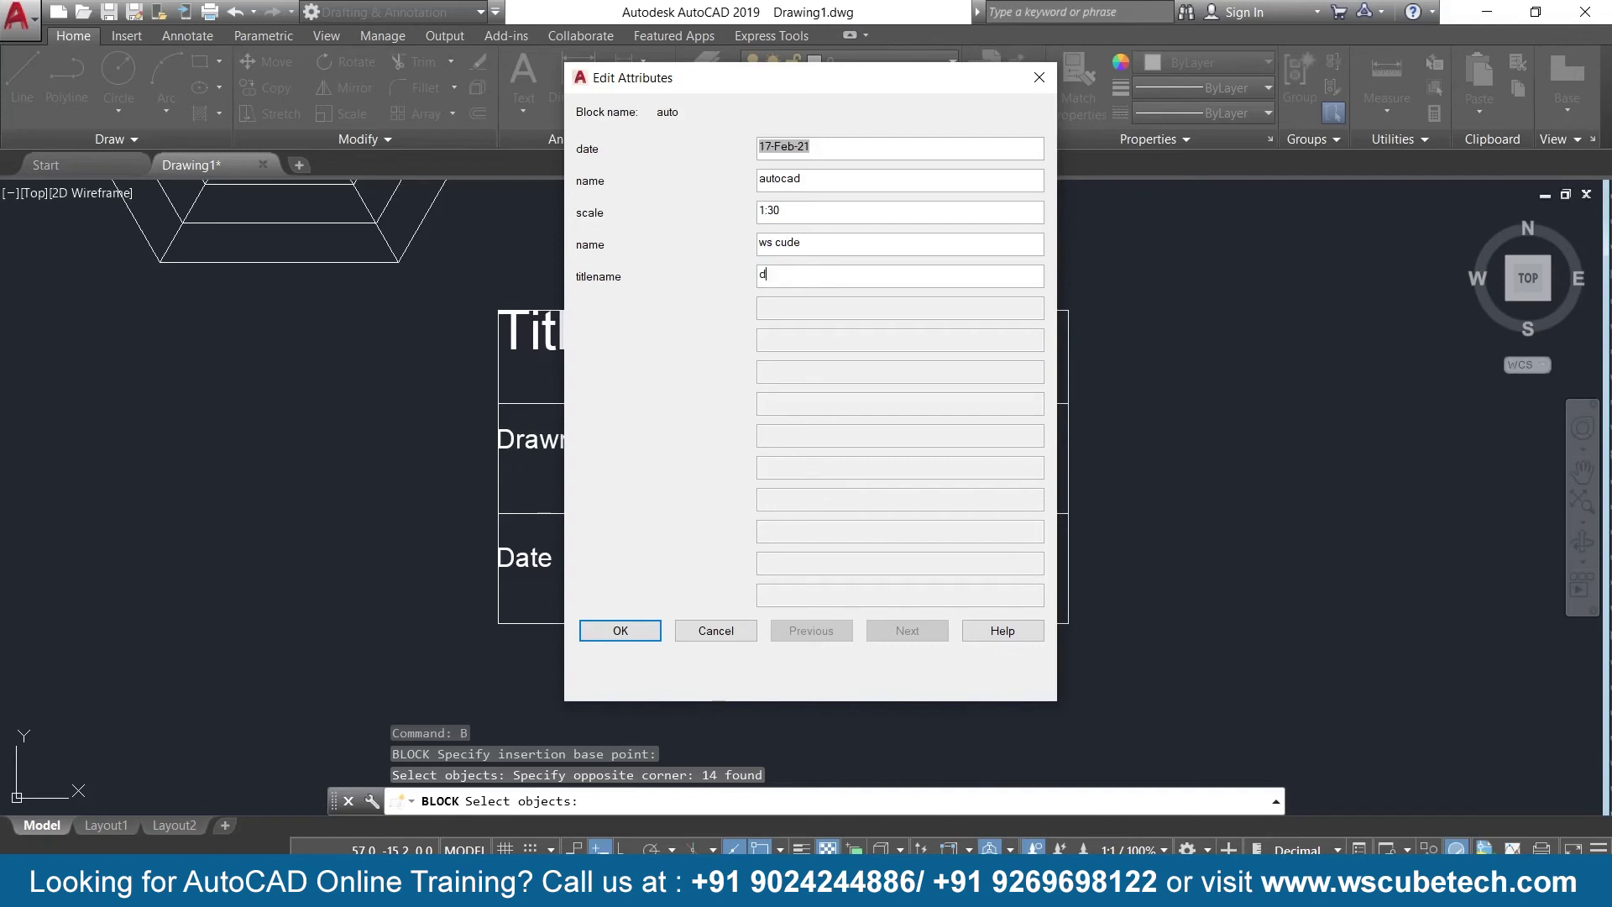
pyautogui.write('rawin')
pyautogui.write('g file')
pyautogui.click(620, 631)
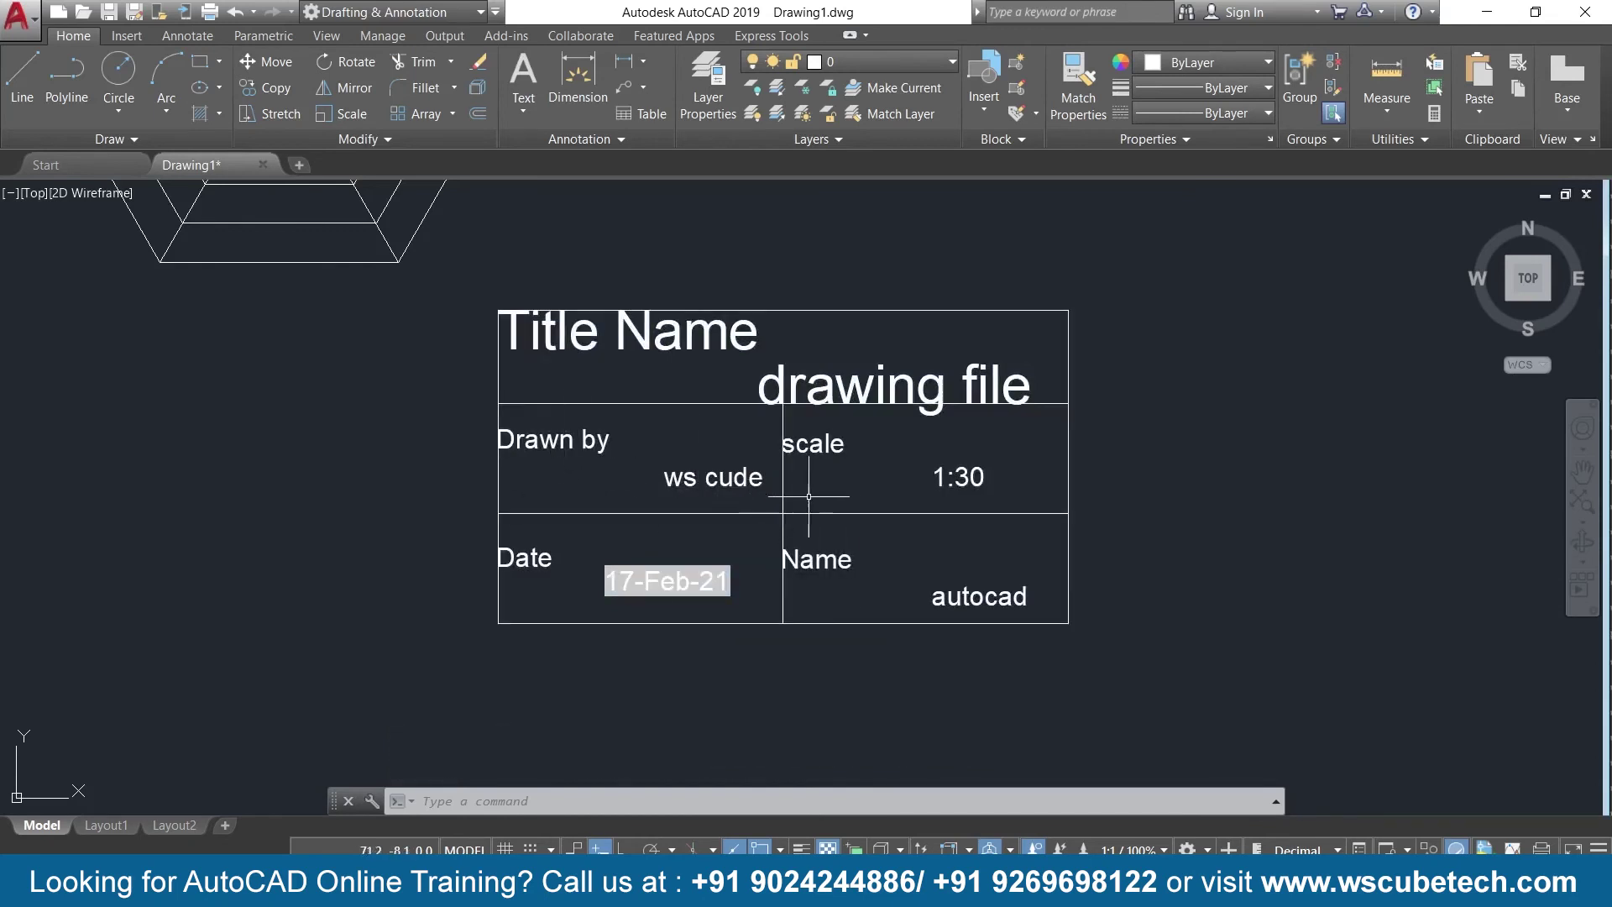
pyautogui.click(827, 559)
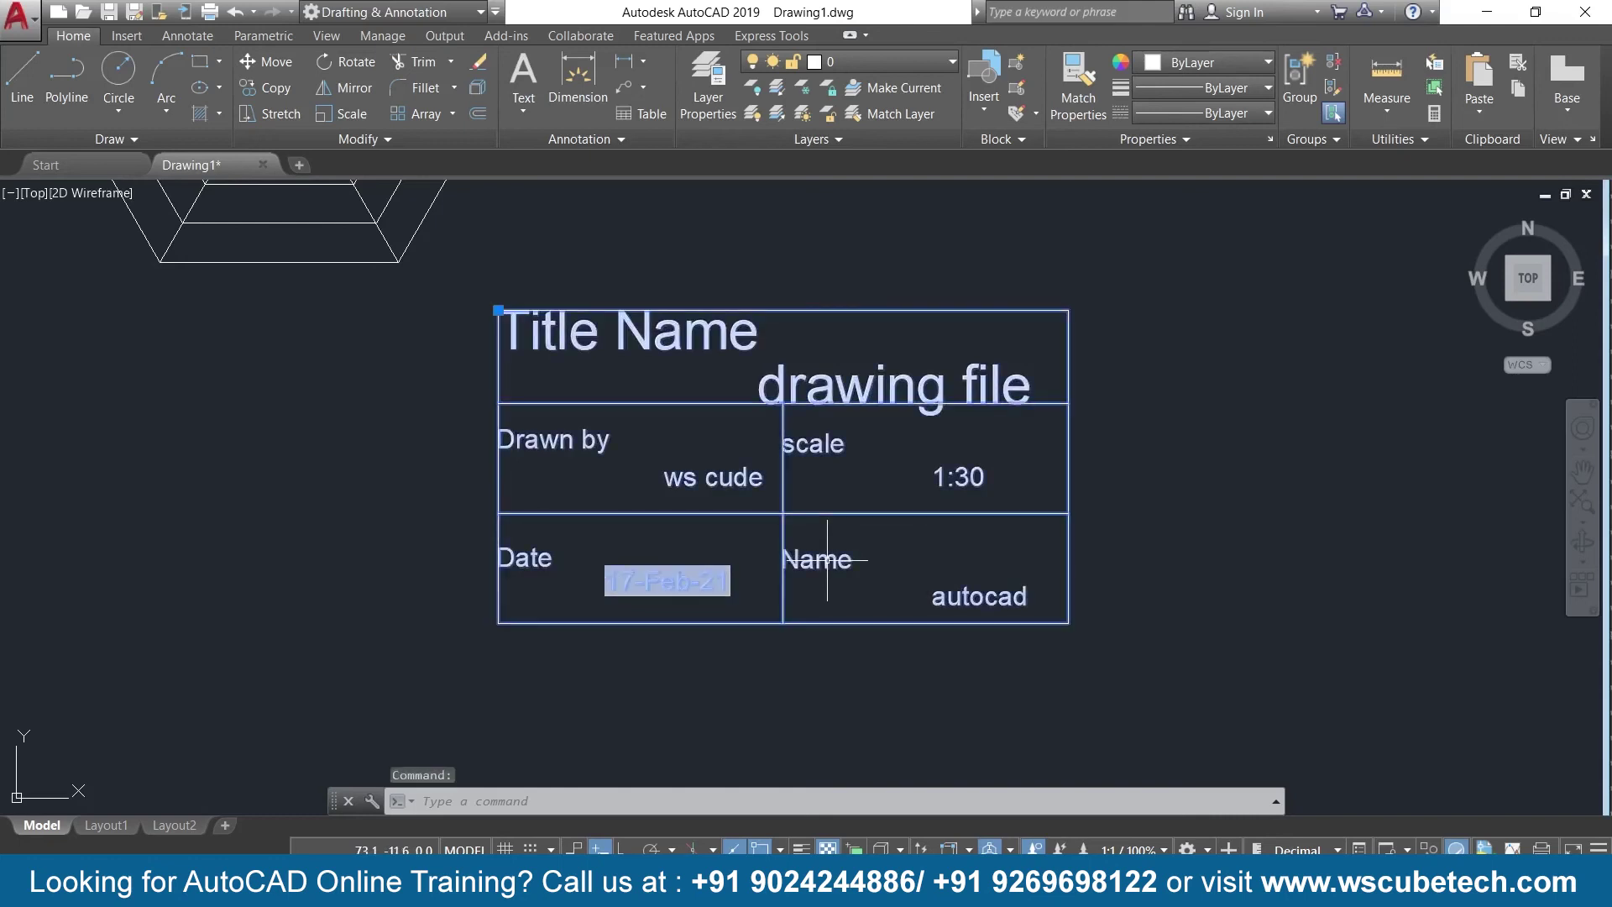
# Nudge the filled title block left, then select and erase it
pyautogui.moveTo(749, 565); pyautogui.dragTo(627, 568)
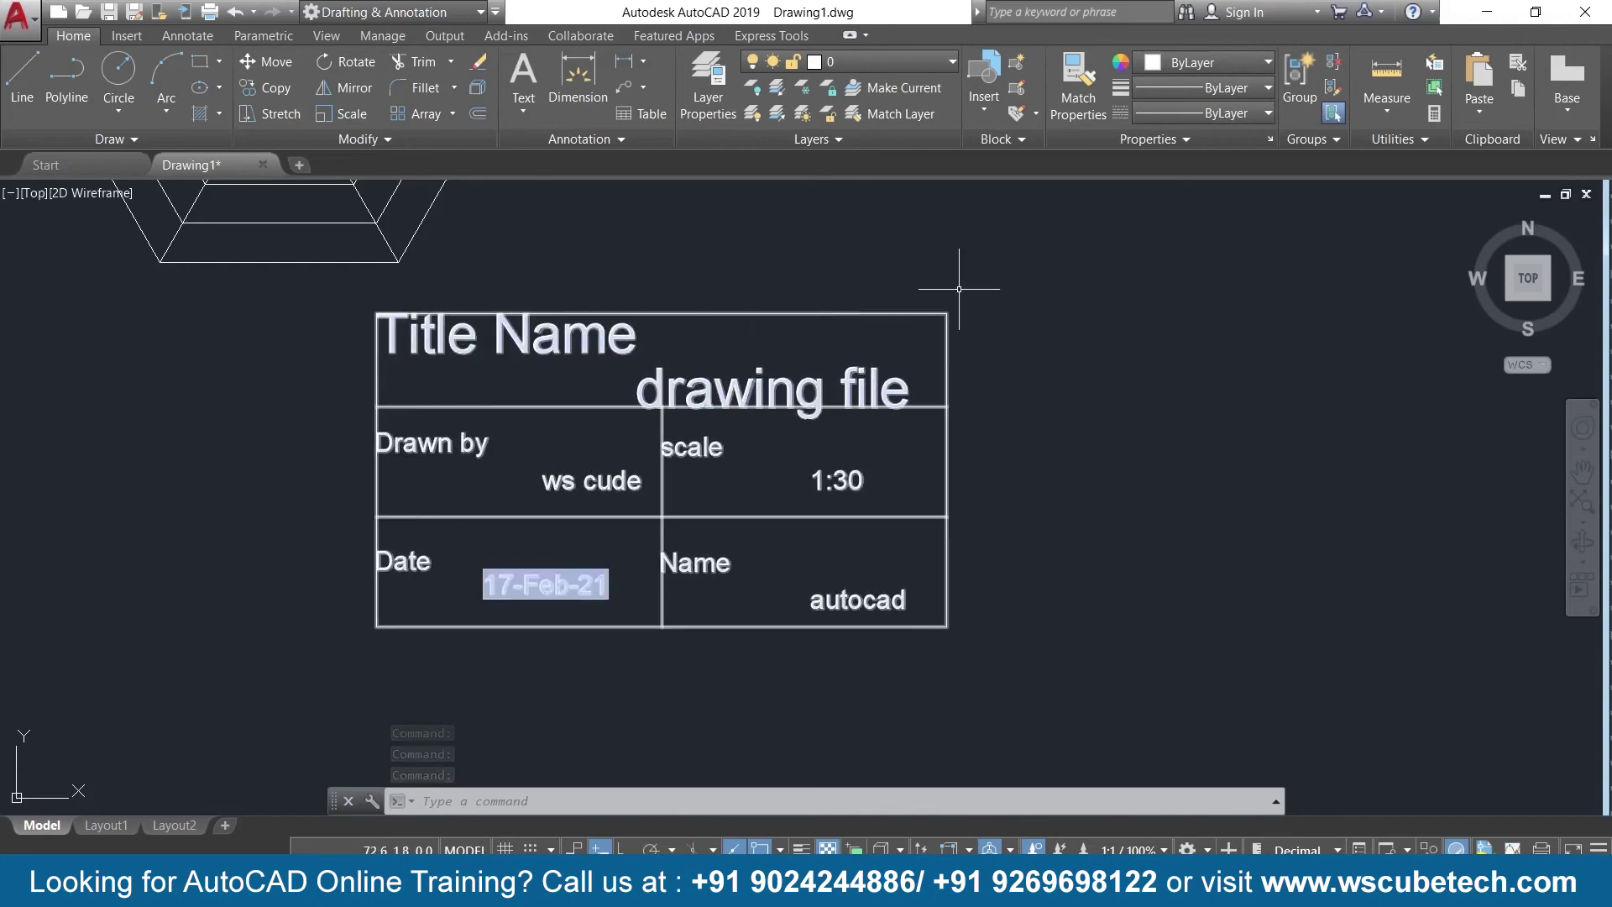
pyautogui.click(989, 280)
pyautogui.click(336, 665)
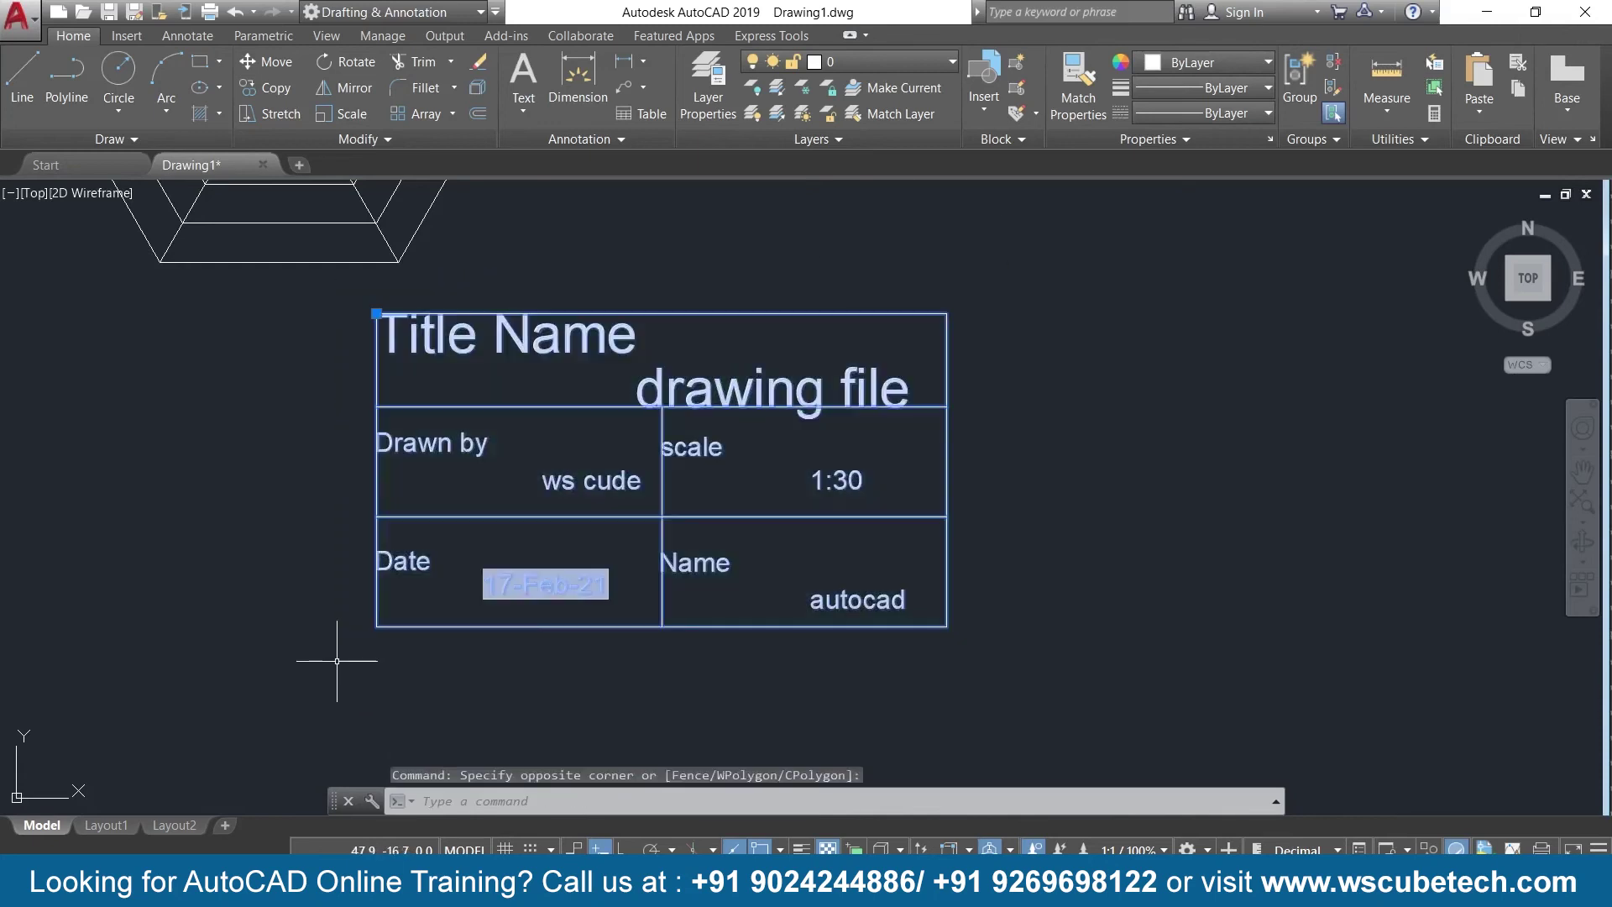
pyautogui.press('Delete')
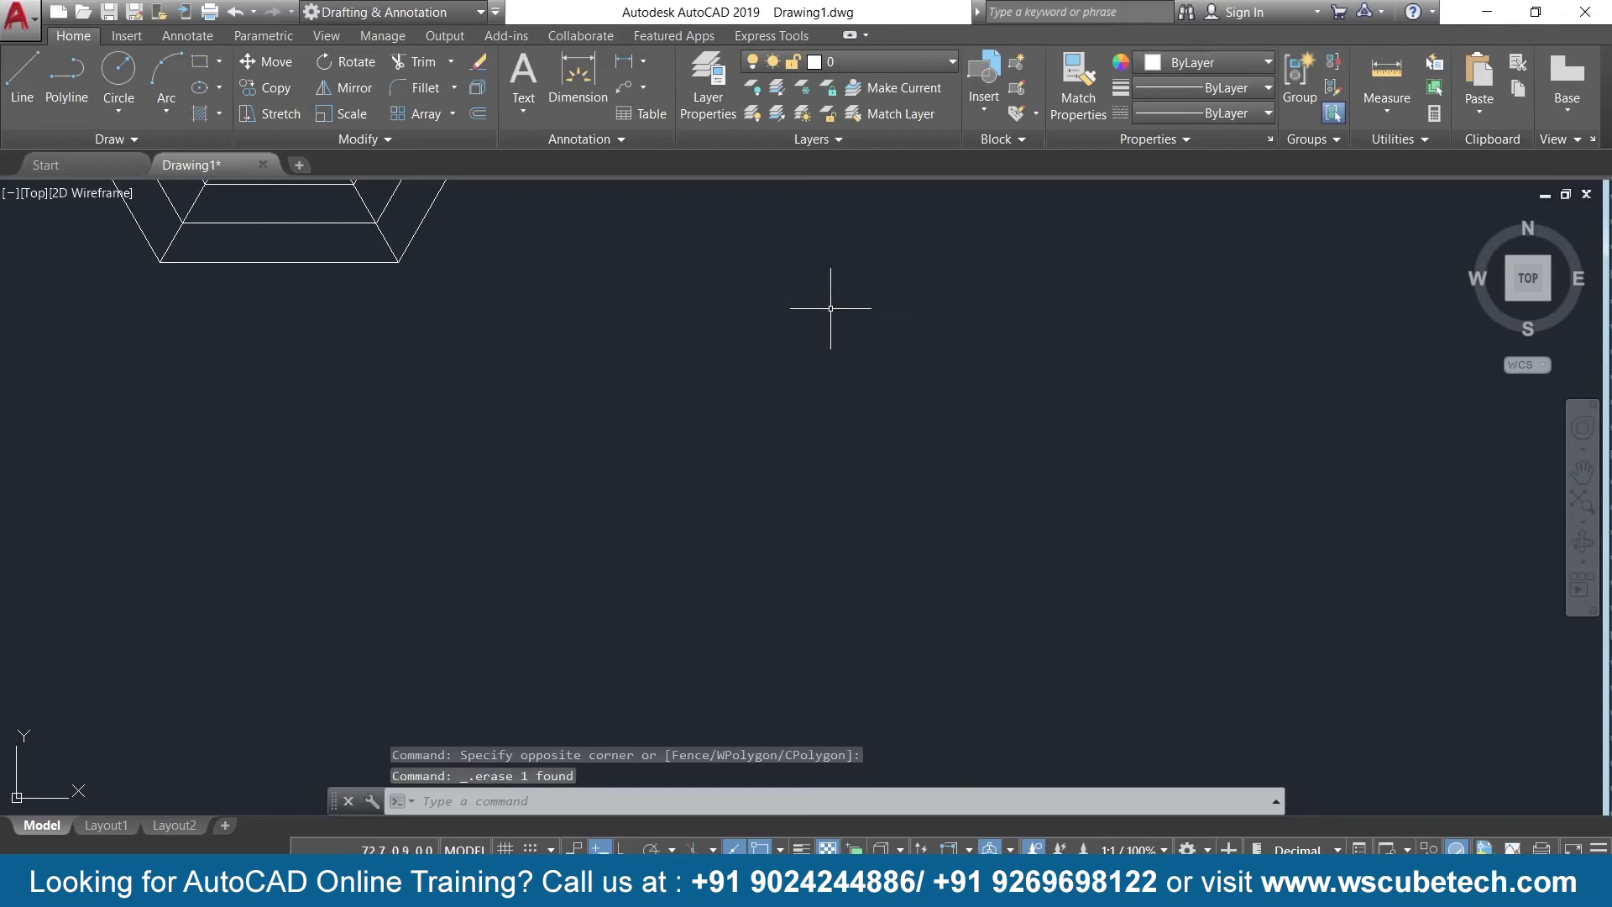
# Pick the auto block from the Insert gallery to place a fresh copy
pyautogui.click(984, 115)
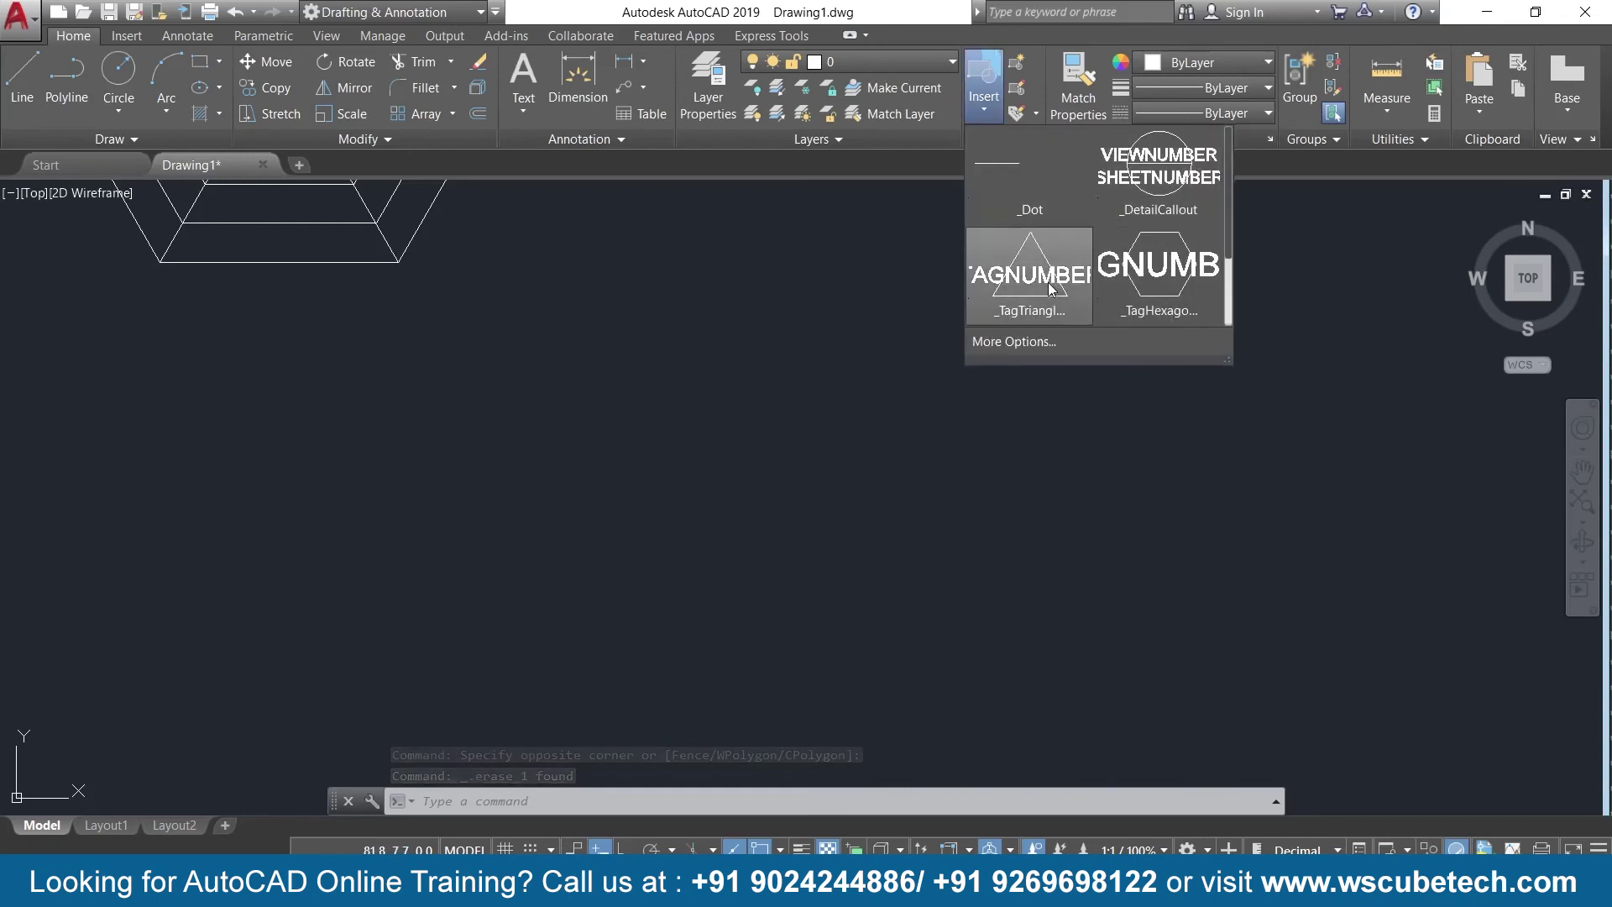
pyautogui.scroll(-1, 1051, 286)
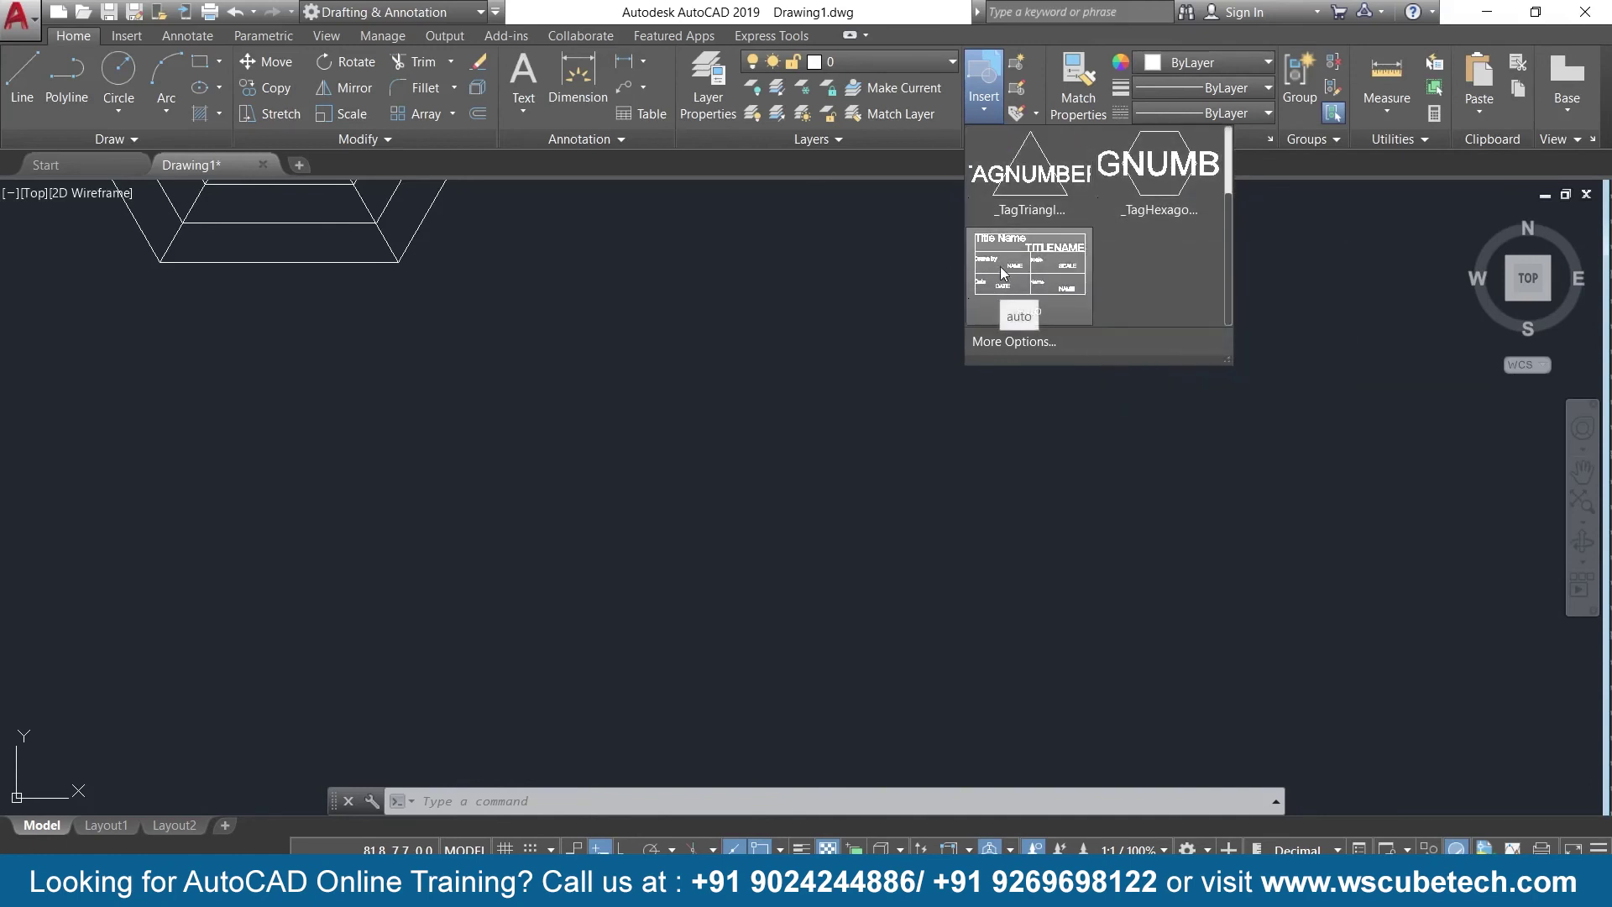
pyautogui.click(1005, 273)
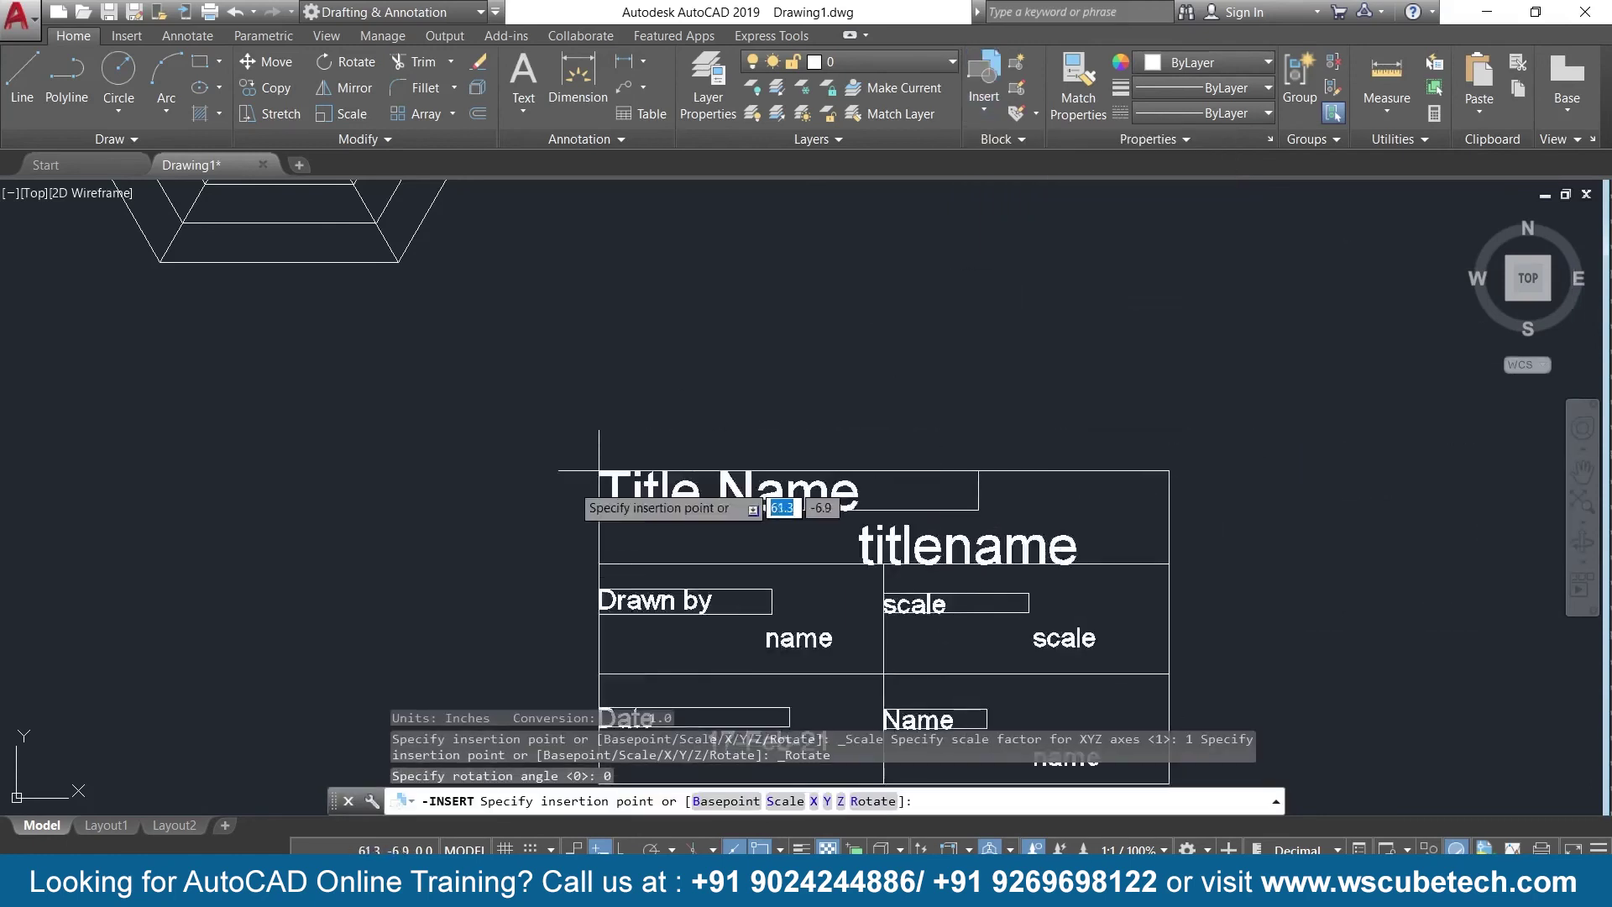
# Place the auto block, setting its name attribute to auto and scale to 1:10
pyautogui.click(557, 377)
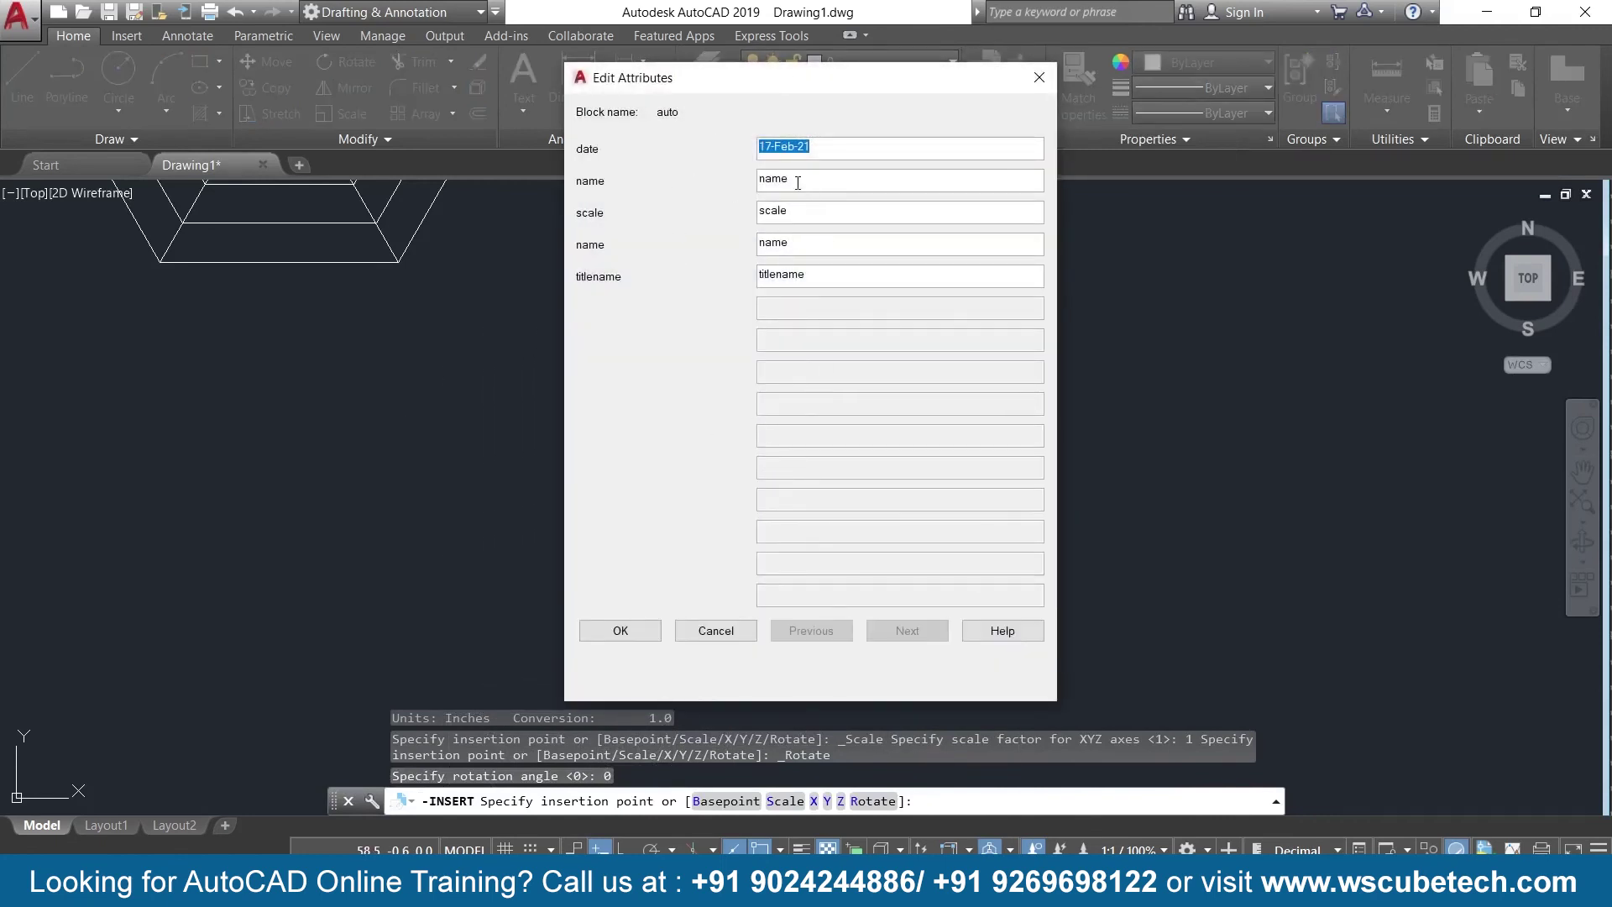
pyautogui.moveTo(798, 183); pyautogui.dragTo(758, 185)
pyautogui.press('BackSpace')
pyautogui.write('auto')
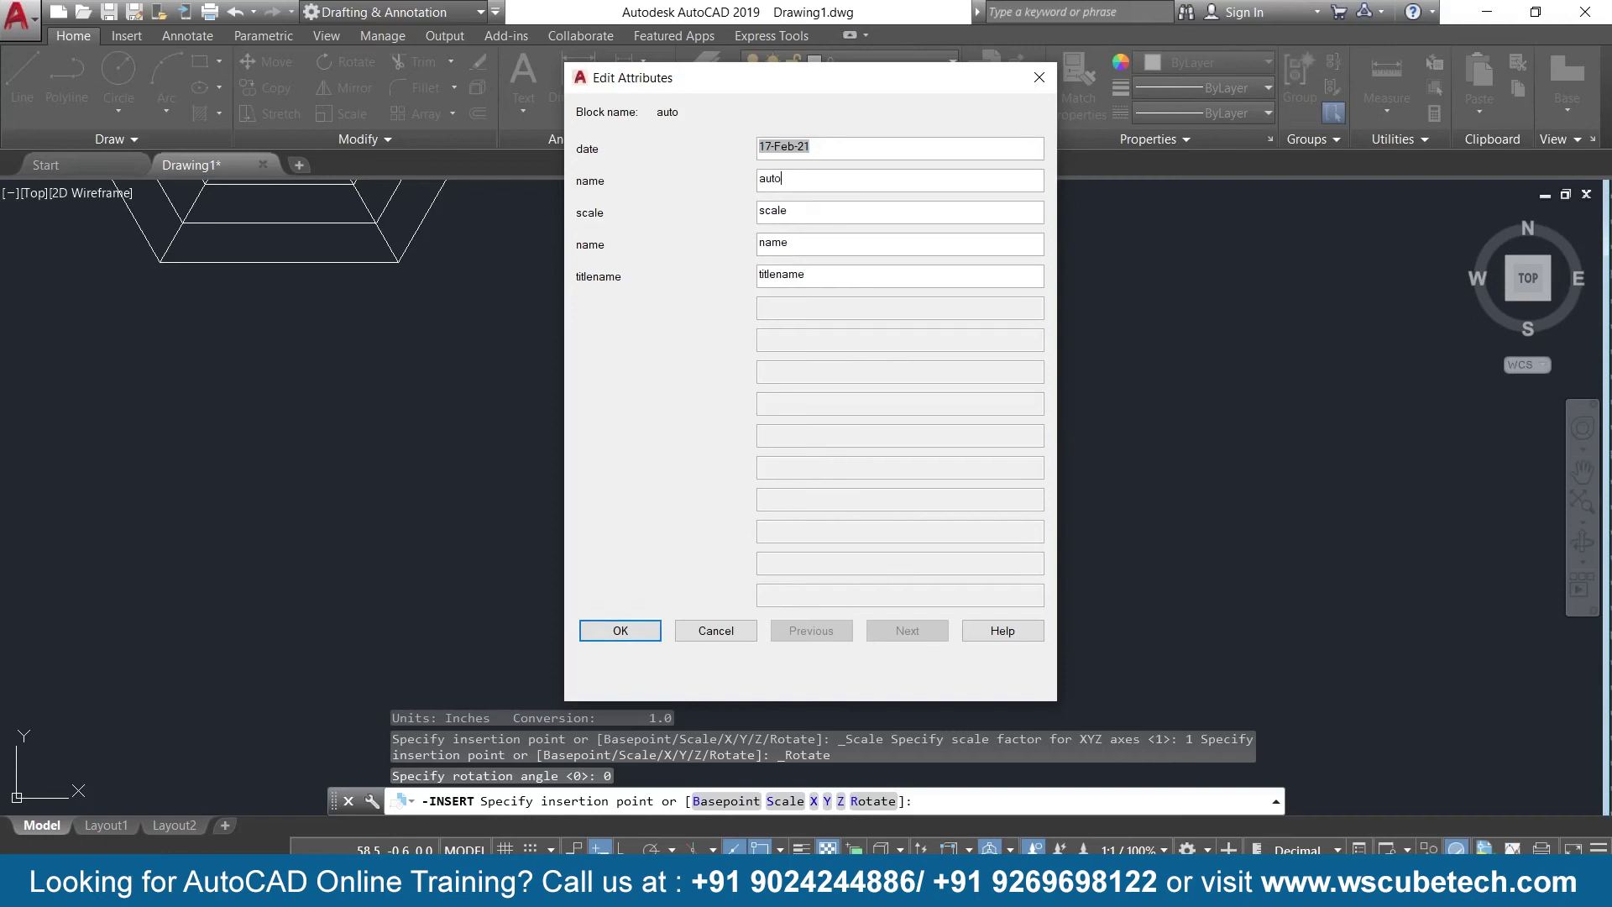
pyautogui.moveTo(813, 212); pyautogui.dragTo(712, 217)
pyautogui.write('1:')
pyautogui.write('10')
pyautogui.moveTo(789, 243); pyautogui.dragTo(745, 258)
pyautogui.click(635, 638)
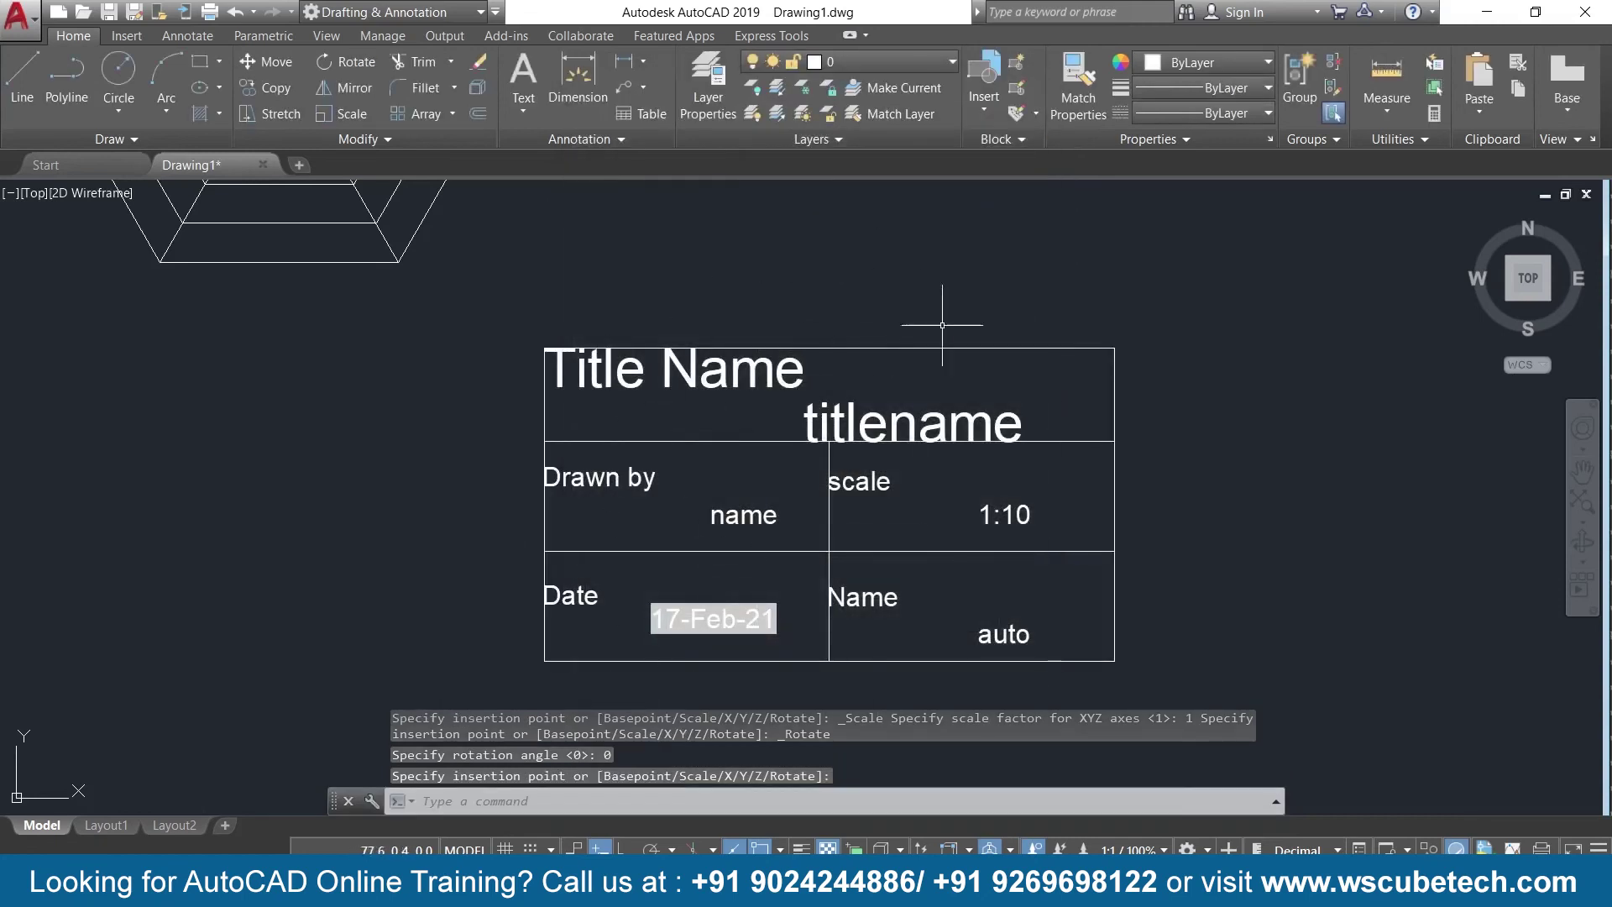
pyautogui.scroll(-2, 779, 408)
pyautogui.scroll(2, 768, 412)
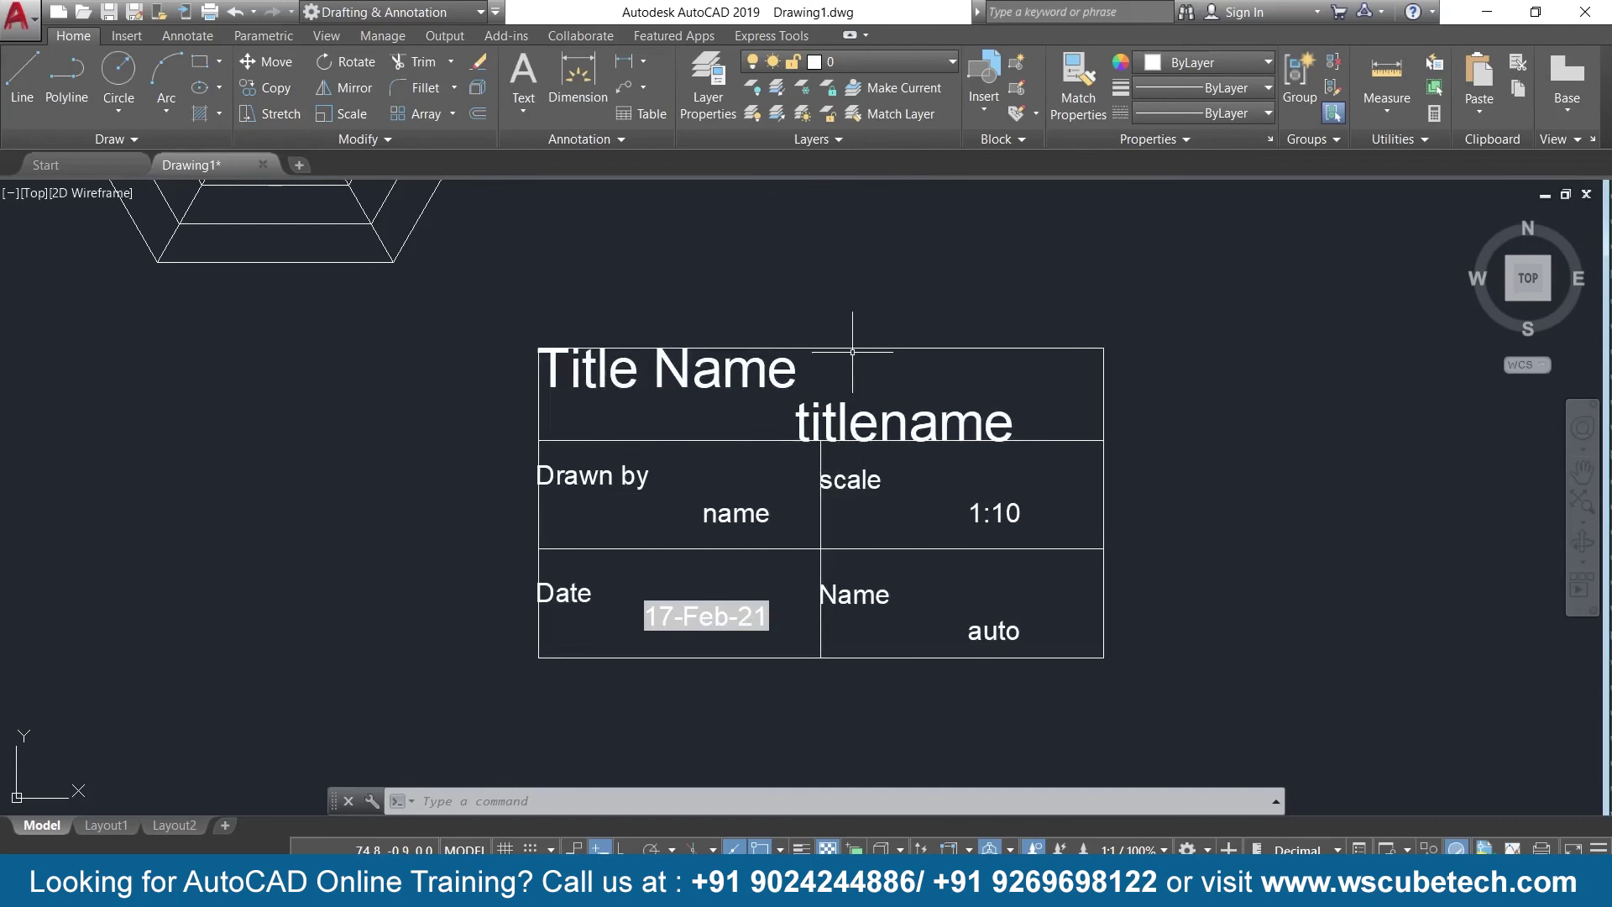
pyautogui.click(730, 347)
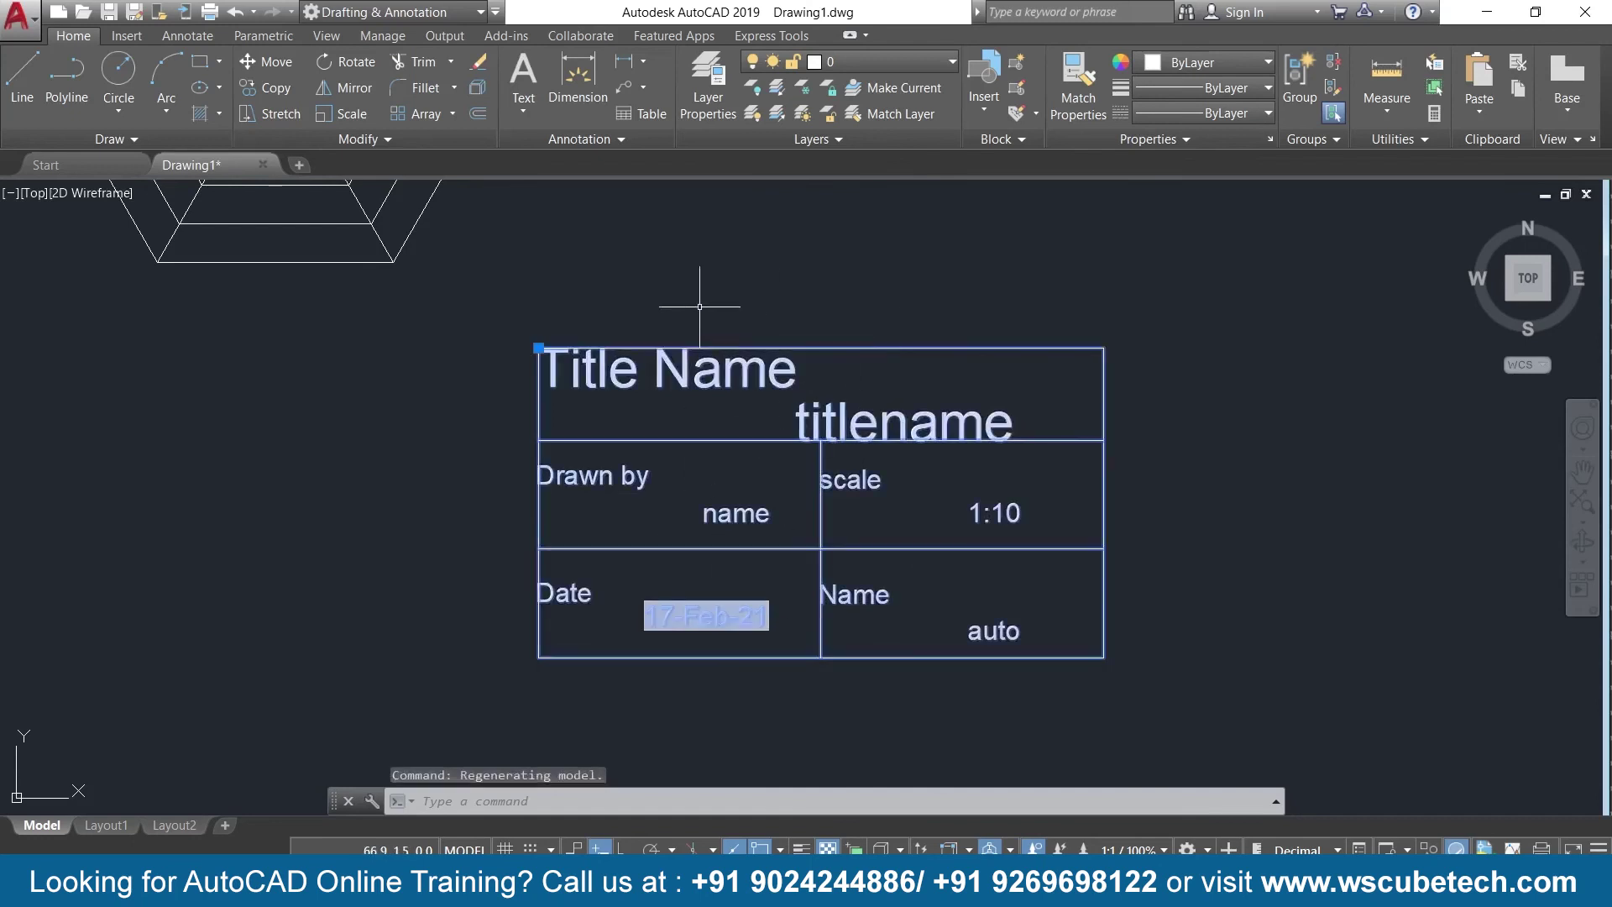
pyautogui.click(538, 347)
pyautogui.press('Escape')
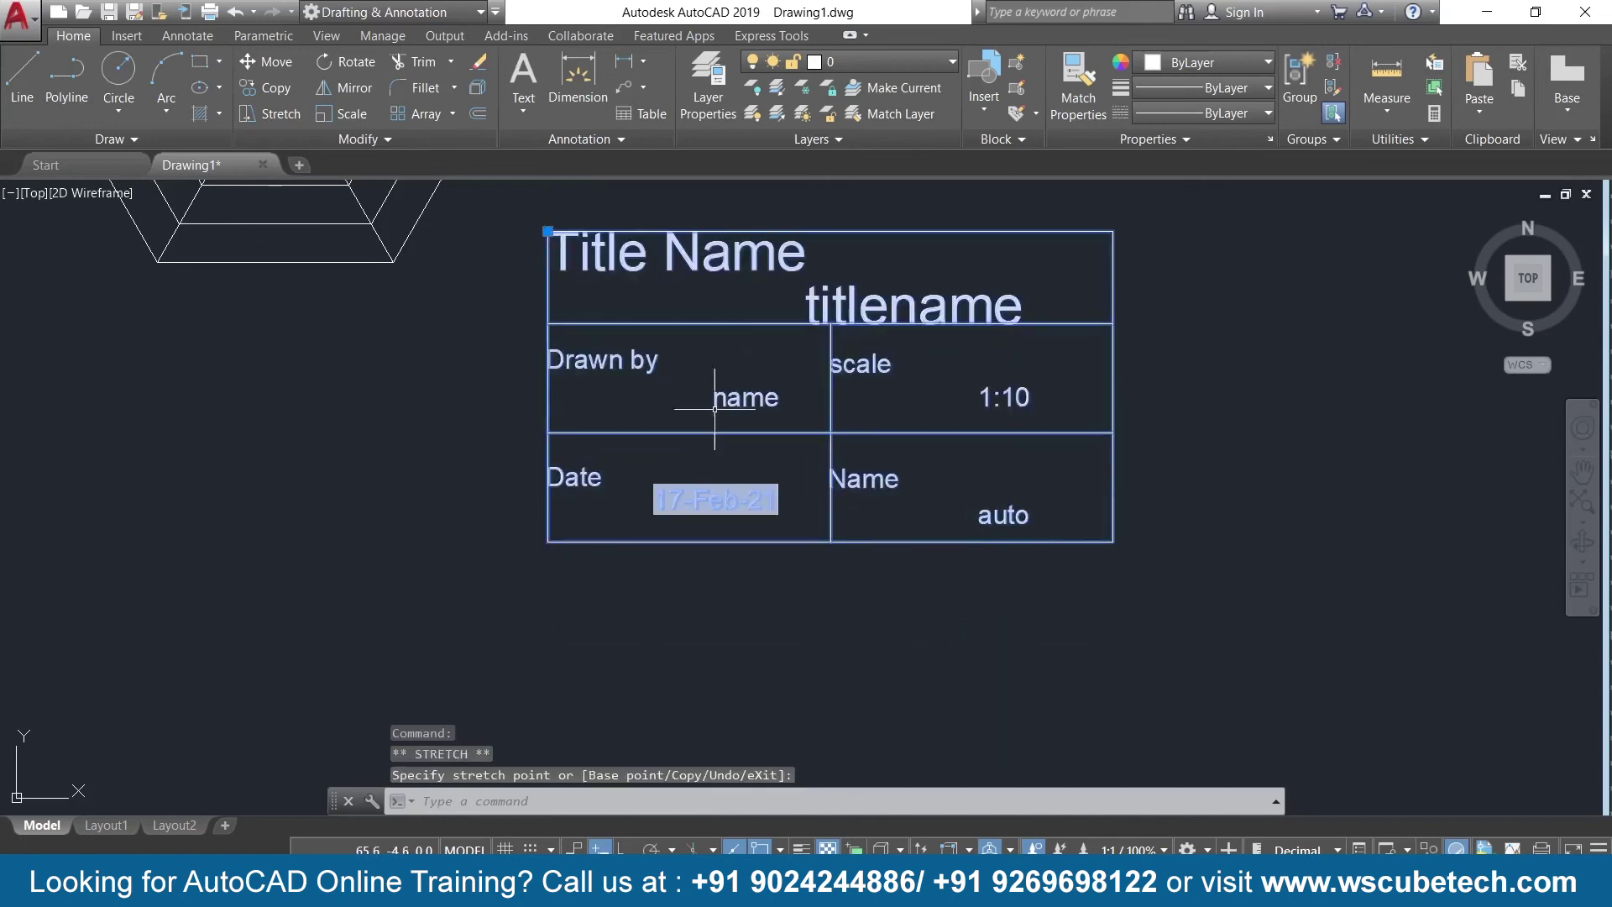
pyautogui.hotkey('ctrl', 'a')
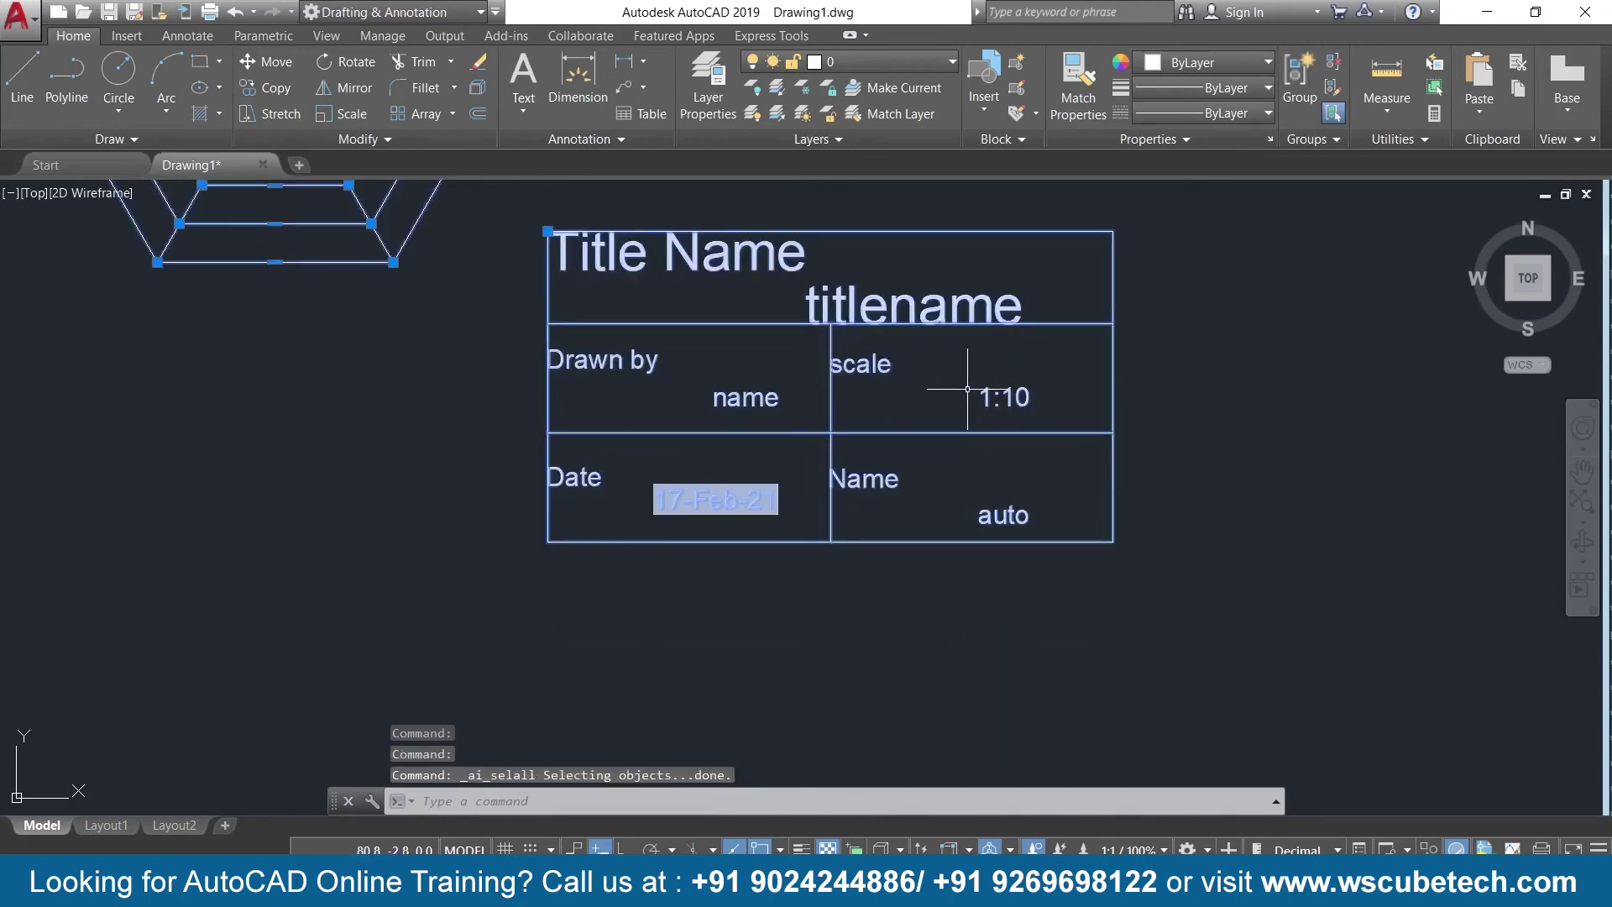
pyautogui.press('Delete')
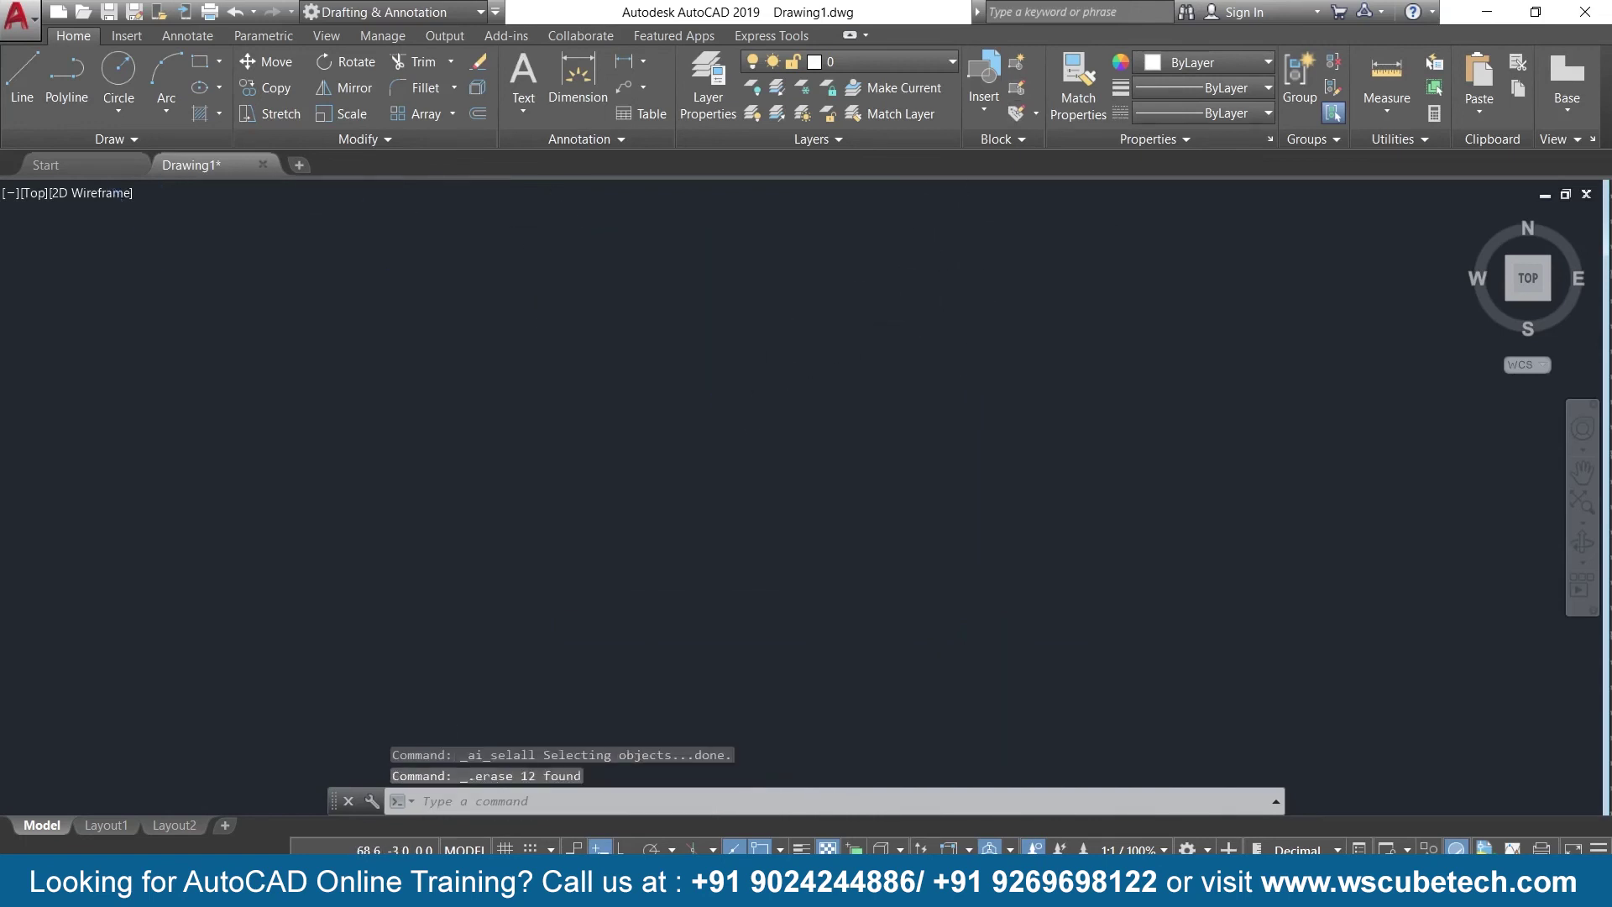
pyautogui.hotkey('ctrl', 'z')
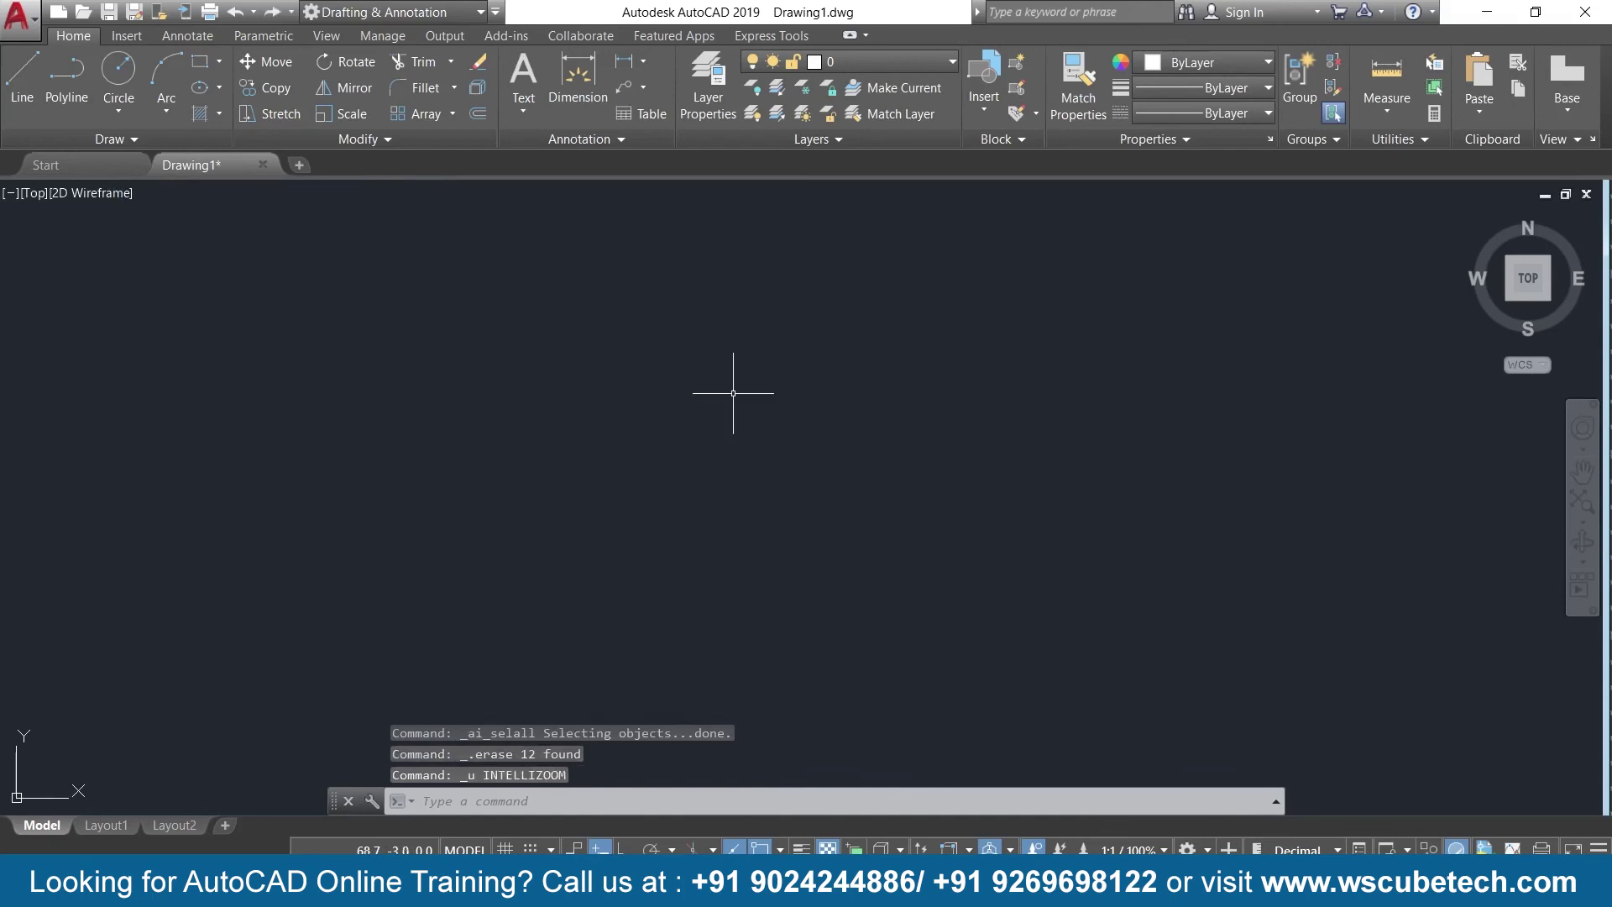
pyautogui.hotkey('ctrl', 'z')
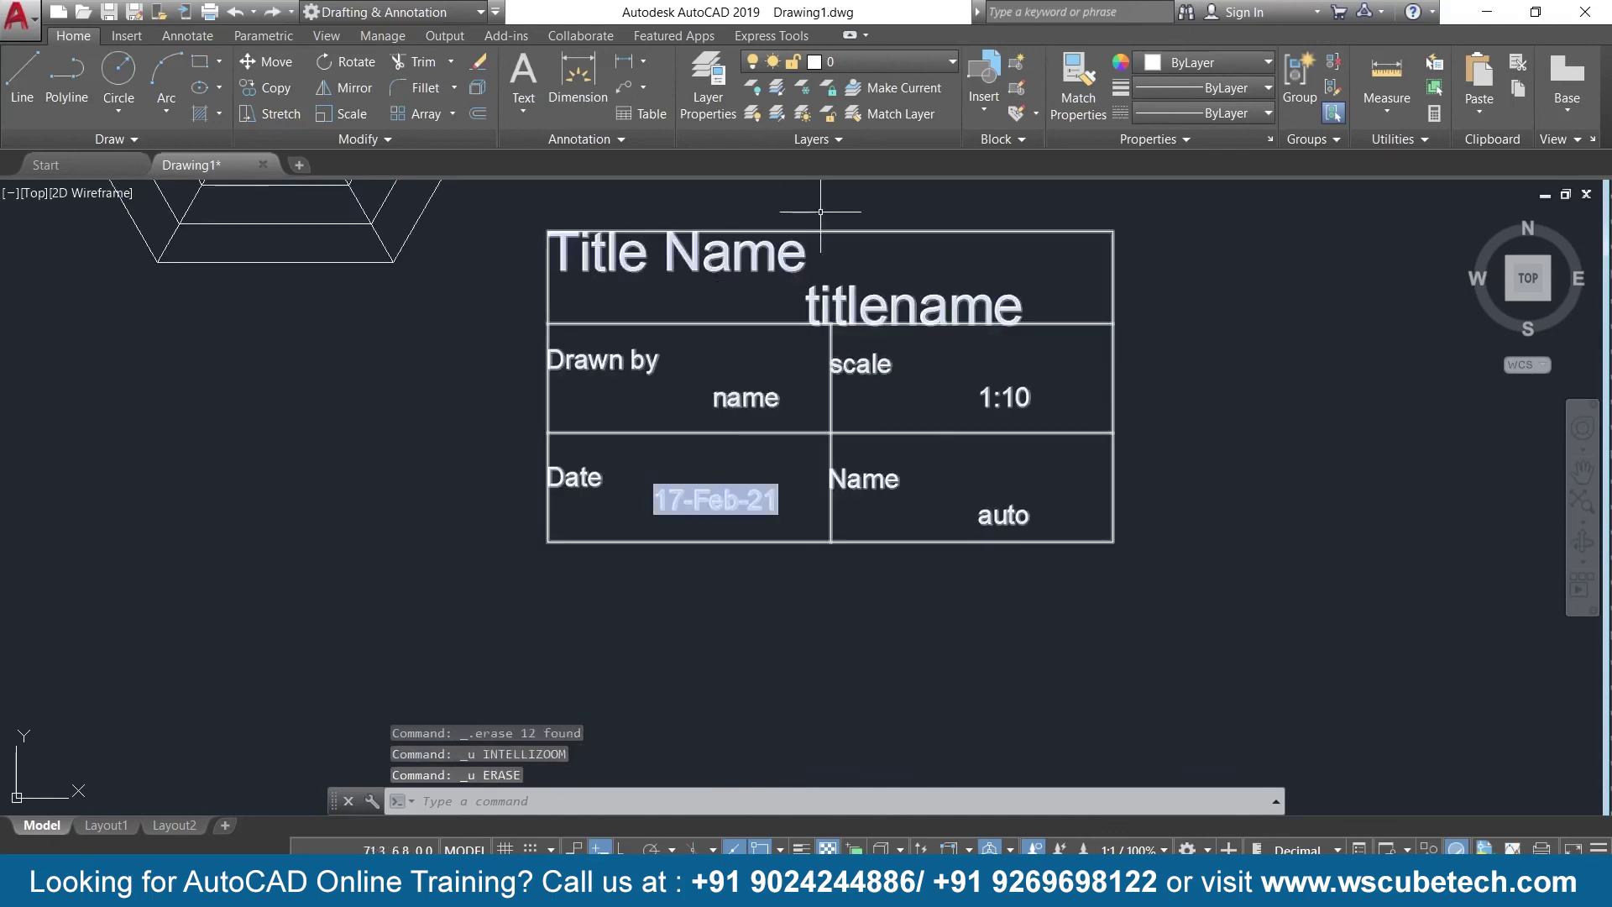
# Pan so the whole hexagon web shows beside the title block, then switch programs
pyautogui.moveTo(952, 279); pyautogui.dragTo(900, 457, button='middle')
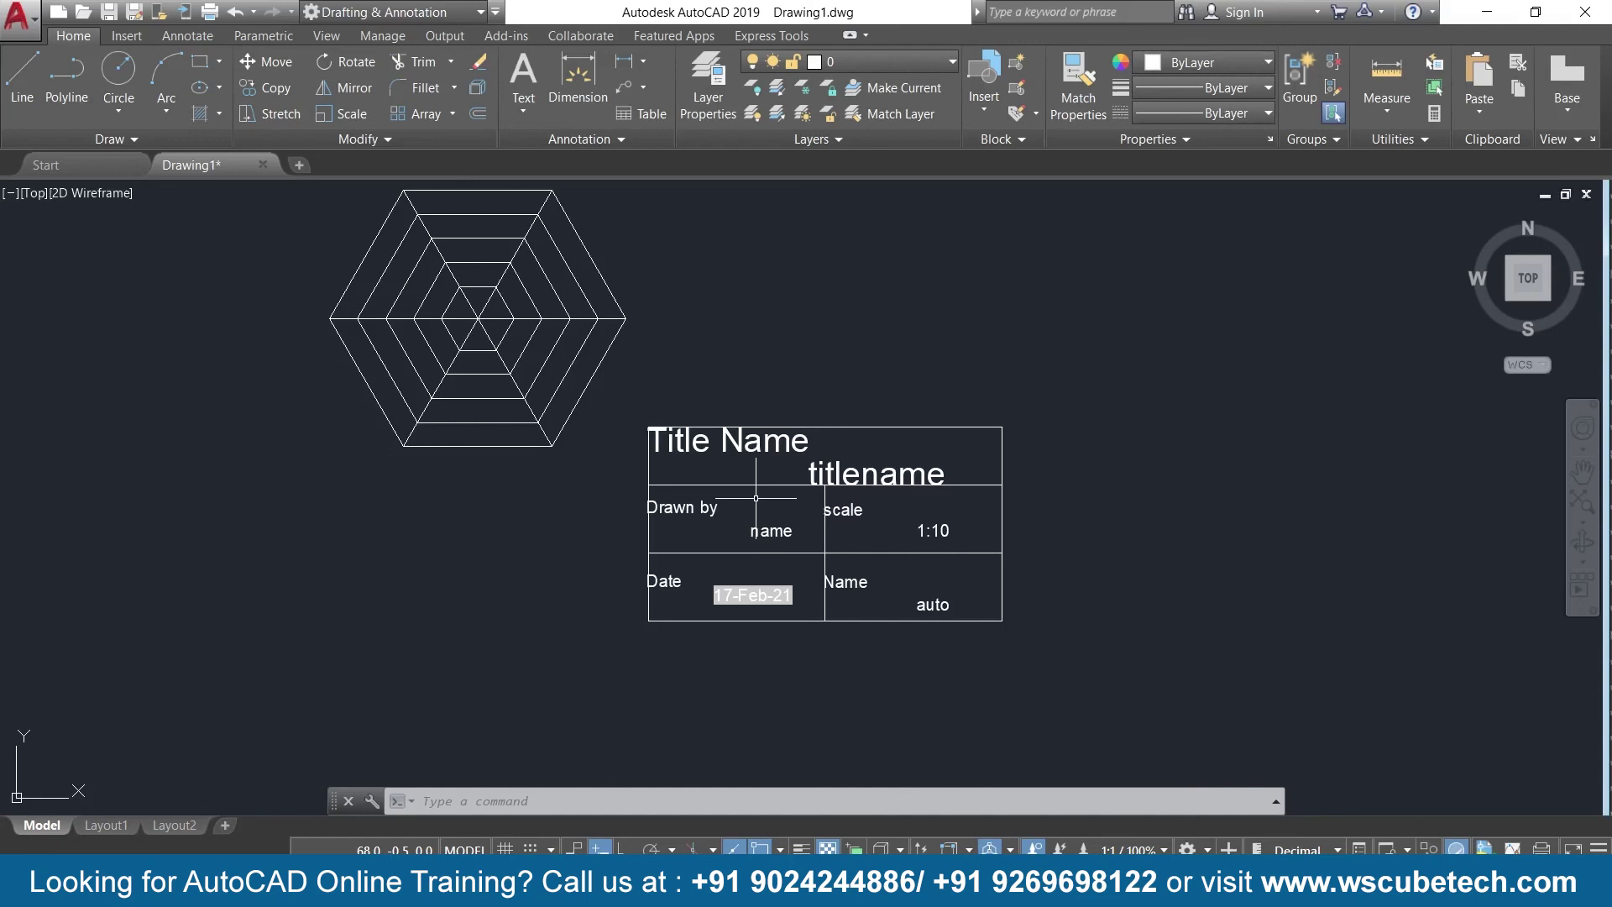
pyautogui.hotkey('alt', 'Tab')
pyautogui.hotkey('alt', 'Tab')
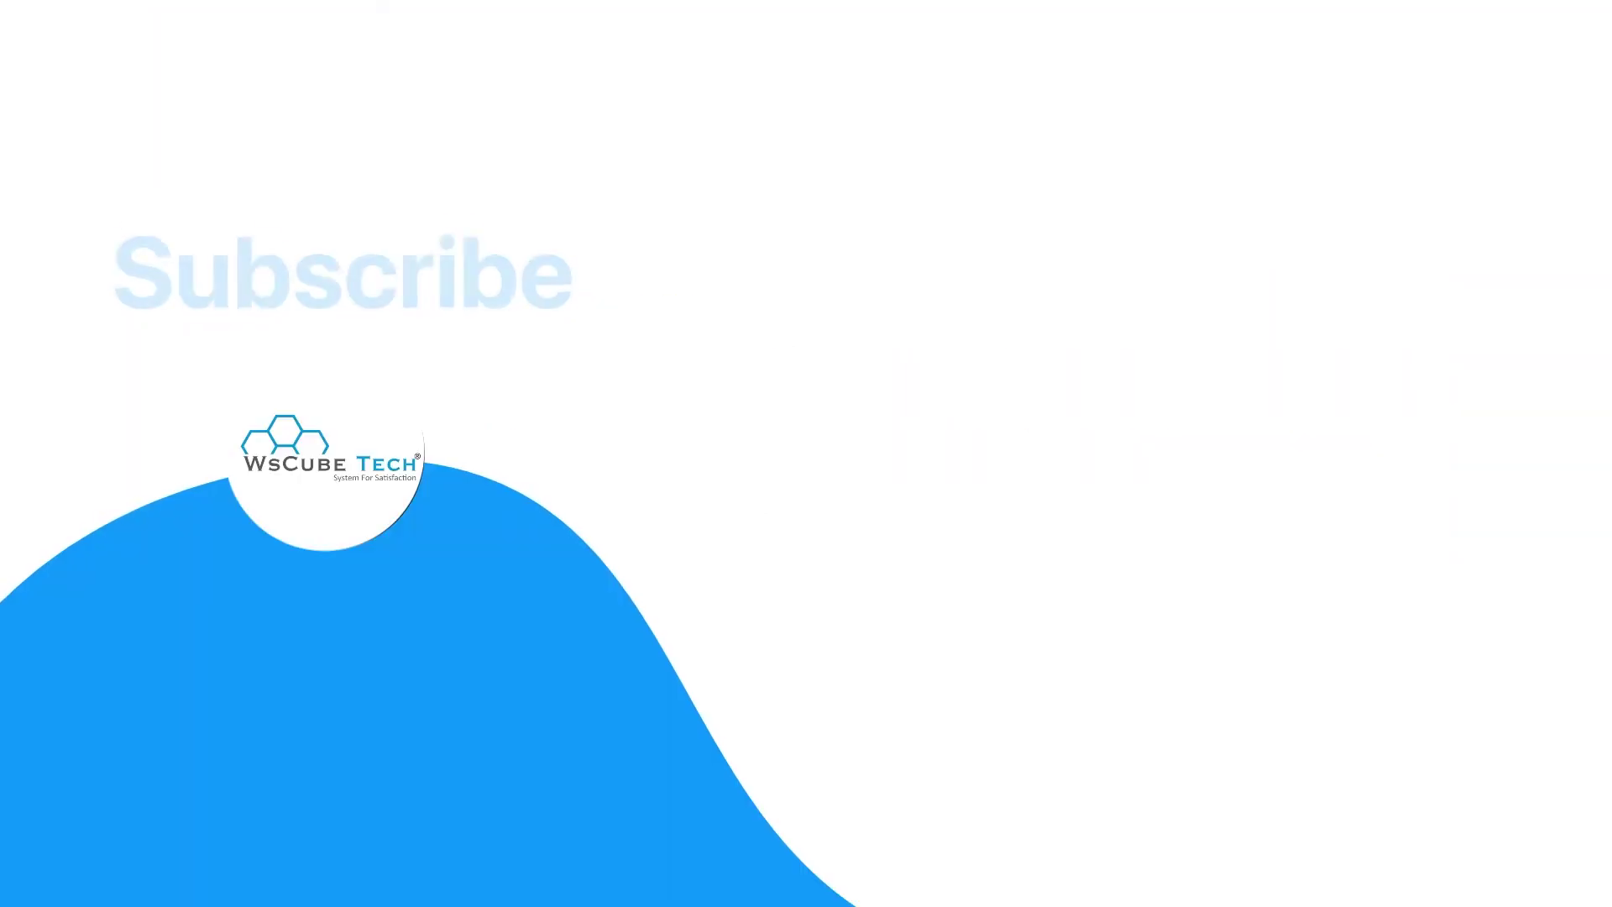